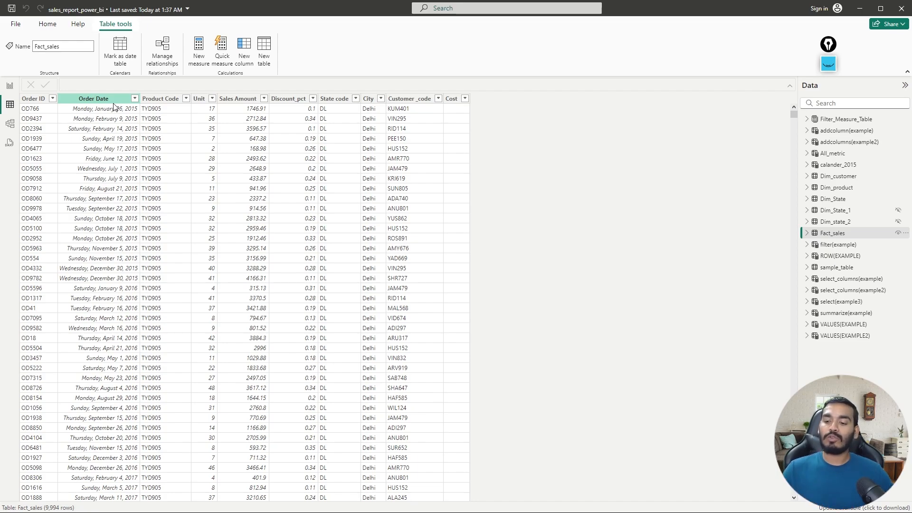
{"action": "left_click", "coordinate": [829, 66]}
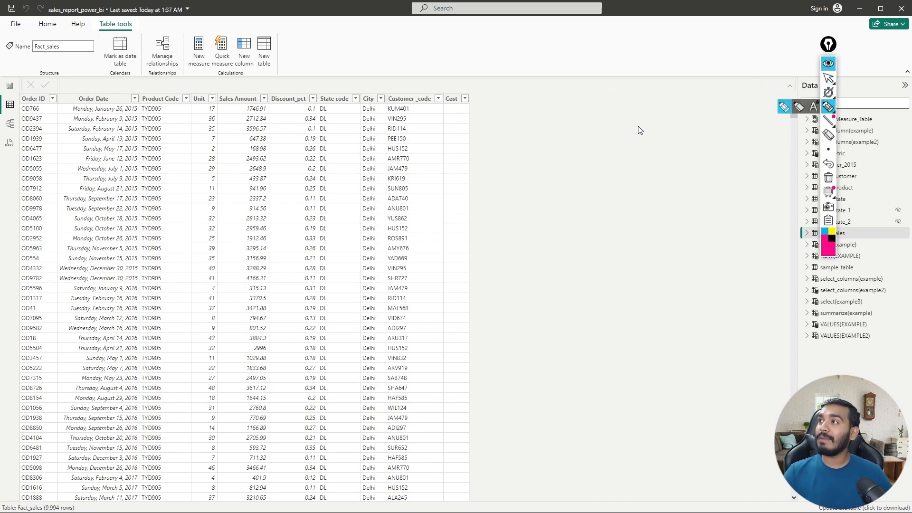
{"action": "left_click", "coordinate": [783, 107]}
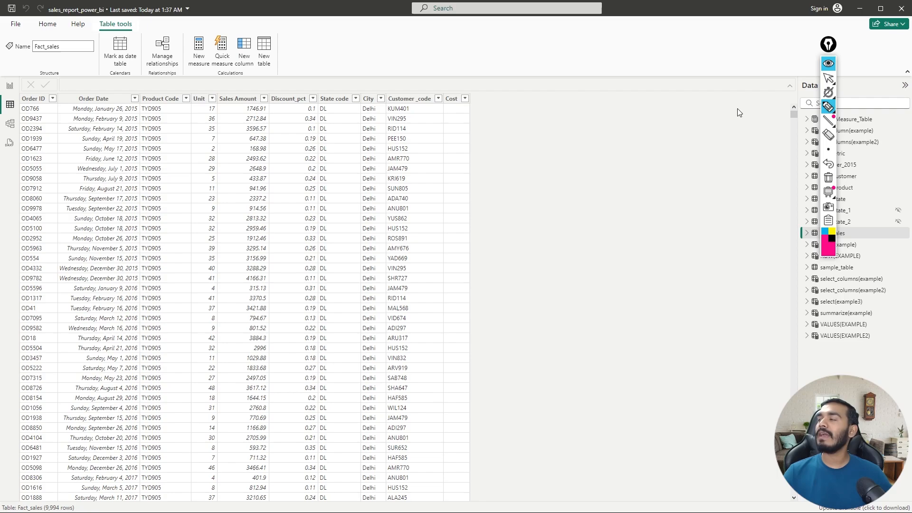
{"action": "mouse_move", "coordinate": [828, 108]}
{"action": "left_click", "coordinate": [784, 110]}
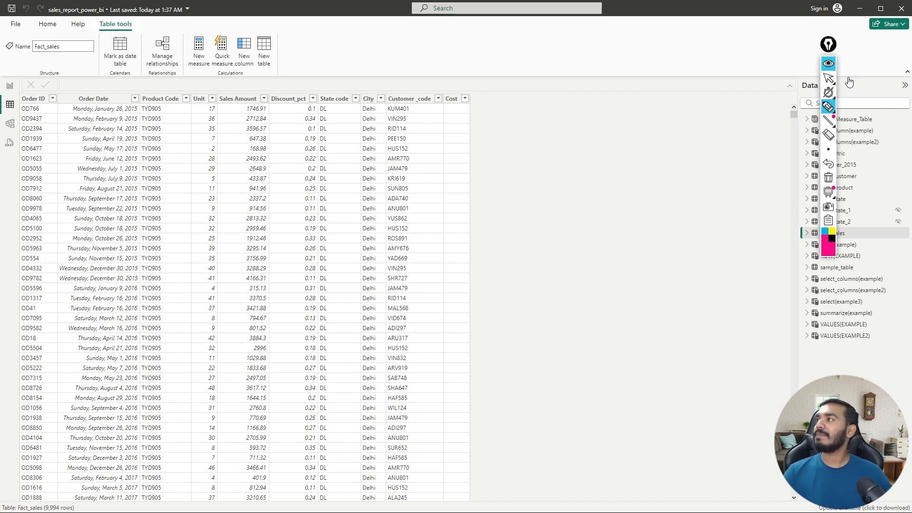
{"action": "left_click", "coordinate": [831, 66]}
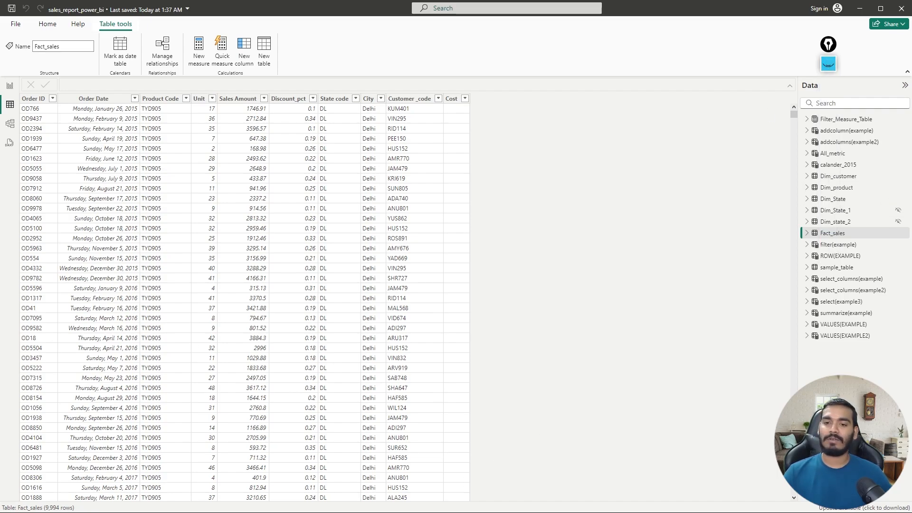
Switch to the OneNote page "Table Manipulation function" and set the drawing pen's colour to pink.
{"action": "key", "text": "alt+Tab"}
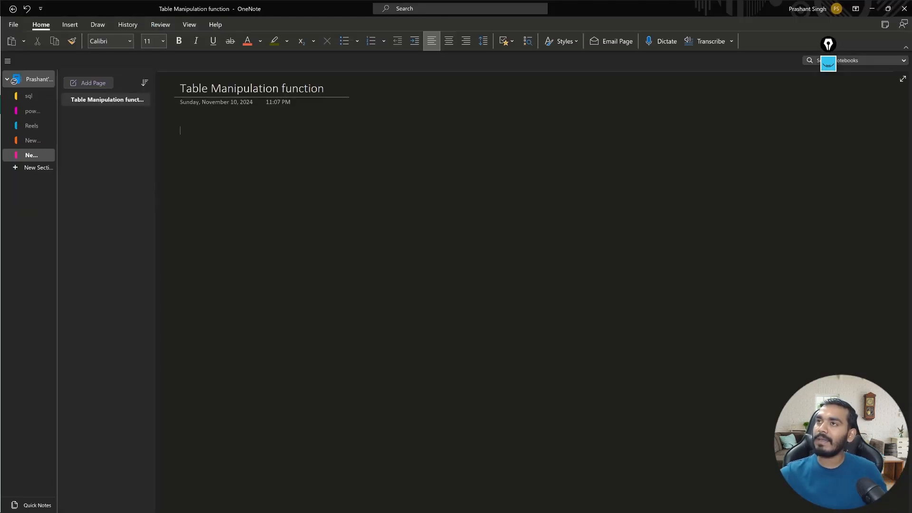
{"action": "left_click", "coordinate": [98, 24]}
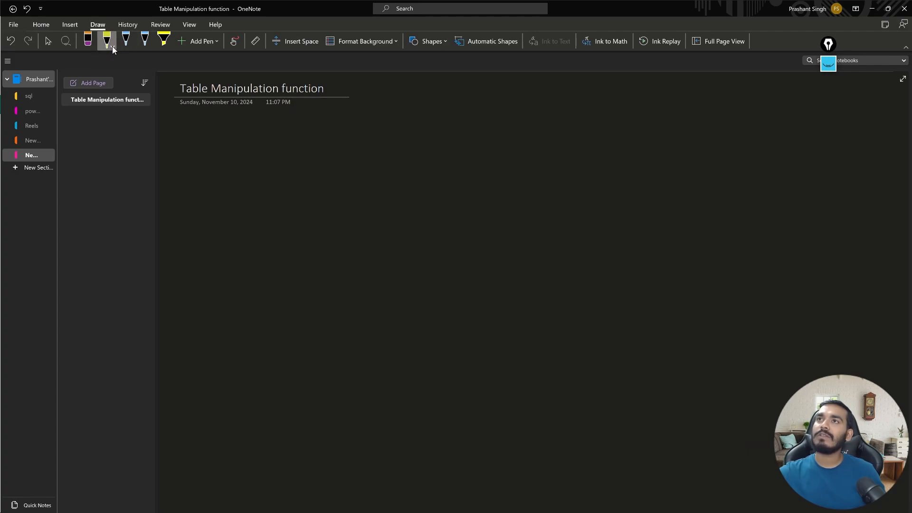
{"action": "left_click", "coordinate": [112, 47]}
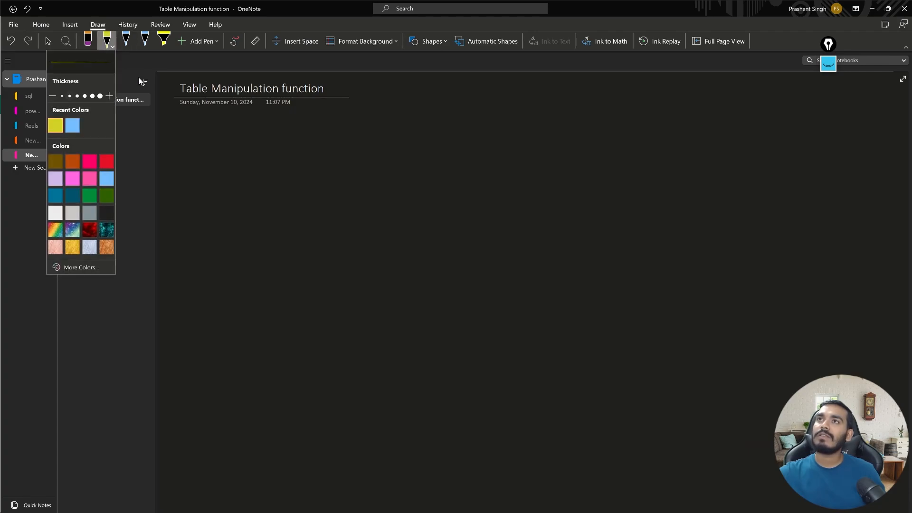
{"action": "left_click", "coordinate": [93, 161]}
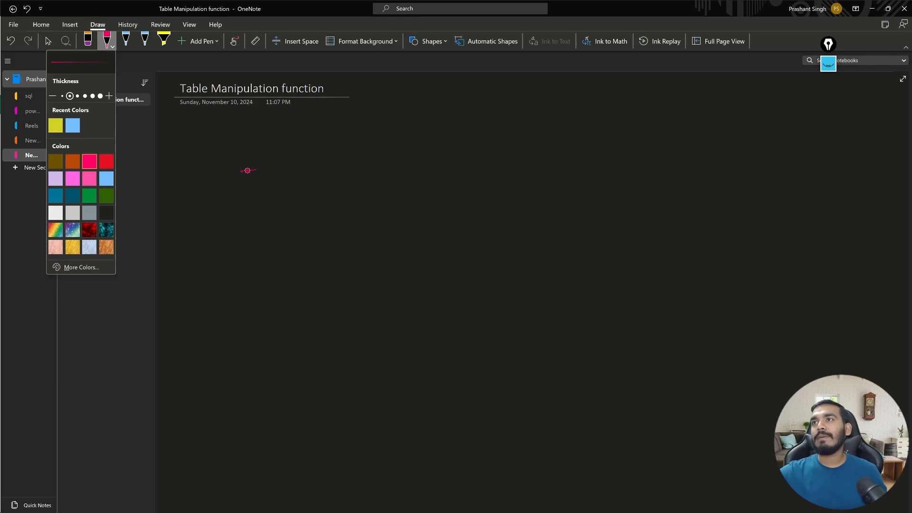
Draw a table box by hand below the page title and write the heading Date inside it.
{"action": "left_click_drag", "start_coordinate": [241, 171], "coordinate": [332, 160]}
{"action": "mouse_move", "coordinate": [236, 172]}
{"action": "left_mouse_down"}
{"action": "mouse_move", "coordinate": [256, 266]}
{"action": "mouse_move", "coordinate": [360, 260]}
{"action": "left_mouse_up"}
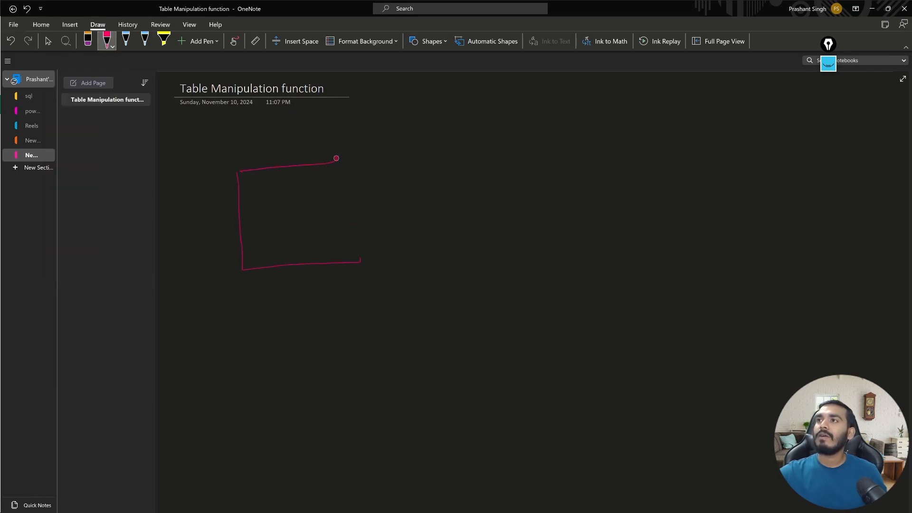
{"action": "mouse_move", "coordinate": [334, 163]}
{"action": "left_mouse_down"}
{"action": "mouse_move", "coordinate": [377, 165]}
{"action": "mouse_move", "coordinate": [379, 256]}
{"action": "mouse_move", "coordinate": [333, 271]}
{"action": "left_mouse_up"}
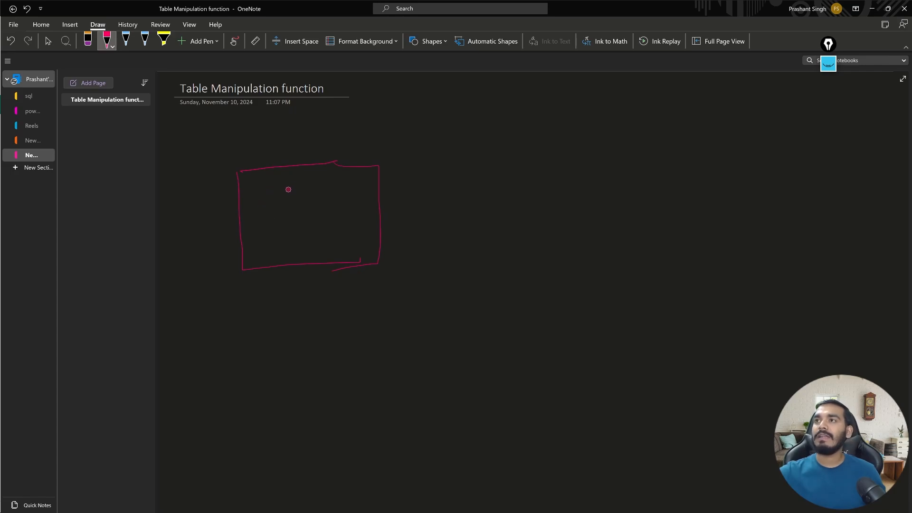
{"action": "mouse_move", "coordinate": [248, 177]}
{"action": "left_mouse_down"}
{"action": "mouse_move", "coordinate": [255, 191]}
{"action": "mouse_move", "coordinate": [314, 188]}
{"action": "left_mouse_up"}
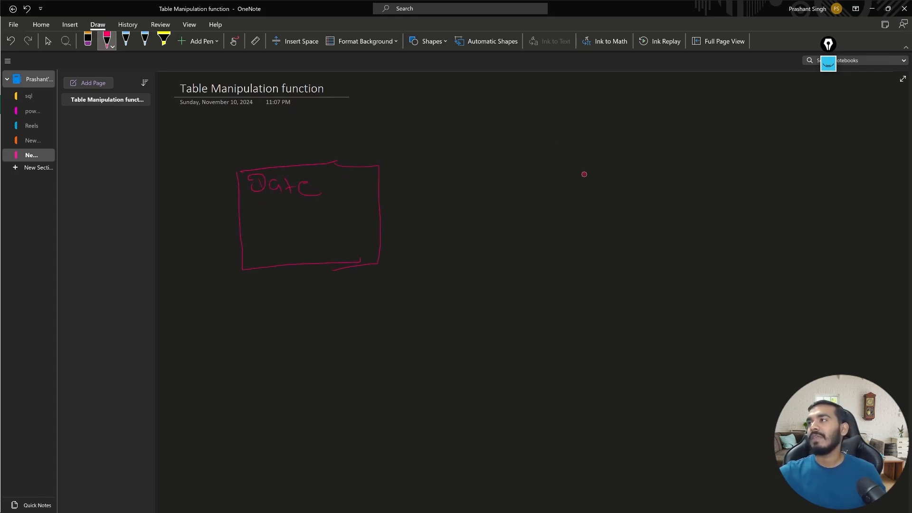
Draw a second table box on the right side of the page and write the heading Date in it.
{"action": "left_click_drag", "start_coordinate": [579, 171], "coordinate": [717, 160]}
{"action": "mouse_move", "coordinate": [580, 172]}
{"action": "left_mouse_down"}
{"action": "mouse_move", "coordinate": [593, 240]}
{"action": "mouse_move", "coordinate": [671, 259]}
{"action": "mouse_move", "coordinate": [738, 254]}
{"action": "left_mouse_up"}
{"action": "left_click_drag", "start_coordinate": [716, 160], "coordinate": [717, 253]}
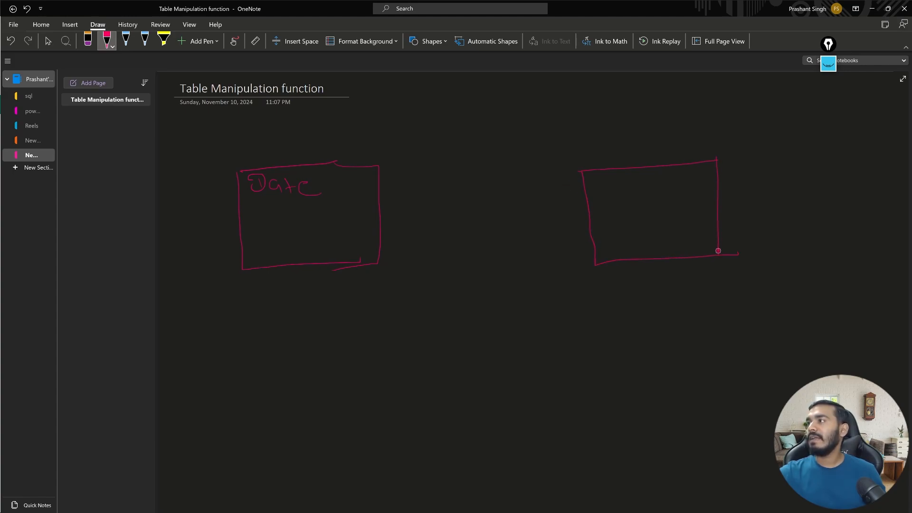
{"action": "left_click_drag", "start_coordinate": [601, 182], "coordinate": [642, 192]}
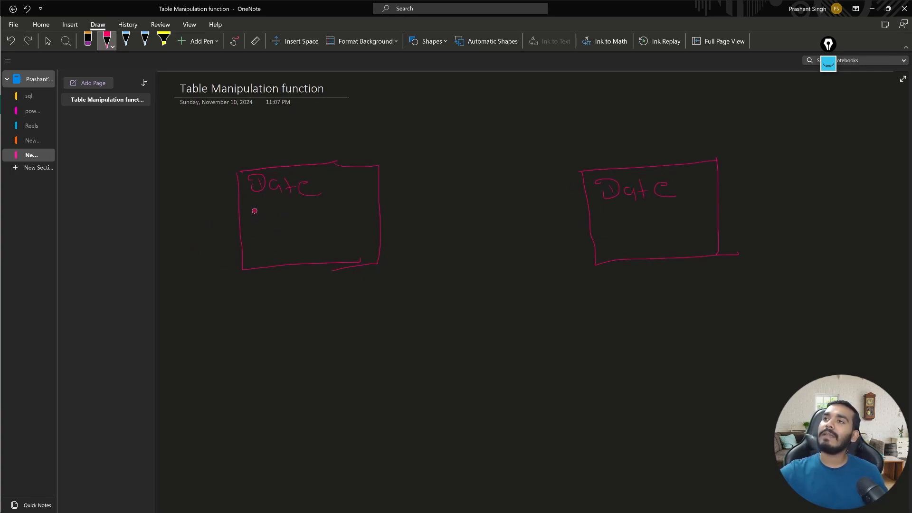
Write the years 2015 and 2016 under Date in the first table and title that table Sales.
{"action": "left_click_drag", "start_coordinate": [250, 219], "coordinate": [281, 224]}
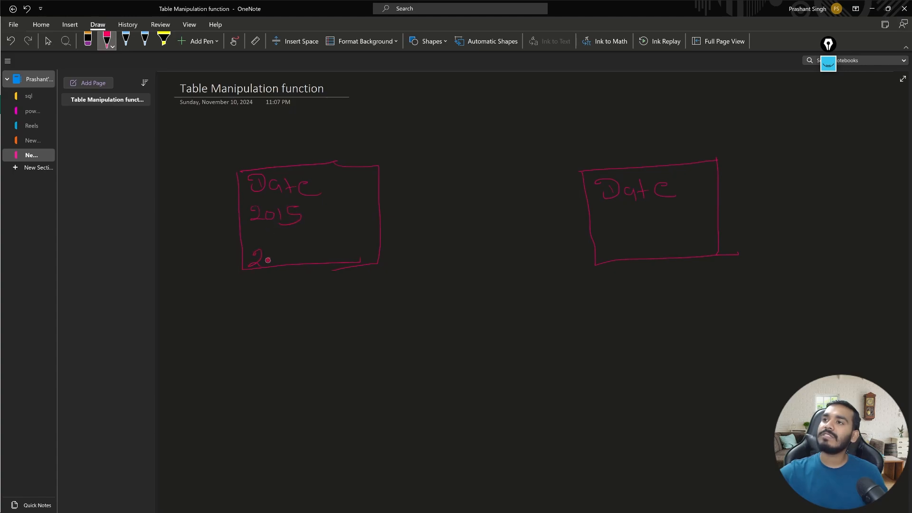
{"action": "left_click_drag", "start_coordinate": [271, 255], "coordinate": [272, 256]}
{"action": "left_click_drag", "start_coordinate": [280, 252], "coordinate": [289, 261]}
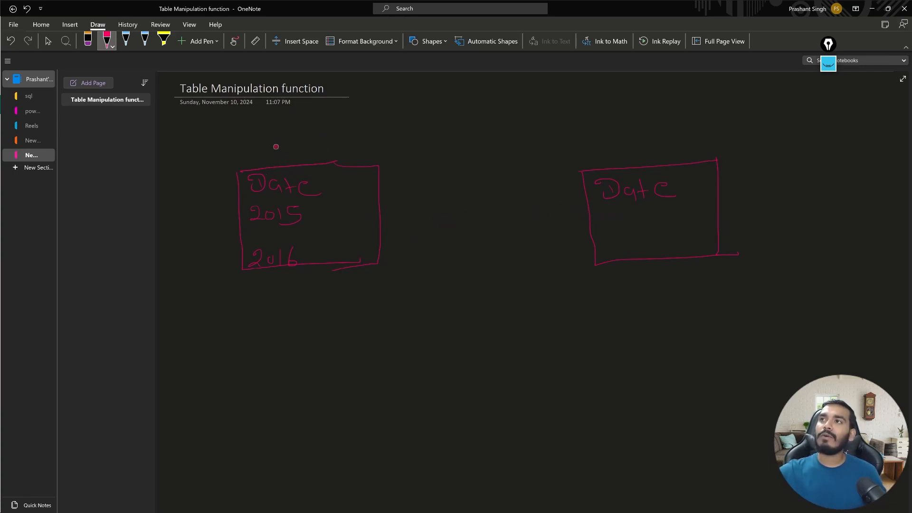
{"action": "mouse_move", "coordinate": [288, 143]}
{"action": "left_mouse_down"}
{"action": "mouse_move", "coordinate": [275, 145]}
{"action": "mouse_move", "coordinate": [338, 152]}
{"action": "left_mouse_up"}
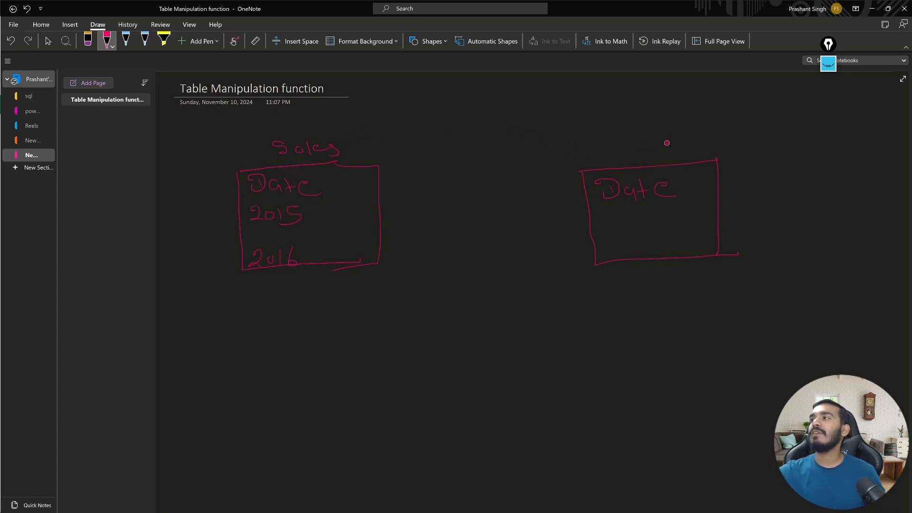
Title the second table Purchase and write the years 2018 and 2019 below its Date heading.
{"action": "mouse_move", "coordinate": [615, 135]}
{"action": "left_mouse_down"}
{"action": "mouse_move", "coordinate": [621, 148]}
{"action": "mouse_move", "coordinate": [742, 151]}
{"action": "left_mouse_up"}
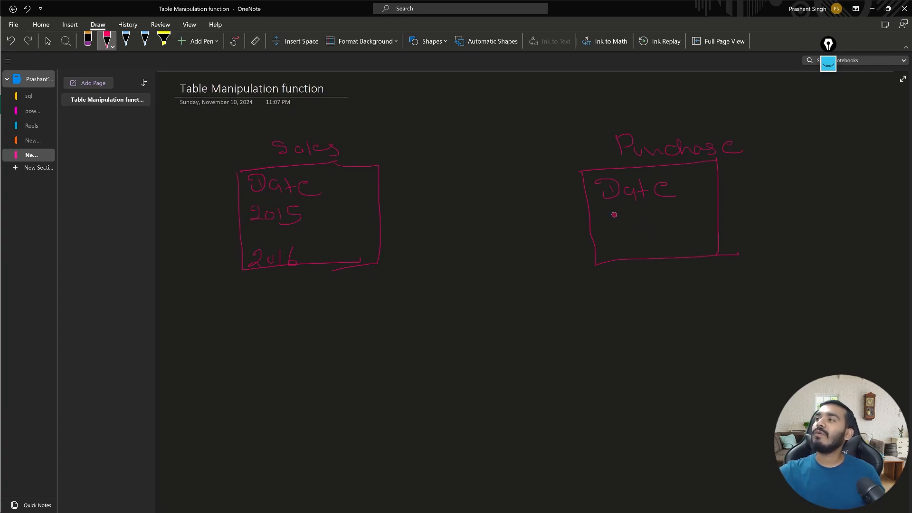
{"action": "mouse_move", "coordinate": [614, 215]}
{"action": "left_mouse_down"}
{"action": "mouse_move", "coordinate": [627, 228]}
{"action": "mouse_move", "coordinate": [635, 223]}
{"action": "left_mouse_up"}
{"action": "left_click_drag", "start_coordinate": [650, 216], "coordinate": [650, 229]}
{"action": "left_click_drag", "start_coordinate": [663, 215], "coordinate": [668, 223]}
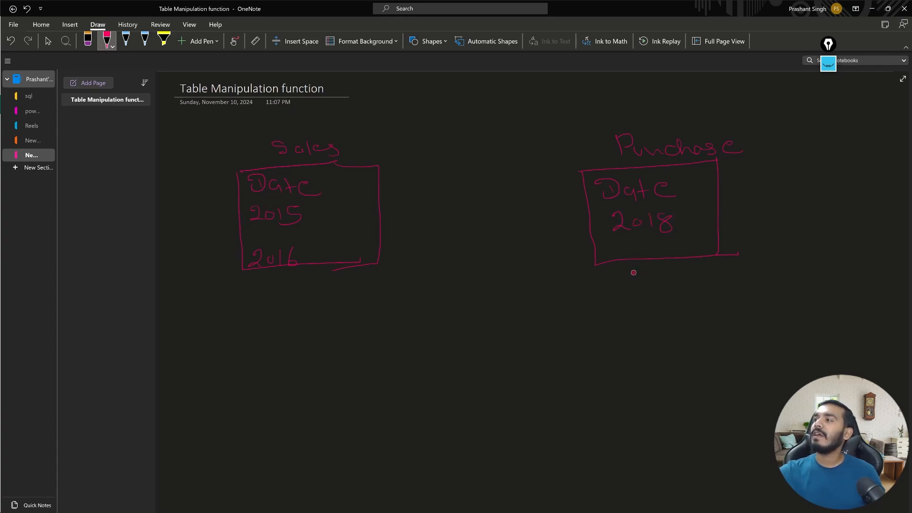
{"action": "left_click_drag", "start_coordinate": [613, 303], "coordinate": [630, 305]}
{"action": "mouse_move", "coordinate": [641, 291]}
{"action": "left_mouse_down"}
{"action": "mouse_move", "coordinate": [644, 299]}
{"action": "mouse_move", "coordinate": [642, 290]}
{"action": "left_mouse_up"}
{"action": "left_click_drag", "start_coordinate": [655, 286], "coordinate": [674, 307]}
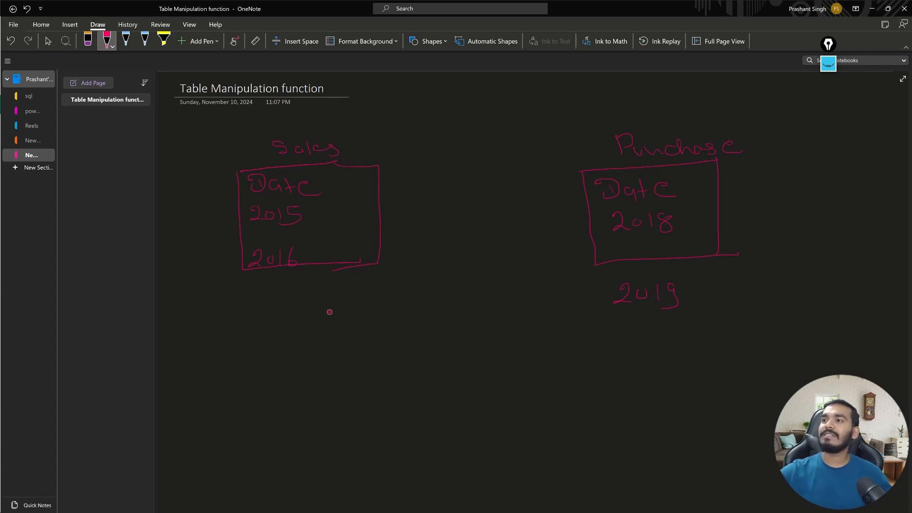
Draw a small visual box inside a large report frame below the Sales table, with an arrow from Sales to it.
{"action": "mouse_move", "coordinate": [263, 356]}
{"action": "left_mouse_down"}
{"action": "mouse_move", "coordinate": [362, 346]}
{"action": "mouse_move", "coordinate": [315, 417]}
{"action": "left_mouse_up"}
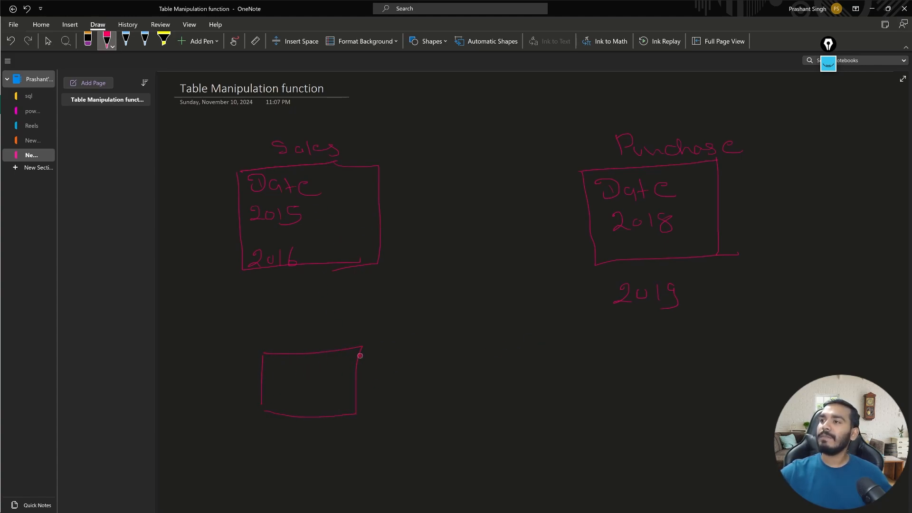
{"action": "left_click_drag", "start_coordinate": [212, 321], "coordinate": [206, 485]}
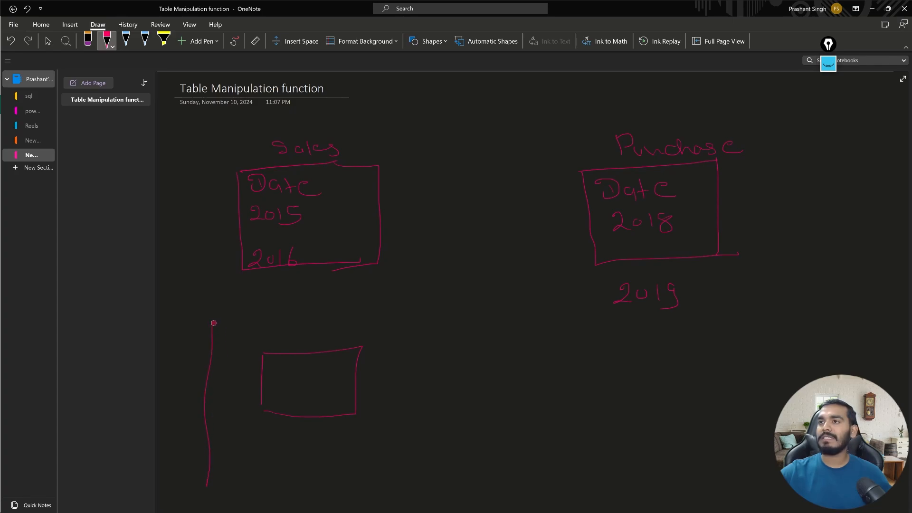
{"action": "mouse_move", "coordinate": [213, 322]}
{"action": "left_mouse_down"}
{"action": "mouse_move", "coordinate": [430, 312]}
{"action": "mouse_move", "coordinate": [588, 326]}
{"action": "mouse_move", "coordinate": [558, 484]}
{"action": "mouse_move", "coordinate": [196, 492]}
{"action": "left_mouse_up"}
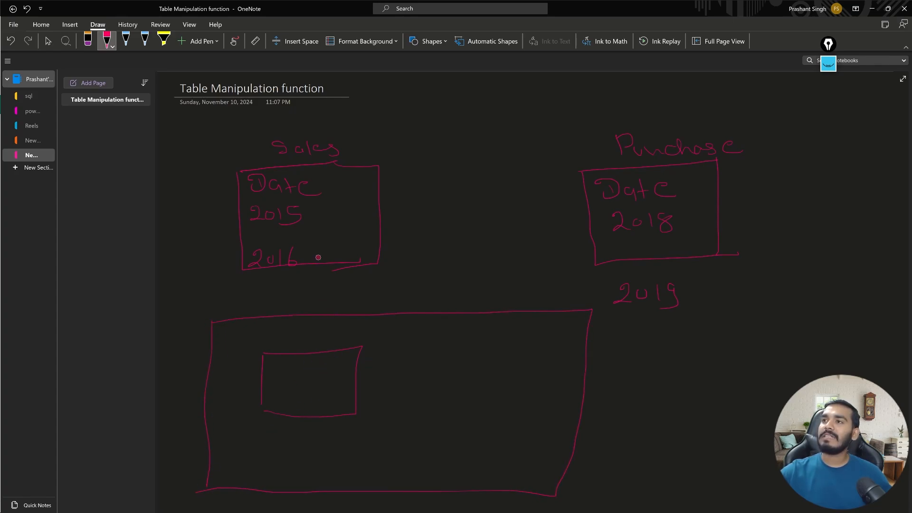
{"action": "mouse_move", "coordinate": [321, 265]}
{"action": "left_mouse_down"}
{"action": "mouse_move", "coordinate": [297, 341]}
{"action": "mouse_move", "coordinate": [319, 338]}
{"action": "left_mouse_up"}
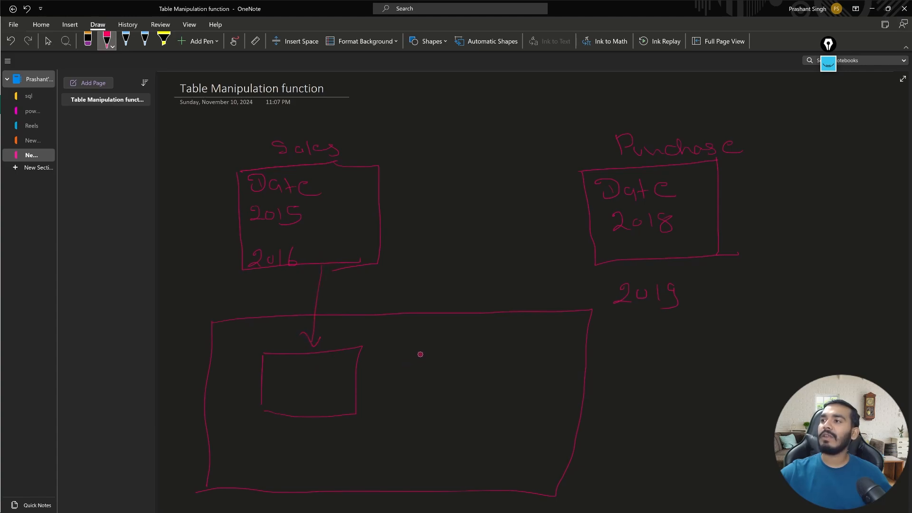
Draw a second visual box inside the report frame and an arrow to it from the Purchase table.
{"action": "mouse_move", "coordinate": [421, 354]}
{"action": "left_mouse_down"}
{"action": "mouse_move", "coordinate": [500, 351]}
{"action": "mouse_move", "coordinate": [409, 399]}
{"action": "mouse_move", "coordinate": [509, 405]}
{"action": "left_mouse_up"}
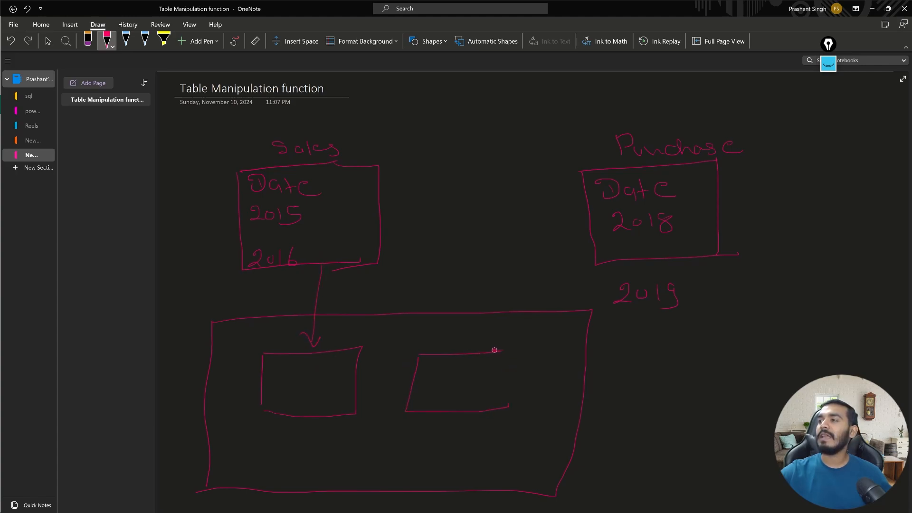
{"action": "left_click_drag", "start_coordinate": [495, 349], "coordinate": [515, 405]}
{"action": "left_click_drag", "start_coordinate": [551, 246], "coordinate": [499, 351]}
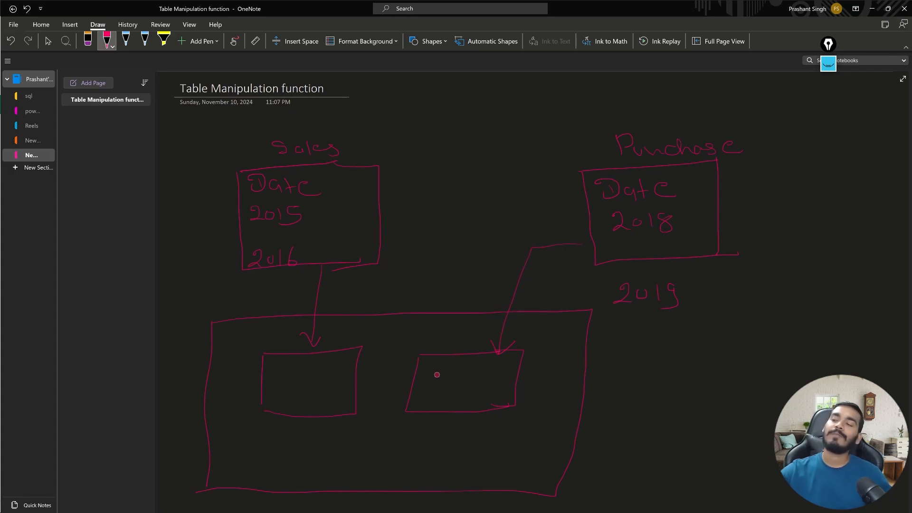
Draw a small slicer box at the top of the report frame with an arrow to an underlined label Year.
{"action": "mouse_move", "coordinate": [396, 322]}
{"action": "left_mouse_down"}
{"action": "mouse_move", "coordinate": [390, 341]}
{"action": "mouse_move", "coordinate": [456, 321]}
{"action": "mouse_move", "coordinate": [406, 340]}
{"action": "mouse_move", "coordinate": [438, 290]}
{"action": "left_mouse_up"}
{"action": "left_click_drag", "start_coordinate": [429, 250], "coordinate": [497, 259]}
{"action": "left_click_drag", "start_coordinate": [442, 276], "coordinate": [487, 276]}
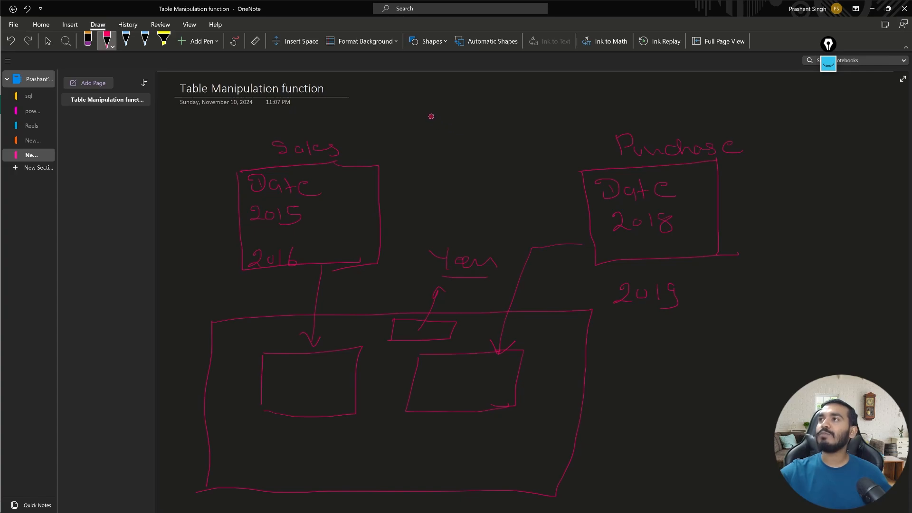
Write the title Calendar between the Sales and Purchase tables and draw a table box beneath it.
{"action": "mouse_move", "coordinate": [441, 116]}
{"action": "left_mouse_down"}
{"action": "mouse_move", "coordinate": [421, 119]}
{"action": "mouse_move", "coordinate": [456, 136]}
{"action": "left_mouse_up"}
{"action": "mouse_move", "coordinate": [467, 126]}
{"action": "left_mouse_down"}
{"action": "mouse_move", "coordinate": [462, 133]}
{"action": "mouse_move", "coordinate": [483, 131]}
{"action": "mouse_move", "coordinate": [504, 116]}
{"action": "mouse_move", "coordinate": [504, 132]}
{"action": "left_mouse_up"}
{"action": "mouse_move", "coordinate": [432, 149]}
{"action": "left_mouse_down"}
{"action": "mouse_move", "coordinate": [545, 142]}
{"action": "mouse_move", "coordinate": [431, 166]}
{"action": "mouse_move", "coordinate": [457, 204]}
{"action": "mouse_move", "coordinate": [527, 205]}
{"action": "left_mouse_up"}
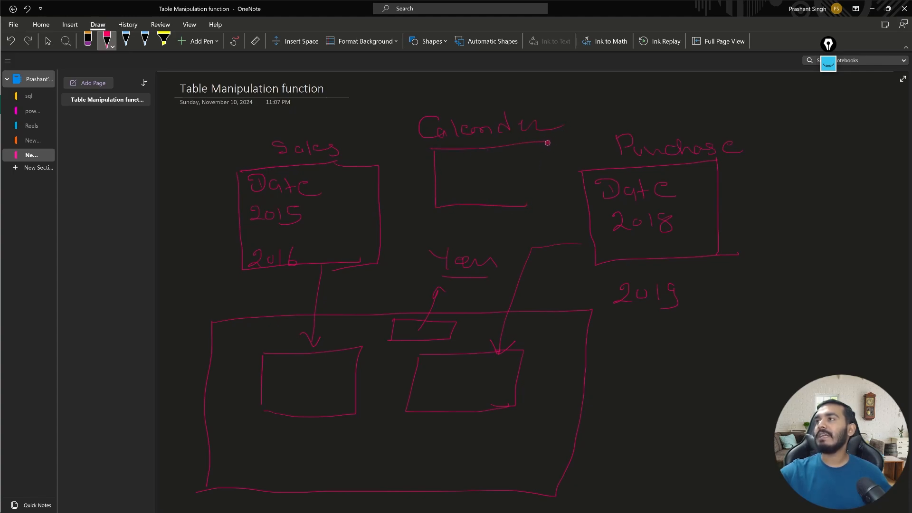
{"action": "mouse_move", "coordinate": [547, 143]}
{"action": "left_mouse_down"}
{"action": "mouse_move", "coordinate": [540, 205]}
{"action": "mouse_move", "coordinate": [513, 207]}
{"action": "left_mouse_up"}
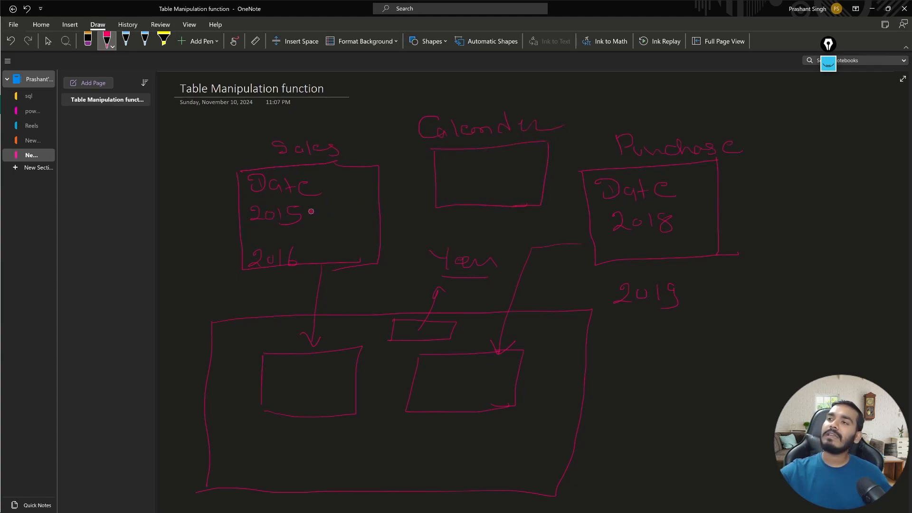
Mark 2015 in Sales and 2019 under Purchase, and write 2015 and 2019 in the Calendar table.
{"action": "left_click_drag", "start_coordinate": [316, 213], "coordinate": [349, 208]}
{"action": "left_click_drag", "start_coordinate": [610, 298], "coordinate": [636, 289]}
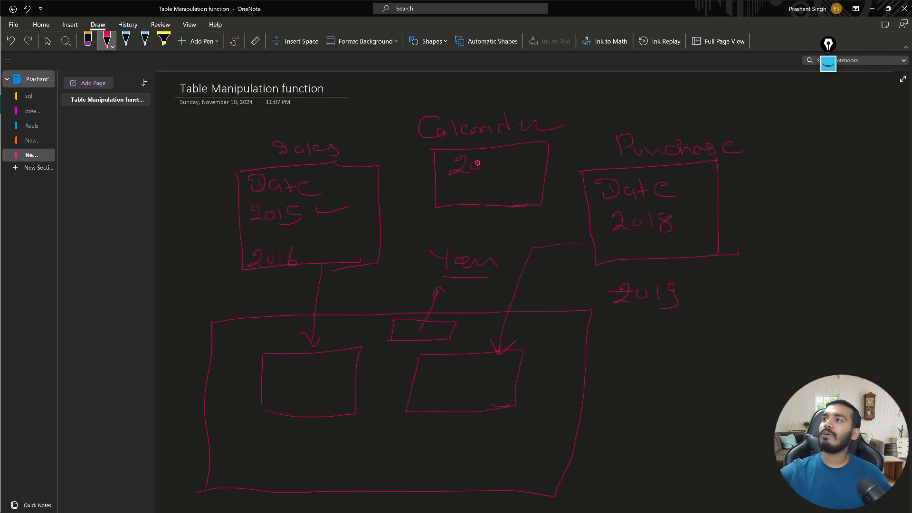
{"action": "mouse_move", "coordinate": [478, 163]}
{"action": "left_mouse_down"}
{"action": "mouse_move", "coordinate": [500, 159]}
{"action": "mouse_move", "coordinate": [506, 176]}
{"action": "mouse_move", "coordinate": [458, 206]}
{"action": "mouse_move", "coordinate": [499, 195]}
{"action": "left_mouse_up"}
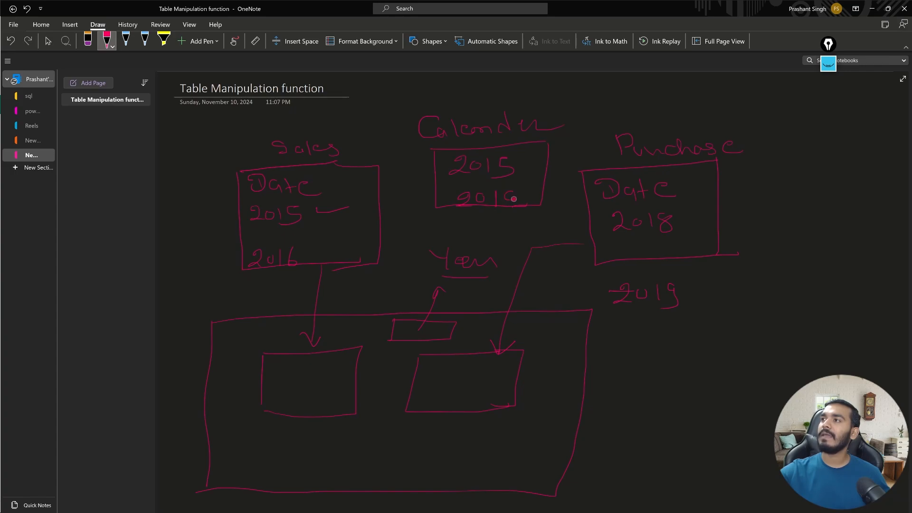
{"action": "left_click_drag", "start_coordinate": [513, 199], "coordinate": [517, 214]}
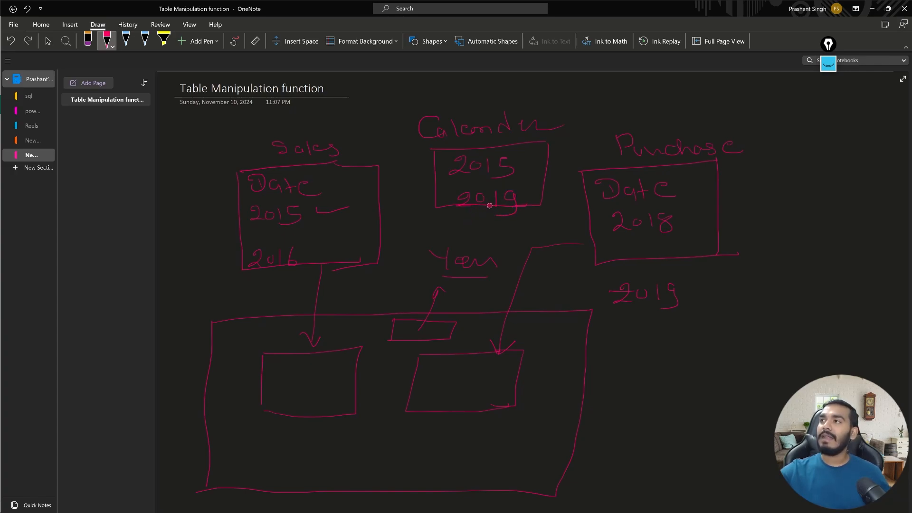
Draw a curved arrow from the Calendar table to the slicer box and a second arrow from the slicer towards Year.
{"action": "mouse_move", "coordinate": [448, 189]}
{"action": "left_mouse_down"}
{"action": "mouse_move", "coordinate": [413, 273]}
{"action": "mouse_move", "coordinate": [430, 291]}
{"action": "left_mouse_up"}
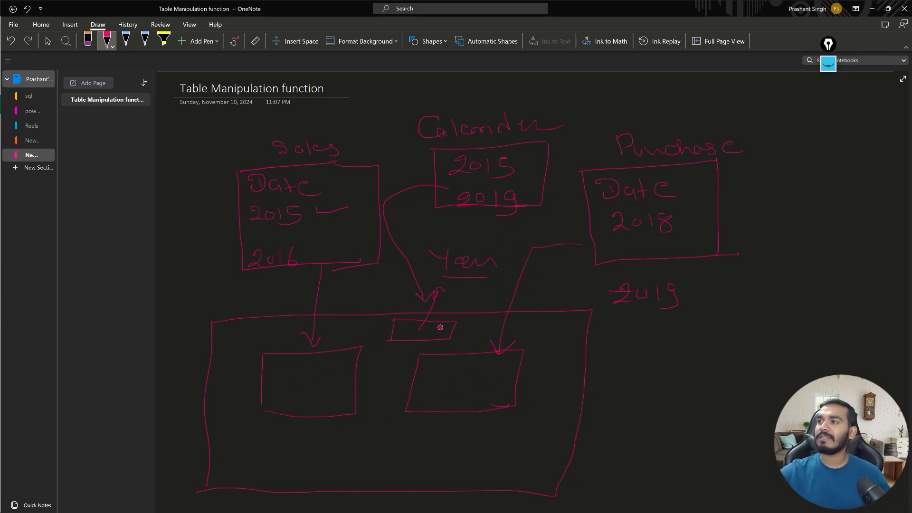
{"action": "left_click_drag", "start_coordinate": [440, 327], "coordinate": [484, 292]}
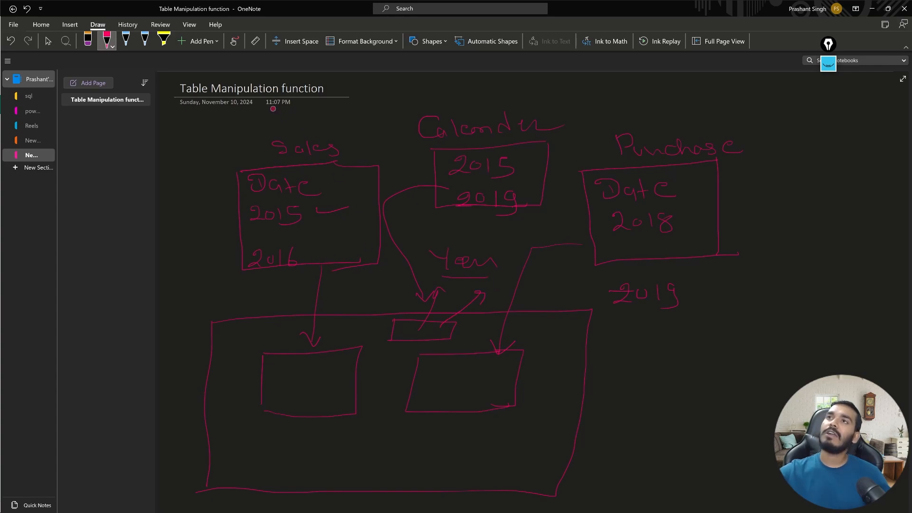
With a yellow pen, write an underlined 2019 beside Year, then Blank in the Sales visual and a small box in the Purchase visual.
{"action": "left_click", "coordinate": [112, 47]}
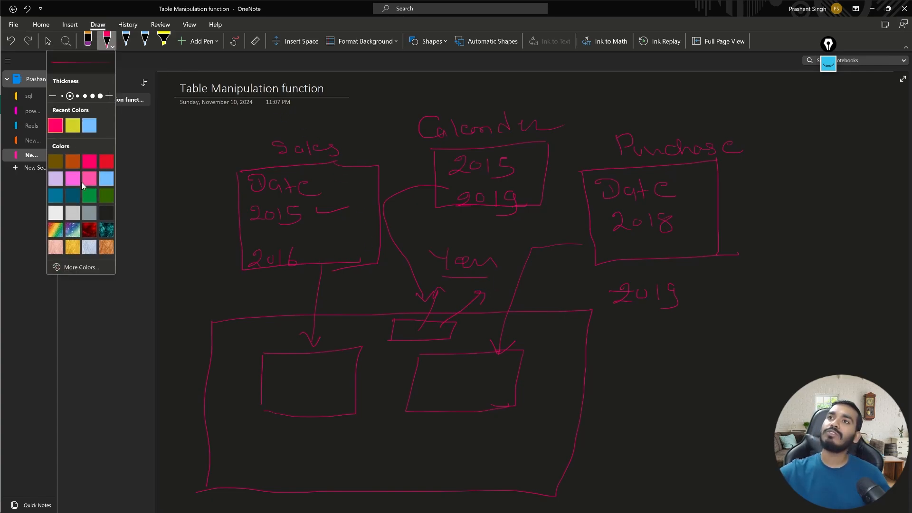
{"action": "left_click", "coordinate": [72, 125]}
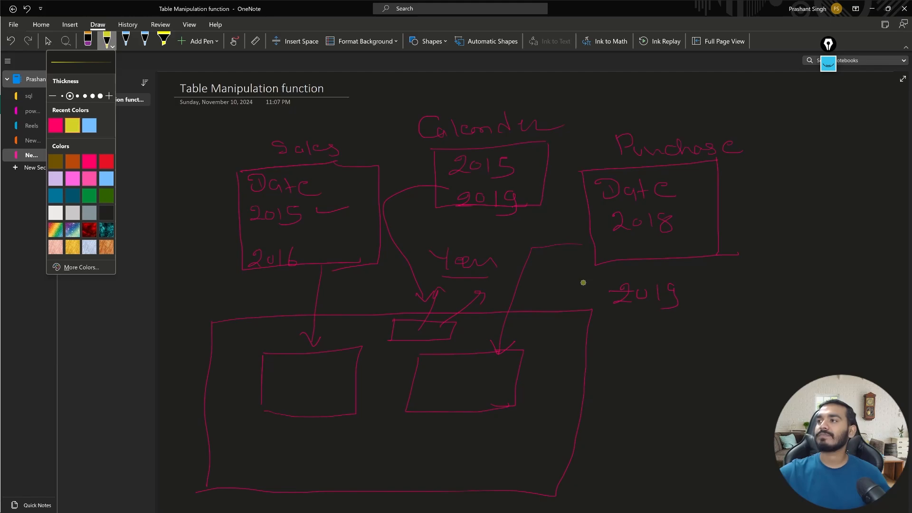
{"action": "left_click", "coordinate": [498, 285]}
{"action": "mouse_move", "coordinate": [492, 279]}
{"action": "left_mouse_down"}
{"action": "mouse_move", "coordinate": [503, 290]}
{"action": "mouse_move", "coordinate": [508, 279]}
{"action": "left_mouse_up"}
{"action": "mouse_move", "coordinate": [518, 274]}
{"action": "left_mouse_down"}
{"action": "mouse_move", "coordinate": [528, 298]}
{"action": "mouse_move", "coordinate": [548, 300]}
{"action": "left_mouse_up"}
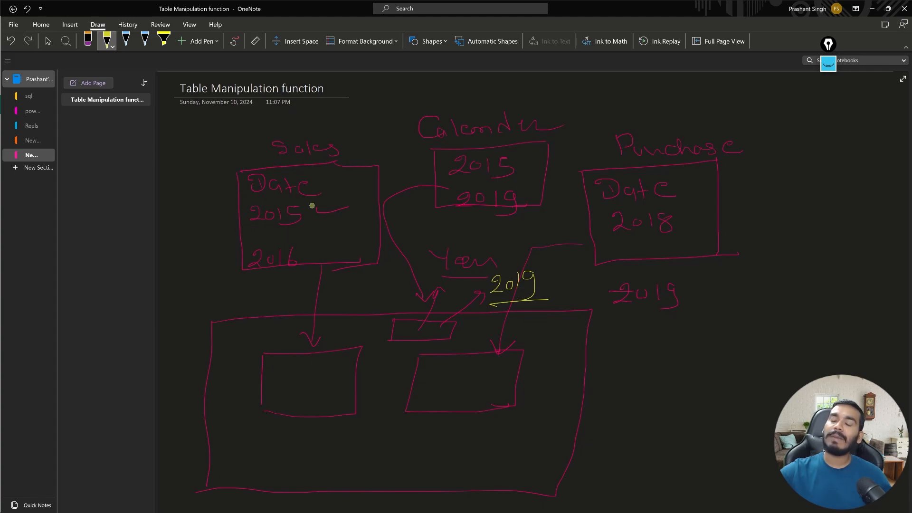
{"action": "mouse_move", "coordinate": [274, 372]}
{"action": "left_mouse_down"}
{"action": "mouse_move", "coordinate": [275, 391]}
{"action": "mouse_move", "coordinate": [339, 380]}
{"action": "mouse_move", "coordinate": [352, 390]}
{"action": "left_mouse_up"}
{"action": "mouse_move", "coordinate": [436, 377]}
{"action": "left_mouse_down"}
{"action": "mouse_move", "coordinate": [436, 401]}
{"action": "mouse_move", "coordinate": [485, 376]}
{"action": "mouse_move", "coordinate": [428, 412]}
{"action": "left_mouse_up"}
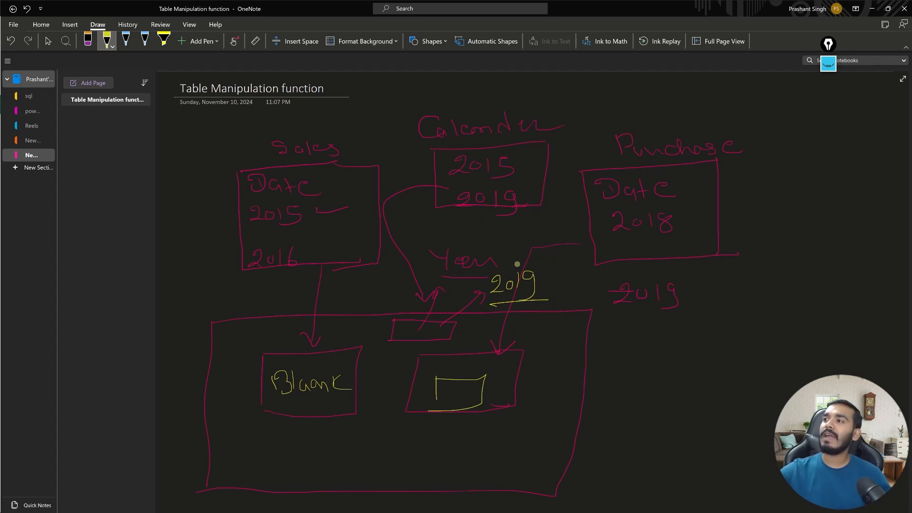
Write 2015 above the yellow 2019, then draw a small box below the Sales visual and write an underlined Blank below the Purchase visual.
{"action": "mouse_move", "coordinate": [500, 230]}
{"action": "left_mouse_down"}
{"action": "mouse_move", "coordinate": [514, 242]}
{"action": "mouse_move", "coordinate": [521, 230]}
{"action": "mouse_move", "coordinate": [538, 245]}
{"action": "left_mouse_up"}
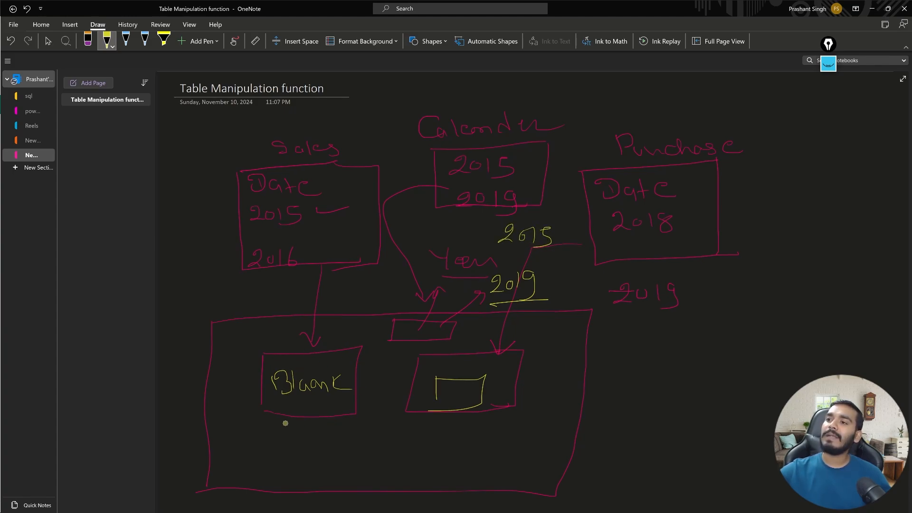
{"action": "mouse_move", "coordinate": [285, 423]}
{"action": "left_mouse_down"}
{"action": "mouse_move", "coordinate": [285, 445]}
{"action": "mouse_move", "coordinate": [318, 447]}
{"action": "mouse_move", "coordinate": [287, 445]}
{"action": "left_mouse_up"}
{"action": "mouse_move", "coordinate": [433, 423]}
{"action": "left_mouse_down"}
{"action": "mouse_move", "coordinate": [434, 444]}
{"action": "mouse_move", "coordinate": [494, 440]}
{"action": "mouse_move", "coordinate": [515, 427]}
{"action": "mouse_move", "coordinate": [527, 444]}
{"action": "left_mouse_up"}
{"action": "left_click_drag", "start_coordinate": [428, 463], "coordinate": [517, 458]}
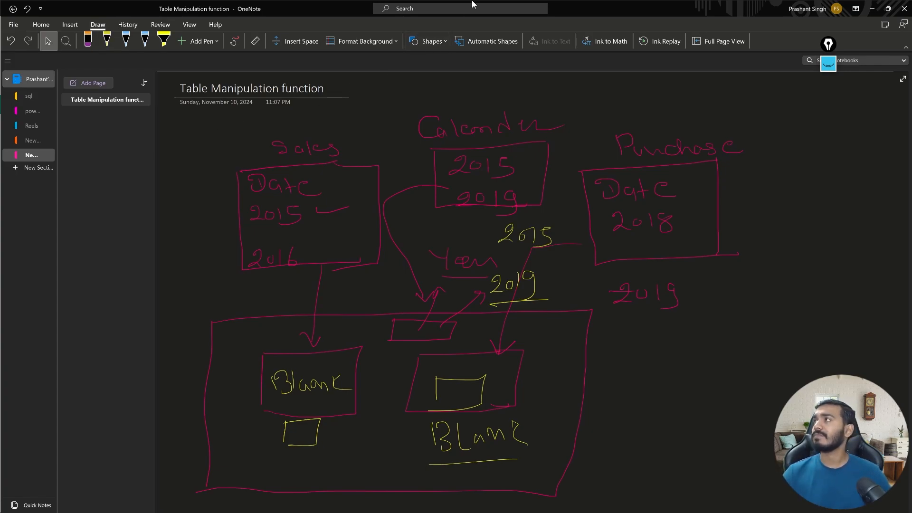
Switch to Power BI Desktop and start a new calculated table named Calender.
{"action": "left_click", "coordinate": [869, 8]}
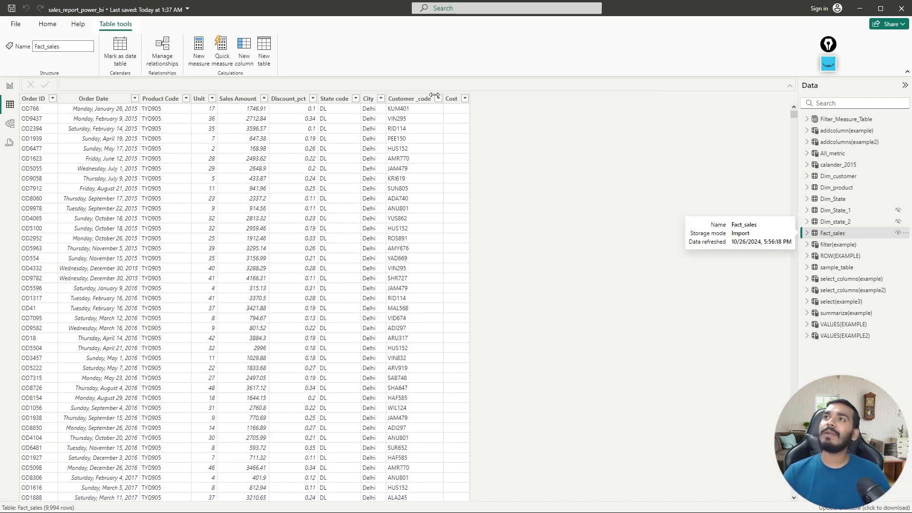
{"action": "left_click", "coordinate": [264, 49]}
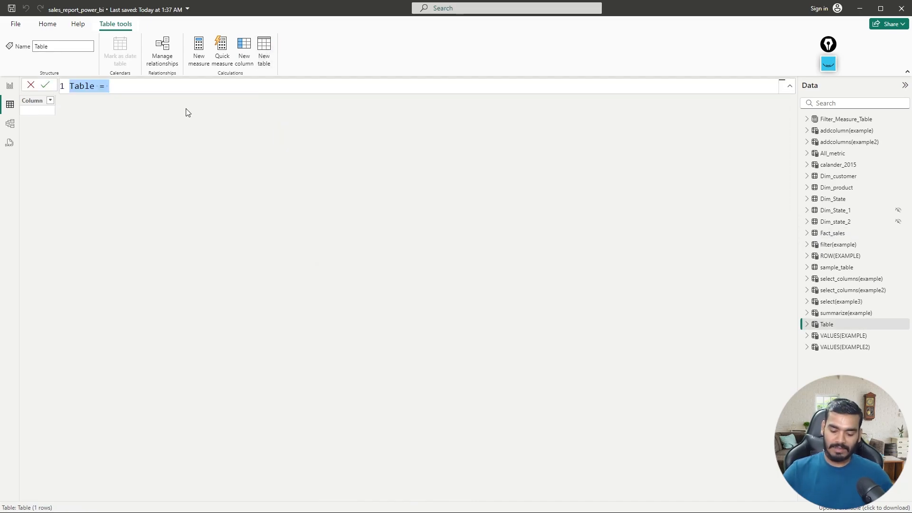
{"action": "key", "text": "BackSpace"}
{"action": "type", "text": "Ca"}
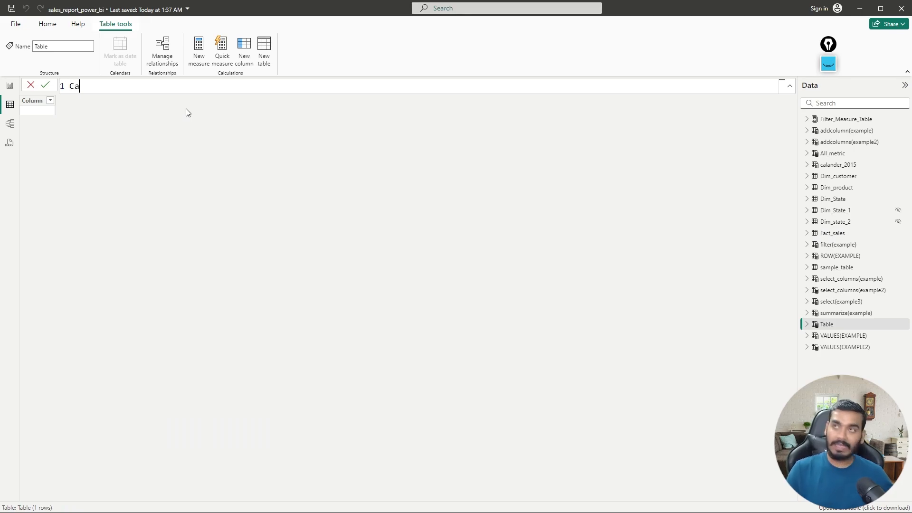
{"action": "type", "text": "l"}
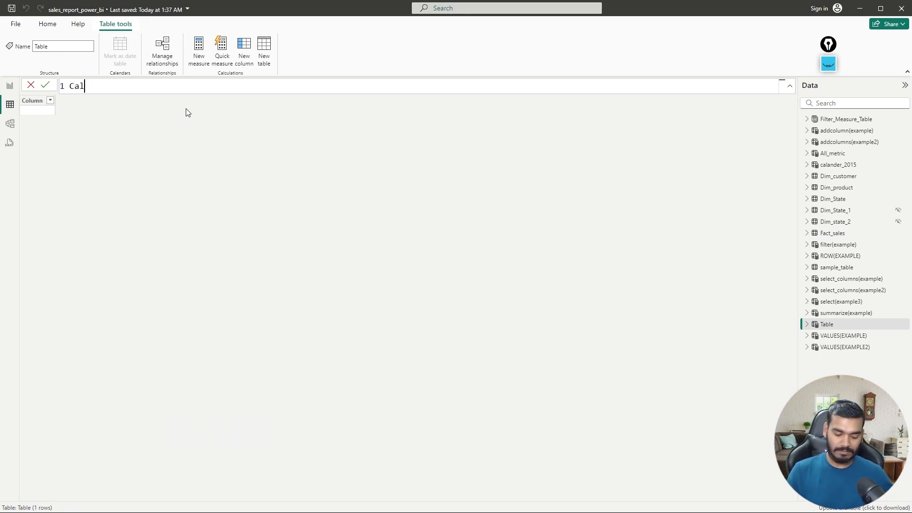
{"action": "type", "text": "ender"}
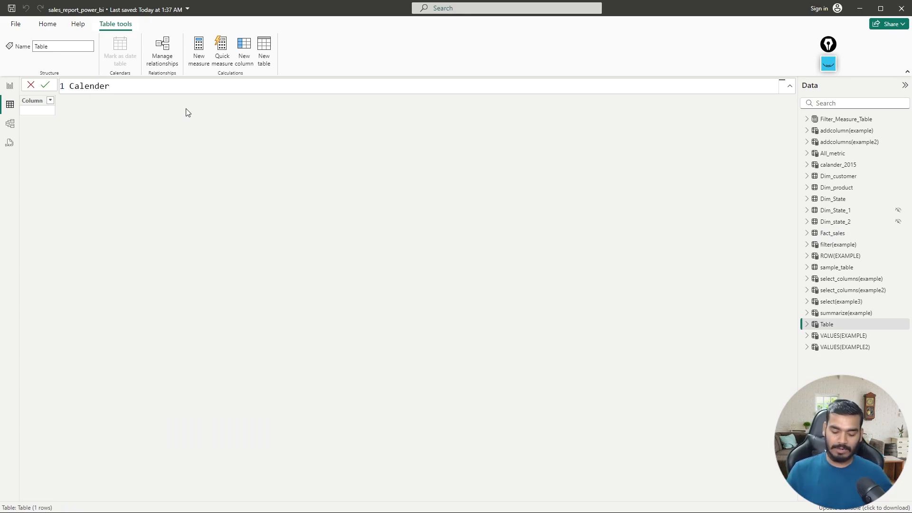
Begin the Calender table's expression with the CALENDAR function.
{"action": "type", "text": "=ca"}
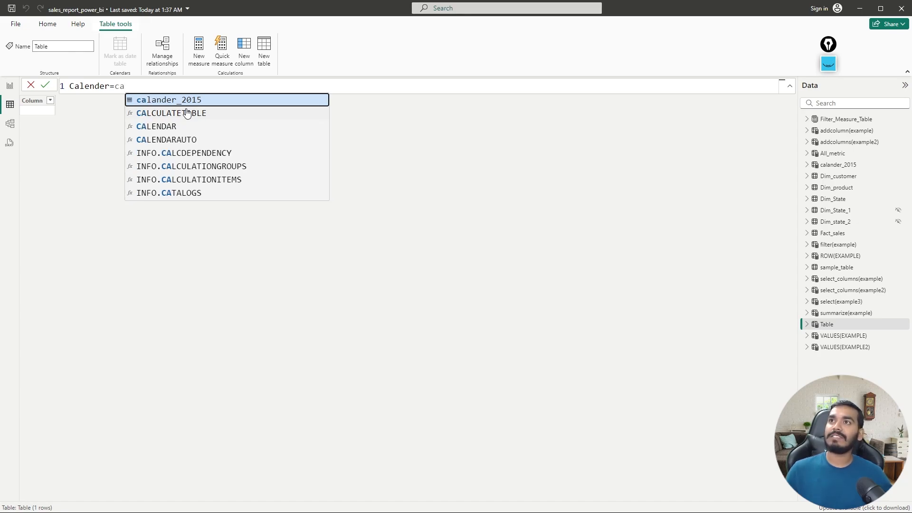
{"action": "key", "text": "Down"}
{"action": "key", "text": "Down"}
{"action": "key", "text": "Down"}
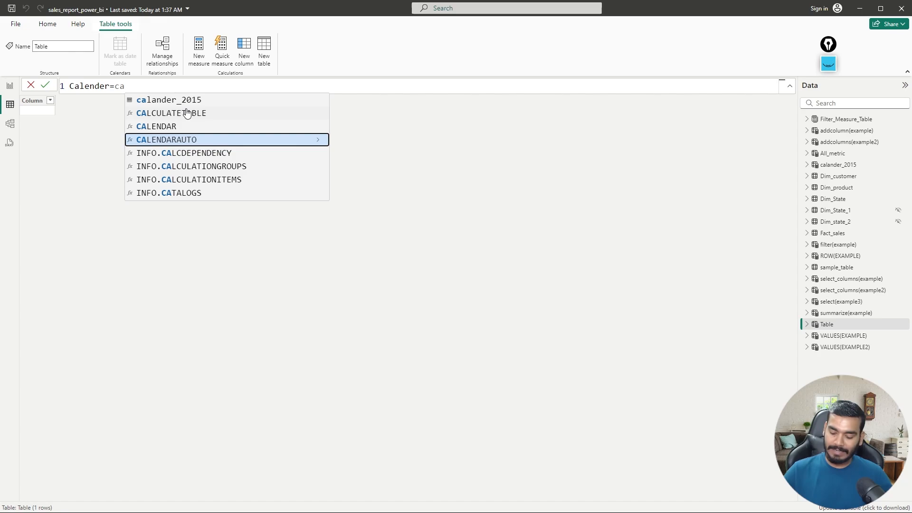
{"action": "key", "text": "Up"}
{"action": "key", "text": "Tab"}
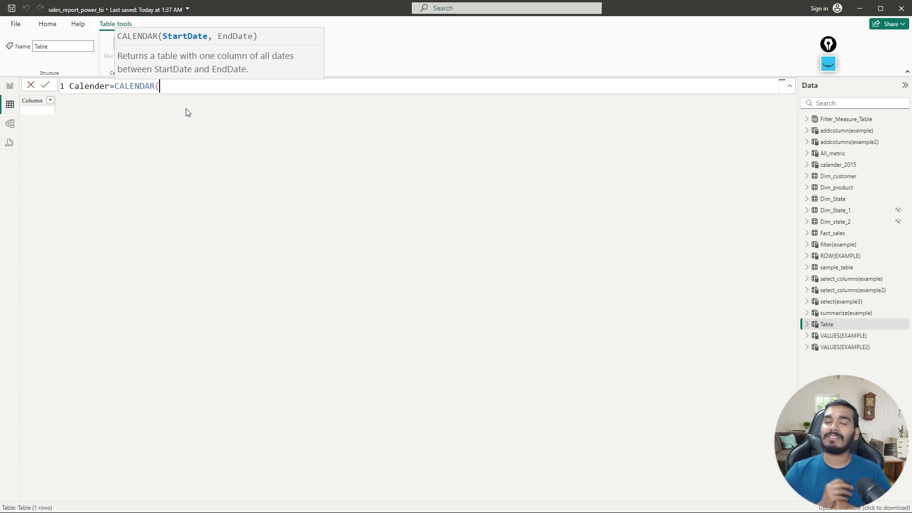
{"action": "type", "text": "date"}
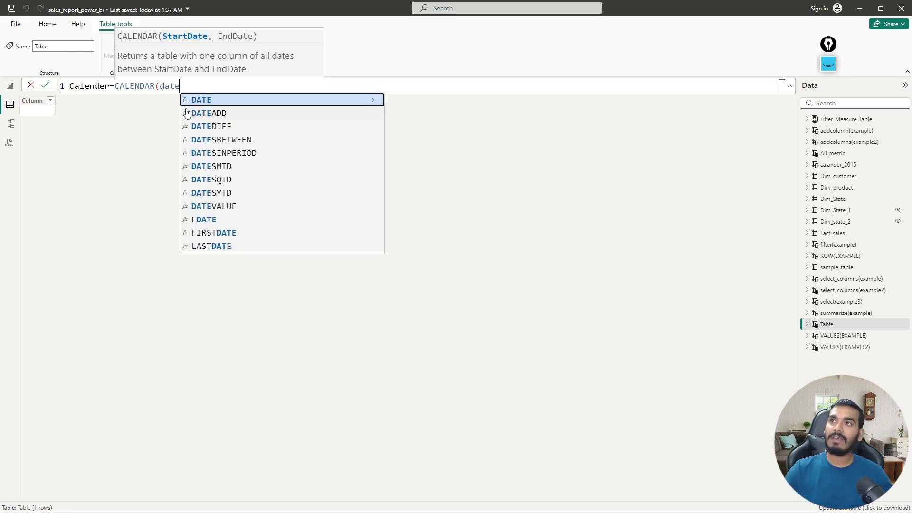
{"action": "key", "text": "Tab"}
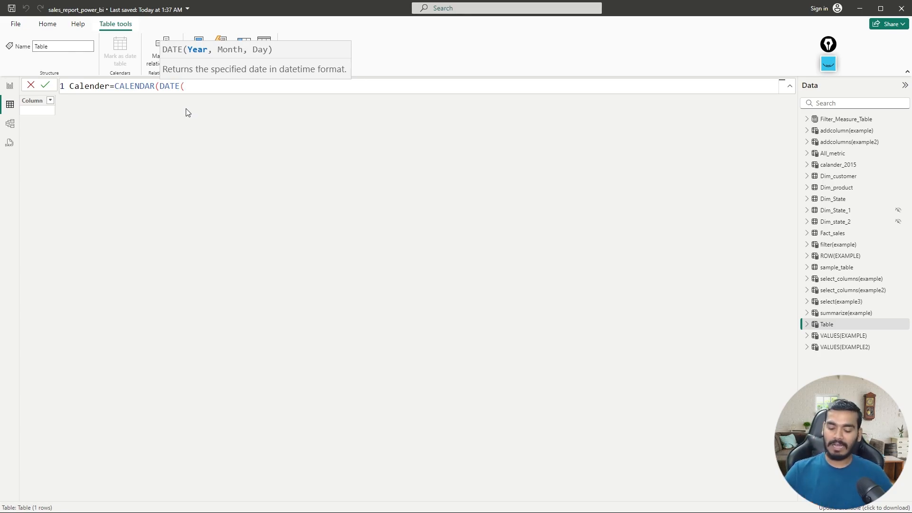
{"action": "key", "text": "BackSpace"}
{"action": "key", "text": "BackSpace"}
{"action": "key", "text": "BackSpace"}
{"action": "key", "text": "BackSpace"}
{"action": "key", "text": "BackSpace"}
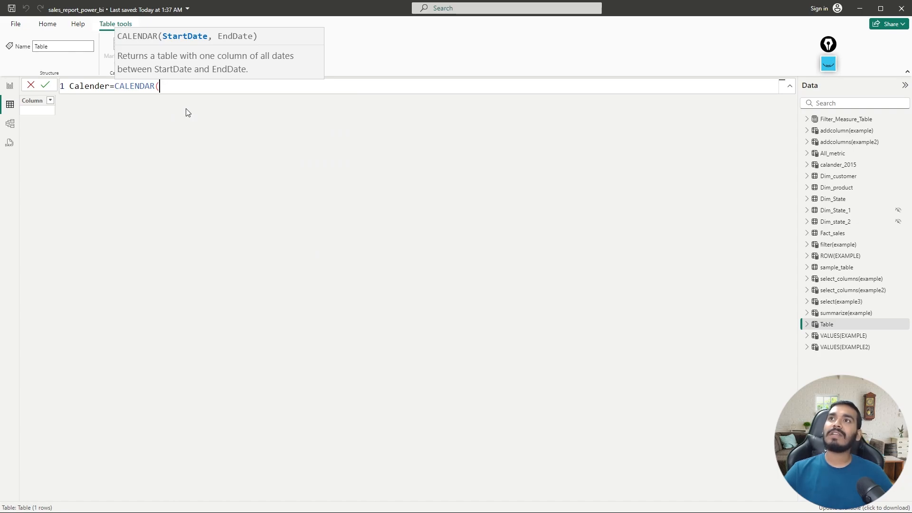
Enter the bare date 2015-01-01 as the start date of the CALENDAR function.
{"action": "type", "text": "\"2"}
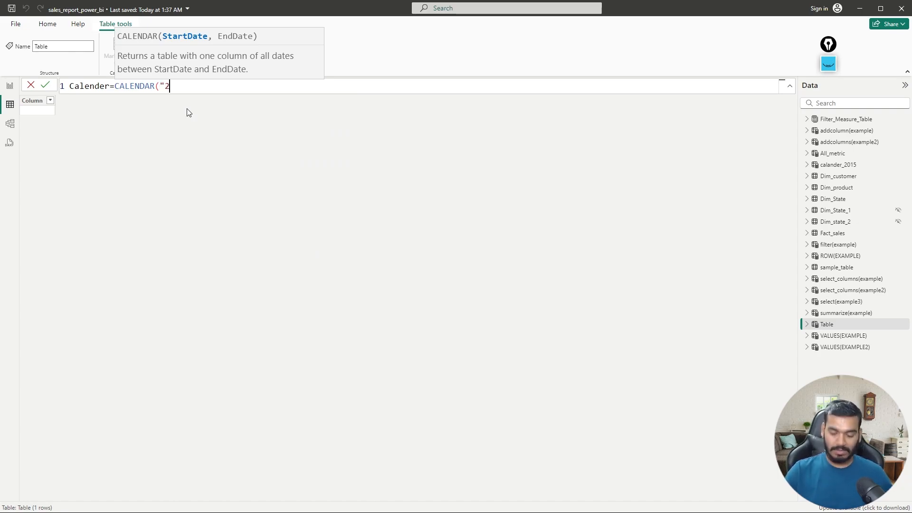
{"action": "key", "text": "BackSpace"}
{"action": "type", "text": "201"}
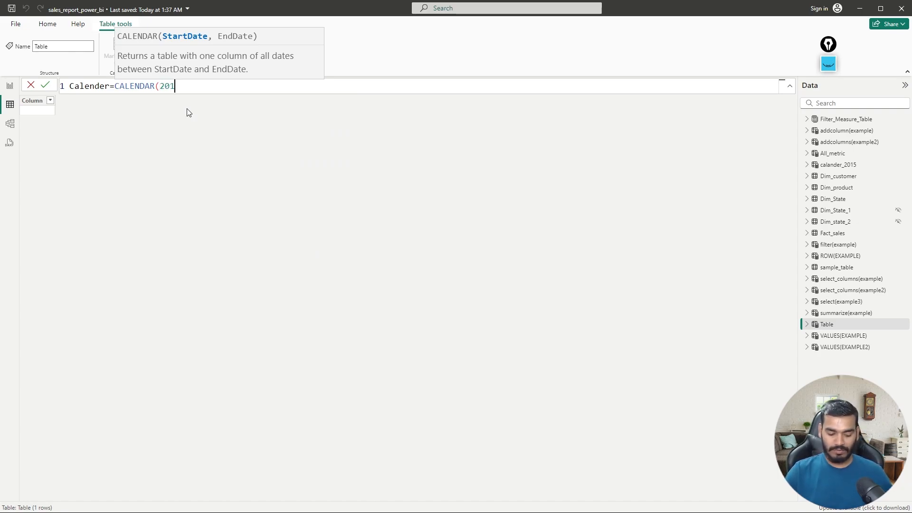
{"action": "type", "text": "5-01-"}
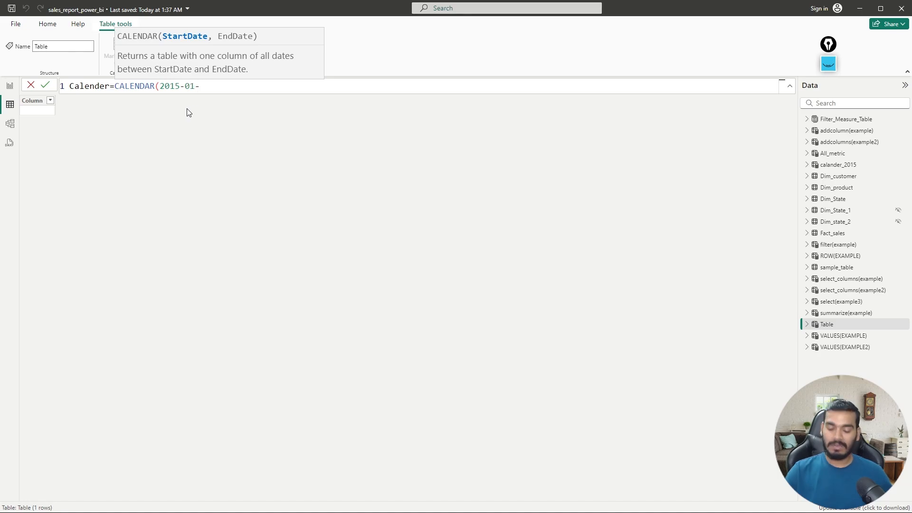
{"action": "type", "text": "0"}
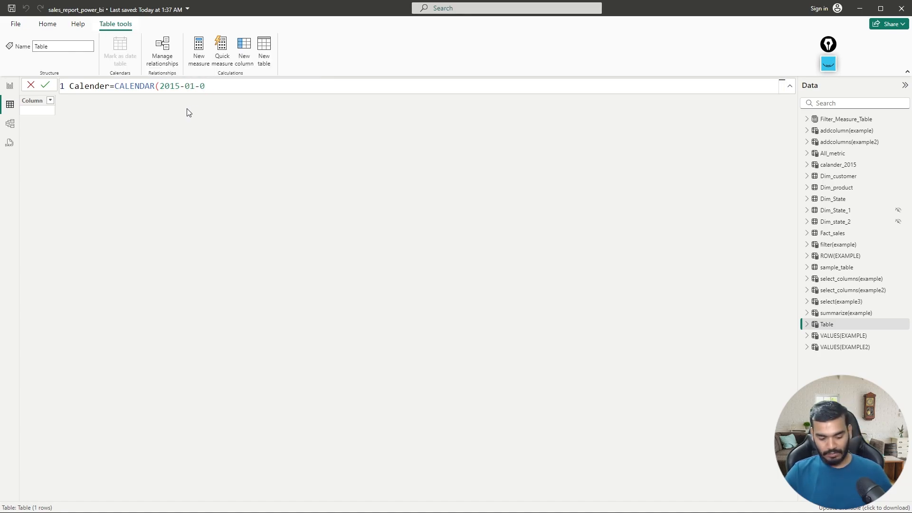
{"action": "type", "text": "1,"}
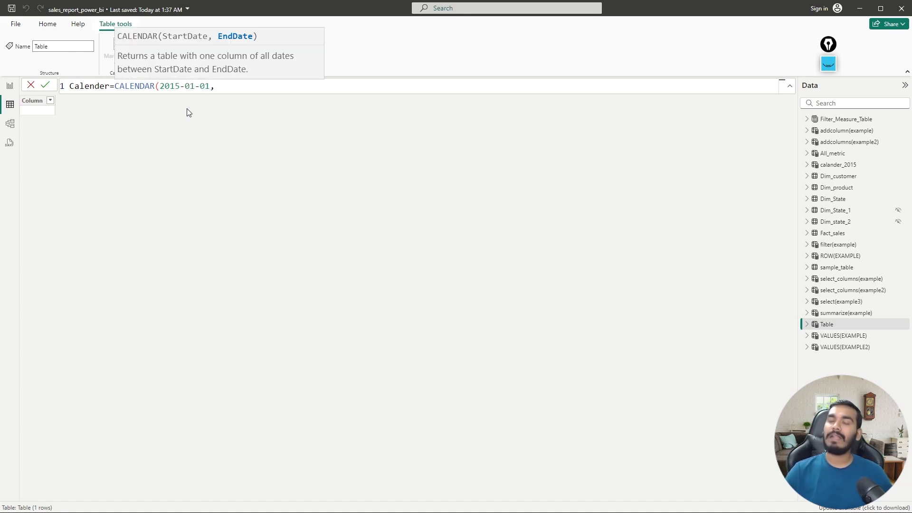
Enter the bare date 2019-12-31 as the CALENDAR end date, close the function and commit the table formula.
{"action": "type", "text": "201"}
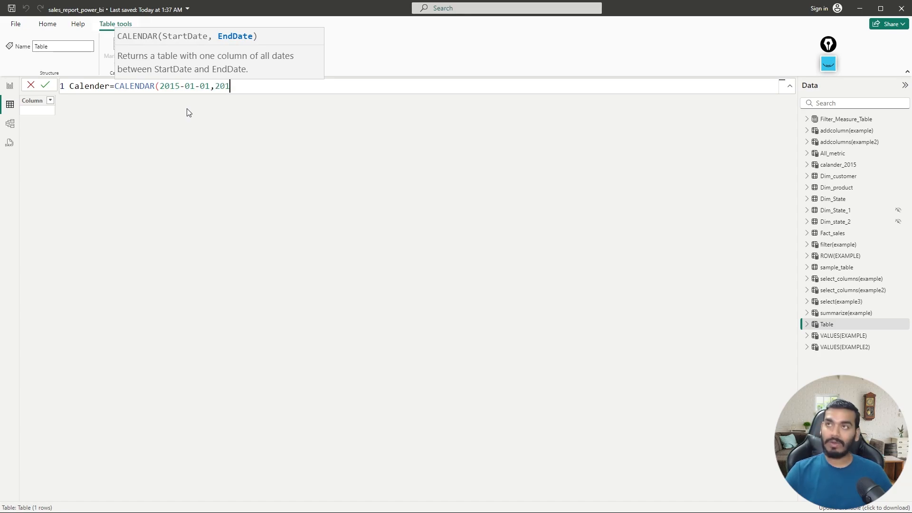
{"action": "type", "text": "9"}
{"action": "key", "text": "BackSpace"}
{"action": "key", "text": "BackSpace"}
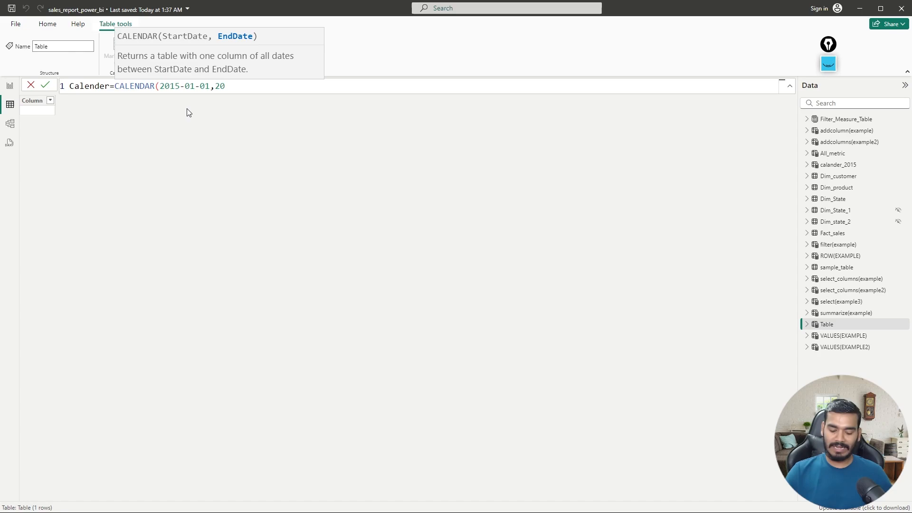
{"action": "type", "text": "19-"}
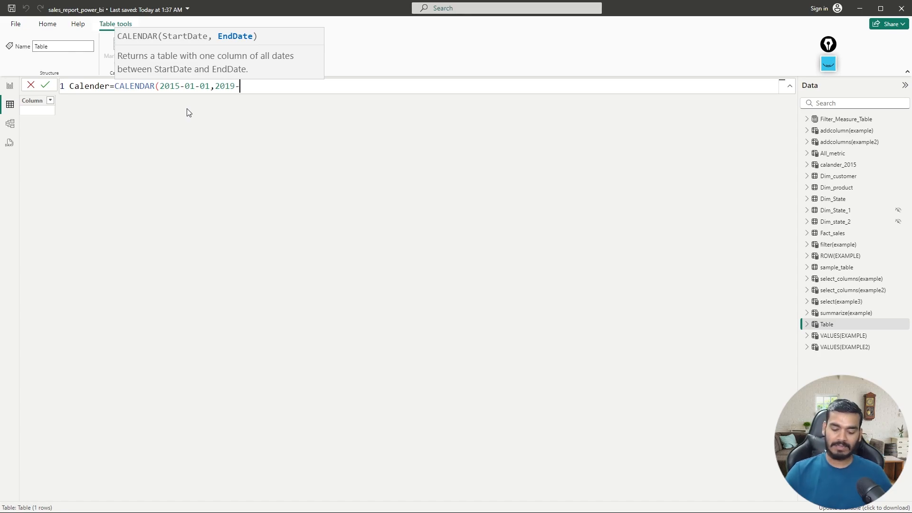
{"action": "type", "text": "12"}
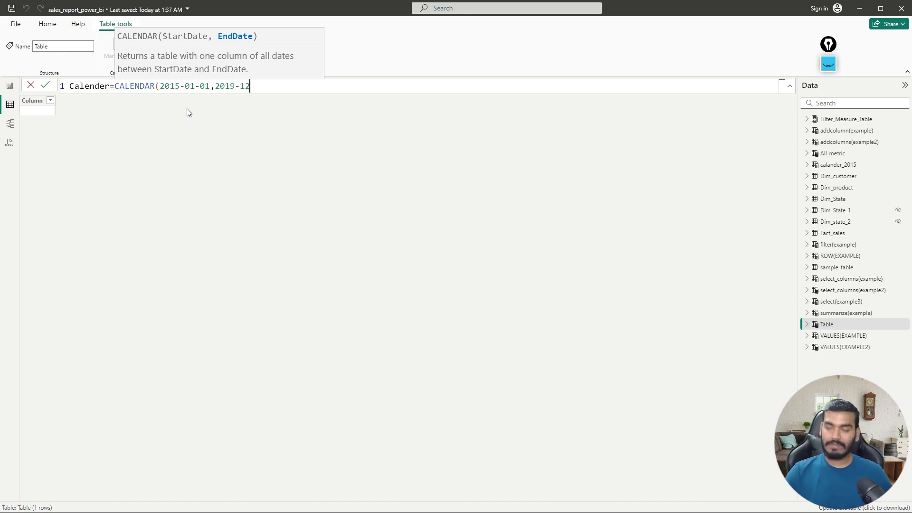
{"action": "type", "text": "-31"}
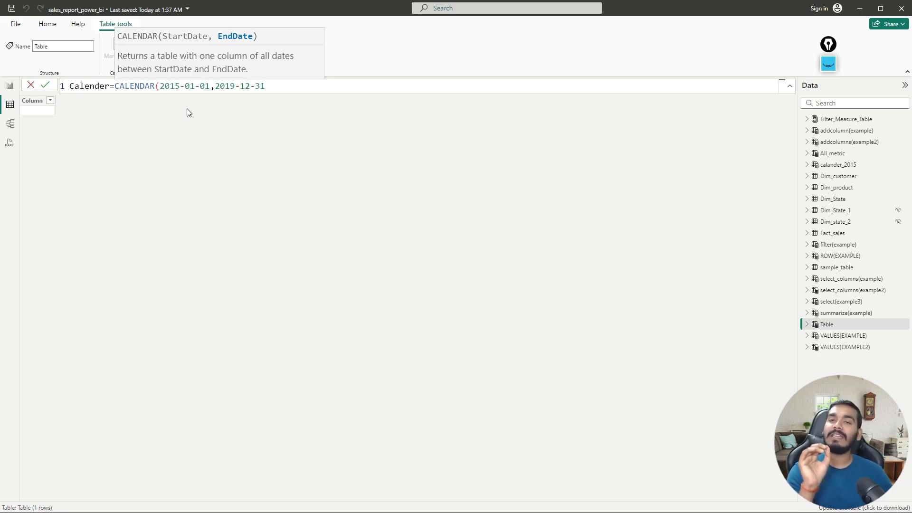
{"action": "type", "text": ")"}
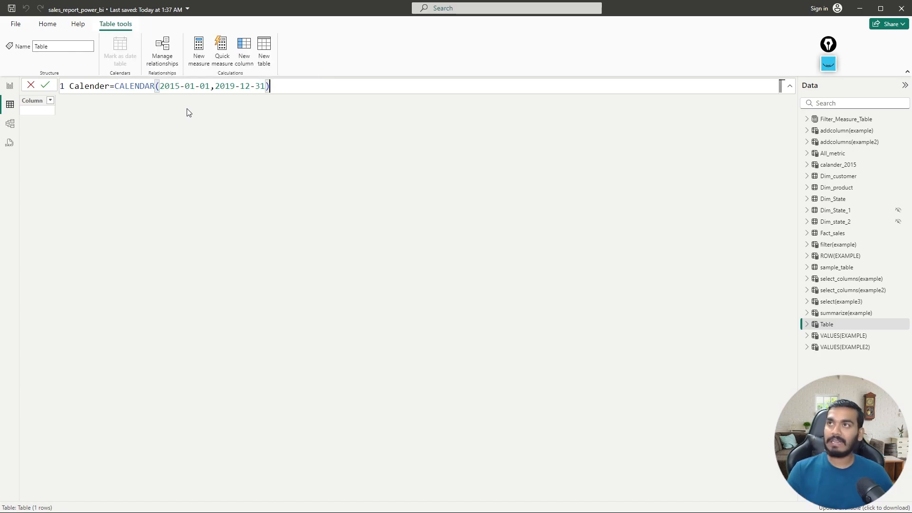
{"action": "key", "text": "Return"}
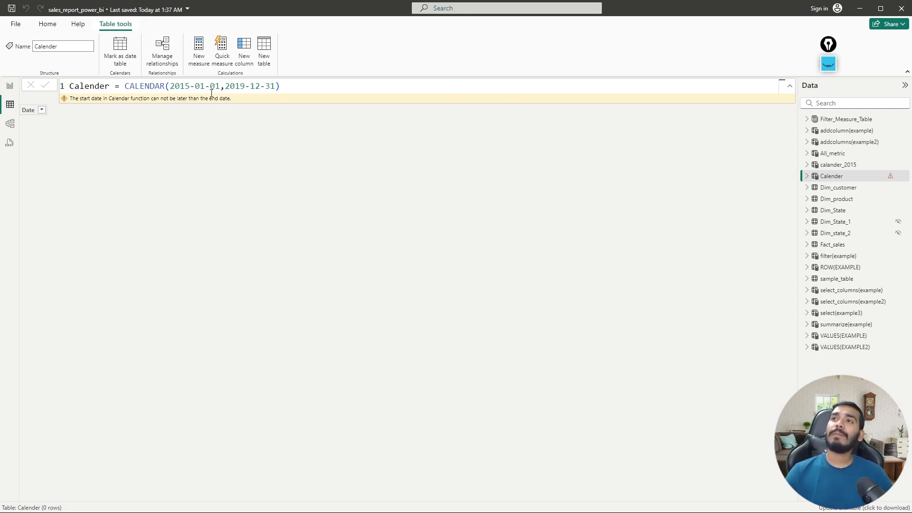
Replace the start date in the Calender formula with an empty date() function.
{"action": "left_click_drag", "start_coordinate": [220, 88], "coordinate": [170, 90]}
{"action": "type", "text": "date"}
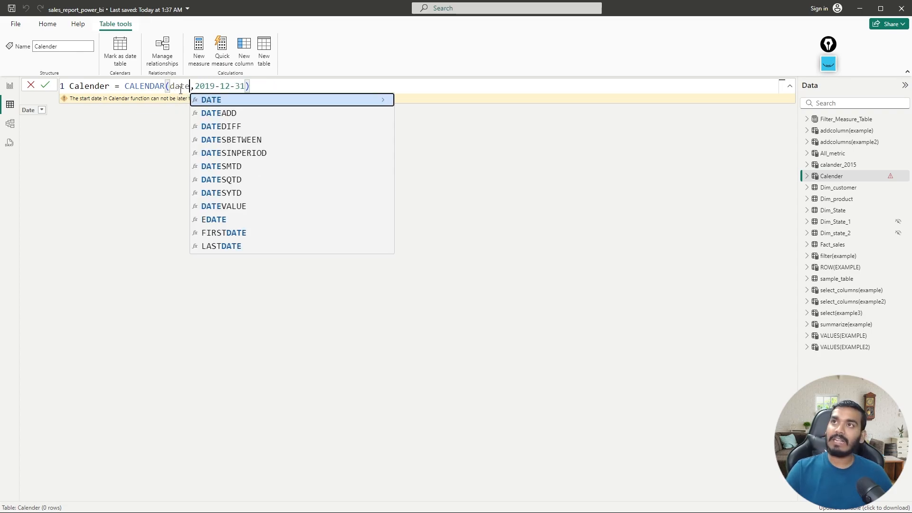
{"action": "type", "text": "()"}
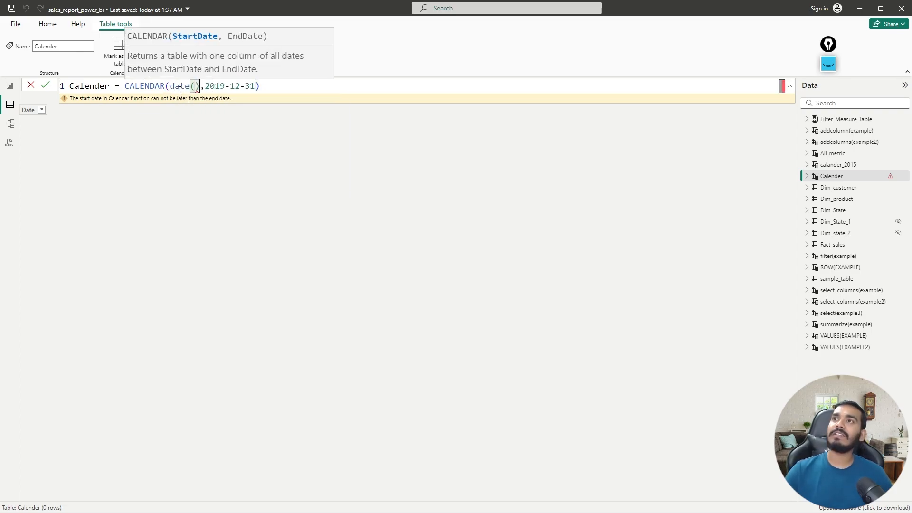
{"action": "key", "text": "Left"}
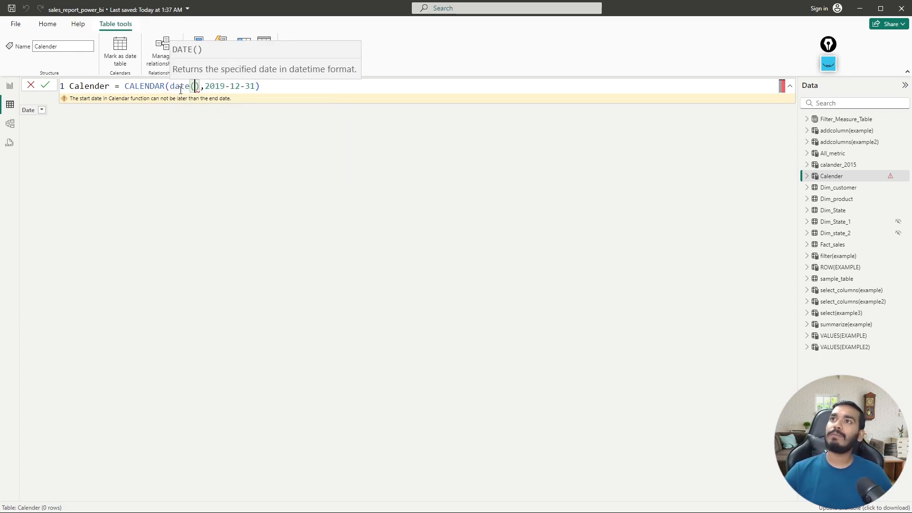
Delete the end date, its preceding comma and the closing parenthesis from the Calender formula, keeping CALENDAR(date().
{"action": "key", "text": "Right"}
{"action": "key", "text": "Right"}
{"action": "key", "text": "Right"}
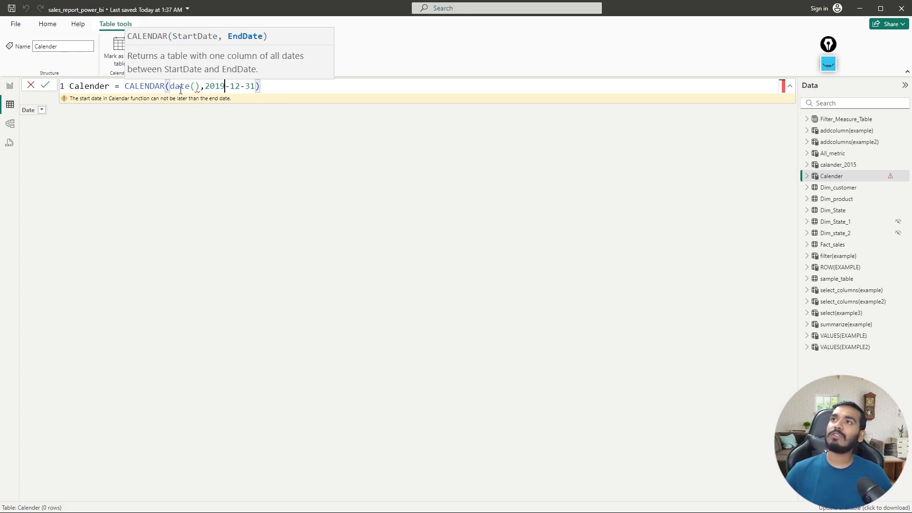
{"action": "key", "text": "End"}
{"action": "key", "text": "BackSpace"}
{"action": "key", "text": "BackSpace"}
{"action": "key", "text": "BackSpace"}
{"action": "key", "text": "BackSpace"}
{"action": "key", "text": "BackSpace"}
{"action": "key", "text": "BackSpace"}
{"action": "key", "text": "BackSpace"}
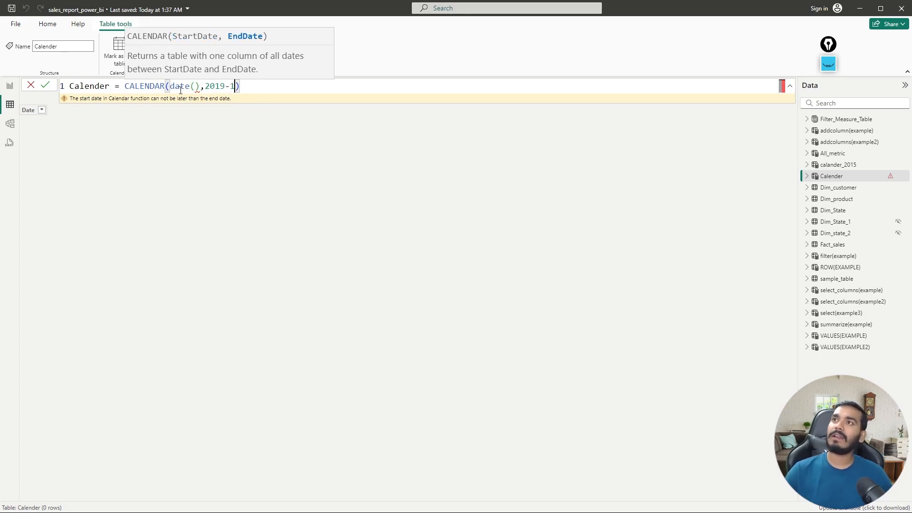
{"action": "key", "text": "BackSpace"}
{"action": "key", "text": "BackSpace"}
{"action": "key", "text": "BackSpace"}
{"action": "key", "text": "BackSpace"}
{"action": "key", "text": "BackSpace"}
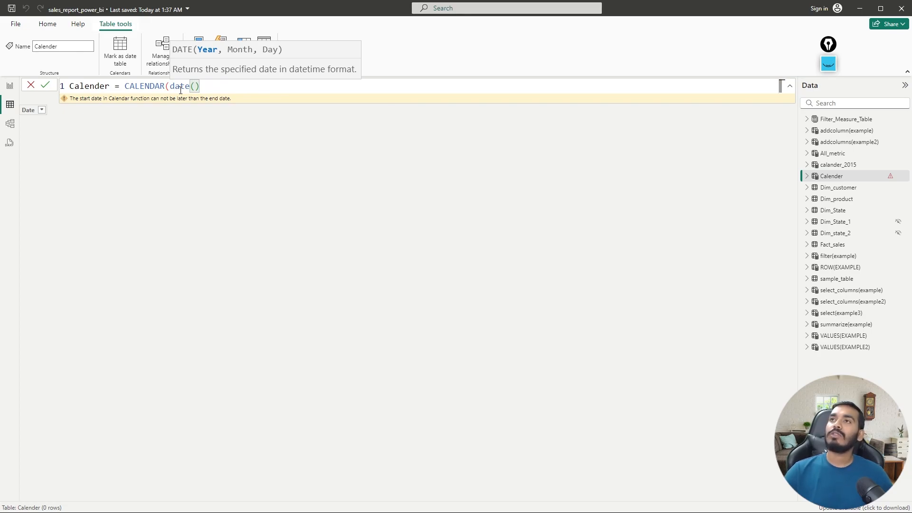
Complete the CALENDAR start date as date(2015,01,01), followed by a comma.
{"action": "type", "text": "2015,"}
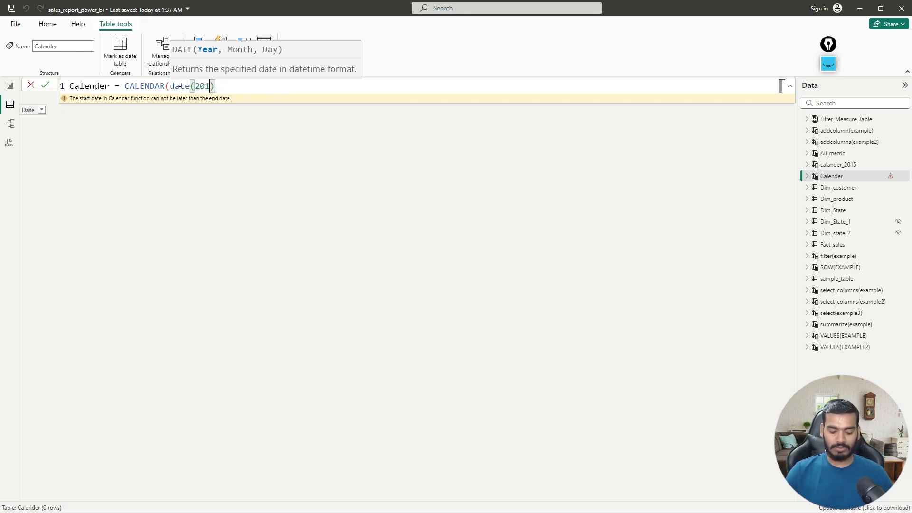
{"action": "type", "text": "01,"}
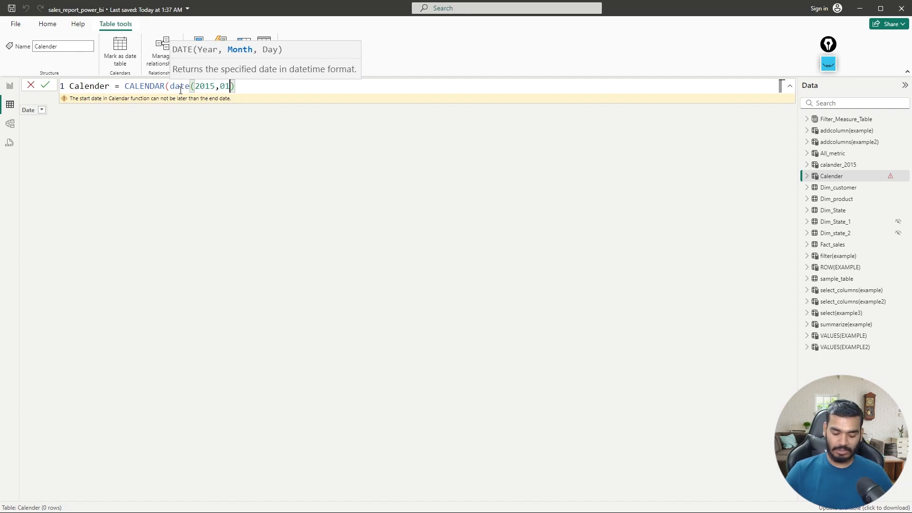
{"action": "type", "text": "01)"}
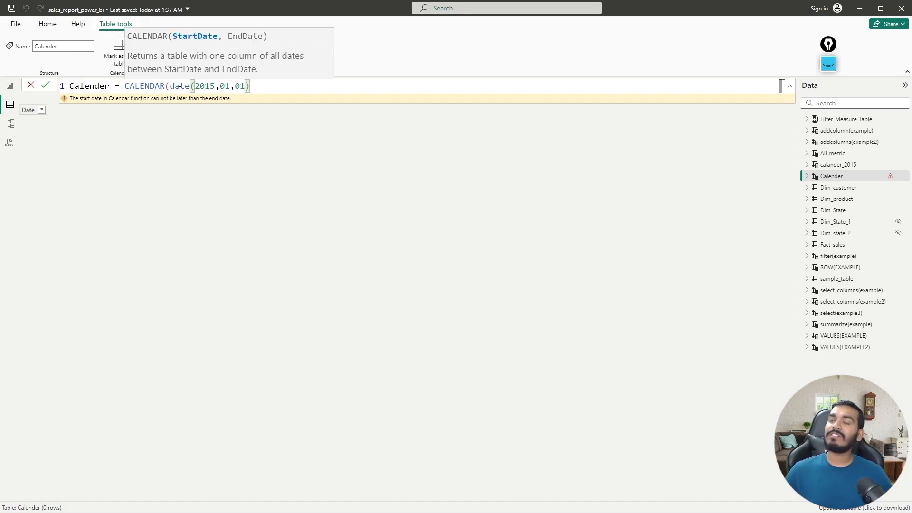
{"action": "type", "text": ","}
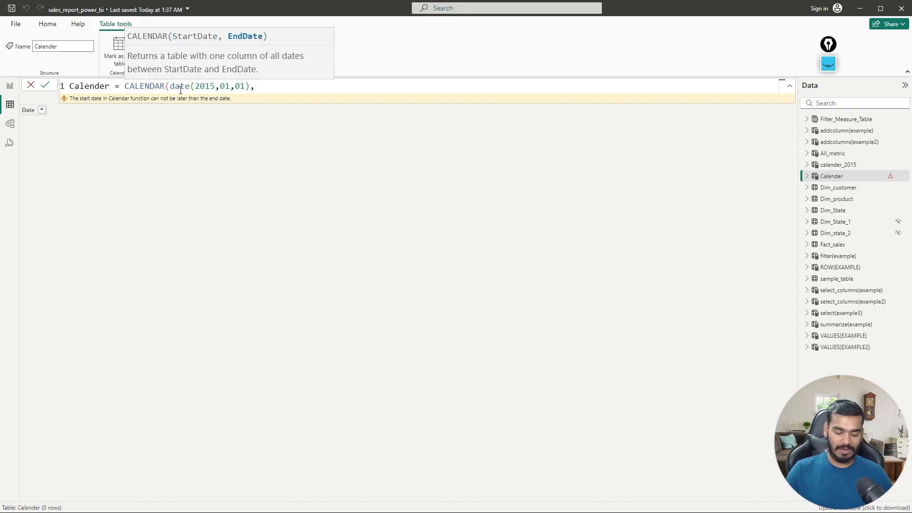
Add date(2019,12,31) as the CALENDAR end date, close the function and commit the Calender formula.
{"action": "type", "text": "date("}
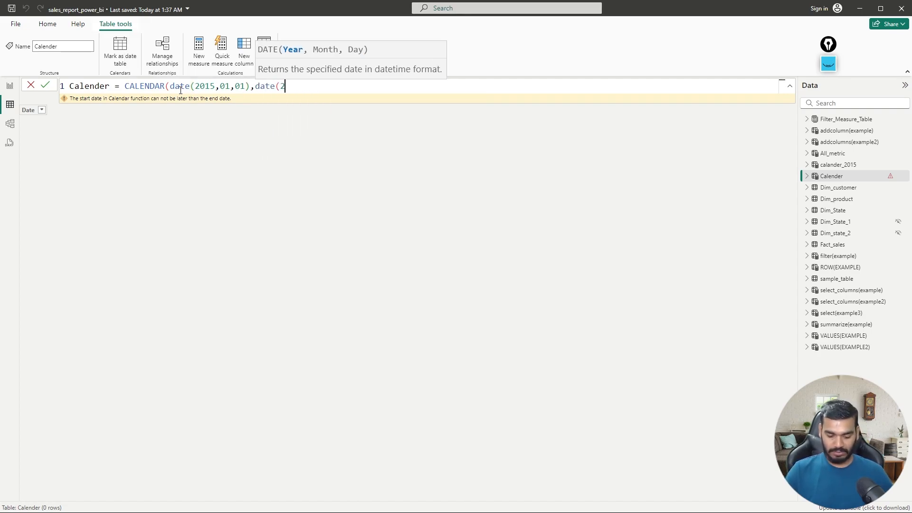
{"action": "type", "text": "2019,12"}
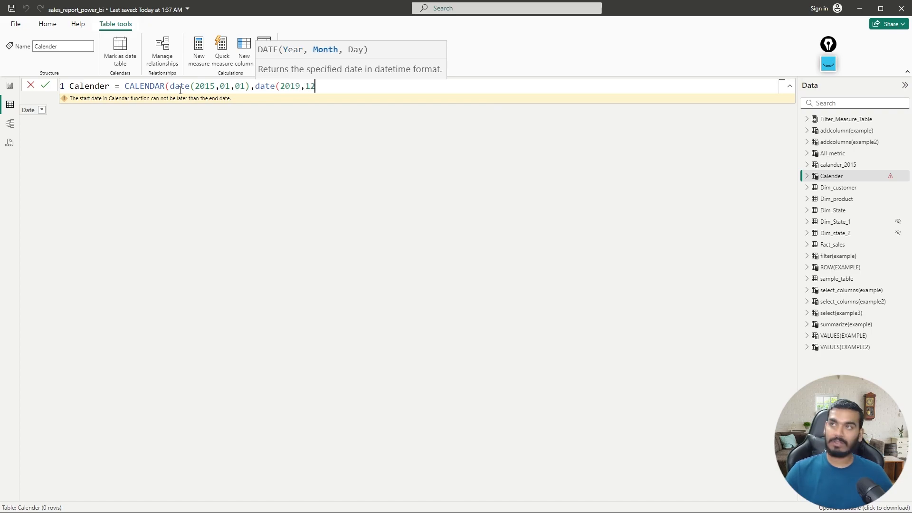
{"action": "type", "text": ",31"}
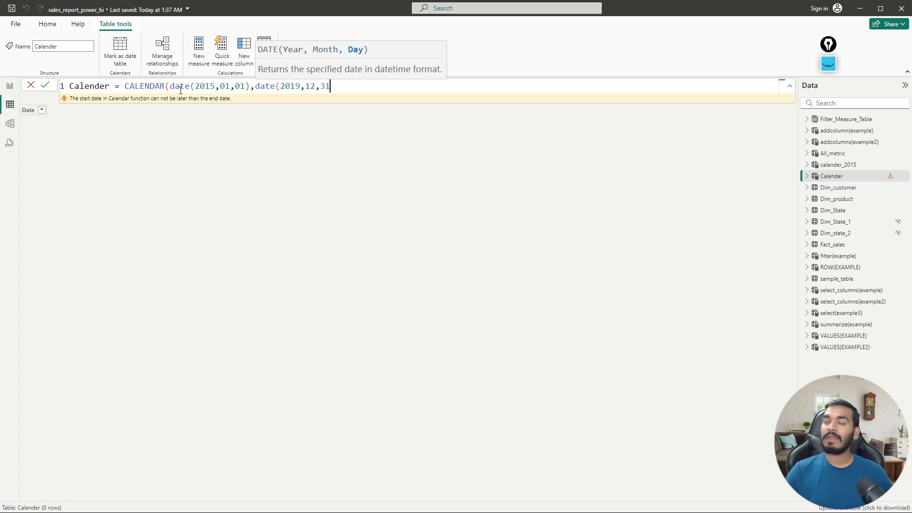
{"action": "type", "text": "))"}
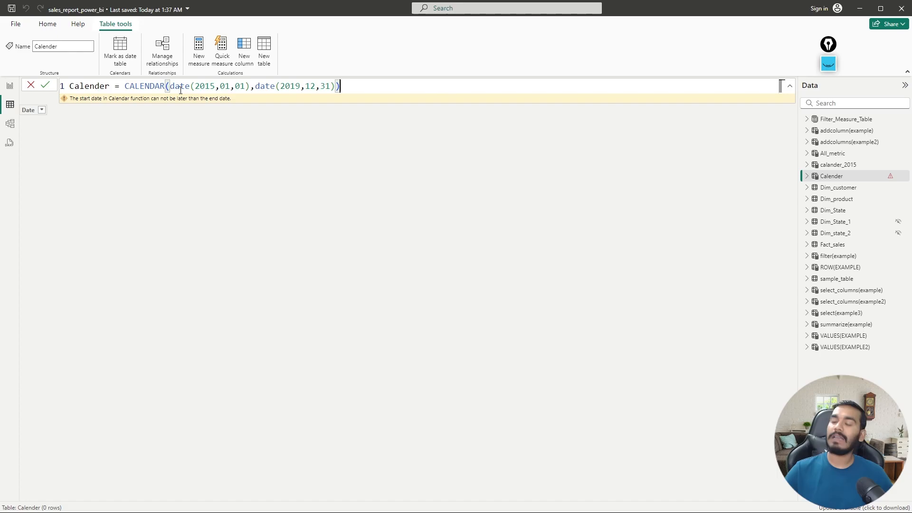
{"action": "key", "text": "Return"}
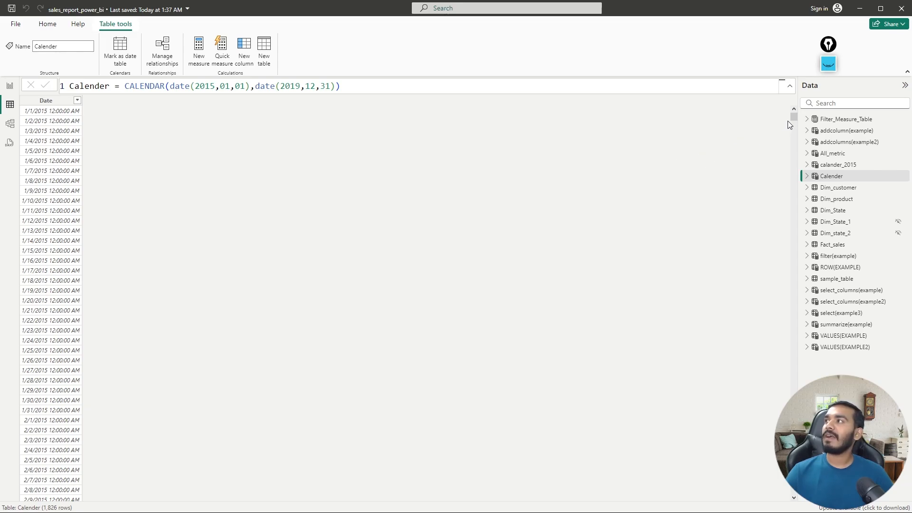
Look through the rows of the Calender table down to its last date.
{"action": "left_click_drag", "start_coordinate": [794, 120], "coordinate": [793, 494]}
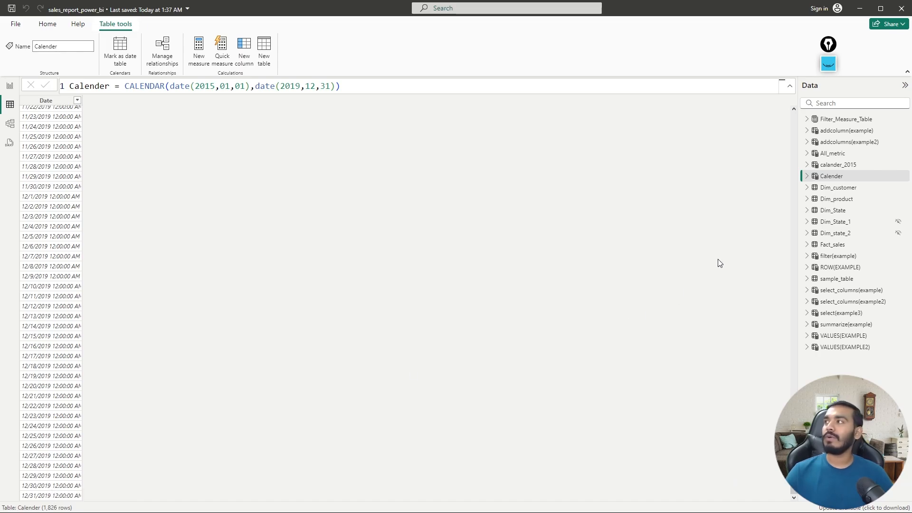
{"action": "scroll", "coordinate": [135, 155], "scroll_direction": "up", "scroll_amount": 20}
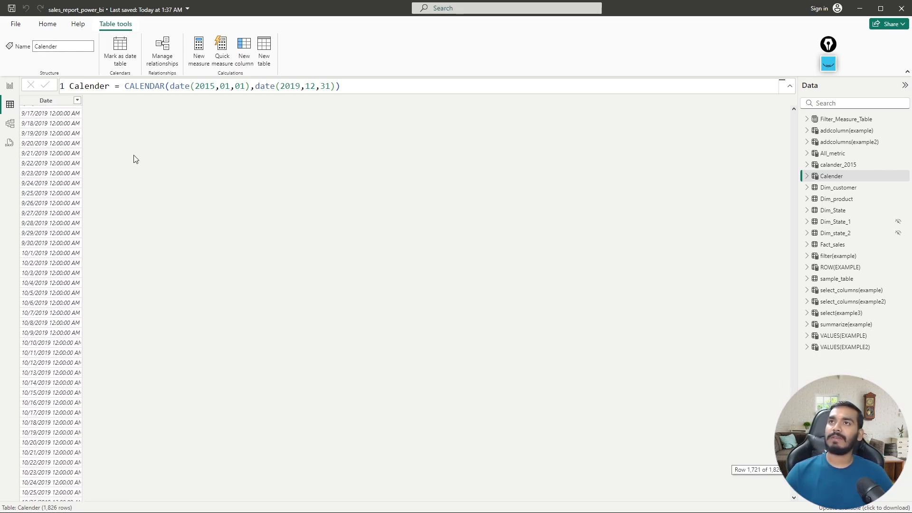
{"action": "scroll", "coordinate": [133, 155], "scroll_direction": "up", "scroll_amount": 15}
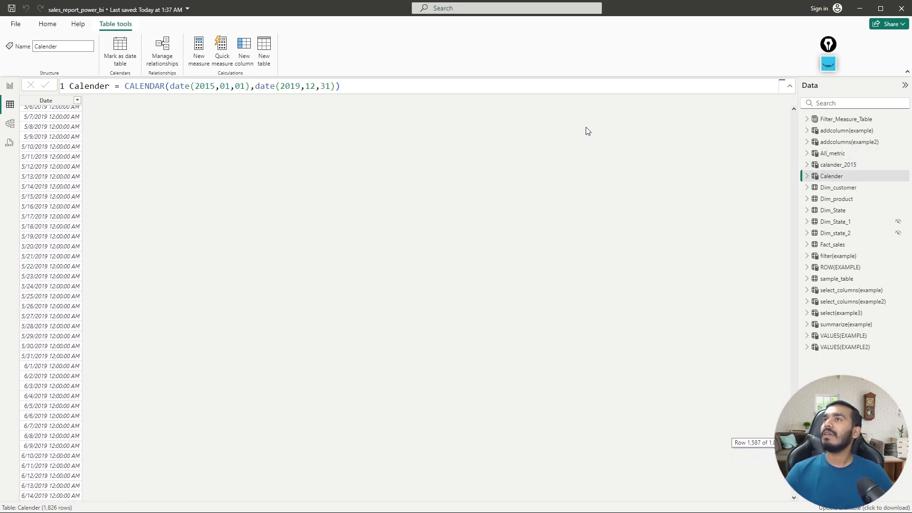
Create a new calculated table named calender_auto with the formula CALENDARAUTO() and no fiscal year end month.
{"action": "left_click", "coordinate": [262, 46]}
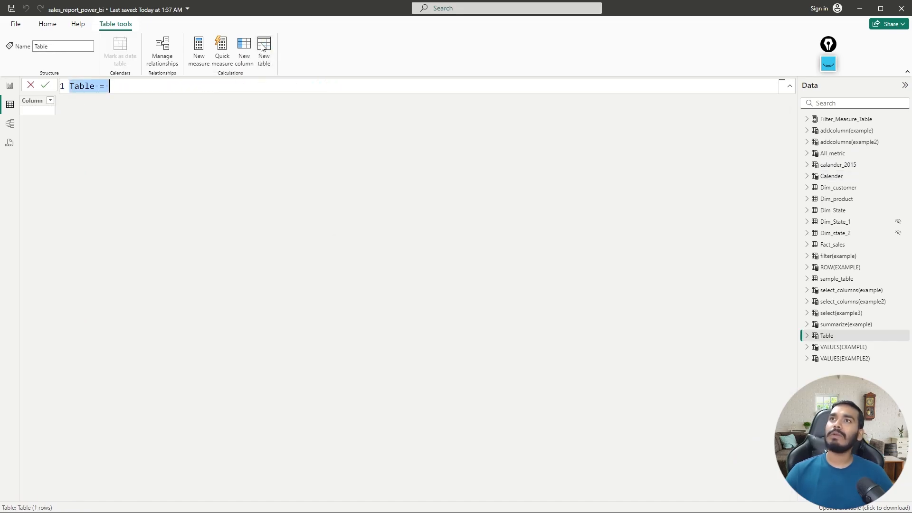
{"action": "key", "text": "BackSpace"}
{"action": "type", "text": "cal"}
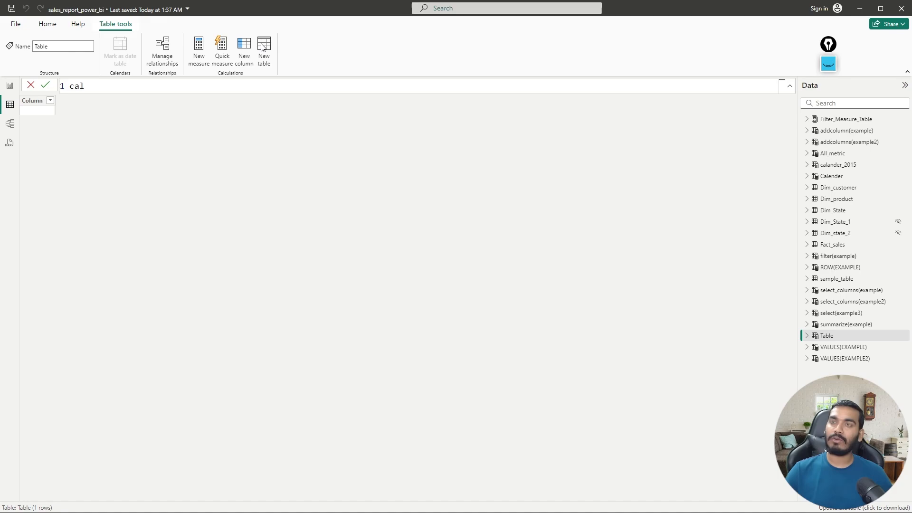
{"action": "type", "text": "ender_"}
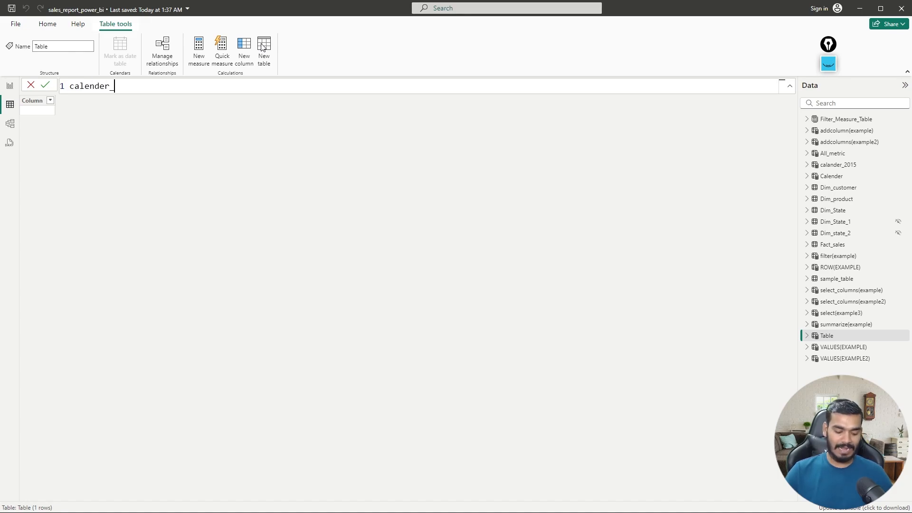
{"action": "type", "text": "auto=cal"}
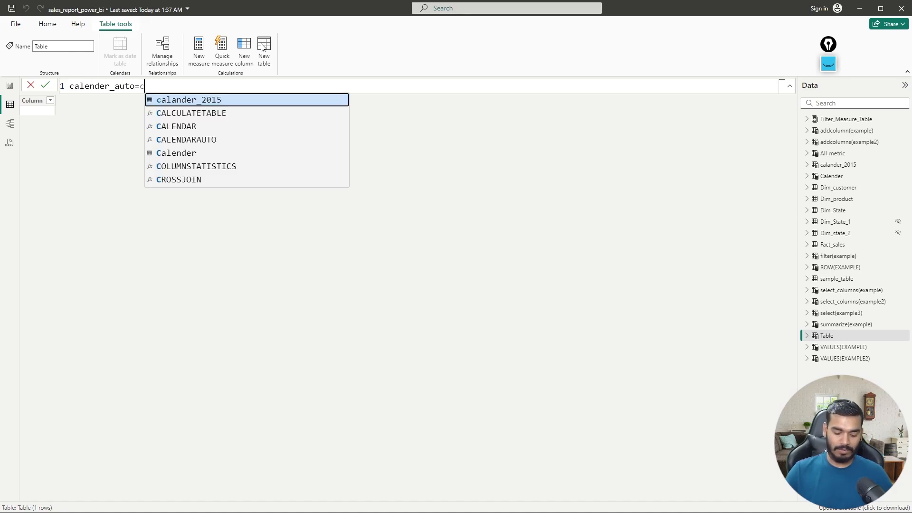
{"action": "key", "text": "Down"}
{"action": "key", "text": "Down"}
{"action": "key", "text": "Down"}
{"action": "key", "text": "Tab"}
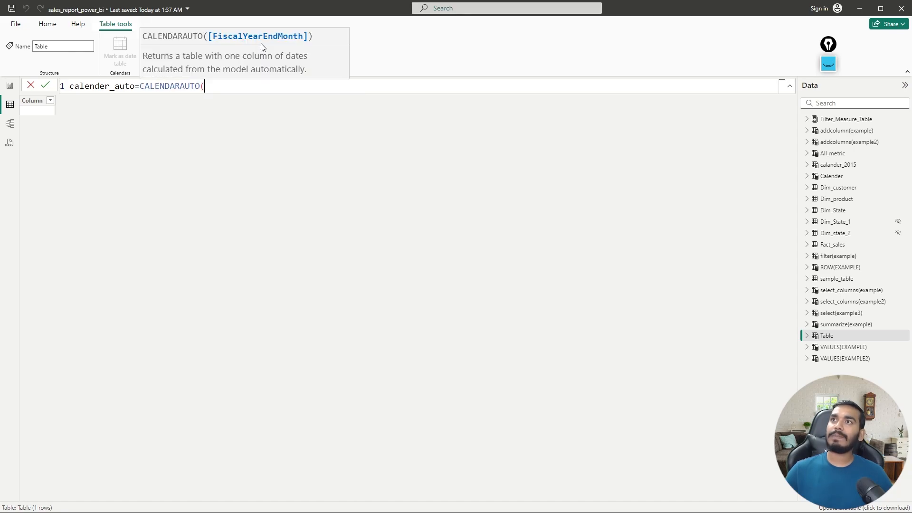
{"action": "type", "text": ")"}
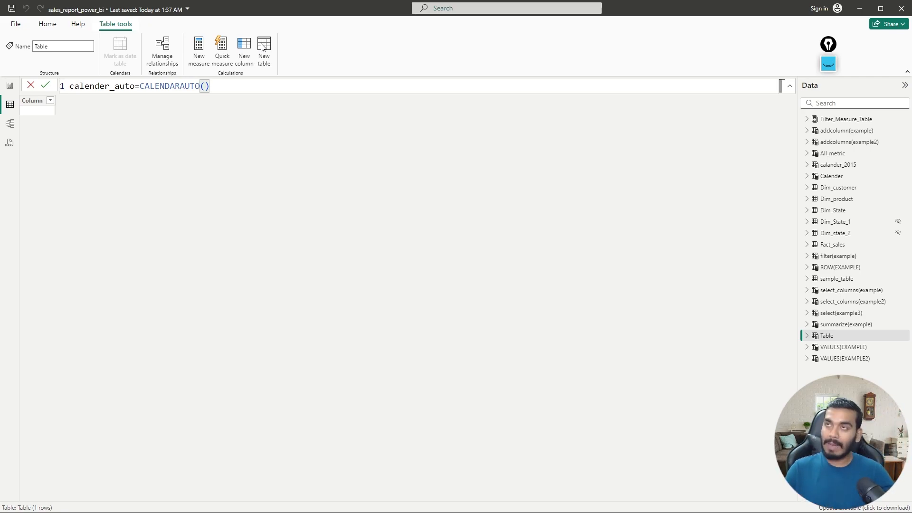
{"action": "key", "text": "Return"}
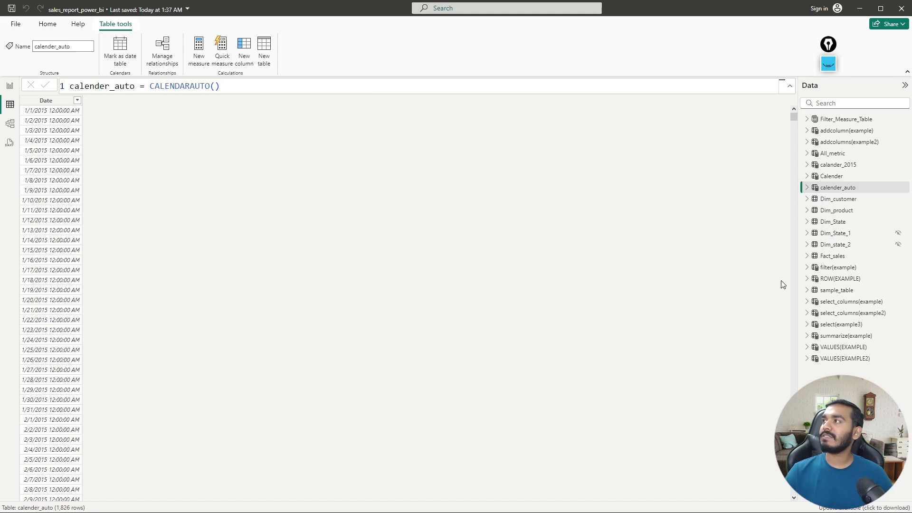
Compare calender_auto's date range with Fact_sales by sorting Order Date ascending and viewing its first and last rows.
{"action": "left_click_drag", "start_coordinate": [794, 118], "coordinate": [784, 497]}
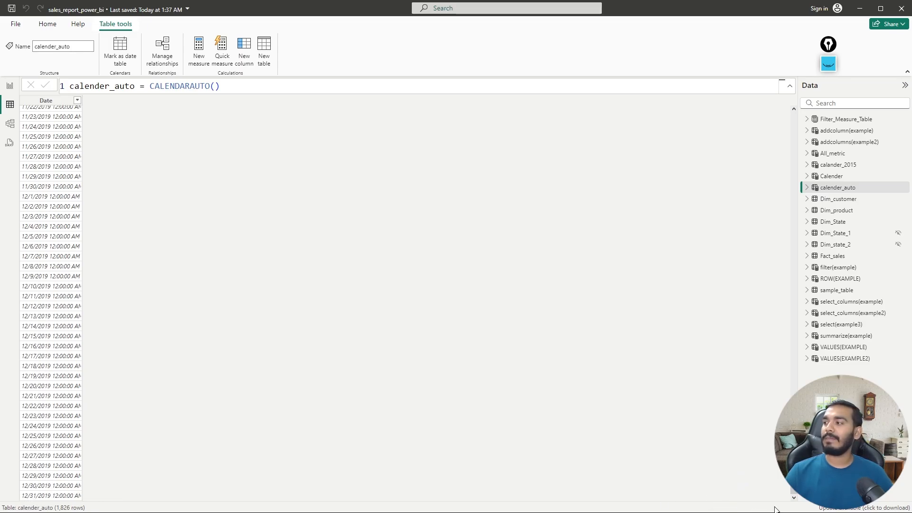
{"action": "left_click_drag", "start_coordinate": [793, 491], "coordinate": [236, 90]}
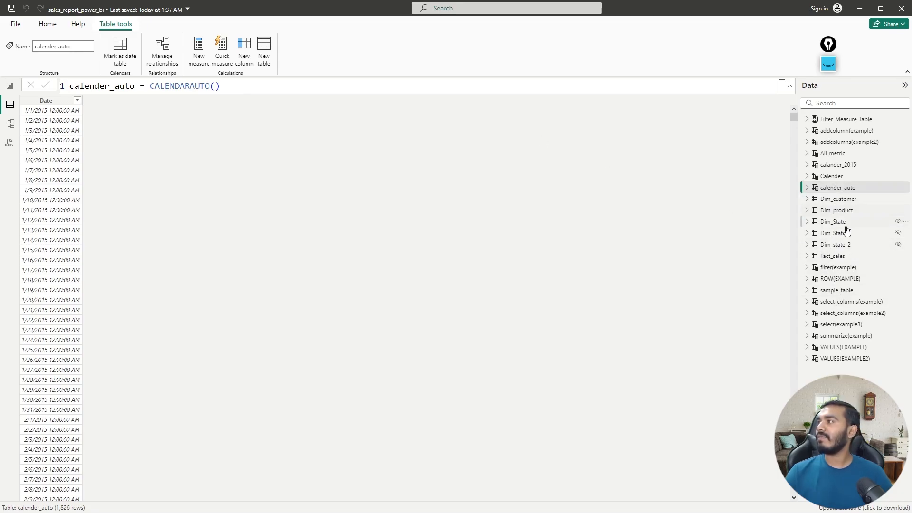
{"action": "left_click", "coordinate": [839, 258]}
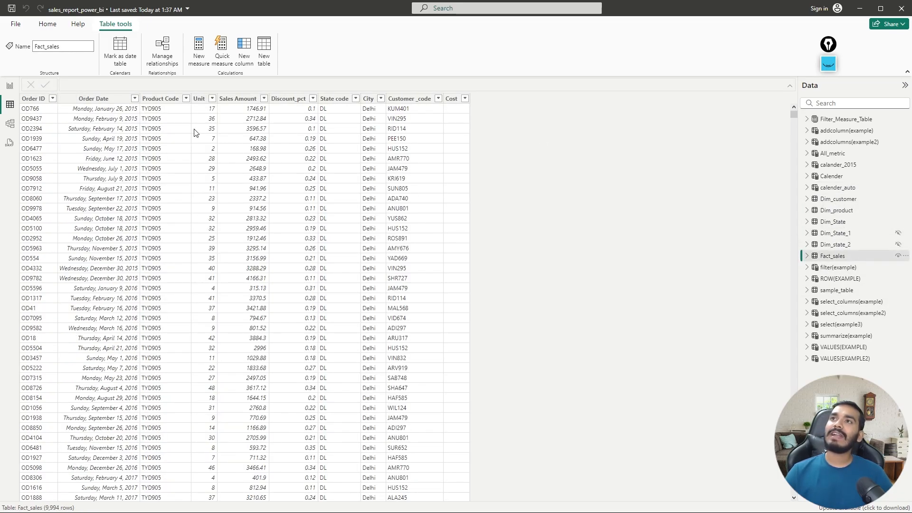
{"action": "left_click", "coordinate": [135, 99]}
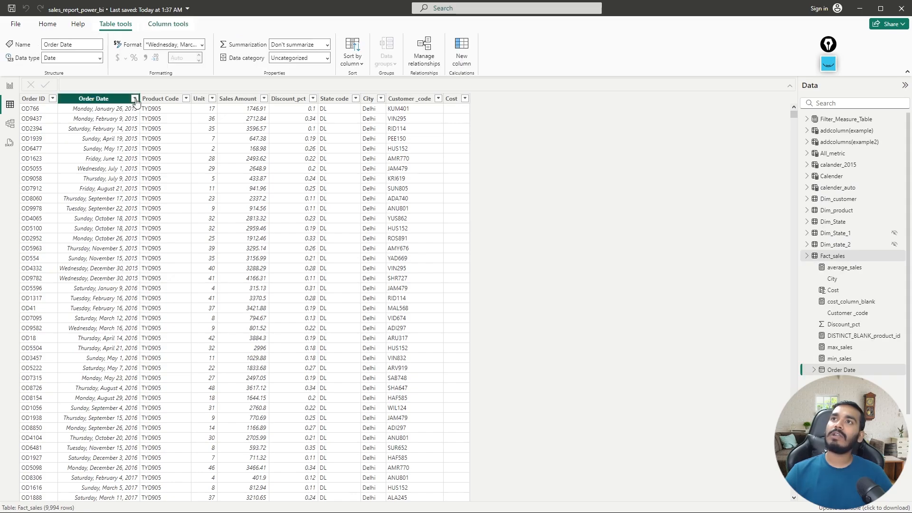
{"action": "left_click", "coordinate": [167, 106]}
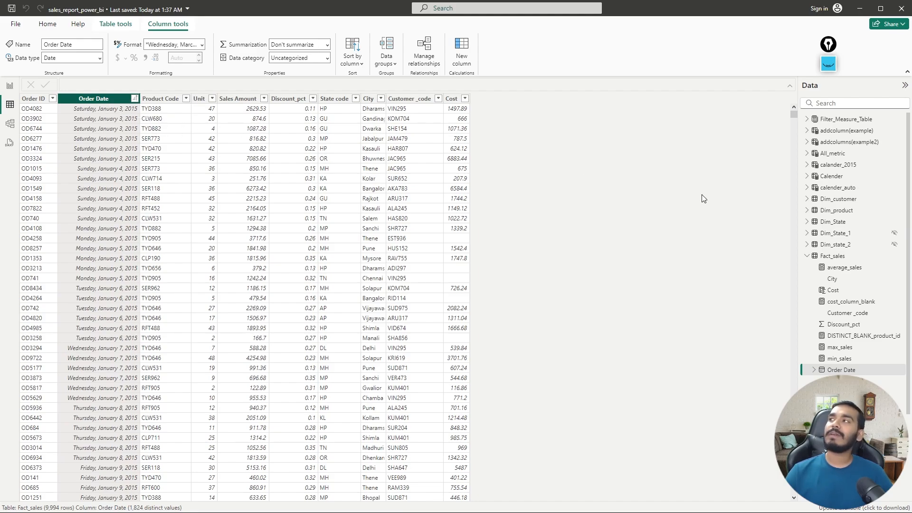
{"action": "left_click_drag", "start_coordinate": [794, 116], "coordinate": [682, 453]}
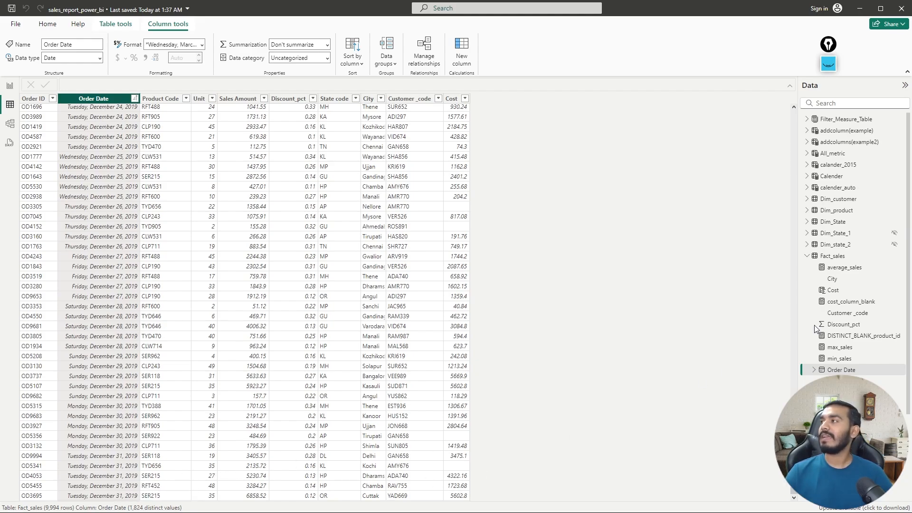
Review the calender_auto table and its formula again, and the Calender table for comparison.
{"action": "left_click", "coordinate": [828, 189]}
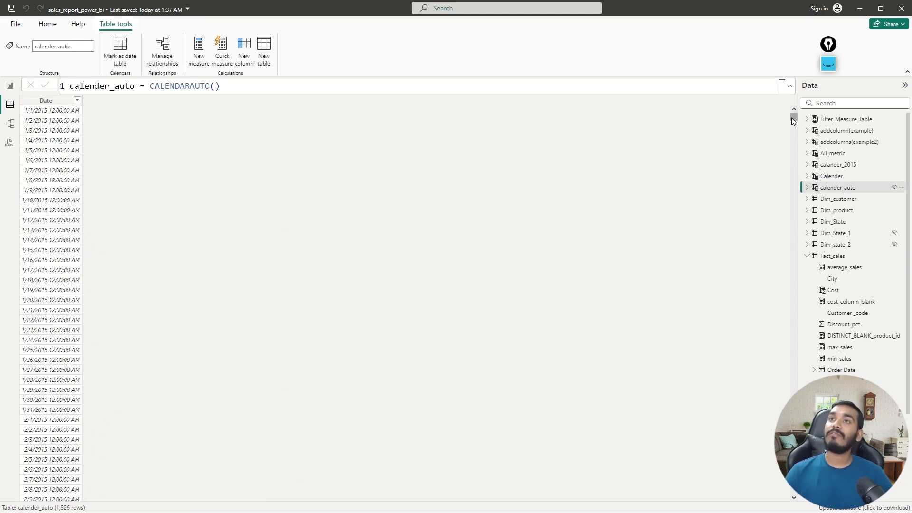
{"action": "mouse_move", "coordinate": [791, 118]}
{"action": "left_mouse_down"}
{"action": "mouse_move", "coordinate": [785, 495]}
{"action": "mouse_move", "coordinate": [788, 125]}
{"action": "mouse_move", "coordinate": [780, 110]}
{"action": "left_mouse_up"}
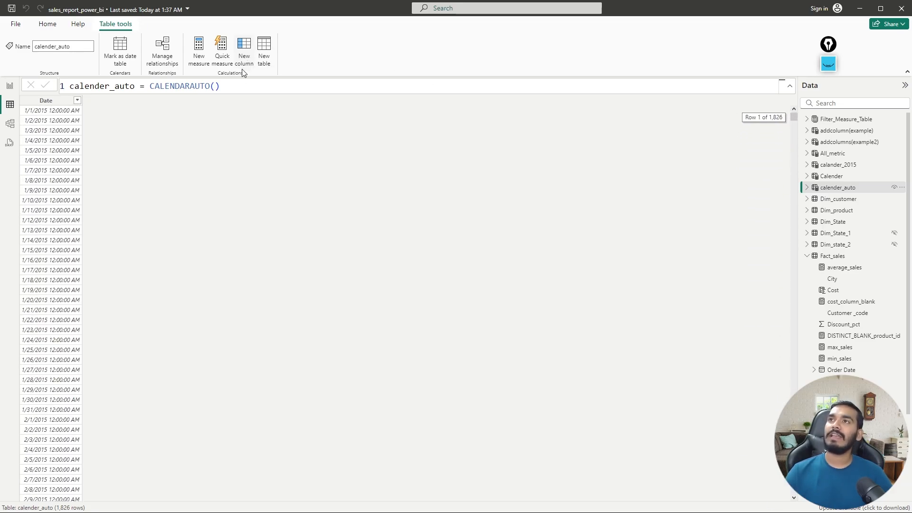
{"action": "left_click", "coordinate": [239, 84]}
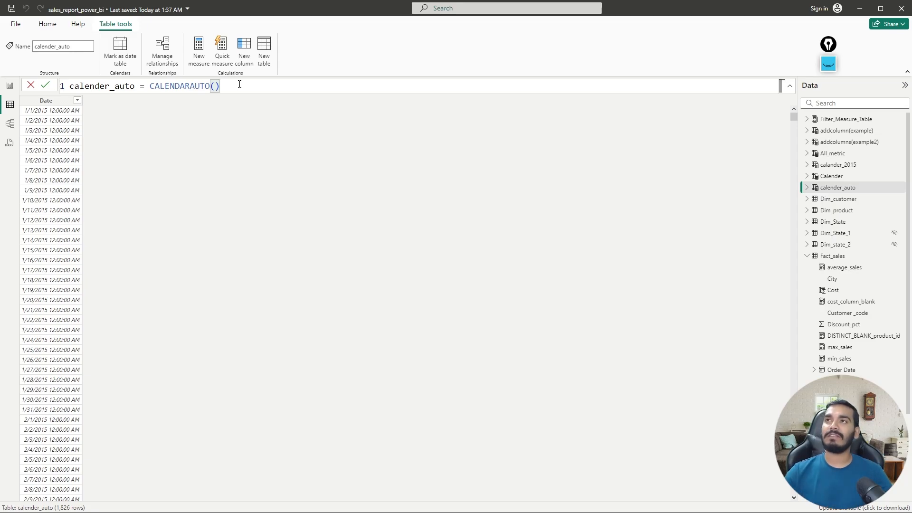
{"action": "left_click", "coordinate": [830, 176]}
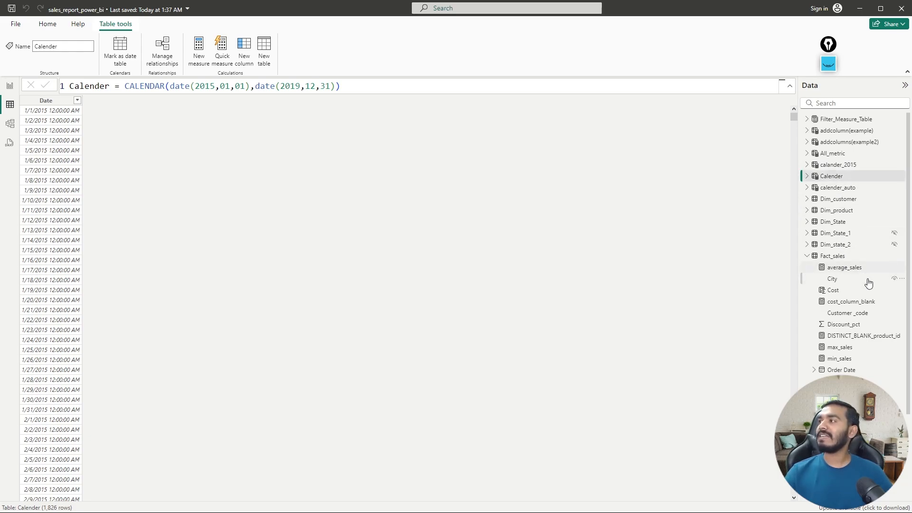
In the model diagram, move the Calender table from beside calender_auto across to above the VALUES(EXAMPLE2) and ROW(EXAMPLE) tables.
{"action": "left_click", "coordinate": [10, 123]}
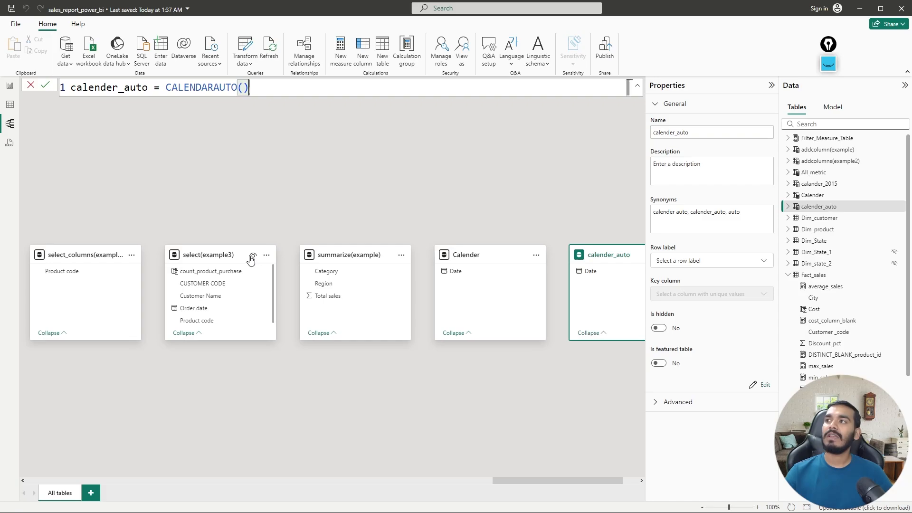
{"action": "mouse_move", "coordinate": [484, 255]}
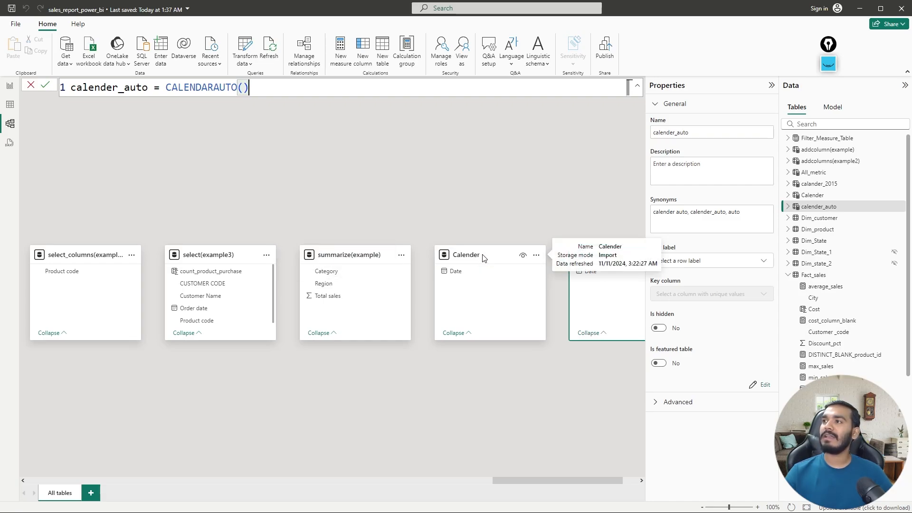
{"action": "left_click_drag", "start_coordinate": [484, 257], "coordinate": [149, 162]}
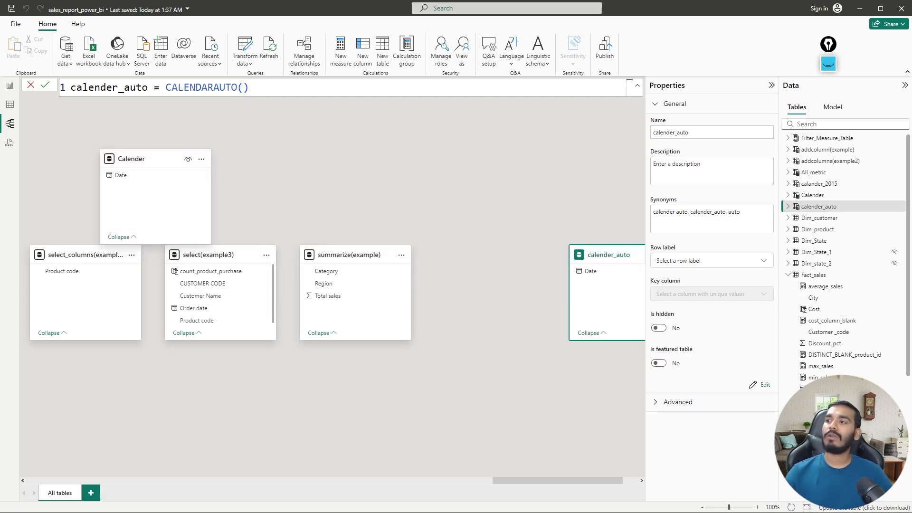
{"action": "left_click_drag", "start_coordinate": [505, 483], "coordinate": [450, 480]}
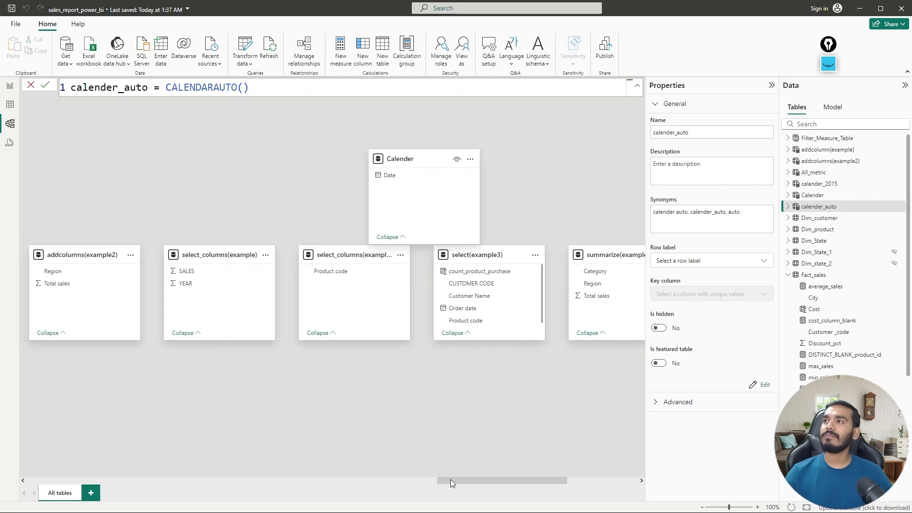
{"action": "left_click_drag", "start_coordinate": [418, 158], "coordinate": [117, 165]}
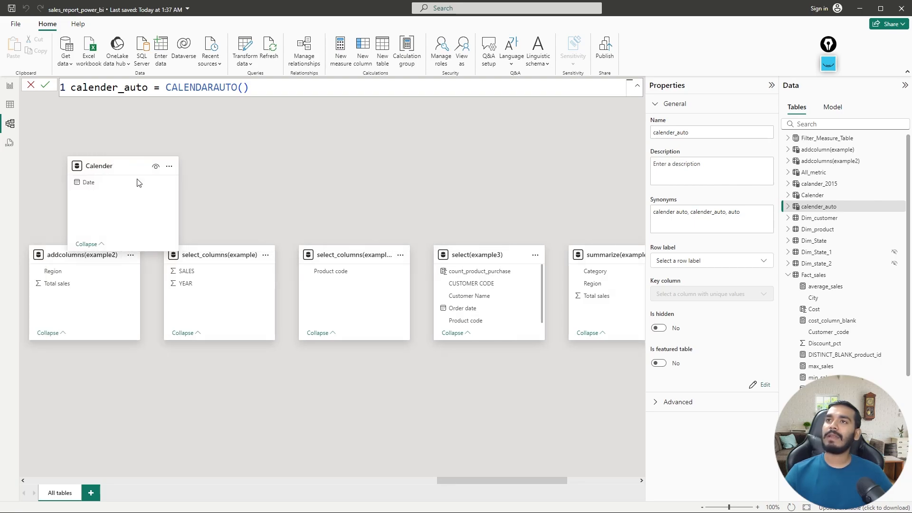
{"action": "left_click_drag", "start_coordinate": [494, 484], "coordinate": [392, 483]}
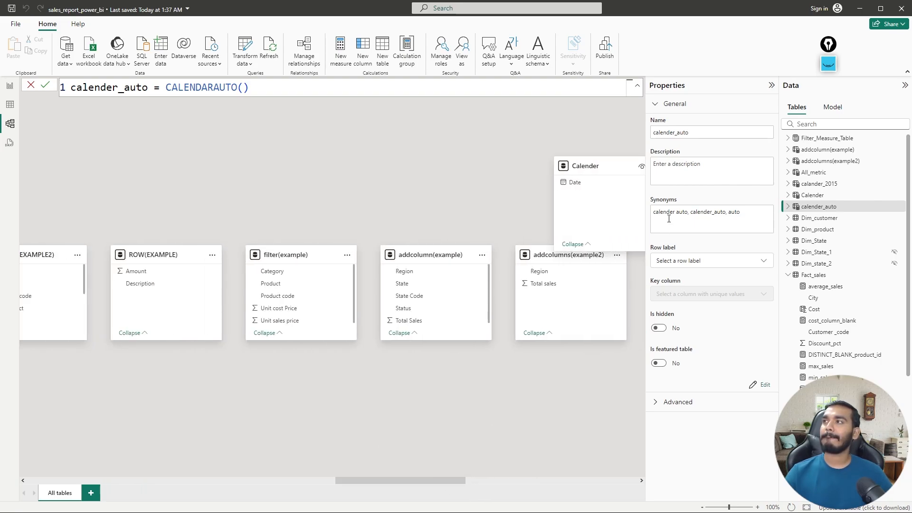
{"action": "left_click_drag", "start_coordinate": [605, 171], "coordinate": [91, 155]}
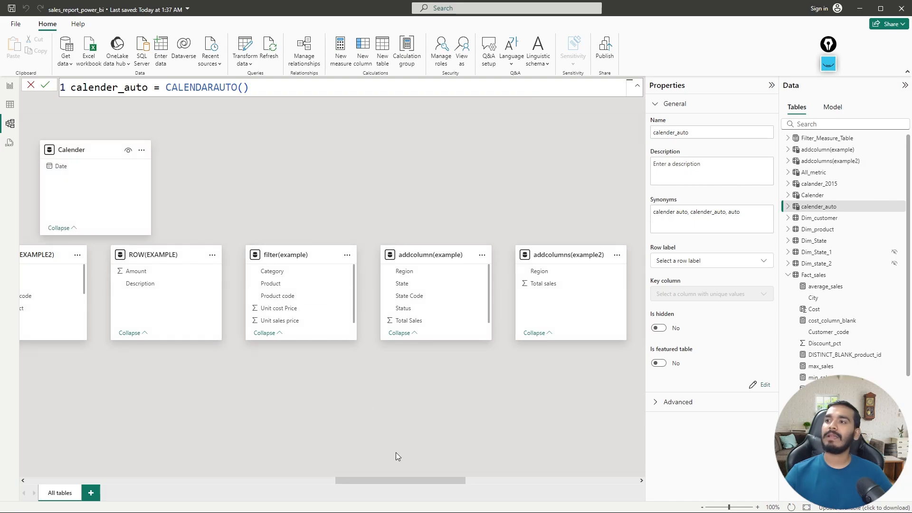
{"action": "left_click_drag", "start_coordinate": [406, 482], "coordinate": [336, 477]}
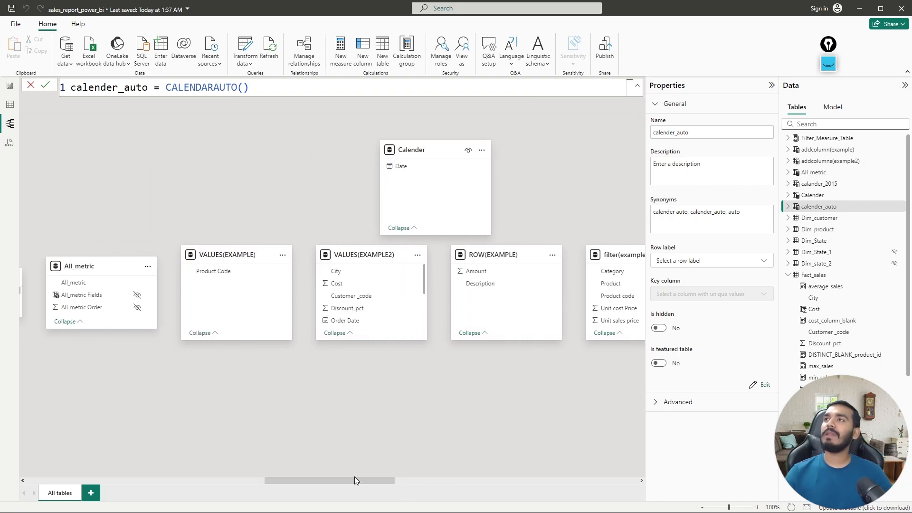
Start a new relationship with Fact_sales as the from table and Calender as the to table.
{"action": "left_click", "coordinate": [304, 48]}
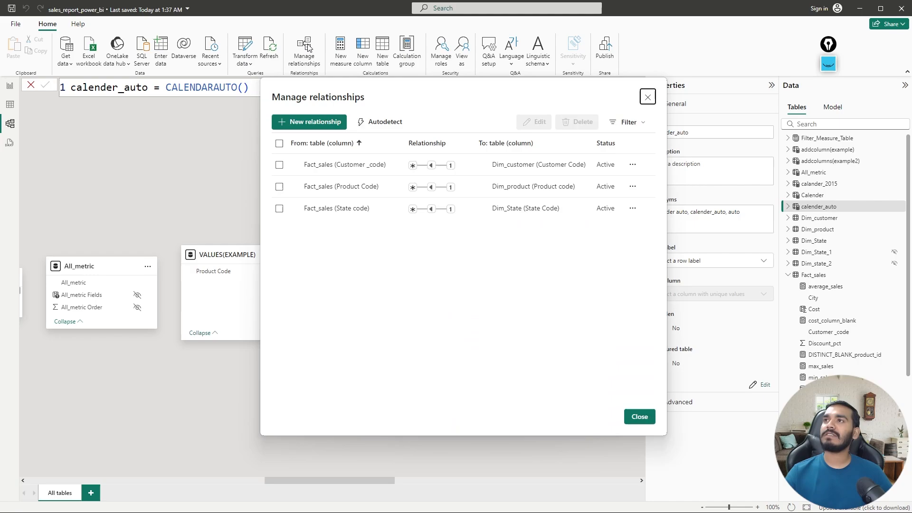
{"action": "left_click", "coordinate": [315, 122]}
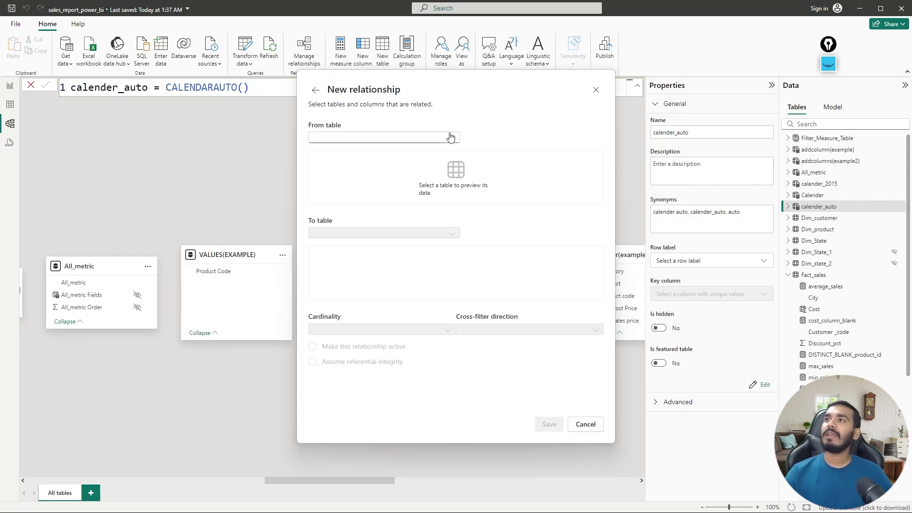
{"action": "left_click", "coordinate": [452, 138]}
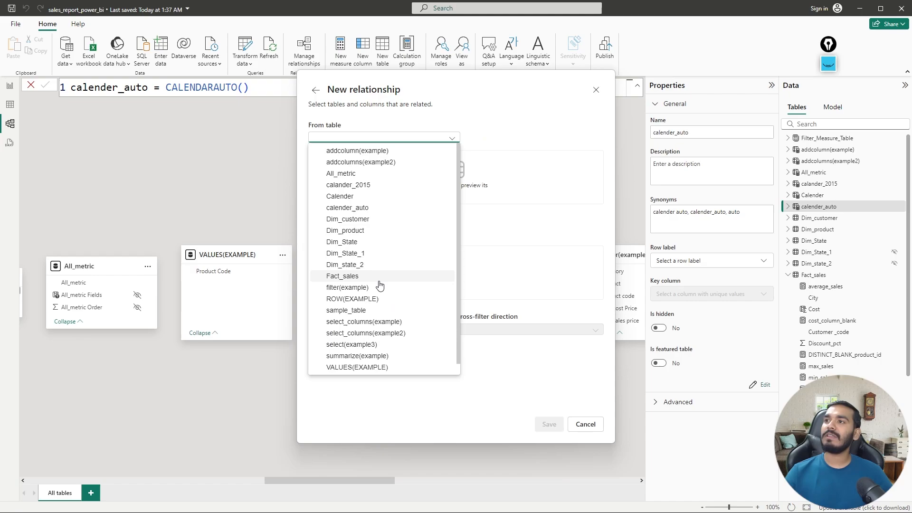
{"action": "scroll", "coordinate": [375, 305], "scroll_direction": "down", "scroll_amount": 1}
{"action": "scroll", "coordinate": [372, 301], "scroll_direction": "up", "scroll_amount": 1}
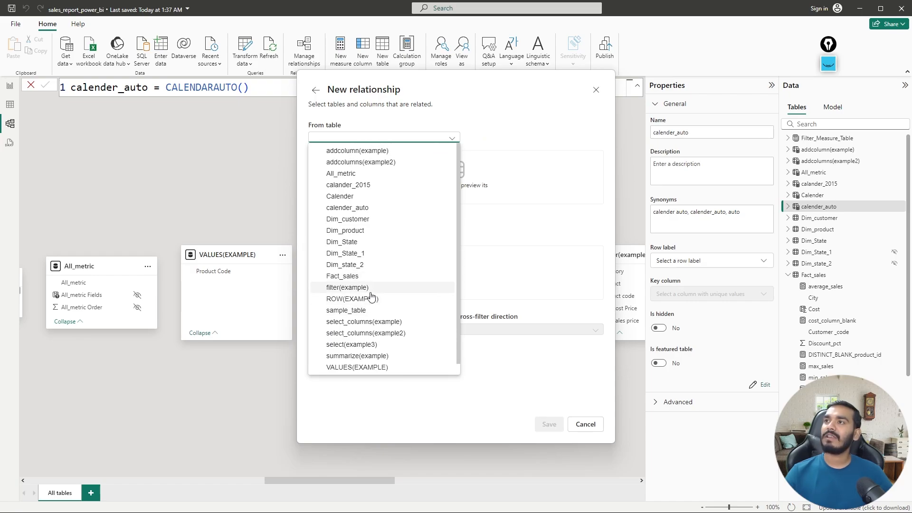
{"action": "left_click", "coordinate": [353, 275]}
{"action": "left_click", "coordinate": [452, 231]}
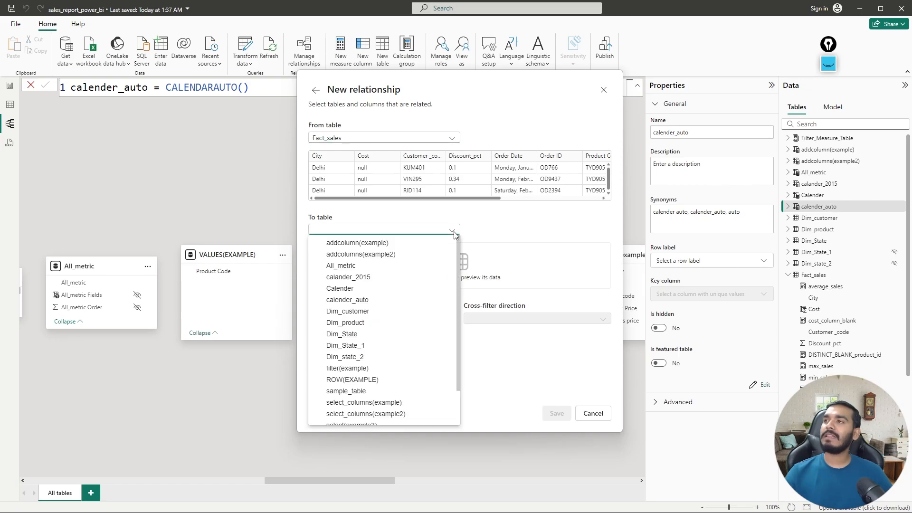
{"action": "left_click", "coordinate": [358, 288]}
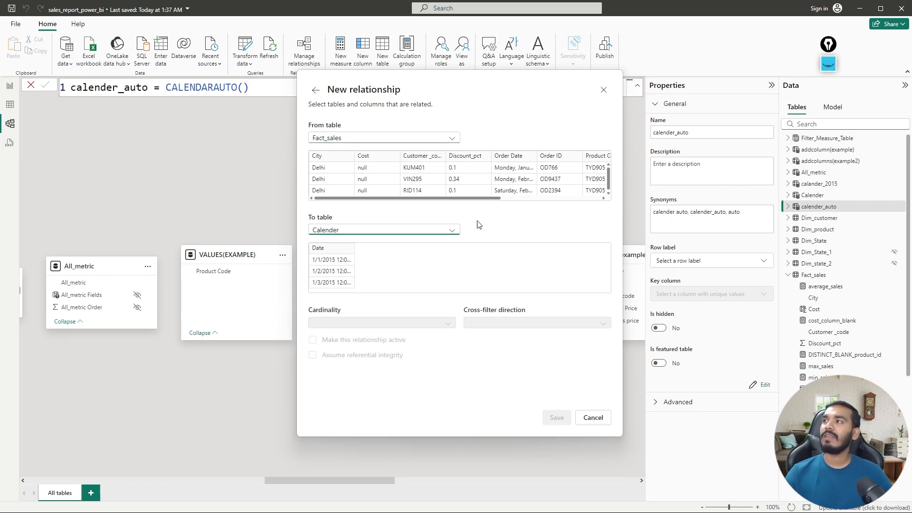
Relate Order Date in Fact_sales to Date in Calender as an active many-to-one relationship with single cross-filtering, and save it.
{"action": "left_click_drag", "start_coordinate": [375, 199], "coordinate": [362, 198]}
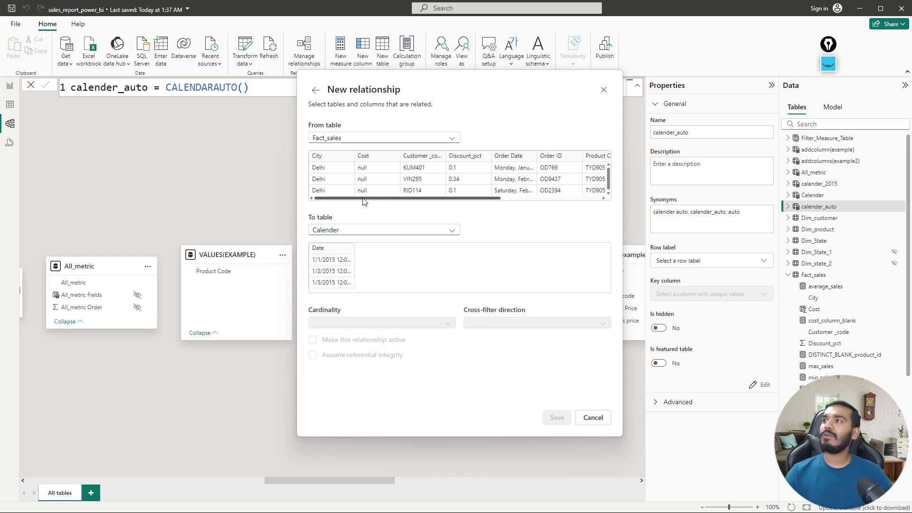
{"action": "left_click", "coordinate": [511, 157]}
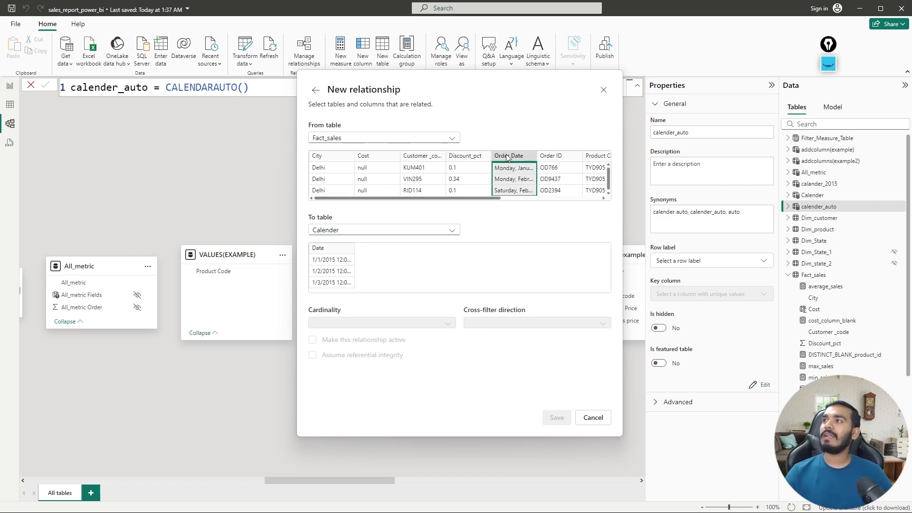
{"action": "left_click", "coordinate": [327, 259]}
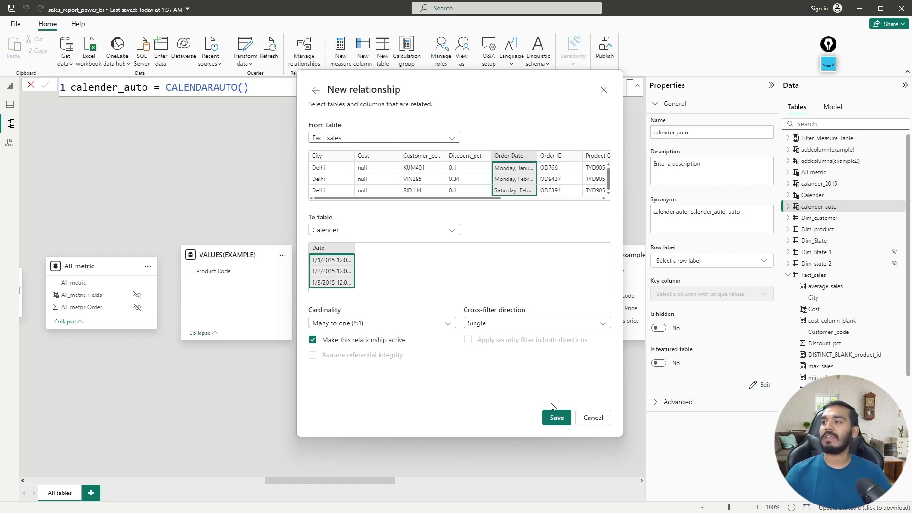
{"action": "left_click", "coordinate": [552, 420]}
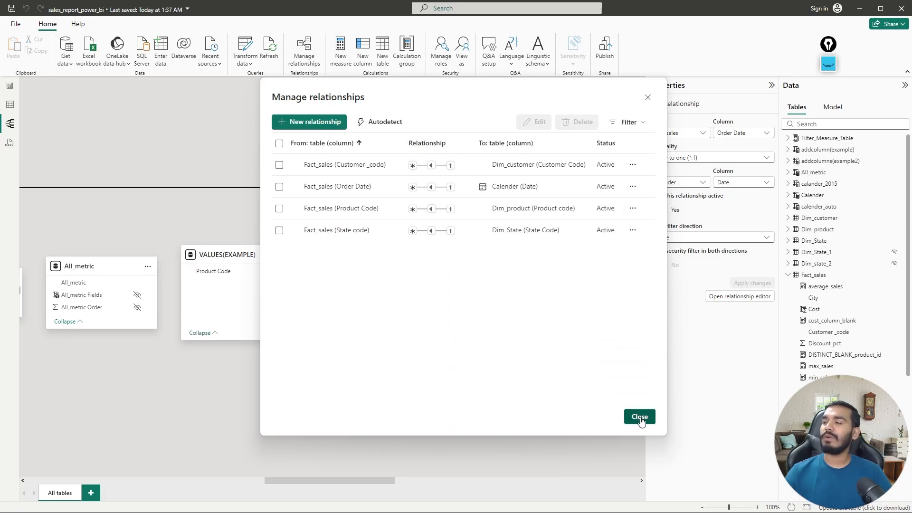
{"action": "left_click", "coordinate": [639, 417]}
Place the Calender table near Fact_sales, above and beside Dim_State, and move Dim_State_1 alongside Dim_state_2 to clear the relationship line.
{"action": "left_click_drag", "start_coordinate": [421, 152], "coordinate": [131, 135]}
{"action": "left_click_drag", "start_coordinate": [311, 480], "coordinate": [222, 484]}
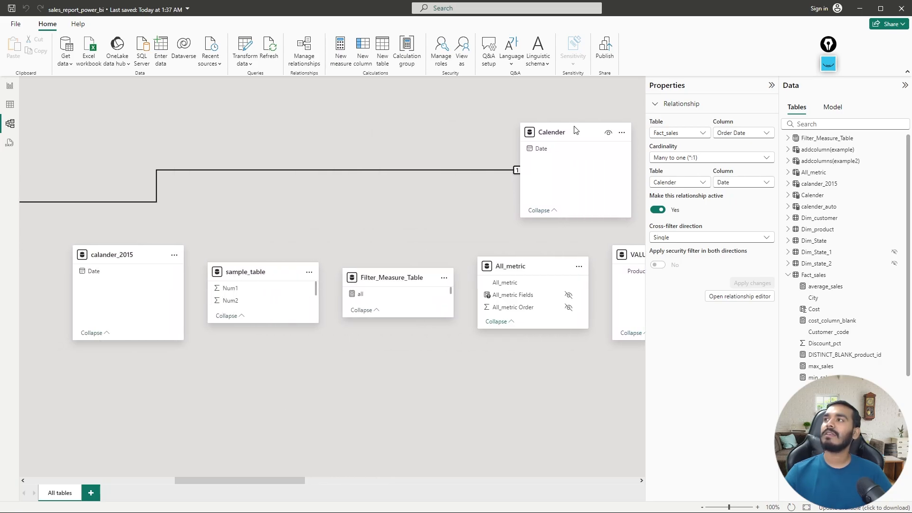
{"action": "left_click_drag", "start_coordinate": [575, 130], "coordinate": [184, 148]}
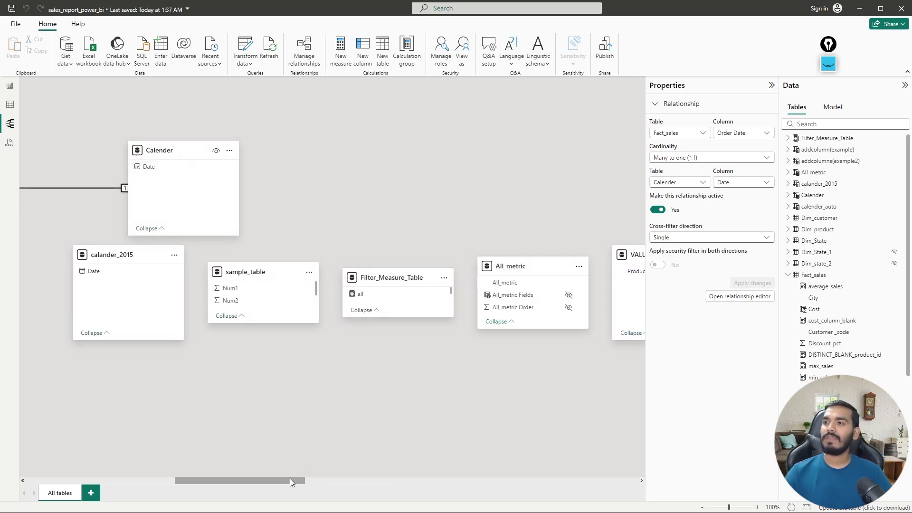
{"action": "left_click_drag", "start_coordinate": [289, 478], "coordinate": [203, 477]}
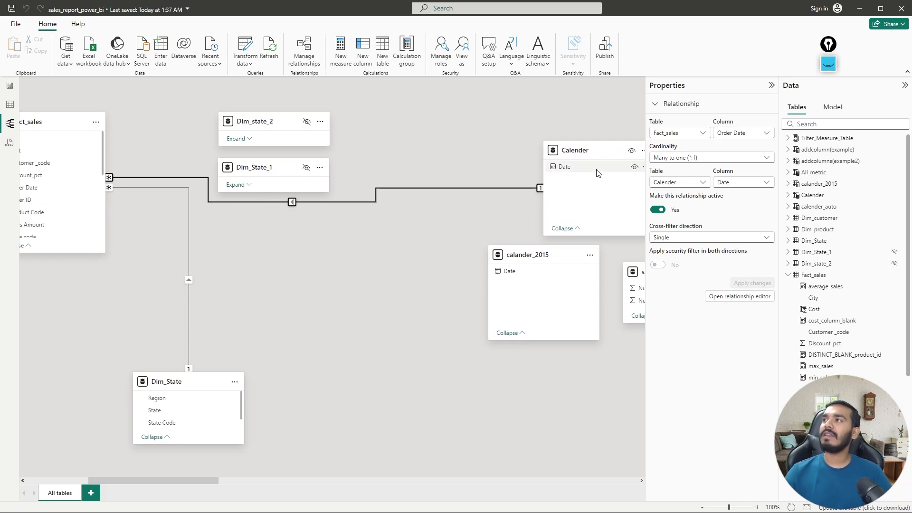
{"action": "left_click_drag", "start_coordinate": [602, 153], "coordinate": [295, 269]}
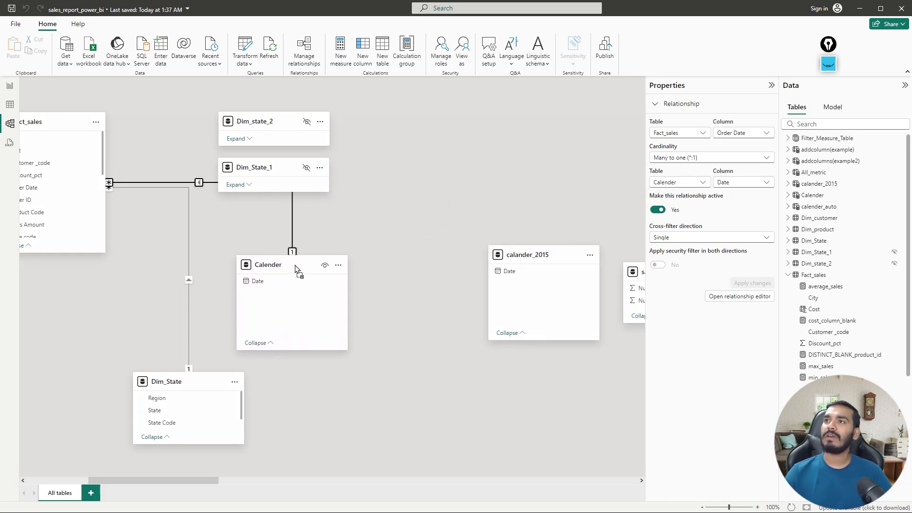
{"action": "left_click_drag", "start_coordinate": [269, 168], "coordinate": [470, 124]}
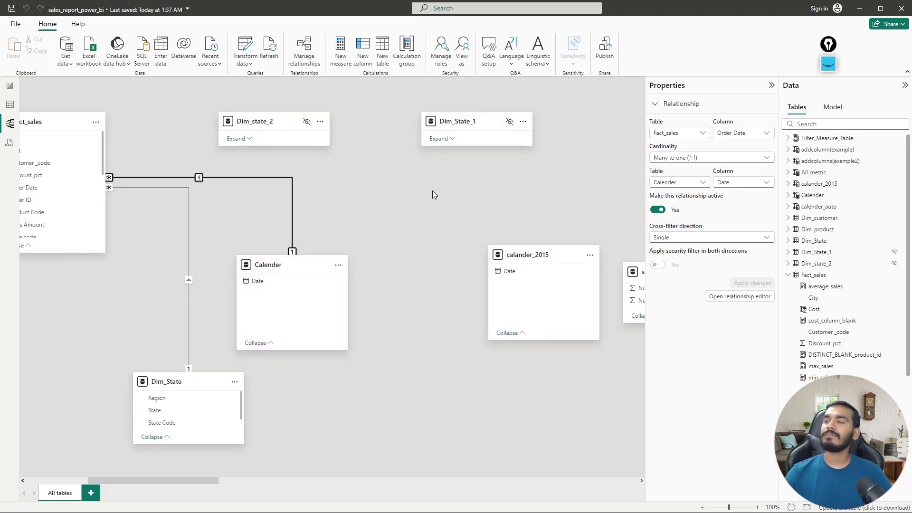
Open the sales report page in the report view and select the Sales Amount and Total_order by Order Date line chart.
{"action": "left_click", "coordinate": [10, 89]}
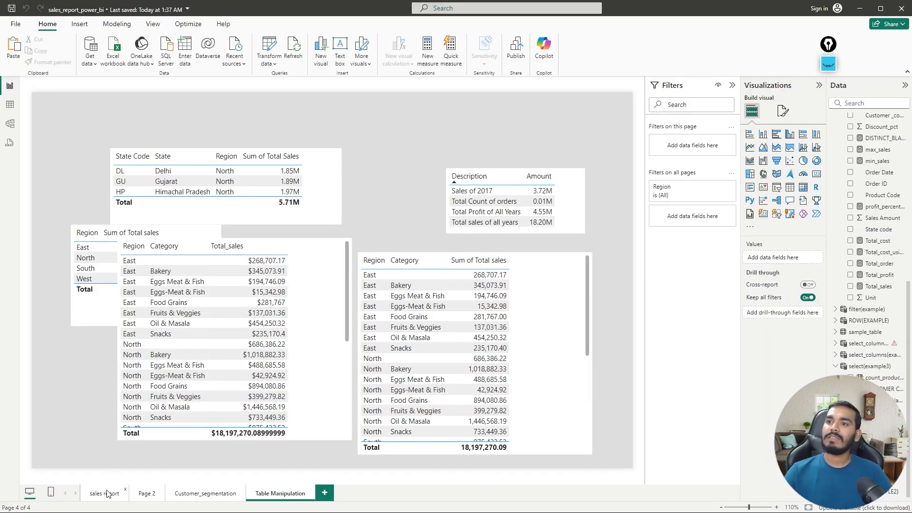
{"action": "left_click", "coordinate": [105, 494]}
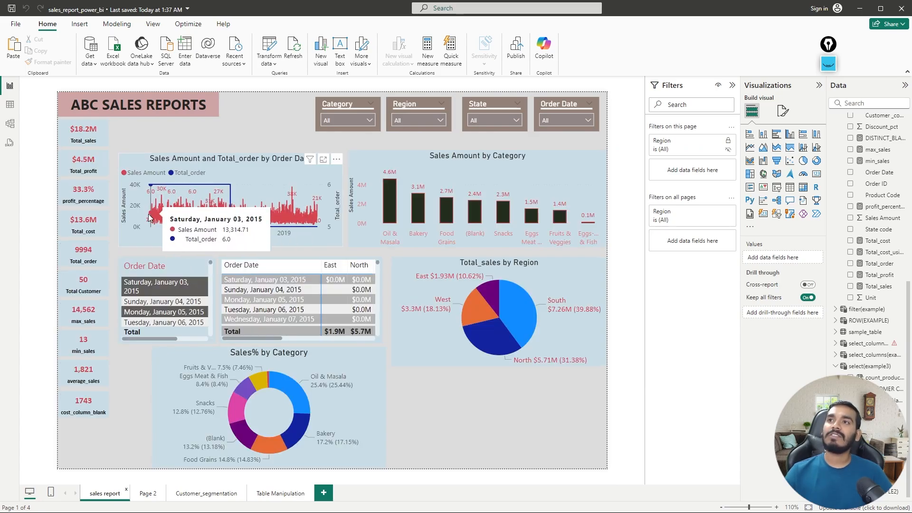
{"action": "left_click", "coordinate": [338, 169]}
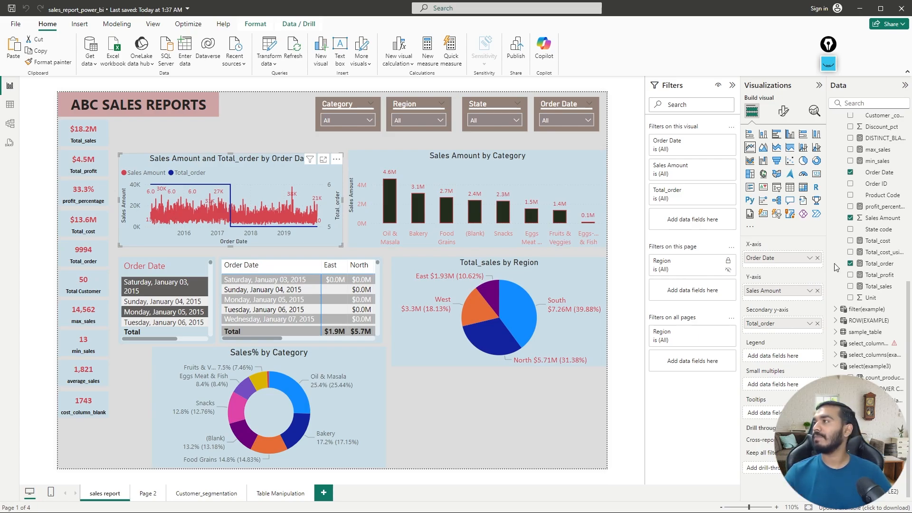
Collapse Fact_sales, both addcolumn example tables and Dim_State in the field list, and expand Calender's Date Hierarchy to its levels.
{"action": "scroll", "coordinate": [864, 173], "scroll_direction": "up", "scroll_amount": 3}
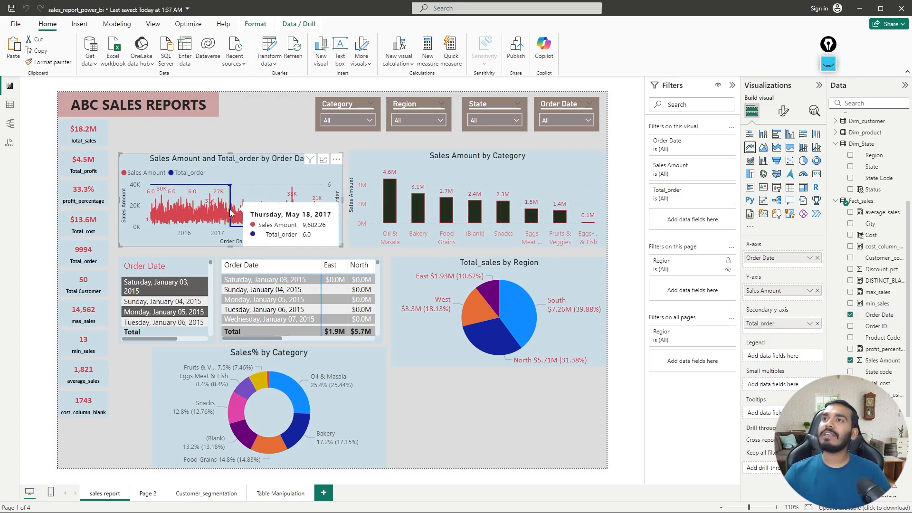
{"action": "scroll", "coordinate": [864, 318], "scroll_direction": "up", "scroll_amount": 2}
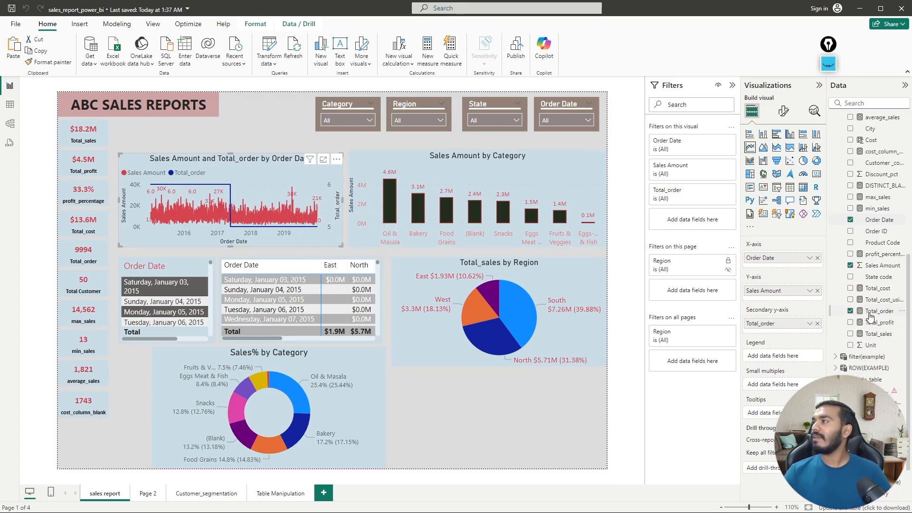
{"action": "left_click", "coordinate": [835, 249]}
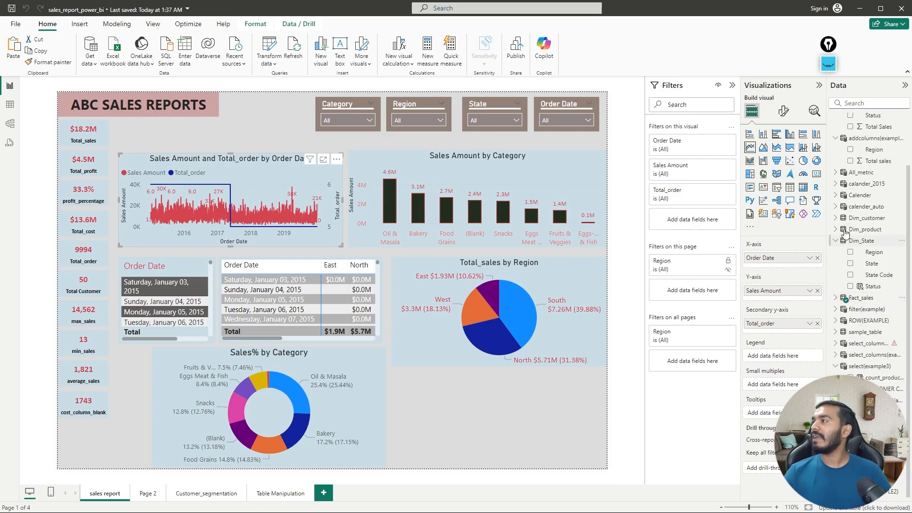
{"action": "scroll", "coordinate": [838, 209], "scroll_direction": "up", "scroll_amount": 5}
{"action": "left_click", "coordinate": [836, 199]}
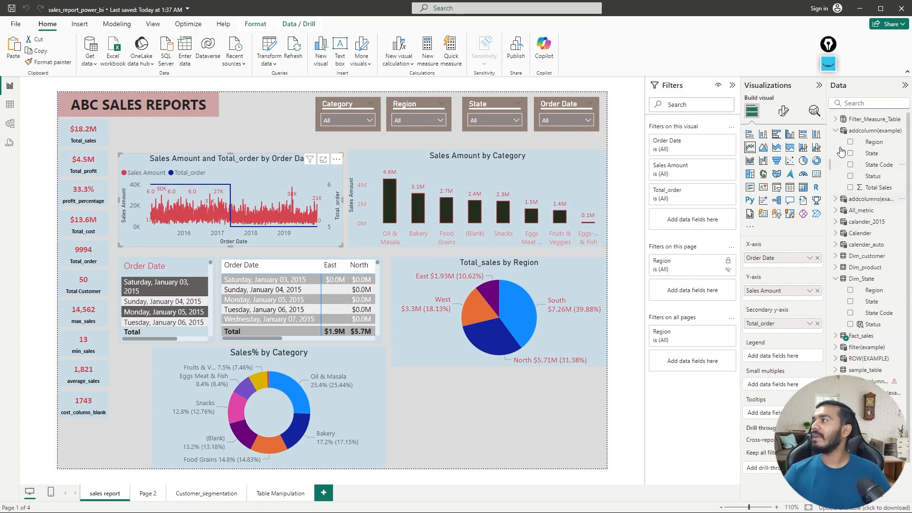
{"action": "left_click", "coordinate": [835, 130]}
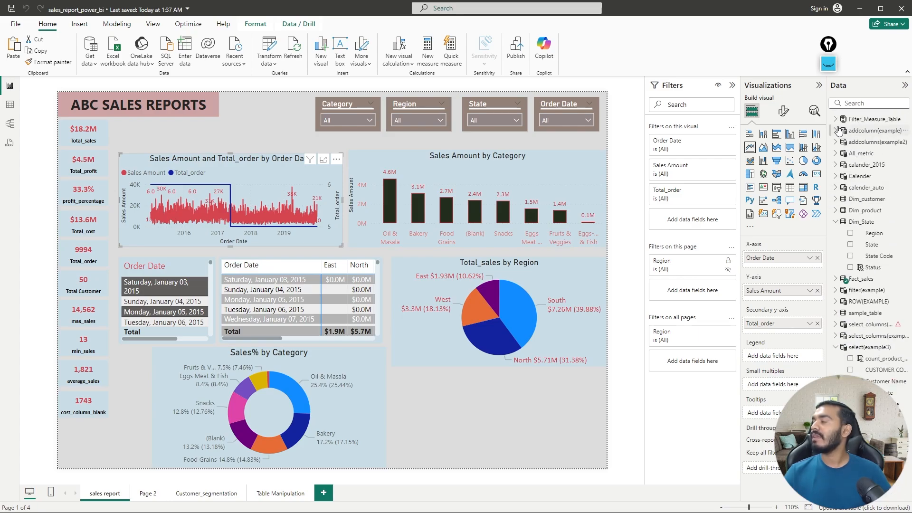
{"action": "left_click", "coordinate": [836, 222]}
{"action": "left_click", "coordinate": [836, 176]}
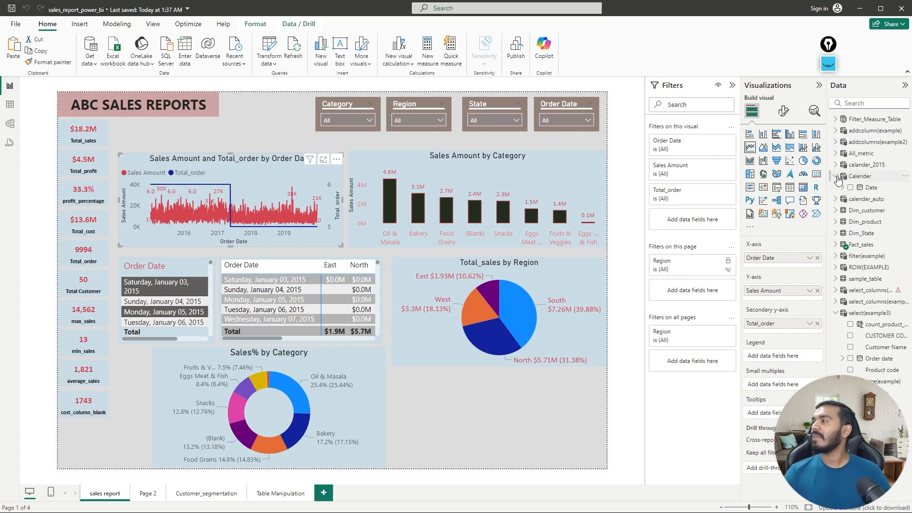
{"action": "left_click", "coordinate": [843, 187]}
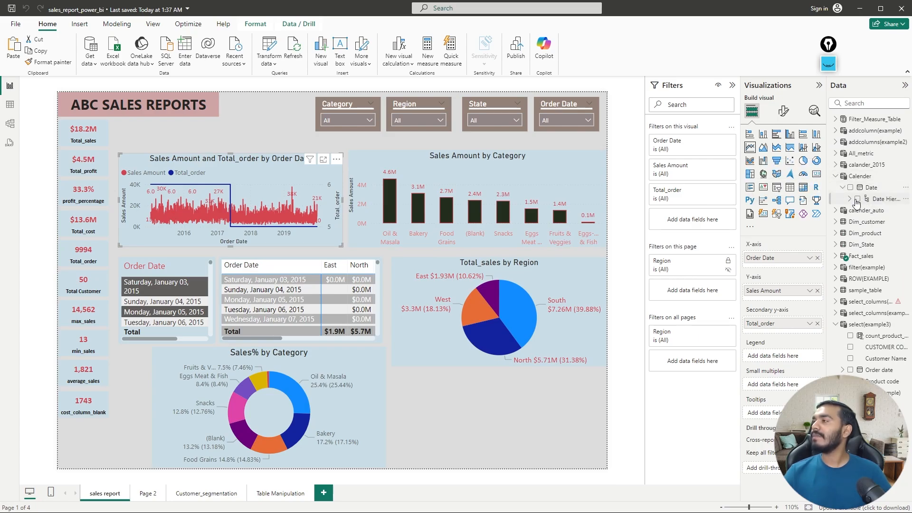
{"action": "left_click", "coordinate": [849, 199]}
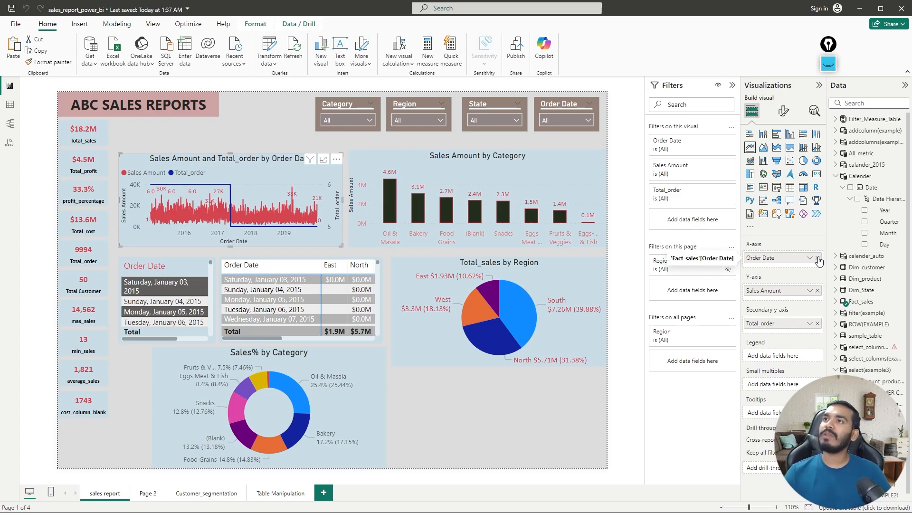
Replace Order Date with Year from Calender's Date Hierarchy on the line chart's x-axis and in the Total_order table.
{"action": "left_click", "coordinate": [817, 258]}
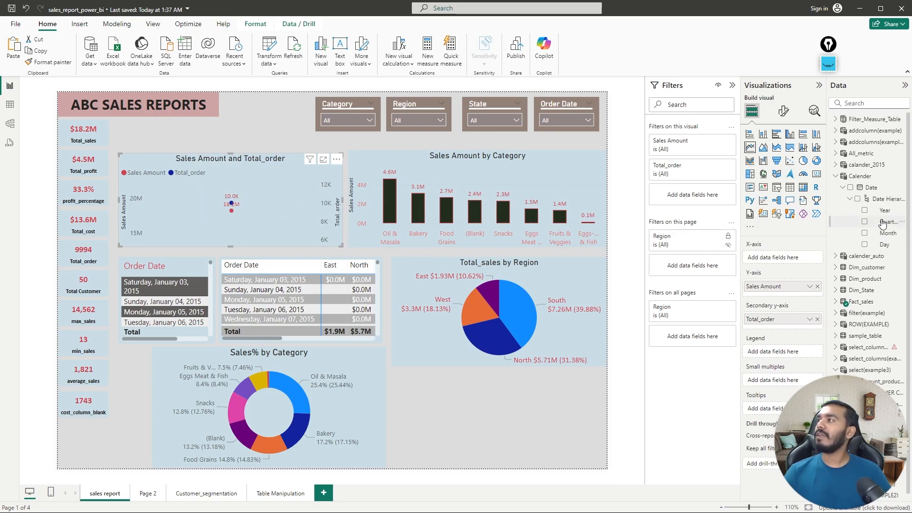
{"action": "left_click_drag", "start_coordinate": [885, 215], "coordinate": [791, 257]}
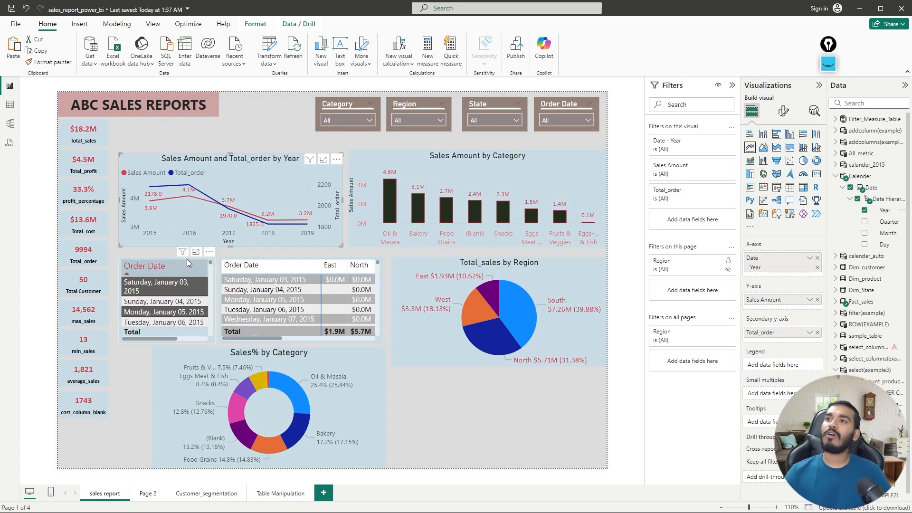
{"action": "left_click", "coordinate": [187, 258]}
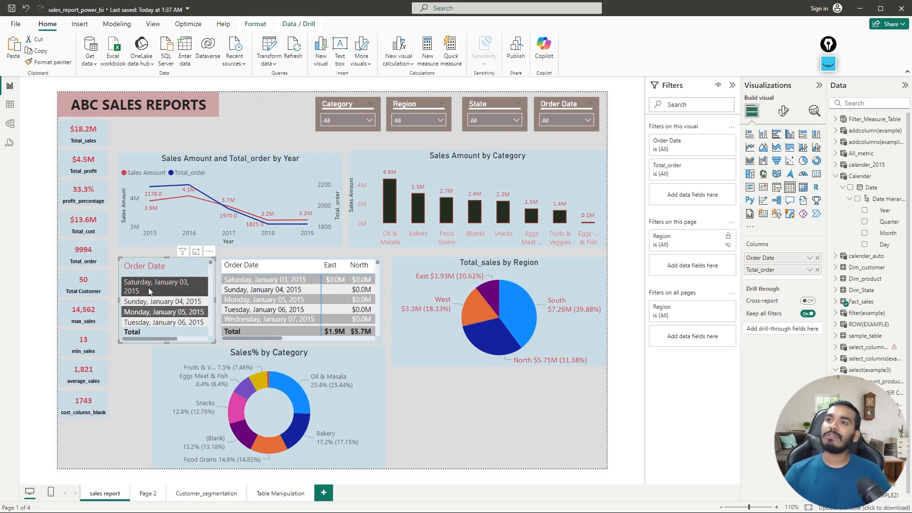
{"action": "left_click", "coordinate": [816, 258]}
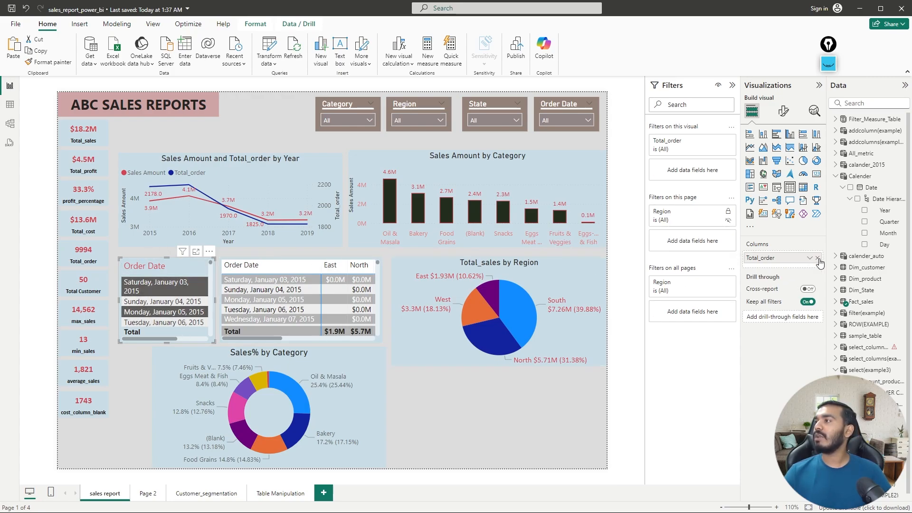
{"action": "left_click_drag", "start_coordinate": [883, 210], "coordinate": [798, 258]}
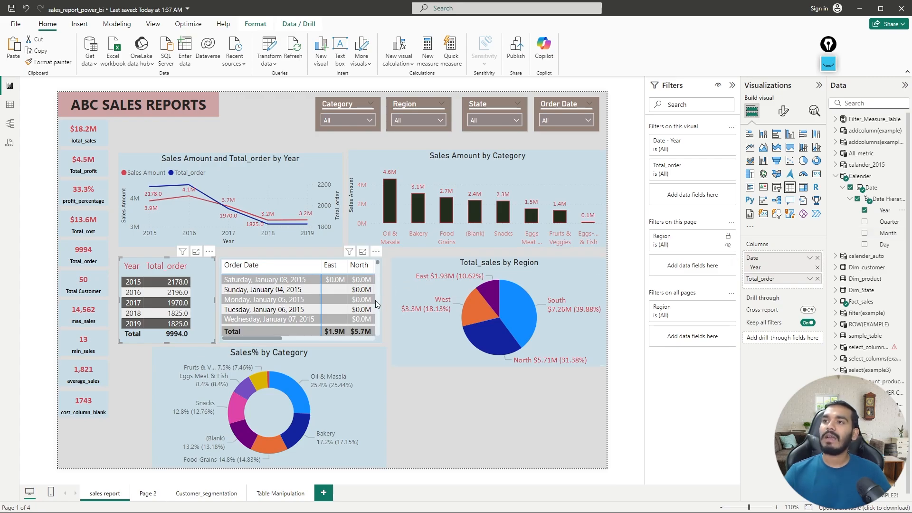
Replace Order Date with Calender's Year in the rows of the Total_sales by Region matrix.
{"action": "left_click", "coordinate": [295, 263]}
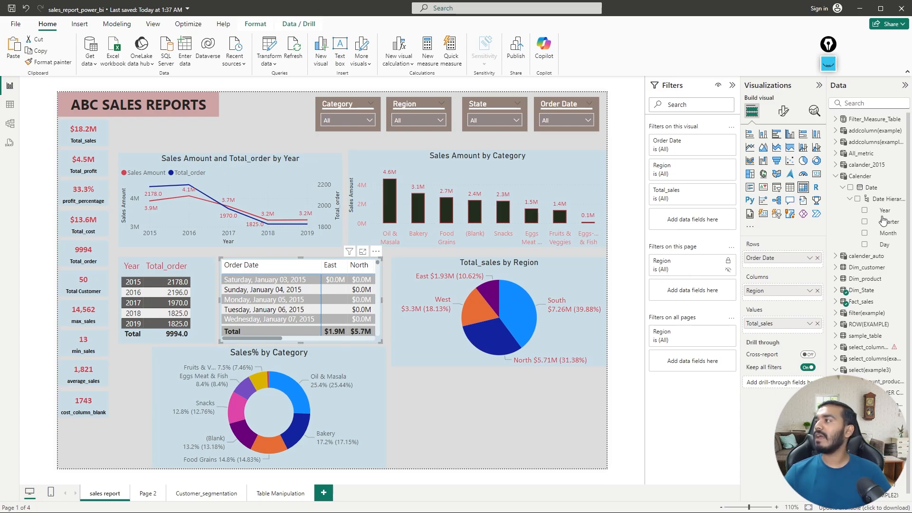
{"action": "left_click", "coordinate": [817, 257]}
{"action": "left_click_drag", "start_coordinate": [885, 210], "coordinate": [796, 264]}
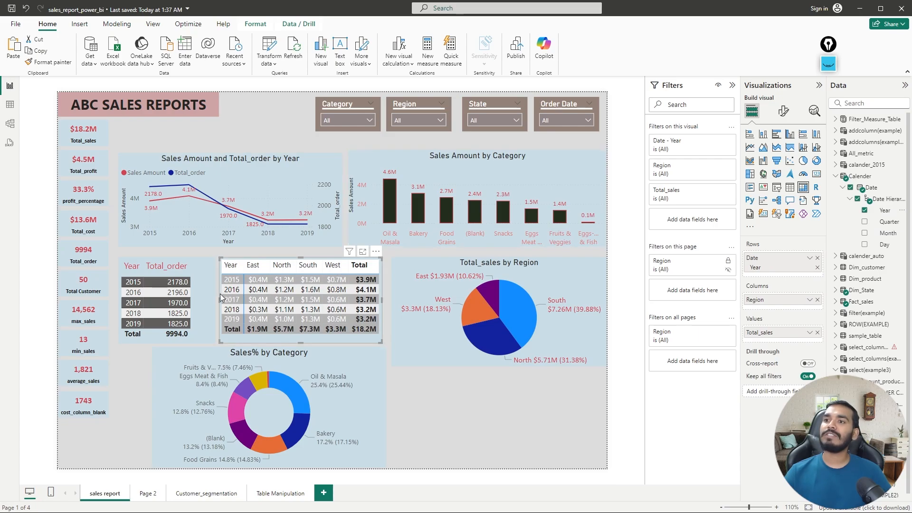
On the Customer_segmentation page, replace the Order Date slicer's field with Year from Calender's Date Hierarchy.
{"action": "left_click", "coordinate": [146, 494]}
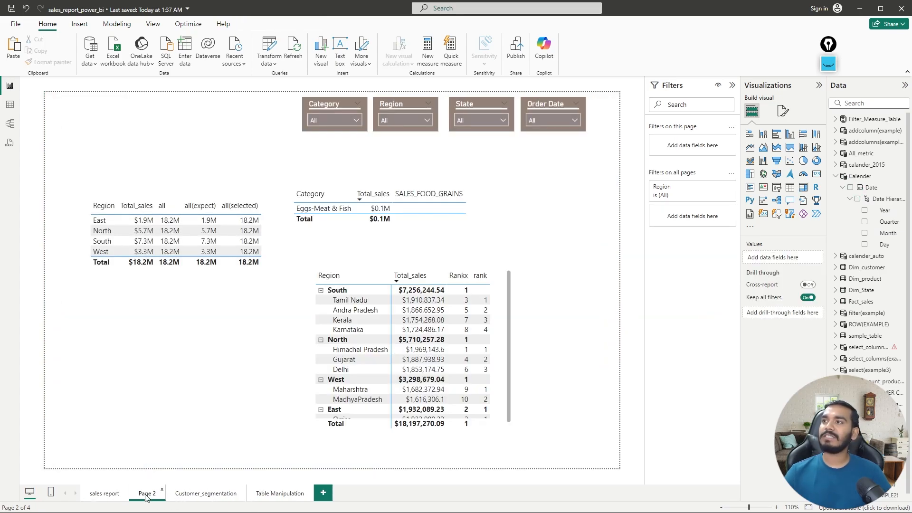
{"action": "left_click", "coordinate": [198, 494]}
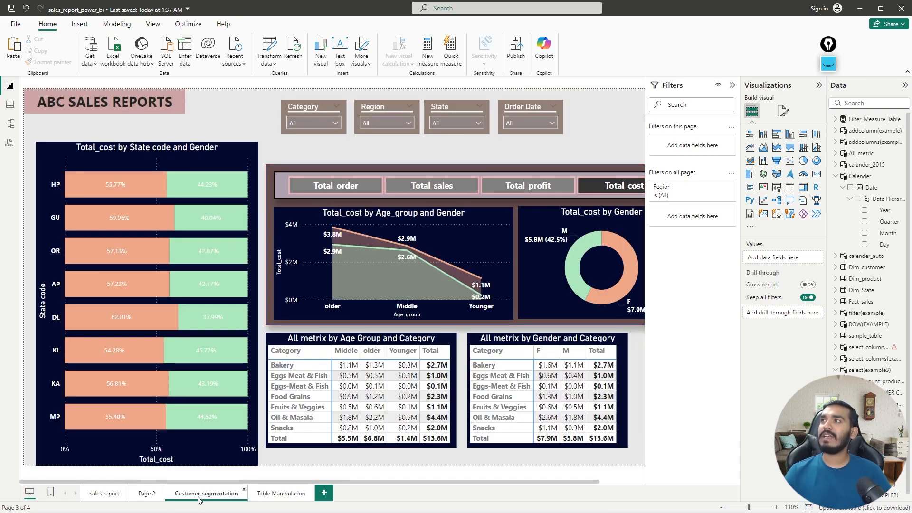
{"action": "left_click", "coordinate": [538, 124]}
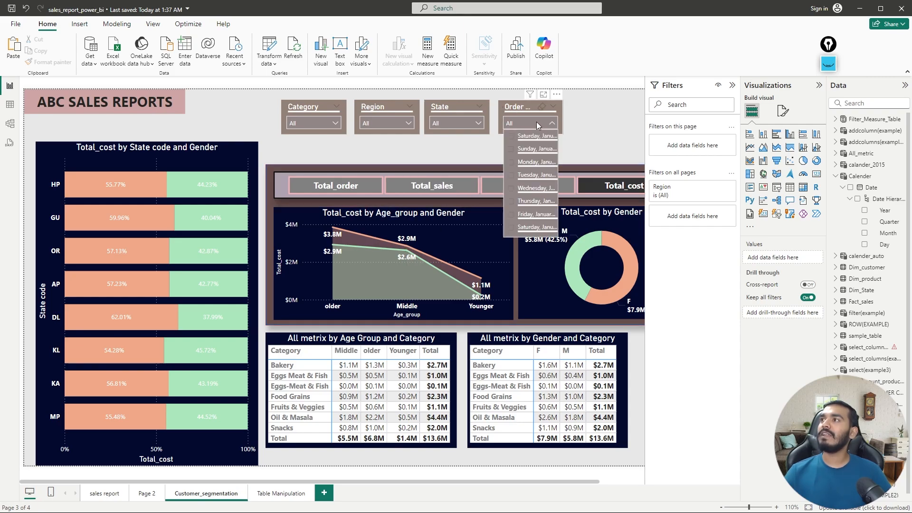
{"action": "left_click", "coordinate": [536, 121]}
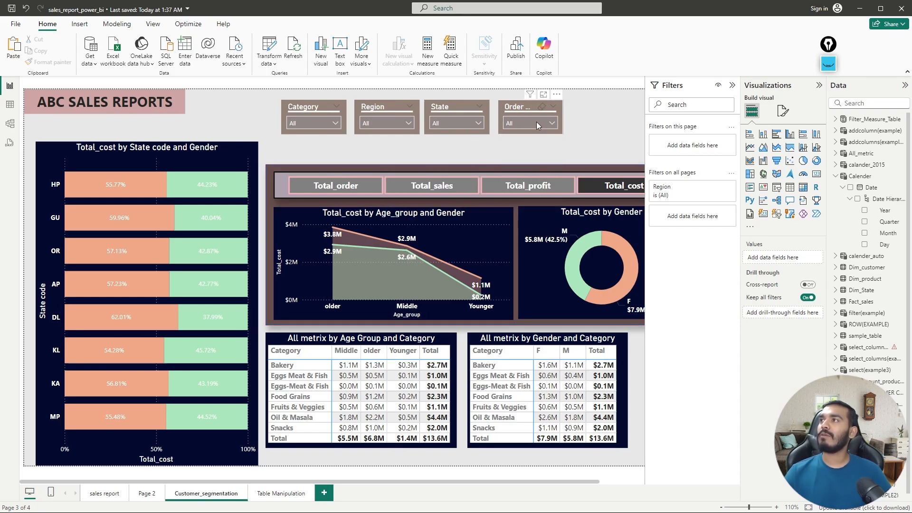
{"action": "left_click", "coordinate": [514, 108]}
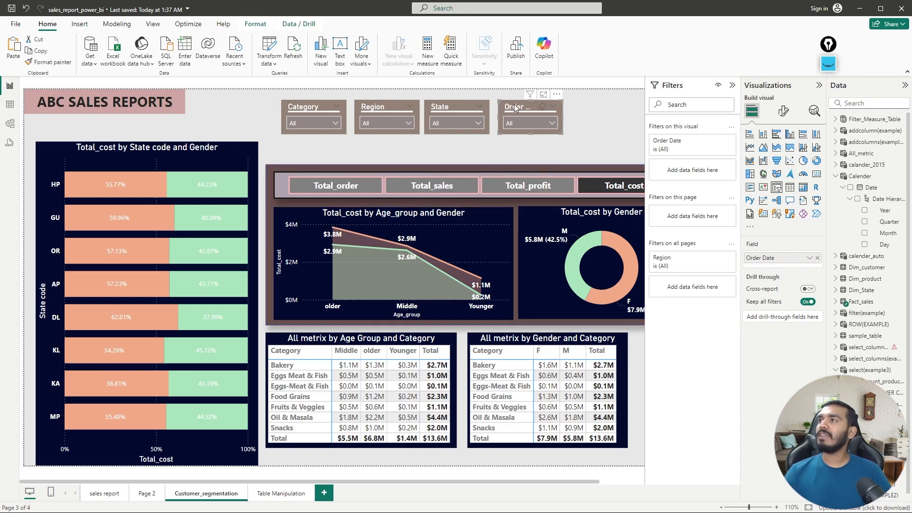
{"action": "left_click", "coordinate": [817, 257]}
{"action": "left_click_drag", "start_coordinate": [884, 211], "coordinate": [803, 265]}
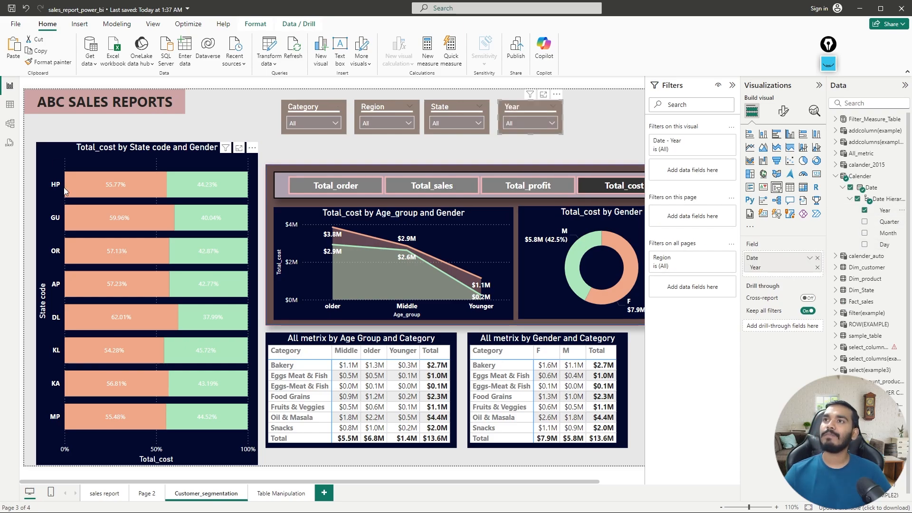
On the sales report page, replace the Order Date slicer's field with Year from Calender's Date Hierarchy.
{"action": "left_click", "coordinate": [105, 494]}
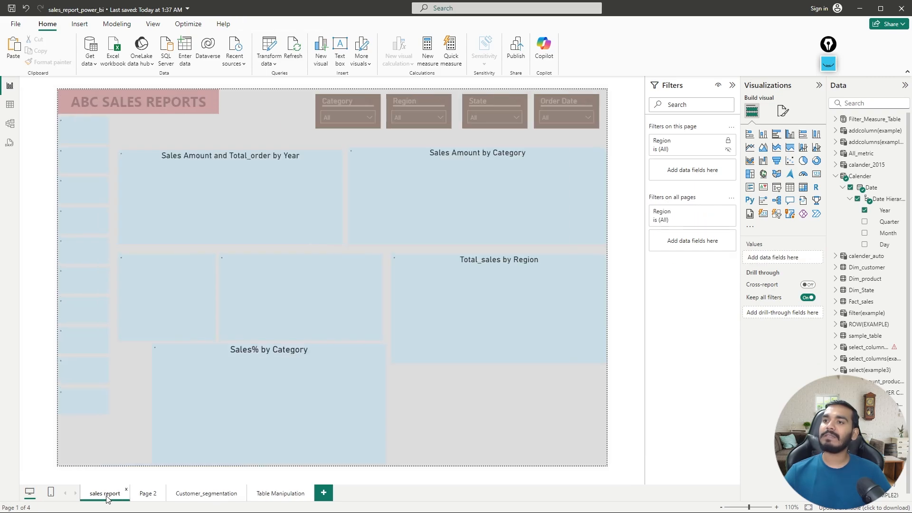
{"action": "left_click", "coordinate": [556, 101]}
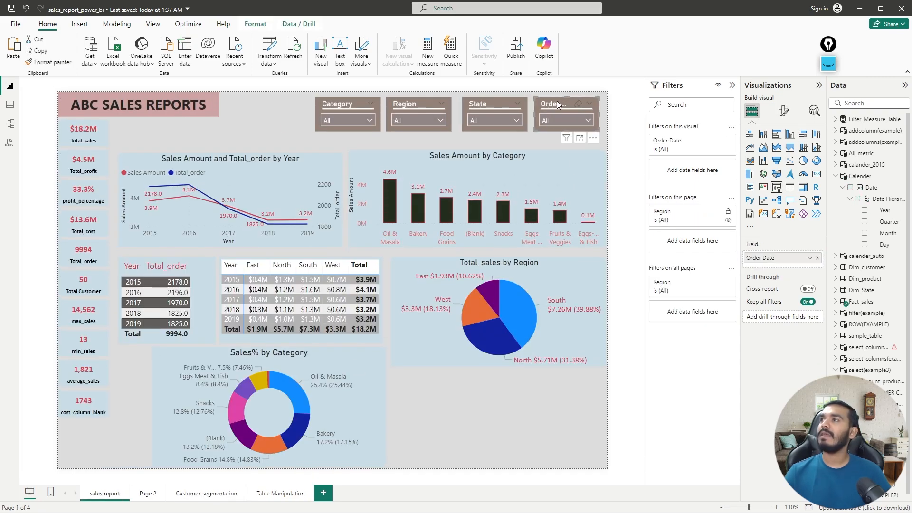
{"action": "left_click", "coordinate": [817, 258]}
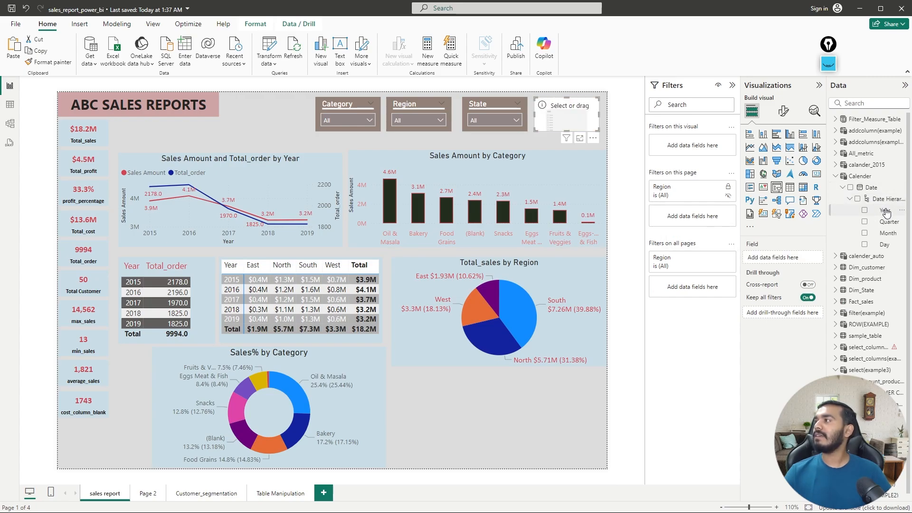
{"action": "left_click_drag", "start_coordinate": [886, 212], "coordinate": [799, 258]}
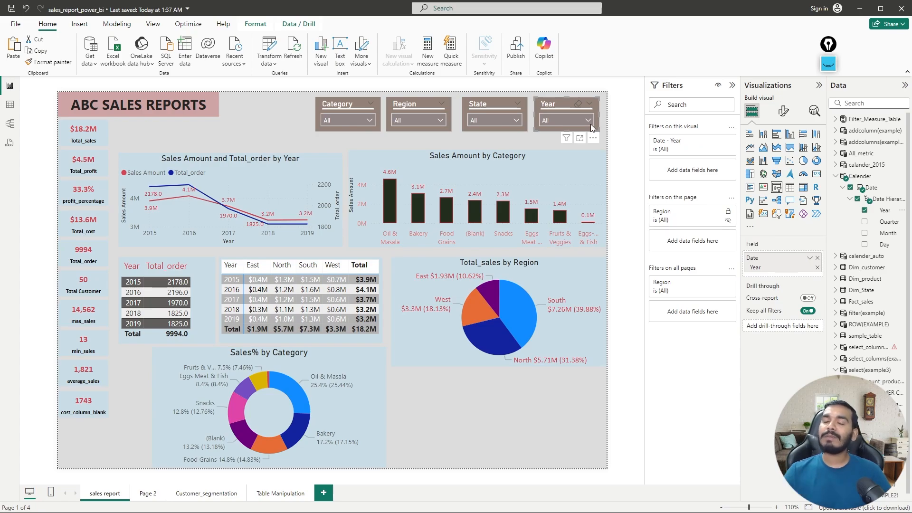
Examine the Fact_sales rows and their order dates in the table view, and return to the sales report.
{"action": "left_click", "coordinate": [9, 111]}
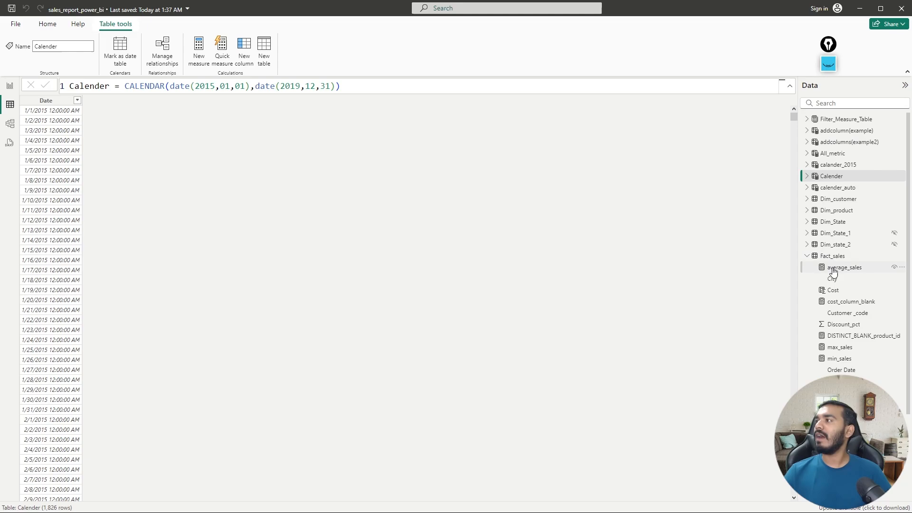
{"action": "left_click", "coordinate": [839, 257]}
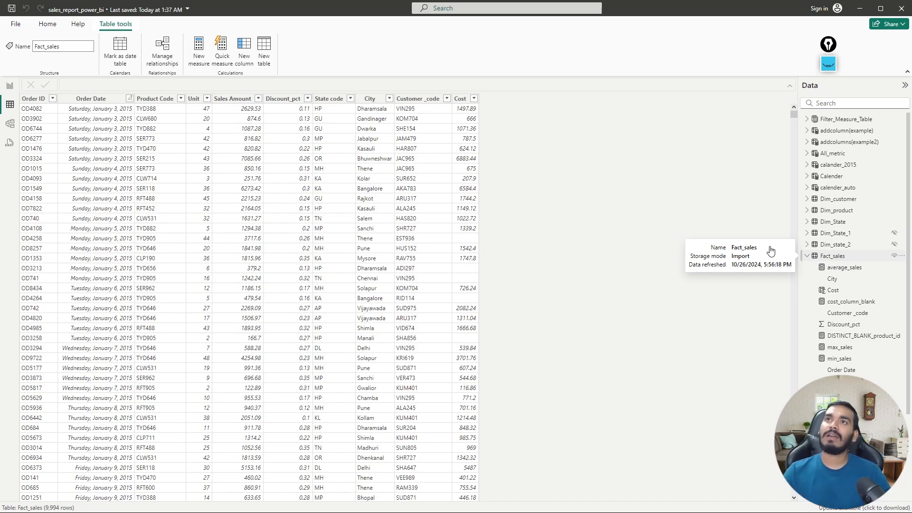
{"action": "left_click", "coordinate": [10, 86]}
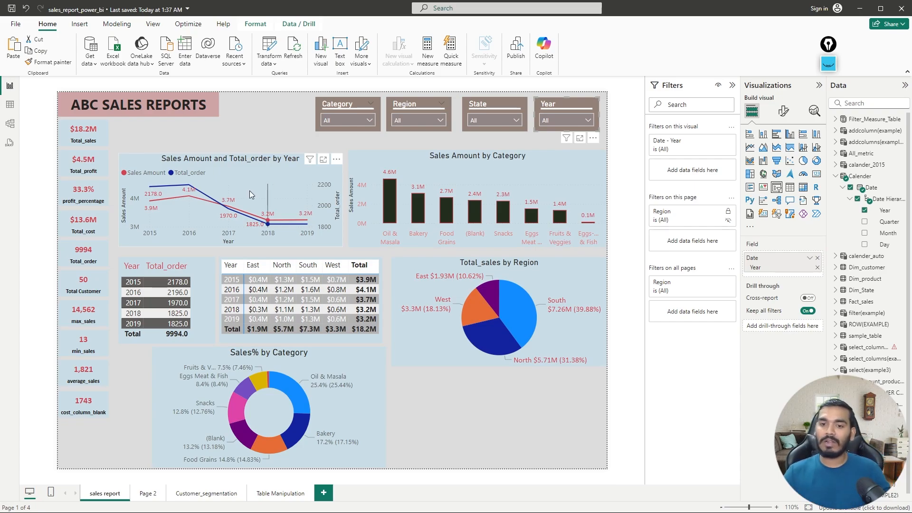
Switch to the OneNote page and handwrite "April to March" in yellow below the existing drawing, with "Current Year" under April and "Next Year" under March.
{"action": "key", "text": "alt+Tab"}
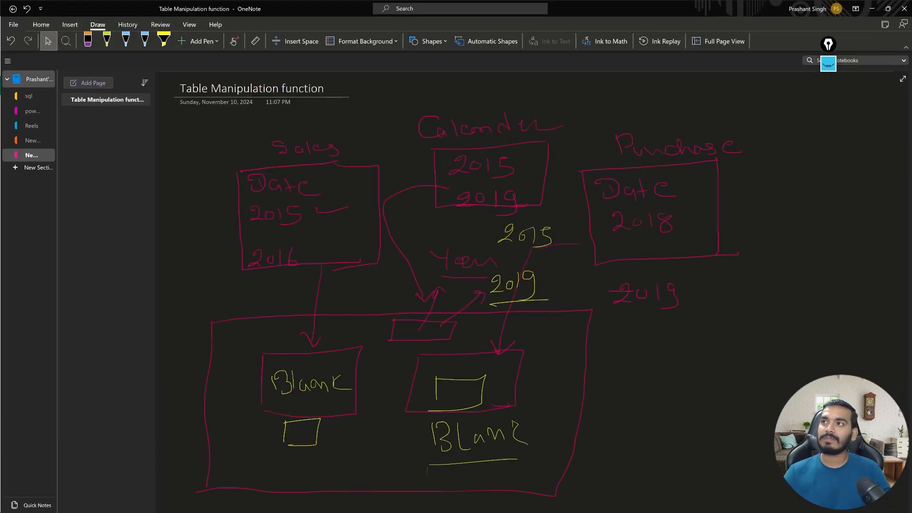
{"action": "scroll", "coordinate": [528, 344], "scroll_direction": "down", "scroll_amount": 8}
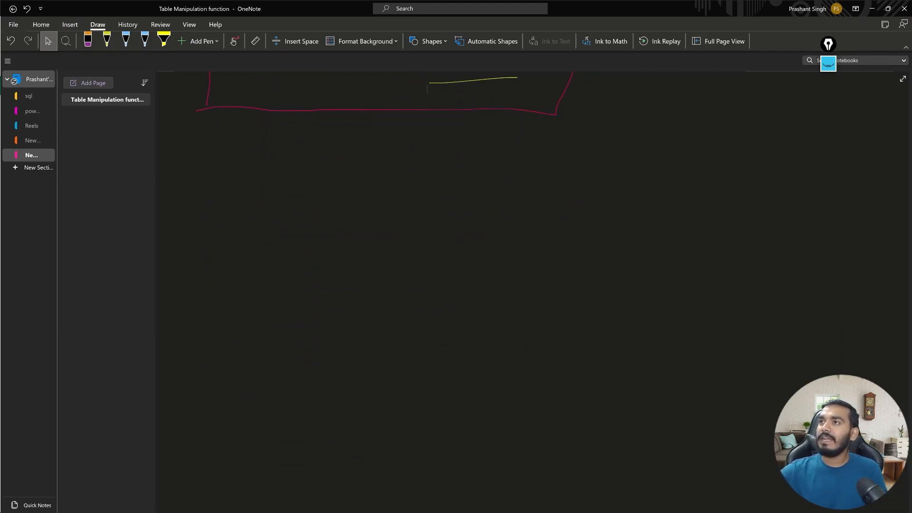
{"action": "left_click", "coordinate": [107, 41]}
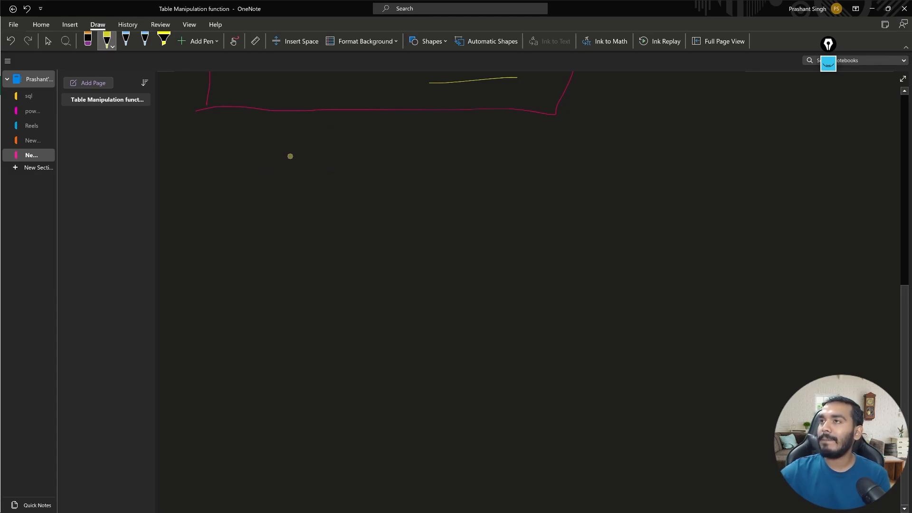
{"action": "mouse_move", "coordinate": [278, 163]}
{"action": "left_mouse_down"}
{"action": "mouse_move", "coordinate": [306, 187]}
{"action": "mouse_move", "coordinate": [362, 170]}
{"action": "mouse_move", "coordinate": [548, 161]}
{"action": "mouse_move", "coordinate": [602, 177]}
{"action": "mouse_move", "coordinate": [633, 169]}
{"action": "mouse_move", "coordinate": [661, 192]}
{"action": "left_mouse_up"}
{"action": "mouse_move", "coordinate": [260, 219]}
{"action": "left_mouse_down"}
{"action": "mouse_move", "coordinate": [282, 237]}
{"action": "mouse_move", "coordinate": [369, 234]}
{"action": "mouse_move", "coordinate": [260, 260]}
{"action": "mouse_move", "coordinate": [351, 277]}
{"action": "left_mouse_up"}
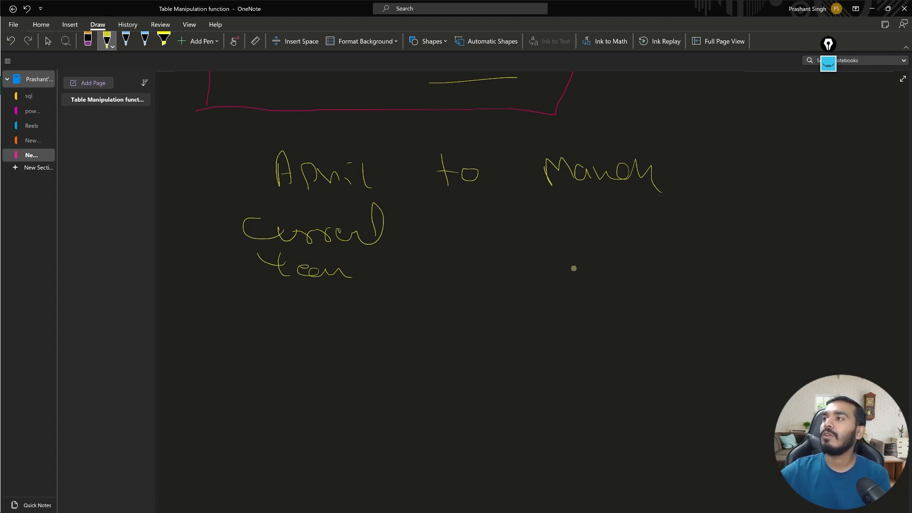
{"action": "mouse_move", "coordinate": [576, 206]}
{"action": "left_mouse_down"}
{"action": "mouse_move", "coordinate": [659, 228]}
{"action": "mouse_move", "coordinate": [582, 257]}
{"action": "mouse_move", "coordinate": [683, 265]}
{"action": "left_mouse_up"}
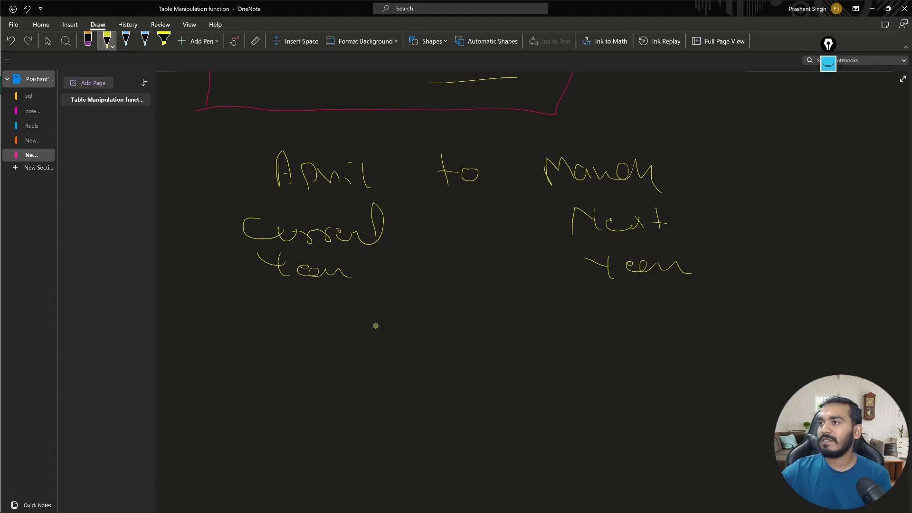
Handwrite the date range "1 Jan 2024" down to "31 Mar 2024" below the April to March heading.
{"action": "mouse_move", "coordinate": [371, 324]}
{"action": "left_mouse_down"}
{"action": "mouse_move", "coordinate": [442, 341]}
{"action": "mouse_move", "coordinate": [505, 338]}
{"action": "mouse_move", "coordinate": [517, 329]}
{"action": "mouse_move", "coordinate": [527, 348]}
{"action": "mouse_move", "coordinate": [552, 351]}
{"action": "left_mouse_up"}
{"action": "left_click_drag", "start_coordinate": [411, 378], "coordinate": [410, 399]}
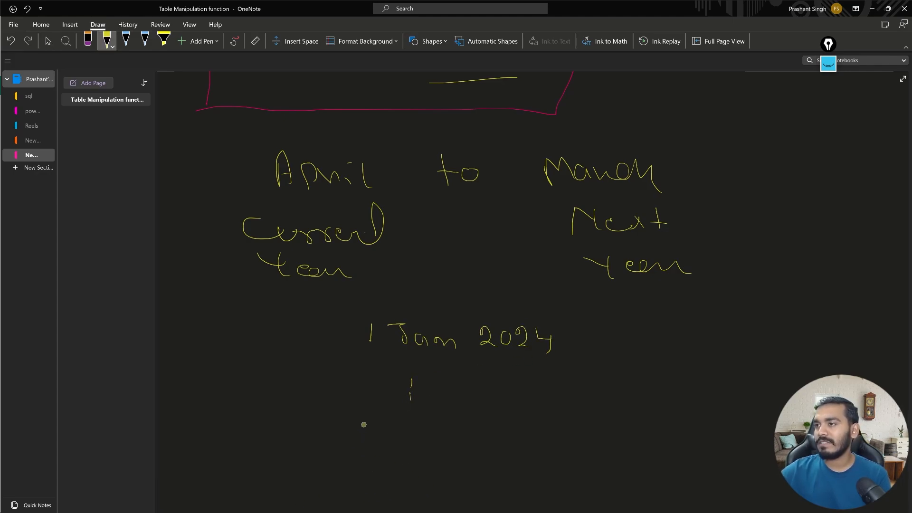
{"action": "mouse_move", "coordinate": [357, 431]}
{"action": "left_mouse_down"}
{"action": "mouse_move", "coordinate": [359, 451]}
{"action": "mouse_move", "coordinate": [424, 431]}
{"action": "mouse_move", "coordinate": [429, 451]}
{"action": "left_mouse_up"}
{"action": "left_click_drag", "start_coordinate": [439, 441], "coordinate": [439, 438]}
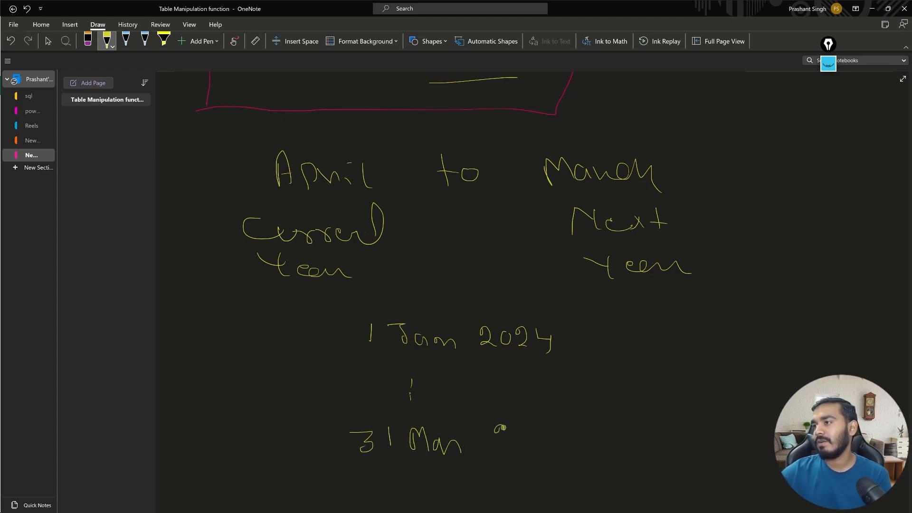
{"action": "mouse_move", "coordinate": [503, 427]}
{"action": "left_mouse_down"}
{"action": "mouse_move", "coordinate": [519, 440]}
{"action": "mouse_move", "coordinate": [537, 427]}
{"action": "mouse_move", "coordinate": [553, 431]}
{"action": "mouse_move", "coordinate": [562, 452]}
{"action": "left_mouse_up"}
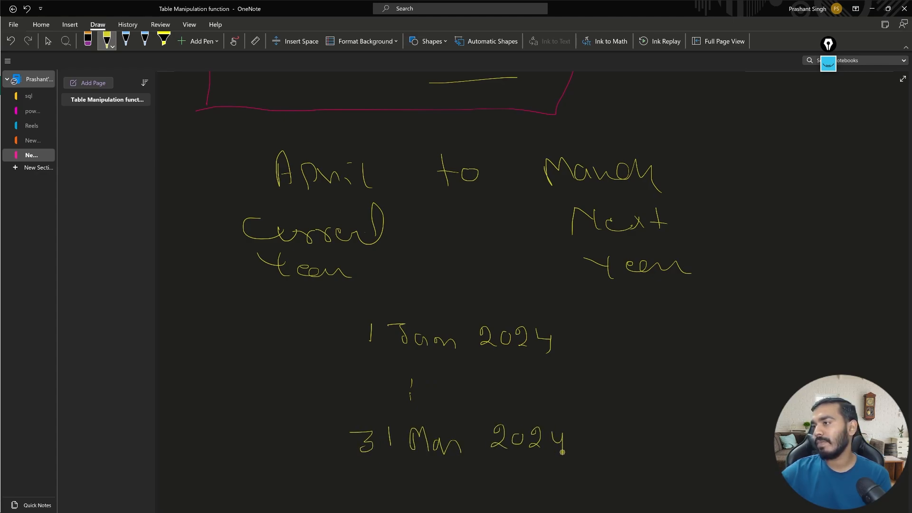
Bracket the January to March 2024 range and draw an arrow from it to the label "FY-23".
{"action": "mouse_move", "coordinate": [596, 326]}
{"action": "left_mouse_down"}
{"action": "mouse_move", "coordinate": [609, 360]}
{"action": "mouse_move", "coordinate": [601, 430]}
{"action": "left_mouse_up"}
{"action": "mouse_move", "coordinate": [644, 362]}
{"action": "left_mouse_down"}
{"action": "mouse_move", "coordinate": [687, 362]}
{"action": "mouse_move", "coordinate": [689, 379]}
{"action": "left_mouse_up"}
{"action": "mouse_move", "coordinate": [715, 344]}
{"action": "left_mouse_down"}
{"action": "mouse_move", "coordinate": [713, 376]}
{"action": "mouse_move", "coordinate": [731, 342]}
{"action": "mouse_move", "coordinate": [756, 361]}
{"action": "left_mouse_up"}
{"action": "left_click_drag", "start_coordinate": [750, 363], "coordinate": [755, 383]}
{"action": "mouse_move", "coordinate": [771, 372]}
{"action": "left_mouse_down"}
{"action": "mouse_move", "coordinate": [808, 357]}
{"action": "mouse_move", "coordinate": [816, 376]}
{"action": "left_mouse_up"}
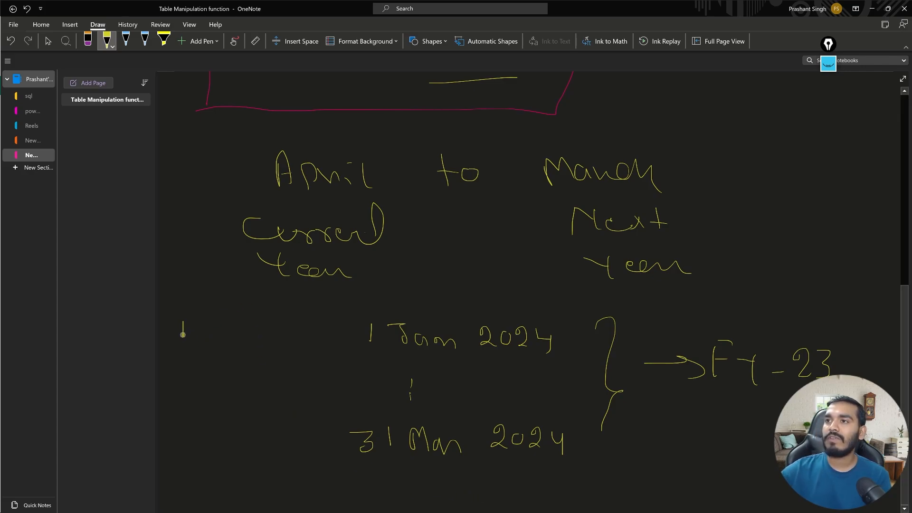
Handwrite the range "1 Apr-2024" to "31 Mar-2025" beside the first one, bracket it and label it "FY-24".
{"action": "mouse_move", "coordinate": [196, 326]}
{"action": "left_mouse_down"}
{"action": "mouse_move", "coordinate": [200, 316]}
{"action": "mouse_move", "coordinate": [215, 332]}
{"action": "mouse_move", "coordinate": [299, 339]}
{"action": "left_mouse_up"}
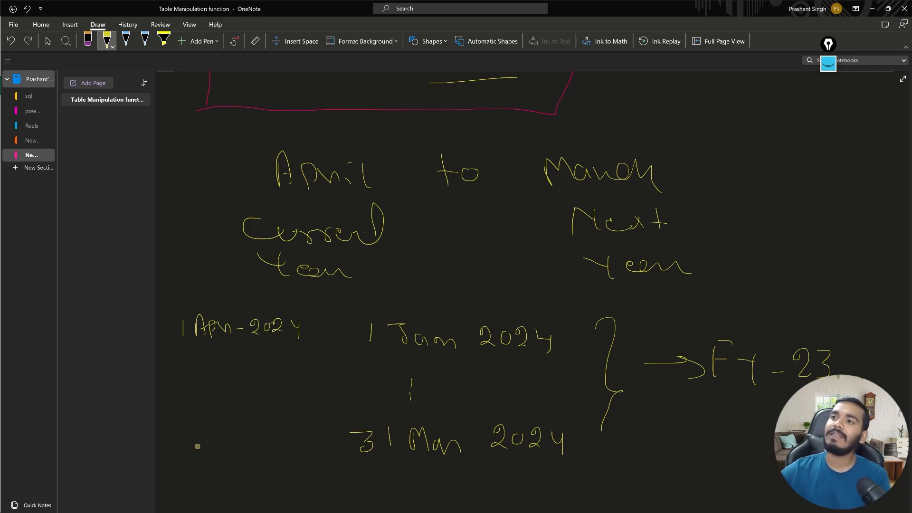
{"action": "mouse_move", "coordinate": [168, 412]}
{"action": "left_mouse_down"}
{"action": "mouse_move", "coordinate": [183, 416]}
{"action": "mouse_move", "coordinate": [177, 428]}
{"action": "mouse_move", "coordinate": [269, 425]}
{"action": "mouse_move", "coordinate": [280, 411]}
{"action": "mouse_move", "coordinate": [297, 422]}
{"action": "mouse_move", "coordinate": [311, 409]}
{"action": "mouse_move", "coordinate": [302, 425]}
{"action": "left_mouse_up"}
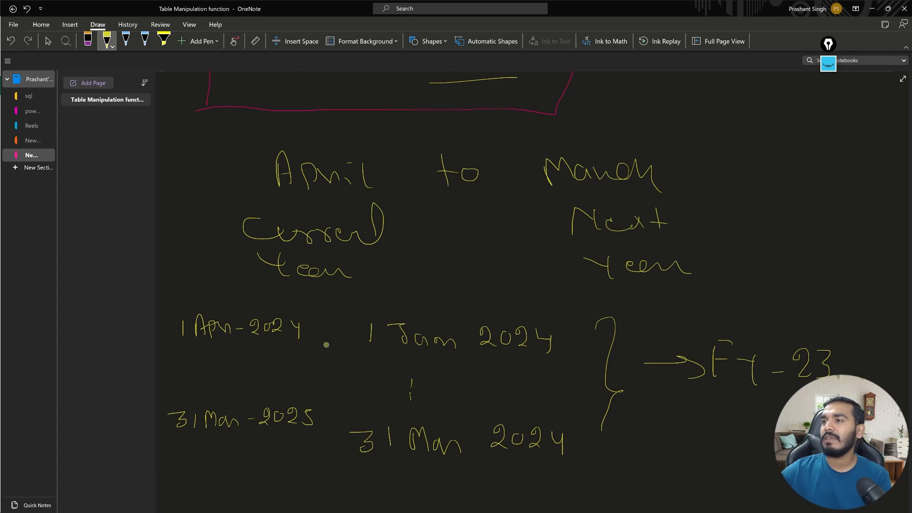
{"action": "mouse_move", "coordinate": [313, 324]}
{"action": "left_mouse_down"}
{"action": "mouse_move", "coordinate": [322, 414]}
{"action": "mouse_move", "coordinate": [333, 406]}
{"action": "mouse_move", "coordinate": [267, 446]}
{"action": "mouse_move", "coordinate": [271, 458]}
{"action": "left_mouse_up"}
{"action": "mouse_move", "coordinate": [212, 479]}
{"action": "left_mouse_down"}
{"action": "mouse_move", "coordinate": [212, 497]}
{"action": "mouse_move", "coordinate": [222, 475]}
{"action": "mouse_move", "coordinate": [245, 486]}
{"action": "mouse_move", "coordinate": [240, 497]}
{"action": "left_mouse_up"}
{"action": "mouse_move", "coordinate": [253, 489]}
{"action": "left_mouse_down"}
{"action": "mouse_move", "coordinate": [288, 495]}
{"action": "mouse_move", "coordinate": [307, 485]}
{"action": "mouse_move", "coordinate": [305, 497]}
{"action": "left_mouse_up"}
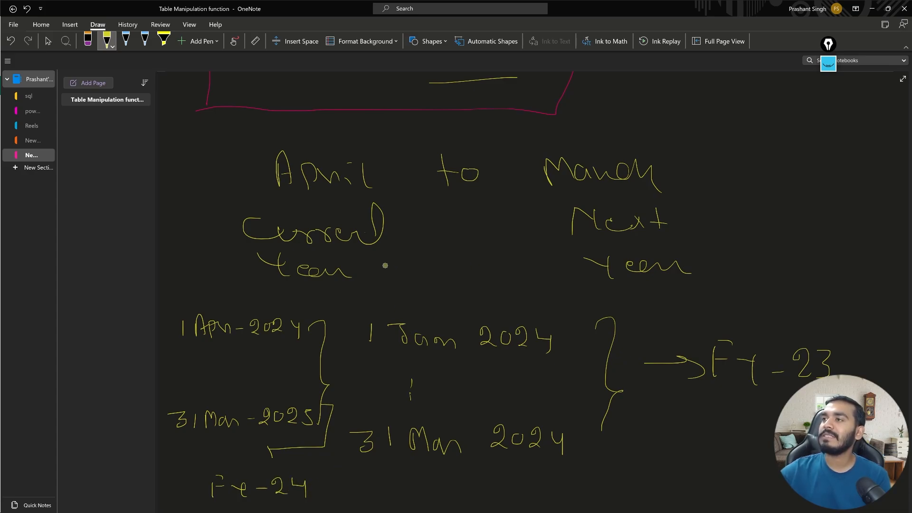
Write "1 Apr-2023" above 1 Jan 2024, box the range through 31 Mar 2024, and underline FY-24.
{"action": "mouse_move", "coordinate": [376, 258]}
{"action": "left_mouse_down"}
{"action": "mouse_move", "coordinate": [375, 270]}
{"action": "mouse_move", "coordinate": [402, 257]}
{"action": "mouse_move", "coordinate": [409, 272]}
{"action": "left_mouse_up"}
{"action": "mouse_move", "coordinate": [398, 266]}
{"action": "left_mouse_down"}
{"action": "mouse_move", "coordinate": [493, 274]}
{"action": "mouse_move", "coordinate": [504, 258]}
{"action": "mouse_move", "coordinate": [531, 274]}
{"action": "left_mouse_up"}
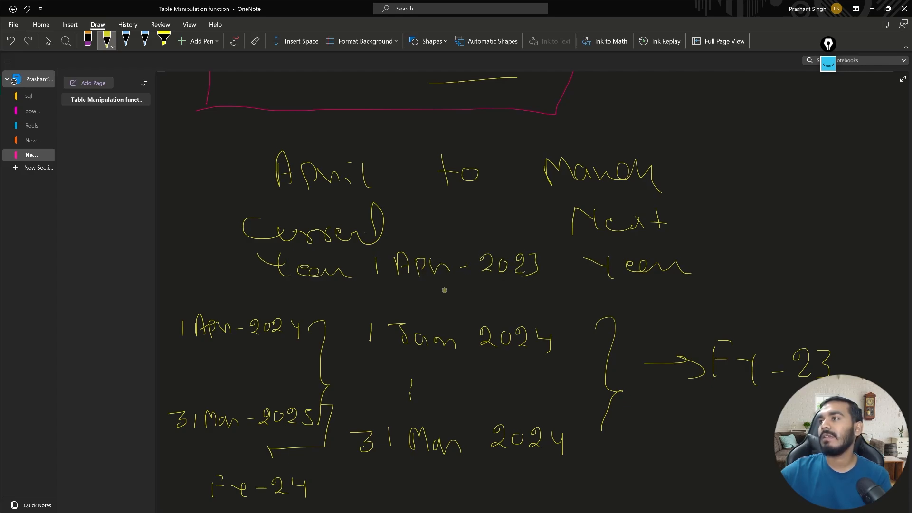
{"action": "left_click_drag", "start_coordinate": [352, 254], "coordinate": [558, 248]}
{"action": "mouse_move", "coordinate": [354, 265]}
{"action": "left_mouse_down"}
{"action": "mouse_move", "coordinate": [350, 390]}
{"action": "mouse_move", "coordinate": [335, 459]}
{"action": "mouse_move", "coordinate": [464, 473]}
{"action": "mouse_move", "coordinate": [602, 469]}
{"action": "left_mouse_up"}
{"action": "mouse_move", "coordinate": [558, 252]}
{"action": "left_mouse_down"}
{"action": "mouse_move", "coordinate": [575, 259]}
{"action": "mouse_move", "coordinate": [562, 468]}
{"action": "left_mouse_up"}
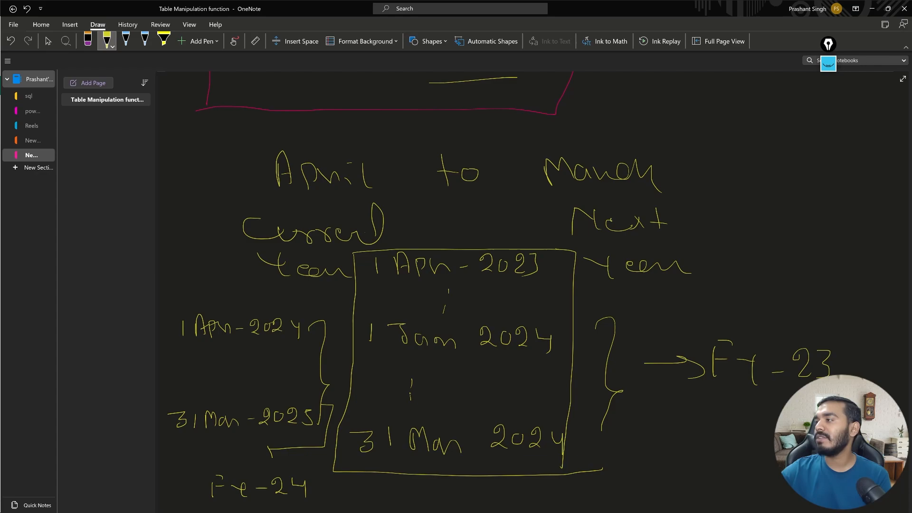
{"action": "left_click_drag", "start_coordinate": [244, 501], "coordinate": [299, 498]}
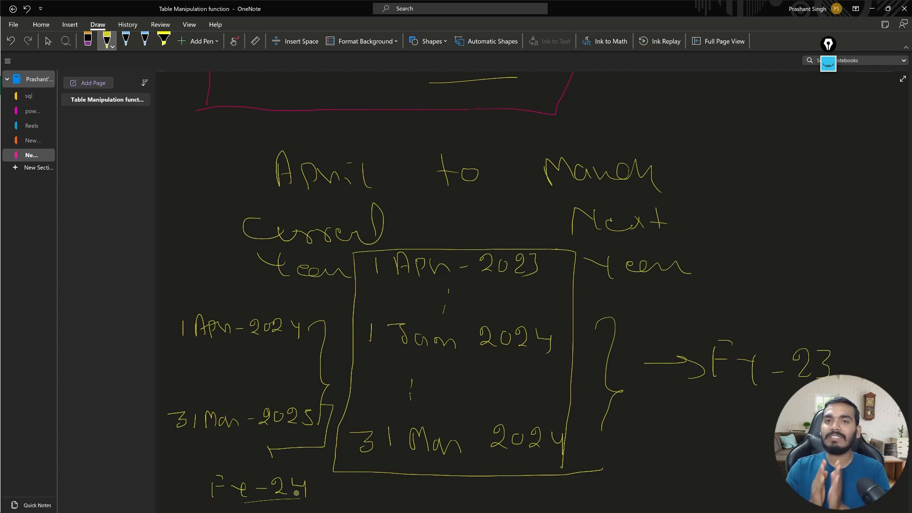
Switch to the Power BI report and show the Calender table's rows in Table view to review its dates.
{"action": "key", "text": "Escape"}
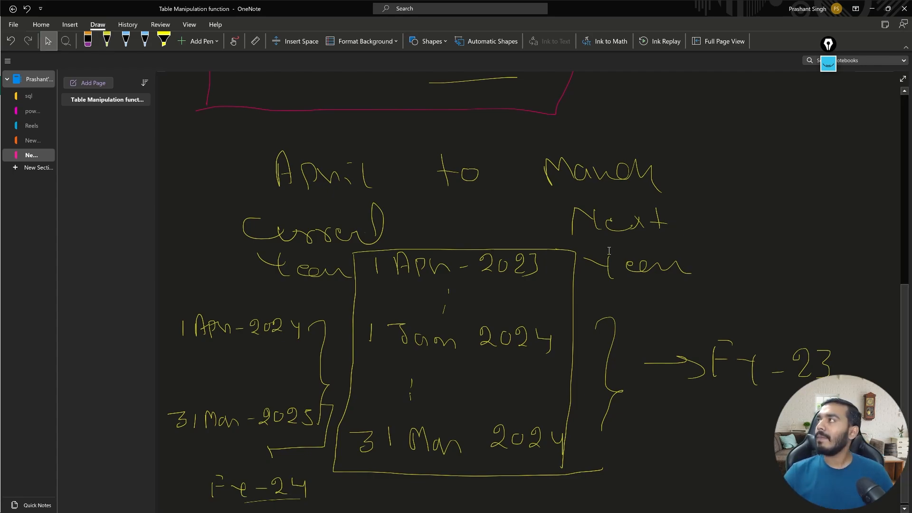
{"action": "left_click", "coordinate": [872, 9]}
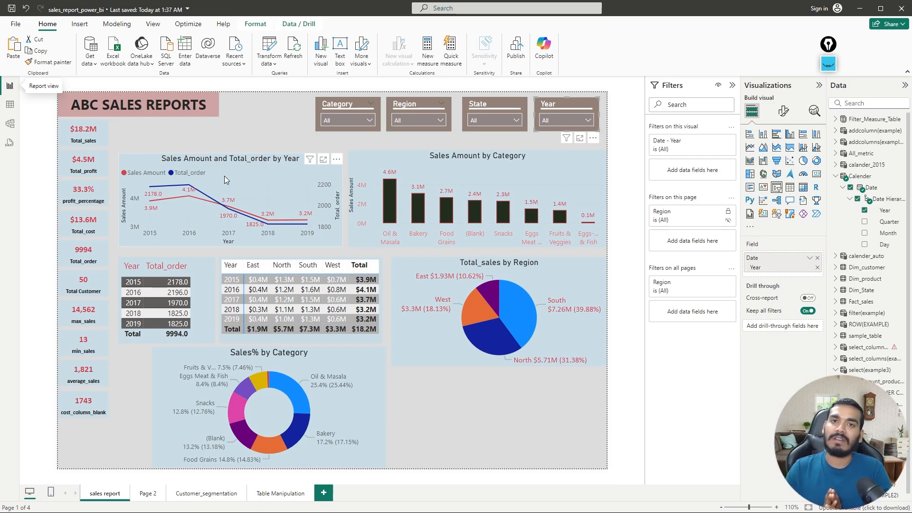
{"action": "left_click", "coordinate": [16, 109]}
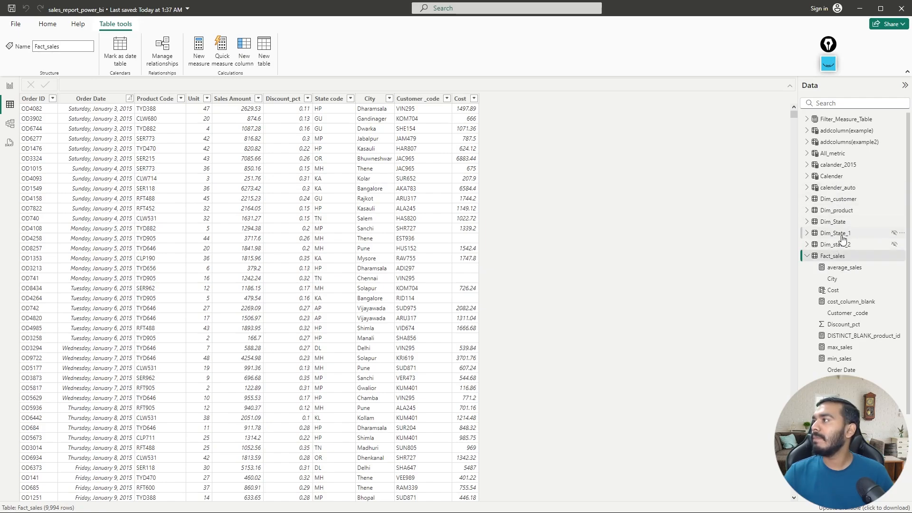
{"action": "left_click", "coordinate": [832, 176]}
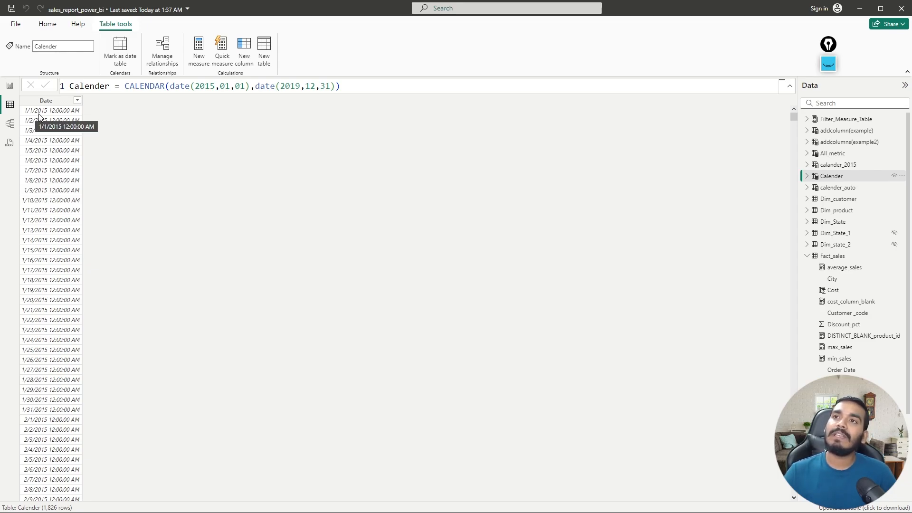
{"action": "scroll", "coordinate": [61, 273], "scroll_direction": "down", "scroll_amount": 10}
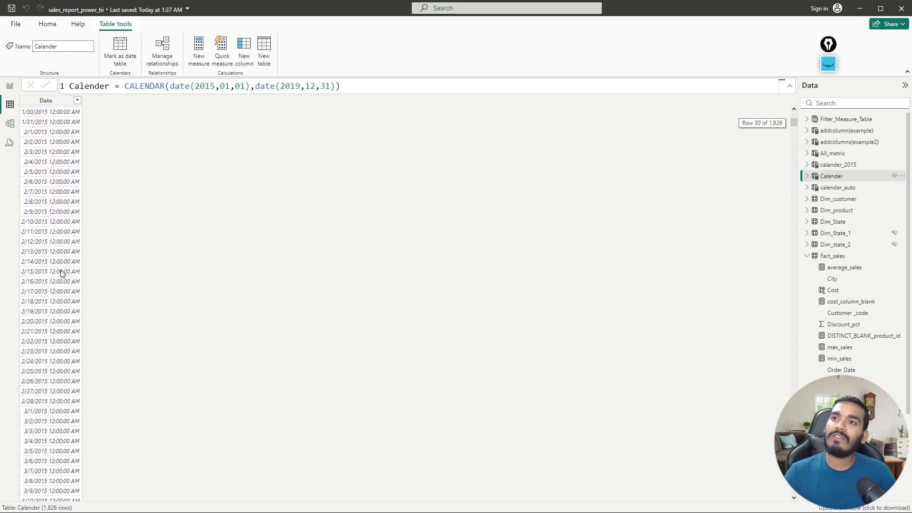
{"action": "scroll", "coordinate": [60, 273], "scroll_direction": "down", "scroll_amount": 6}
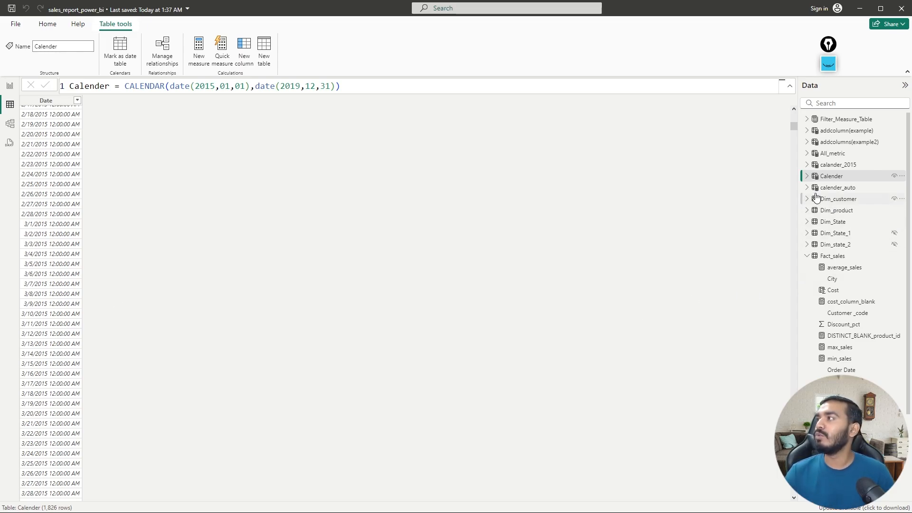
Add a calculated column named fy_year to the Calender table and begin its formula with an IF function.
{"action": "left_click", "coordinate": [807, 176]}
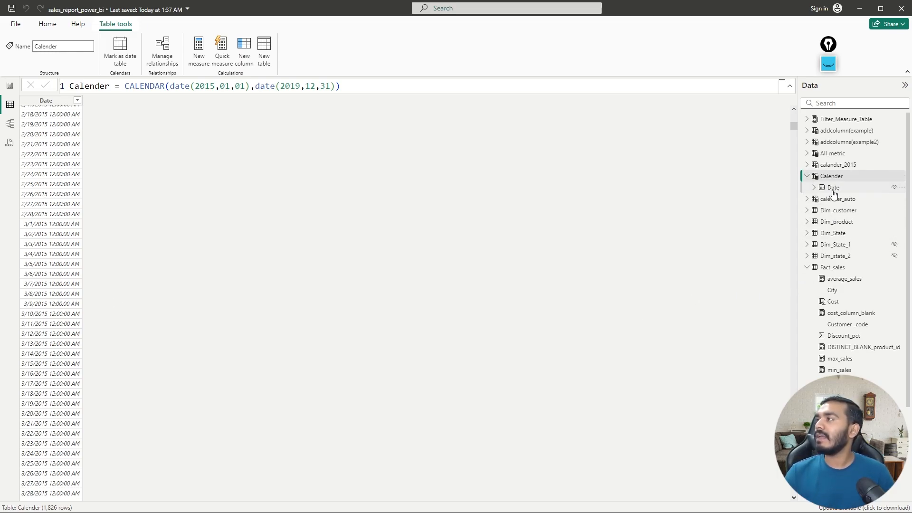
{"action": "right_click", "coordinate": [832, 190]}
{"action": "left_click", "coordinate": [783, 223]}
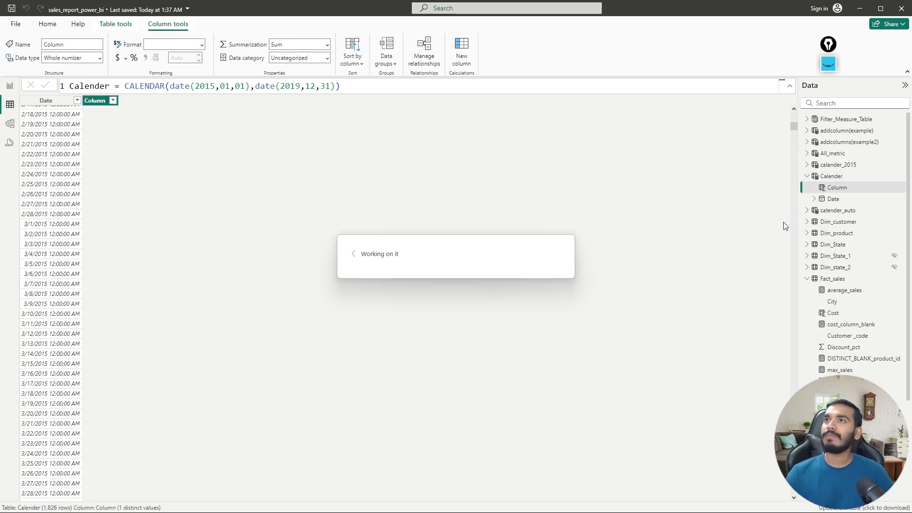
{"action": "key", "text": "BackSpace"}
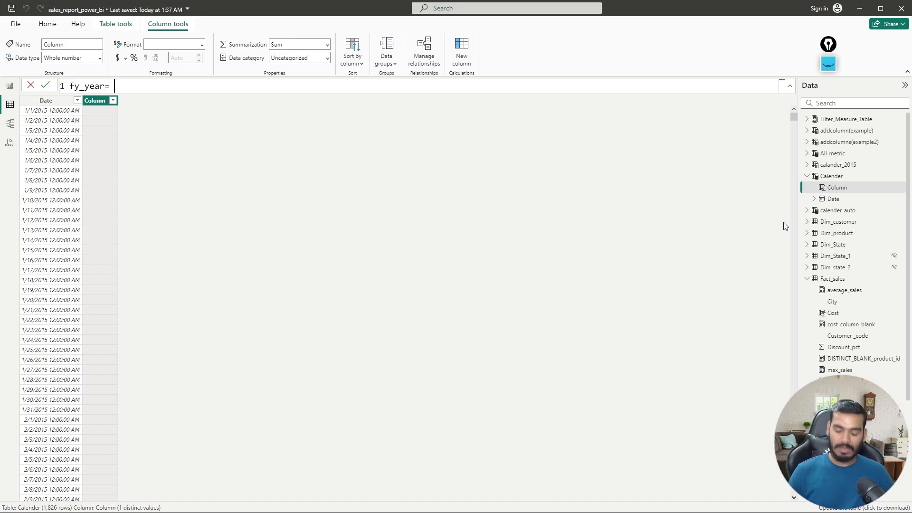
{"action": "type", "text": "fy_year= if("}
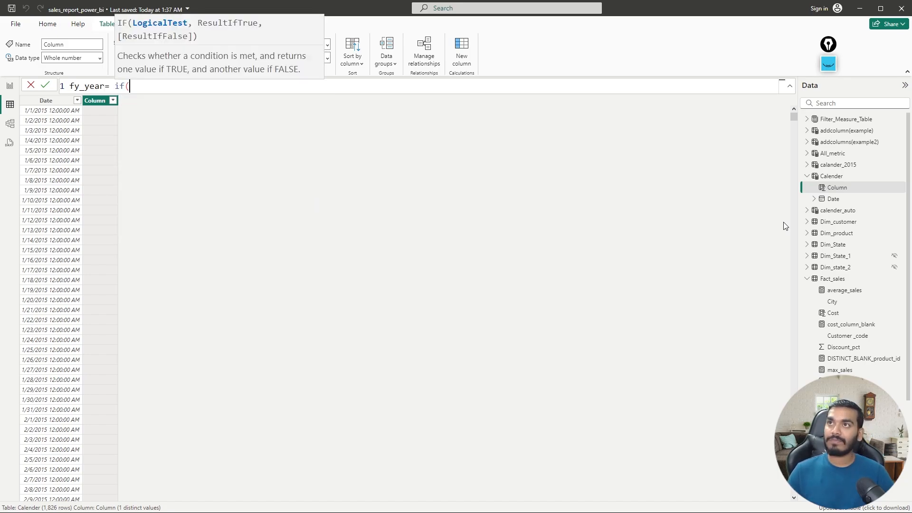
{"action": "type", "text": "year"}
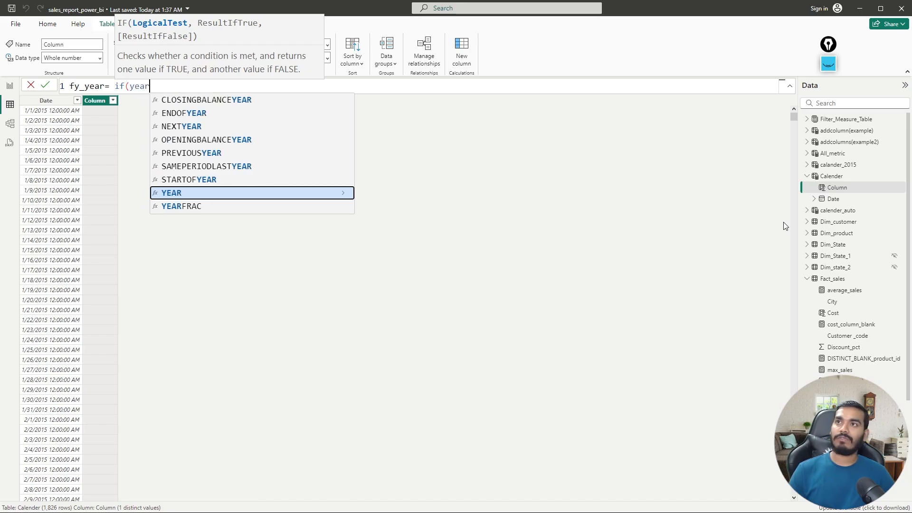
{"action": "type", "text": "("}
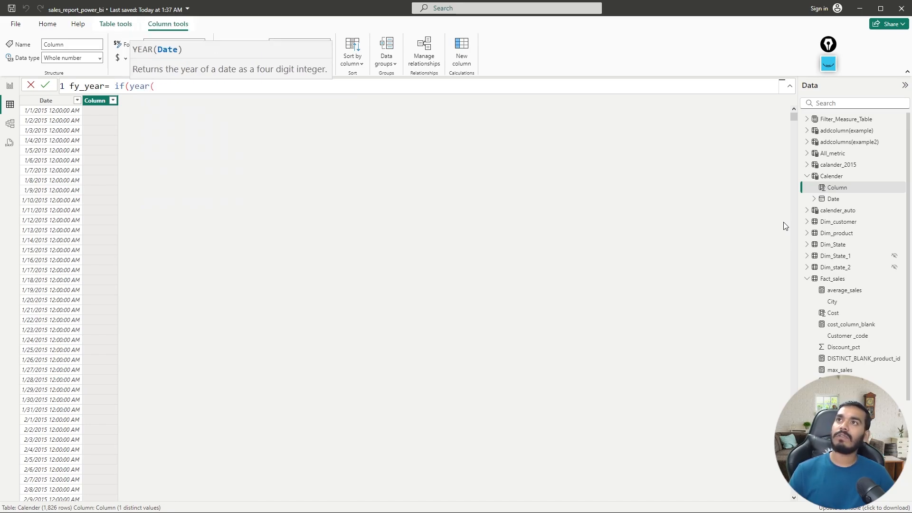
{"action": "type", "text": "cal"}
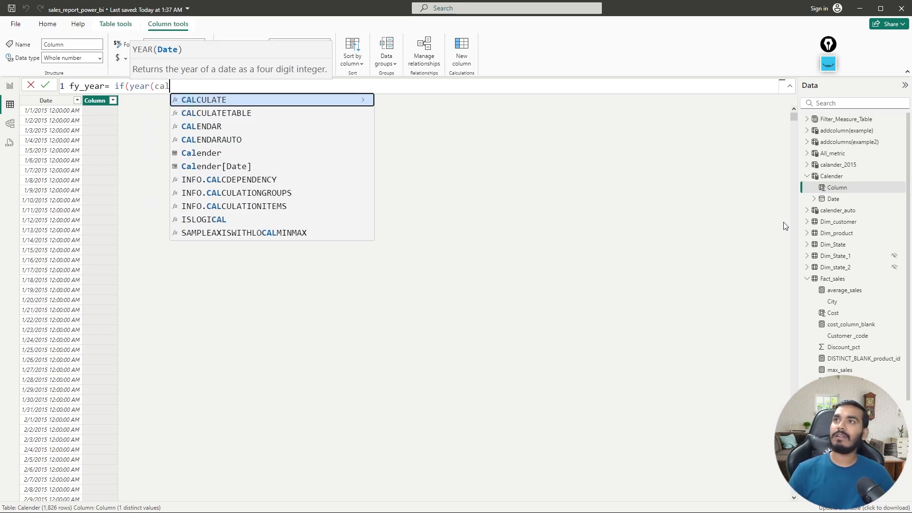
{"action": "key", "text": "Down"}
{"action": "key", "text": "Down"}
{"action": "key", "text": "Down"}
{"action": "key", "text": "Down"}
{"action": "key", "text": "Down"}
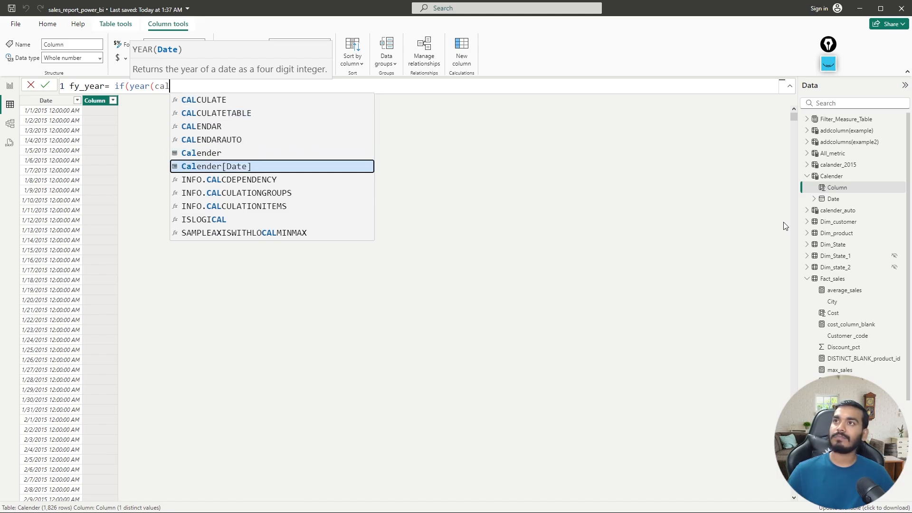
{"action": "key", "text": "Tab"}
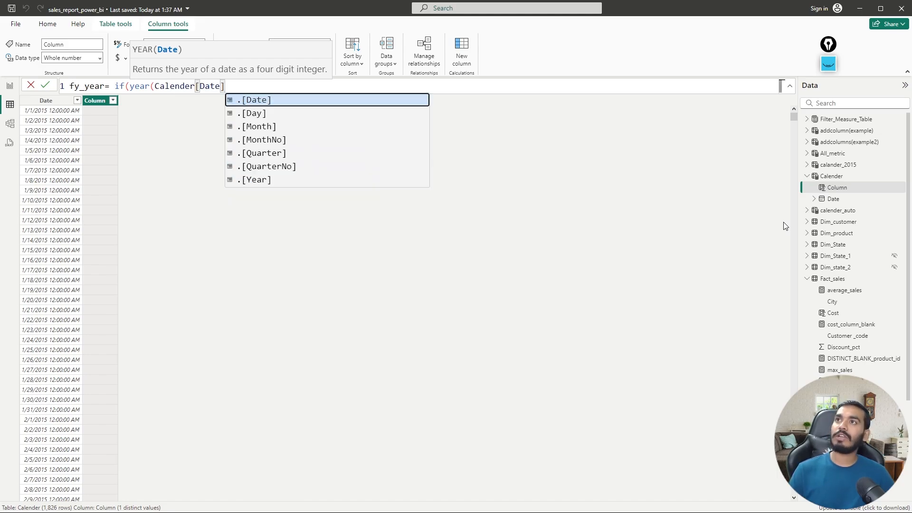
{"action": "key", "text": "BackSpace"}
{"action": "key", "text": "BackSpace"}
{"action": "key", "text": "BackSpace"}
{"action": "key", "text": "BackSpace"}
{"action": "key", "text": "BackSpace"}
{"action": "key", "text": "BackSpace"}
{"action": "key", "text": "BackSpace"}
{"action": "key", "text": "BackSpace"}
{"action": "key", "text": "BackSpace"}
{"action": "key", "text": "BackSpace"}
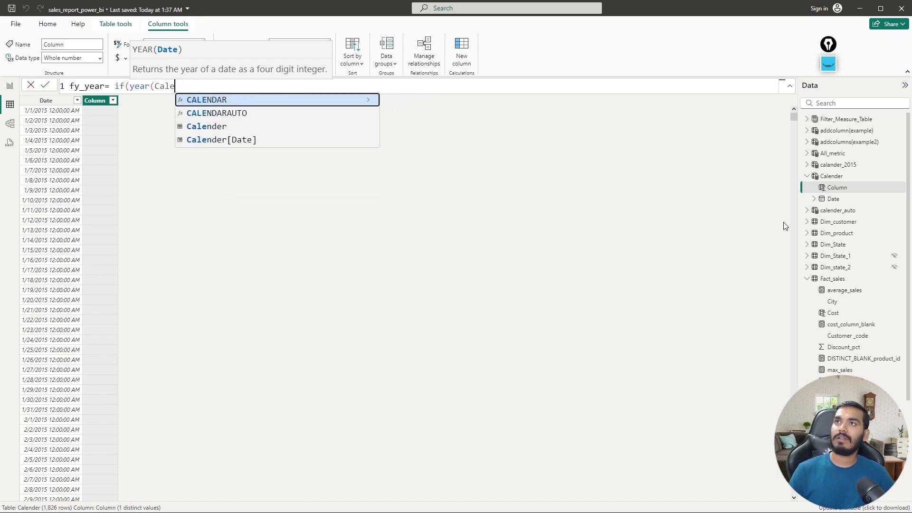
{"action": "key", "text": "BackSpace"}
{"action": "key", "text": "BackSpace"}
{"action": "key", "text": "BackSpace"}
{"action": "key", "text": "BackSpace"}
{"action": "key", "text": "BackSpace"}
{"action": "key", "text": "BackSpace"}
{"action": "key", "text": "BackSpace"}
{"action": "key", "text": "BackSpace"}
{"action": "key", "text": "BackSpace"}
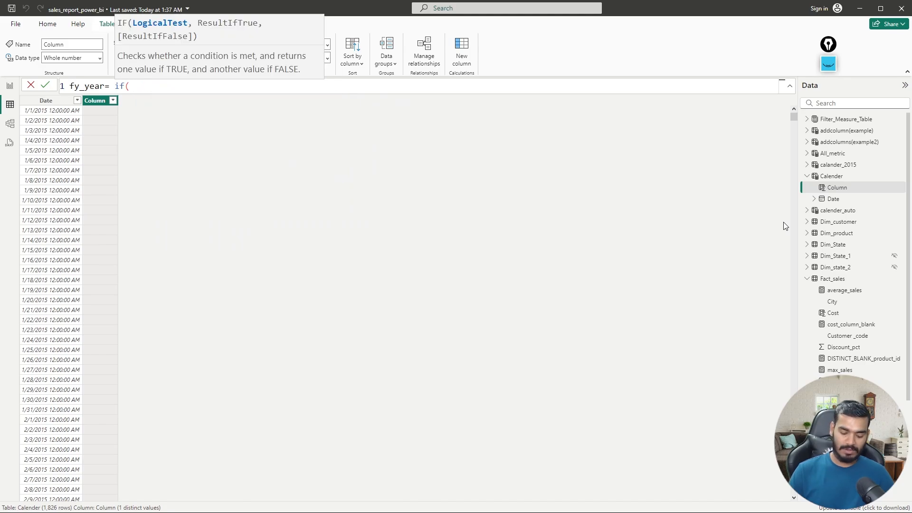
Enter MONTH(Calender[Date])<=3 as the IF condition in the fy_year formula.
{"action": "type", "text": "mont"}
{"action": "key", "text": "Tab"}
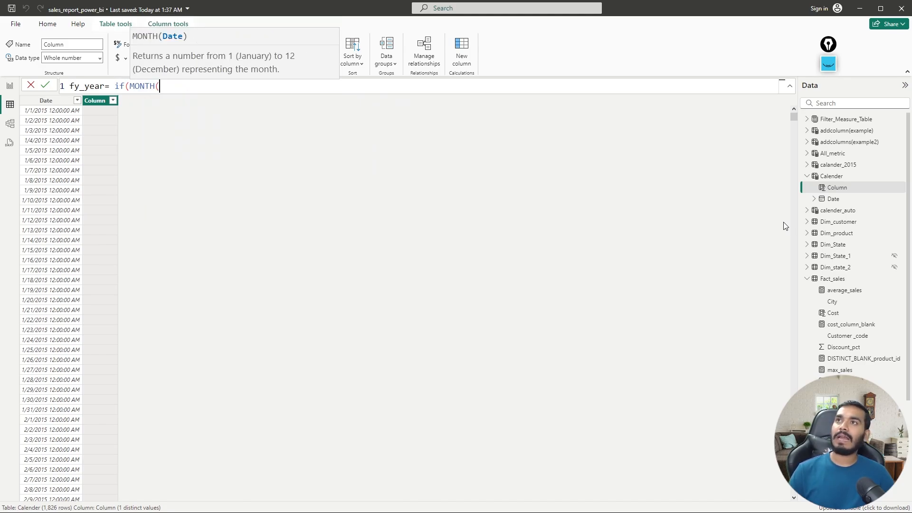
{"action": "type", "text": "con"}
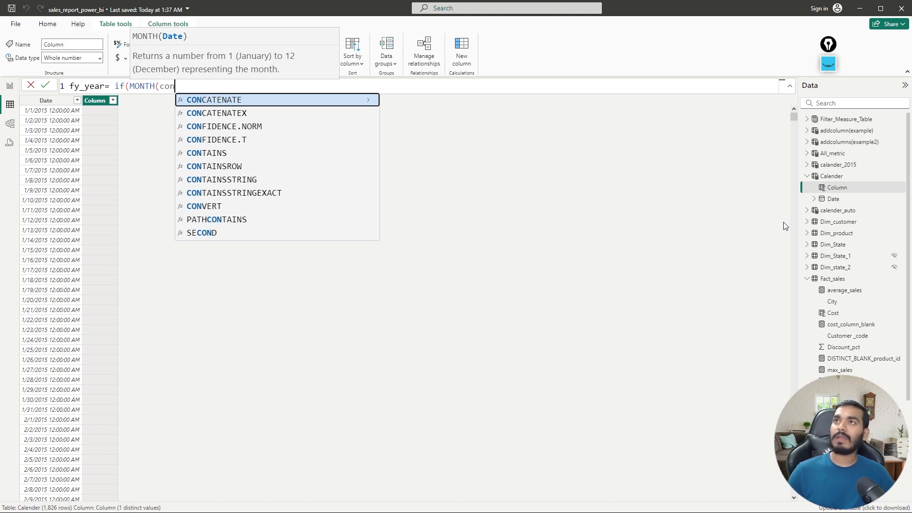
{"action": "key", "text": "BackSpace"}
{"action": "key", "text": "BackSpace"}
{"action": "type", "text": "ale"}
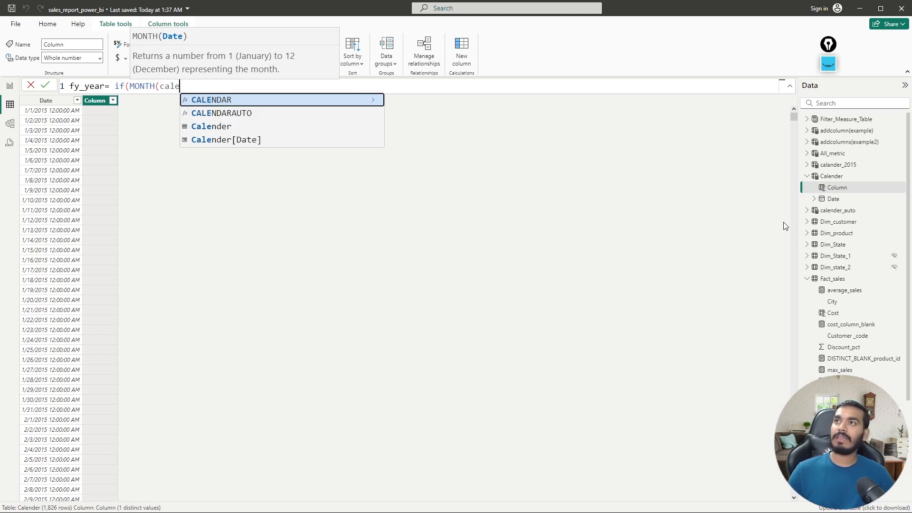
{"action": "key", "text": "Down"}
{"action": "key", "text": "Down"}
{"action": "key", "text": "Down"}
{"action": "key", "text": "Tab"}
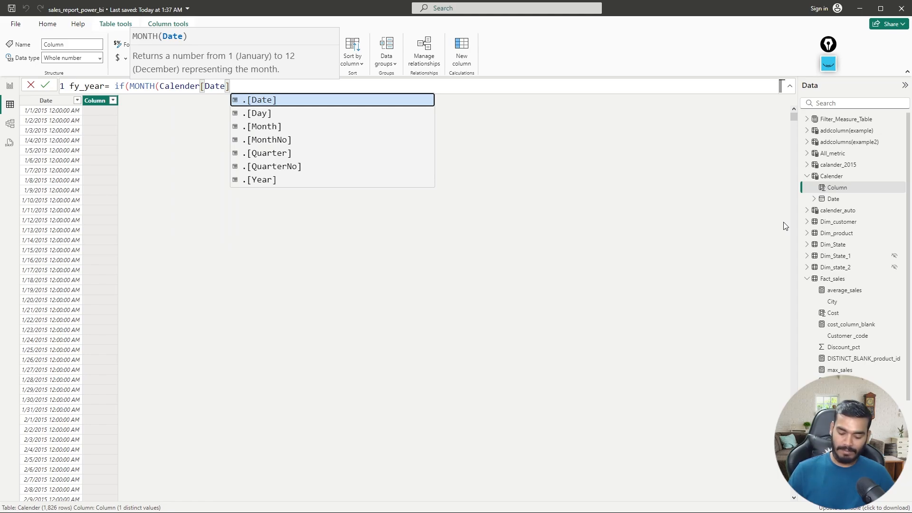
{"action": "type", "text": ")<="}
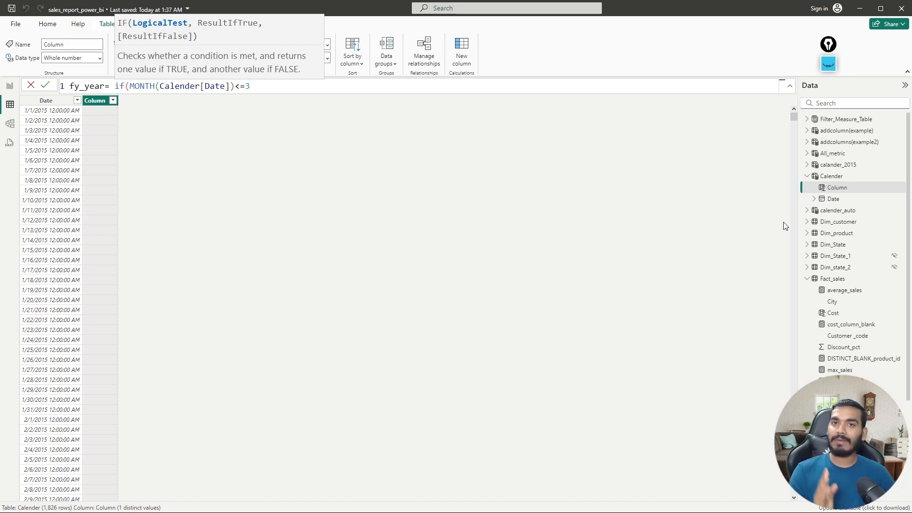
{"action": "type", "text": "3"}
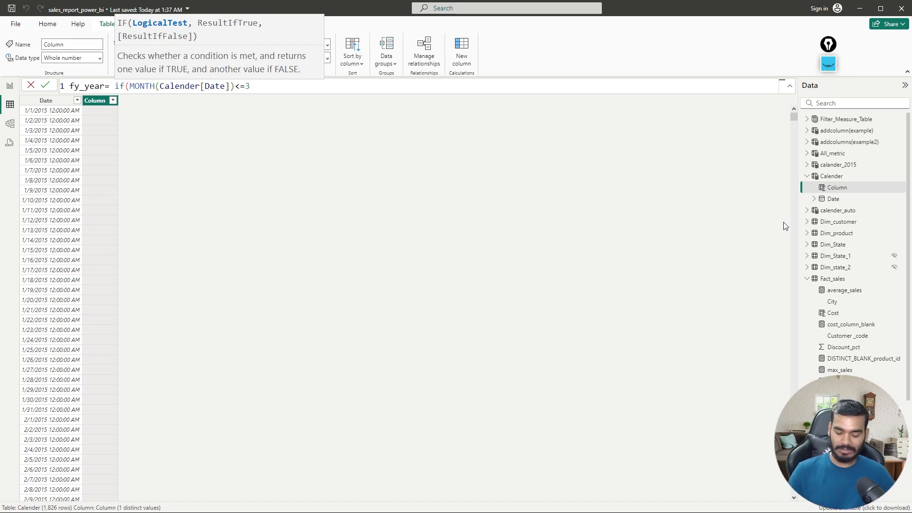
Return year(Calender[Date])-1 when the fy_year condition is true.
{"action": "type", "text": ","}
{"action": "type", "text": "yea"}
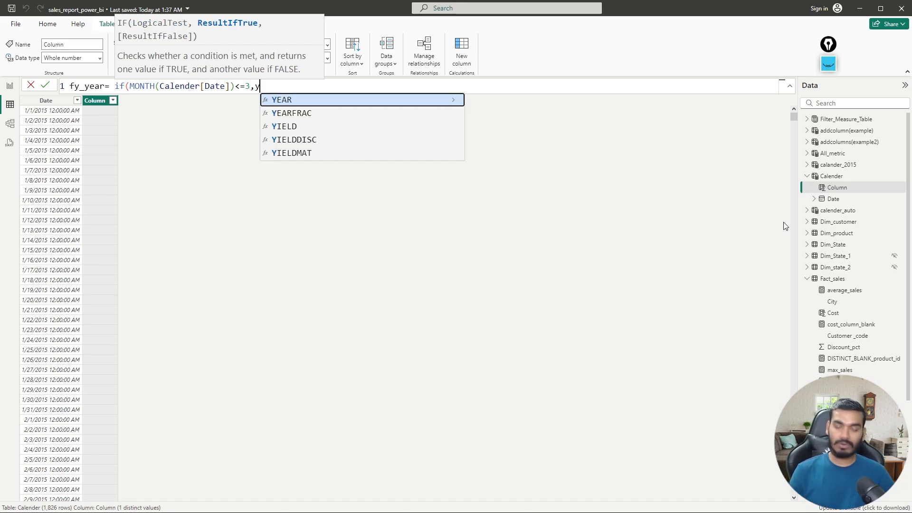
{"action": "type", "text": "r("}
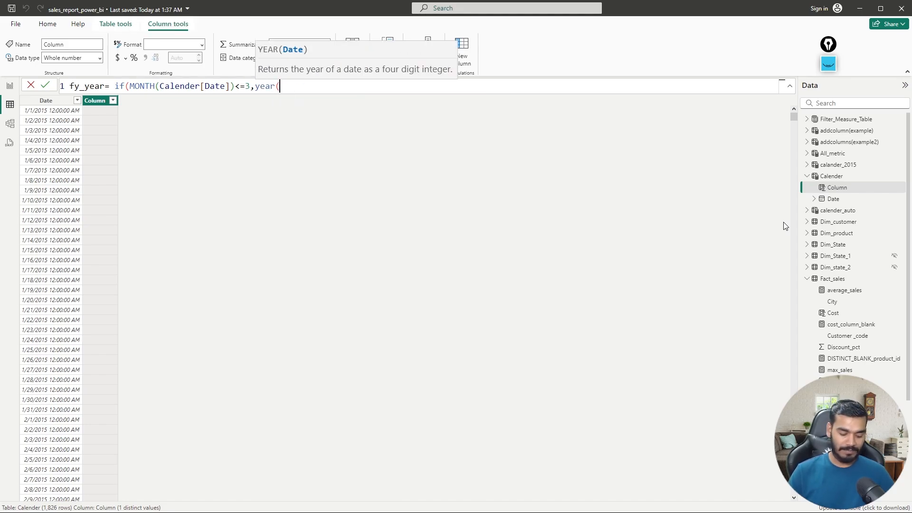
{"action": "type", "text": "cale"}
{"action": "key", "text": "Down"}
{"action": "key", "text": "Down"}
{"action": "key", "text": "Down"}
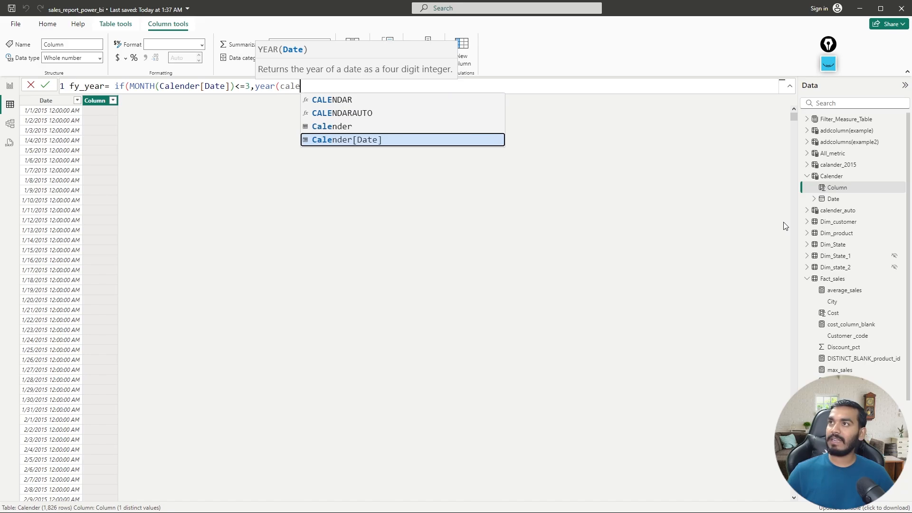
{"action": "key", "text": "Tab"}
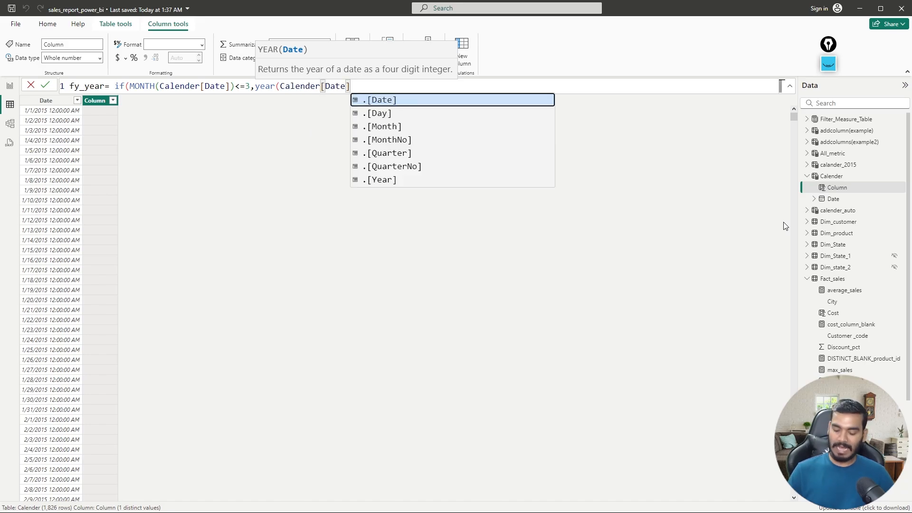
{"action": "type", "text": ")-1"}
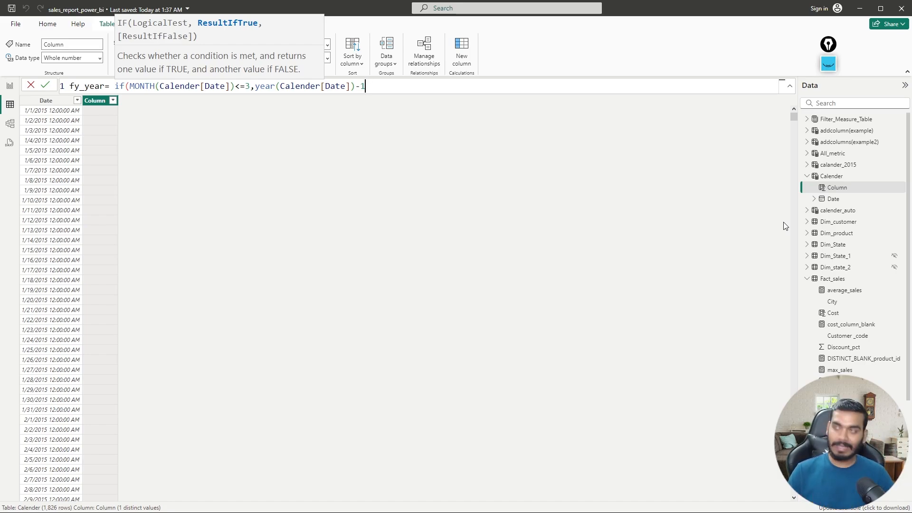
Reuse year(Calender[Date]) as the false result of the IF, close the formula and commit the fy_year column.
{"action": "type", "text": ","}
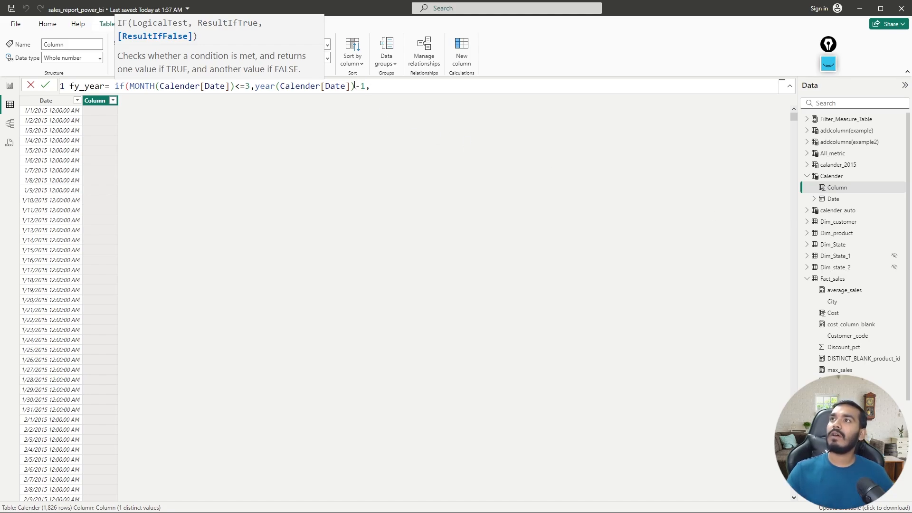
{"action": "left_click_drag", "start_coordinate": [354, 85], "coordinate": [257, 89]}
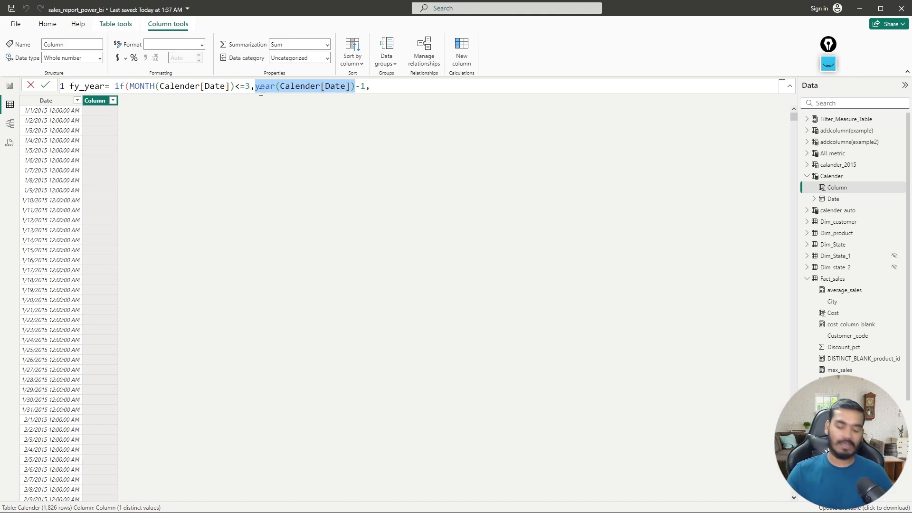
{"action": "key", "text": "ctrl+c"}
{"action": "left_click", "coordinate": [386, 84]}
{"action": "key", "text": "ctrl+v"}
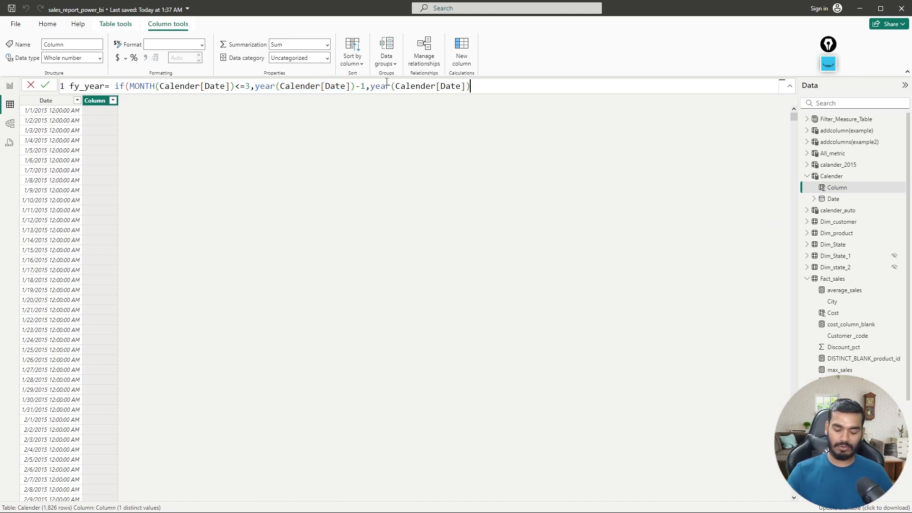
{"action": "type", "text": ")"}
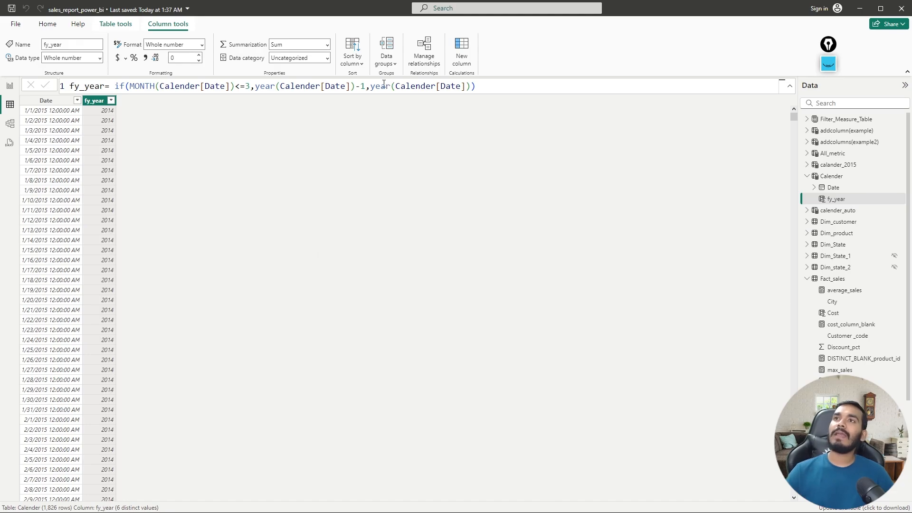
Filter the Calender table's fy_year column to show only 2014.
{"action": "left_click", "coordinate": [110, 101]}
{"action": "left_click", "coordinate": [130, 196]}
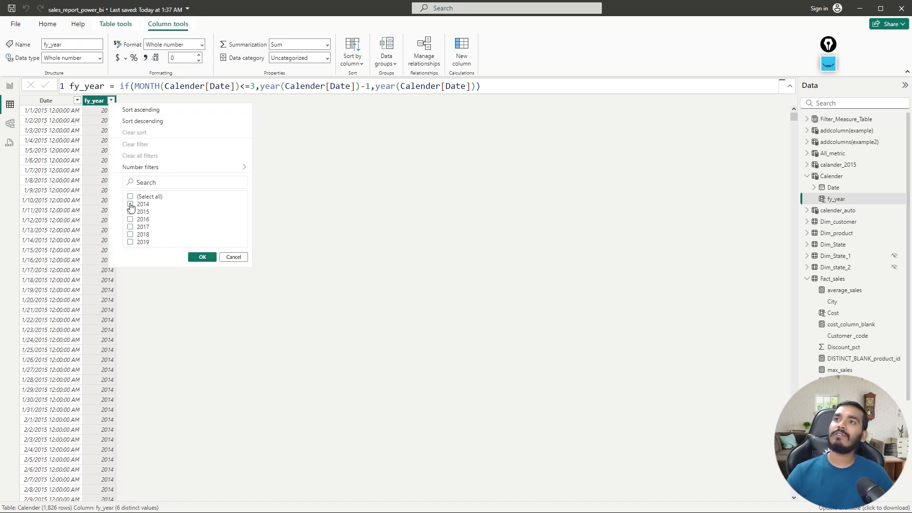
{"action": "left_click", "coordinate": [130, 204]}
{"action": "left_click", "coordinate": [196, 258]}
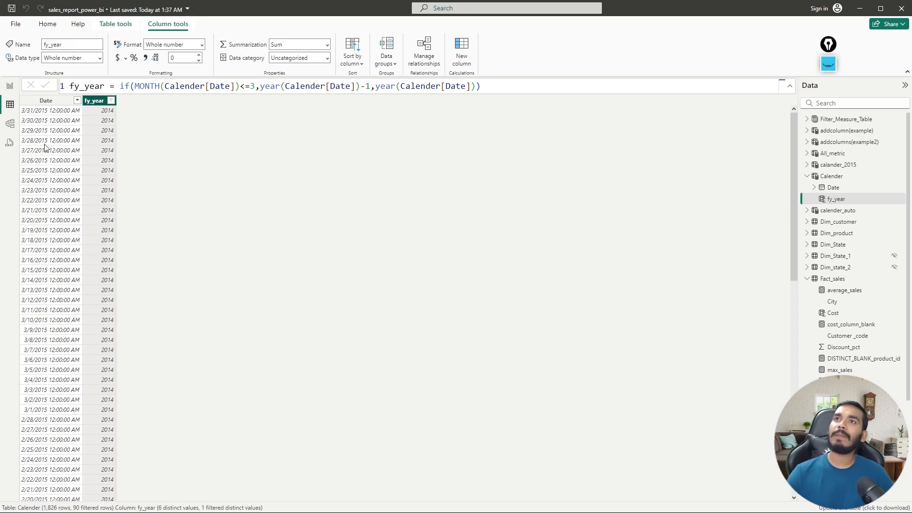
Sort the Date column in ascending order and check the first and last dates assigned to fiscal year 2014.
{"action": "left_click", "coordinate": [77, 100]}
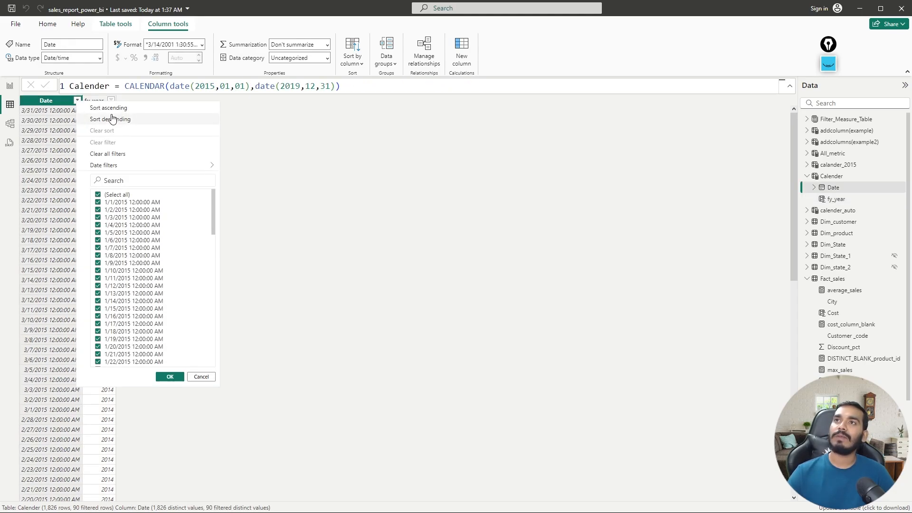
{"action": "left_click", "coordinate": [109, 107]}
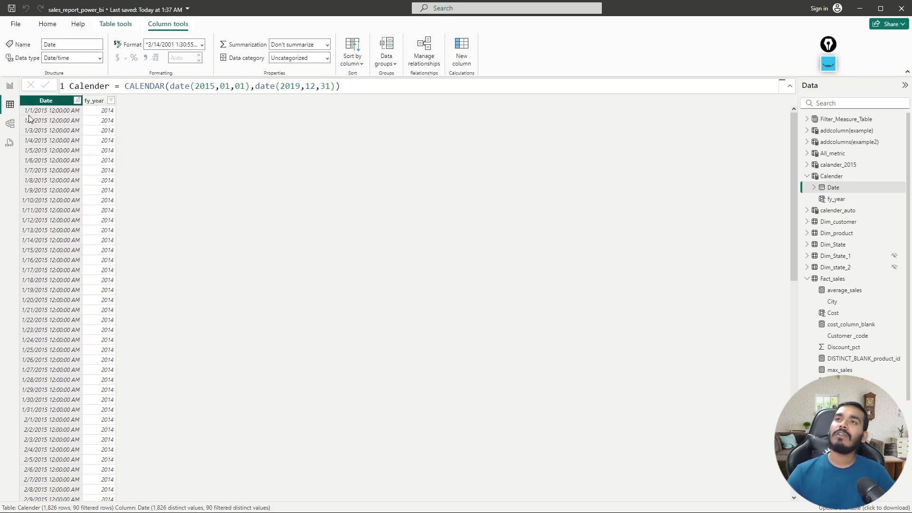
{"action": "scroll", "coordinate": [50, 216], "scroll_direction": "down", "scroll_amount": 10}
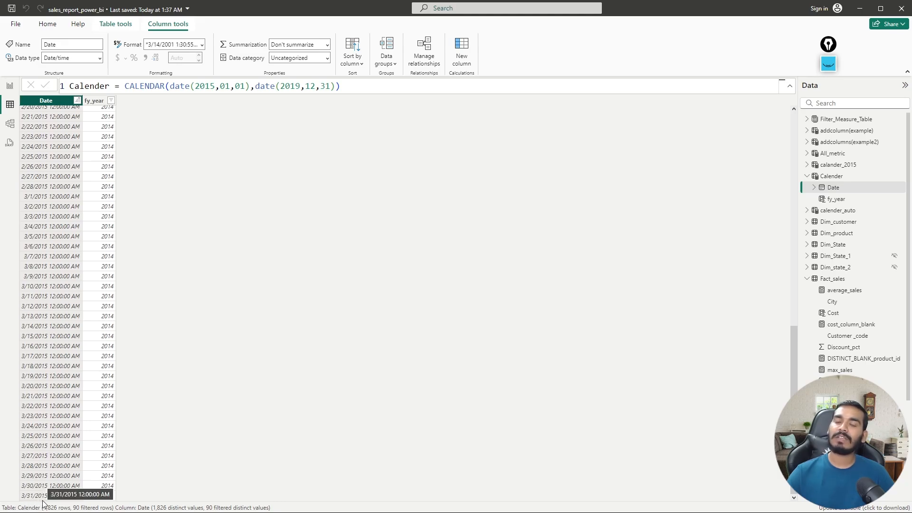
{"action": "scroll", "coordinate": [88, 150], "scroll_direction": "up", "scroll_amount": 10}
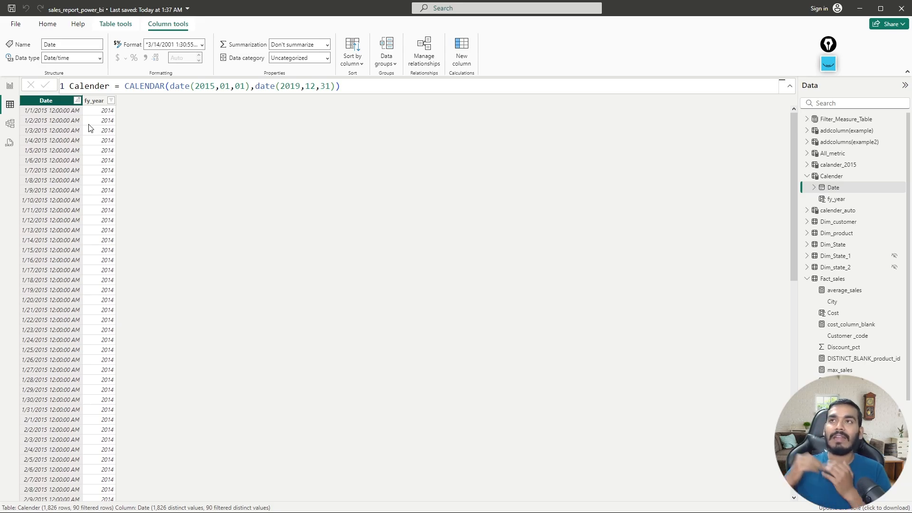
Switch the fy_year filter to show only 2015.
{"action": "left_click", "coordinate": [94, 100]}
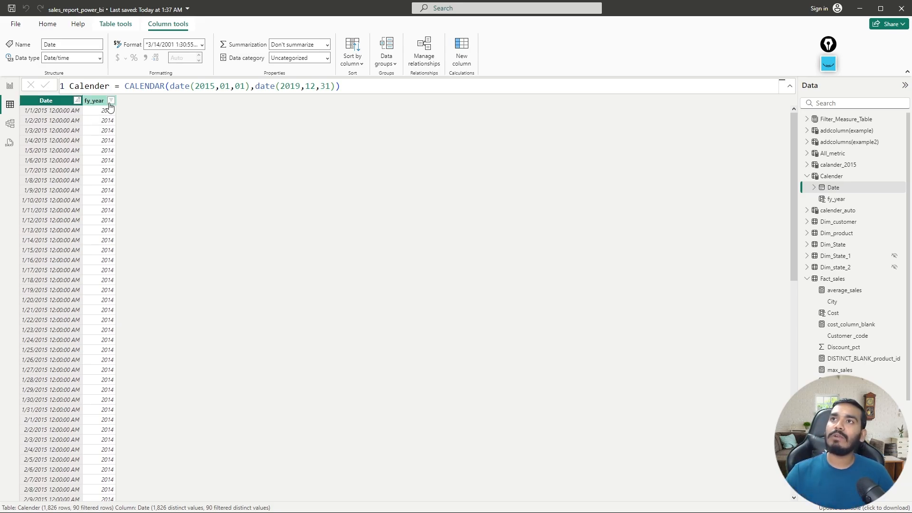
{"action": "left_click", "coordinate": [111, 100]}
{"action": "left_click", "coordinate": [129, 205]}
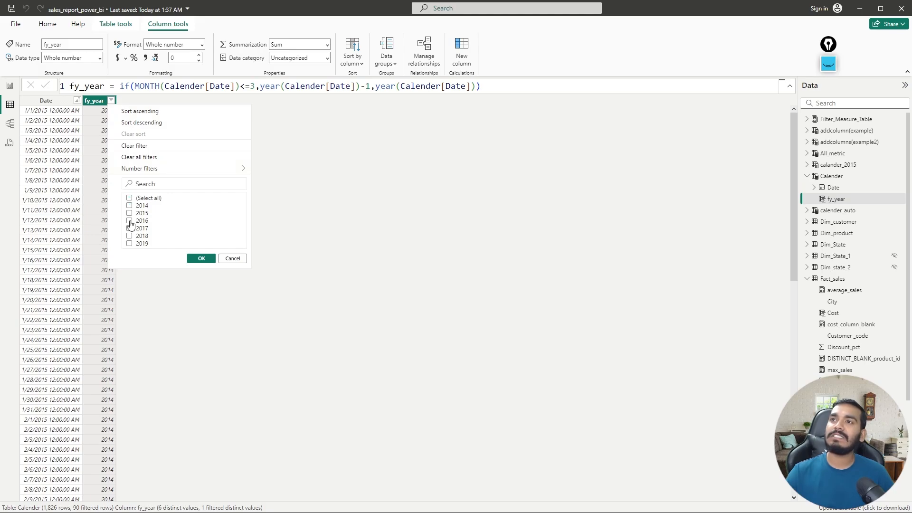
{"action": "left_click", "coordinate": [208, 259]}
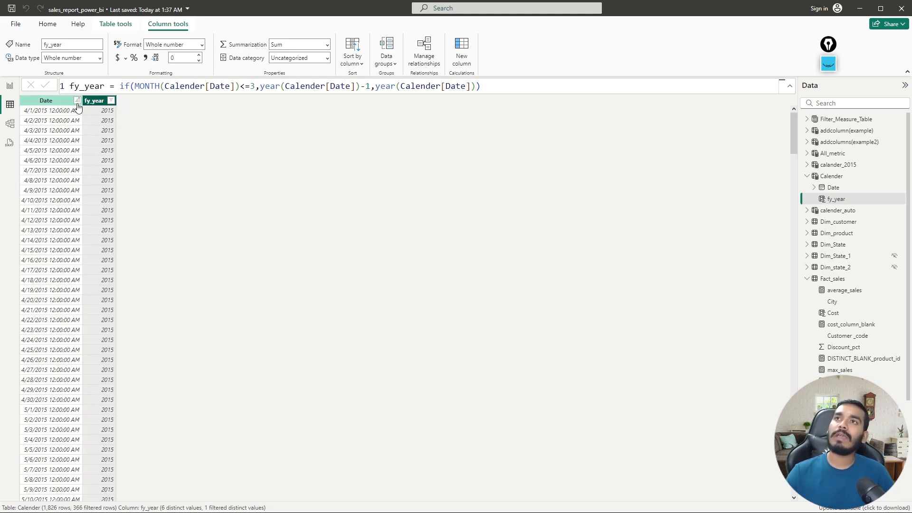
Review the Date column's filter values to check the first and last dates assigned to fiscal year 2015.
{"action": "left_click", "coordinate": [46, 100]}
{"action": "left_click", "coordinate": [77, 100]}
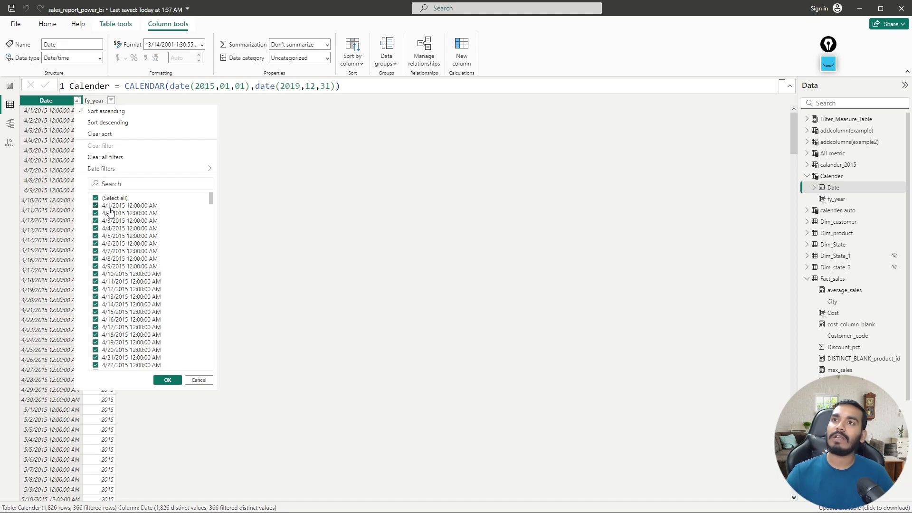
{"action": "left_click_drag", "start_coordinate": [211, 199], "coordinate": [209, 365]}
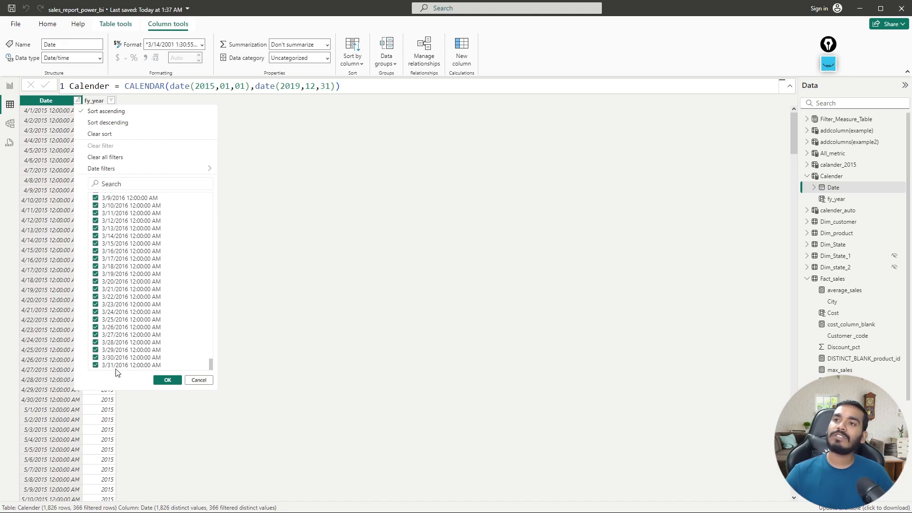
{"action": "left_click", "coordinate": [167, 379]}
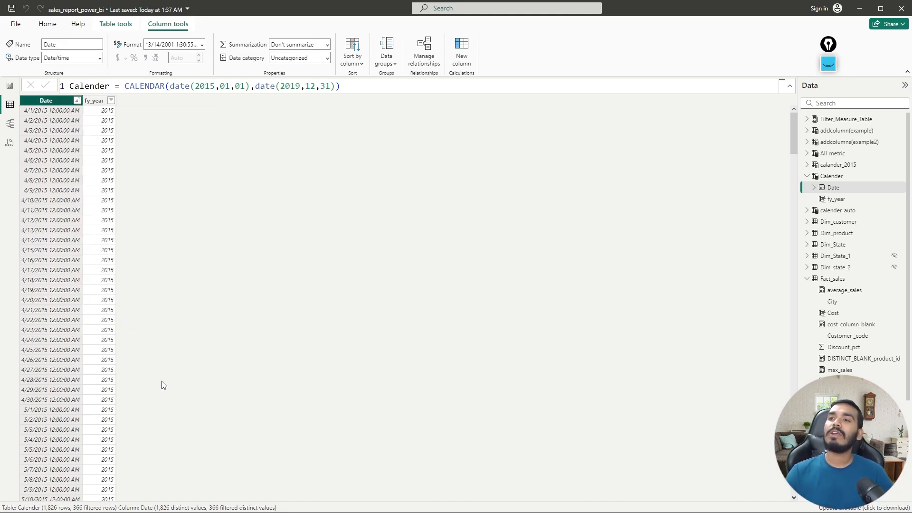
Filter fy_year to 2019 only and check the range of dates assigned to that fiscal year.
{"action": "left_click", "coordinate": [111, 101]}
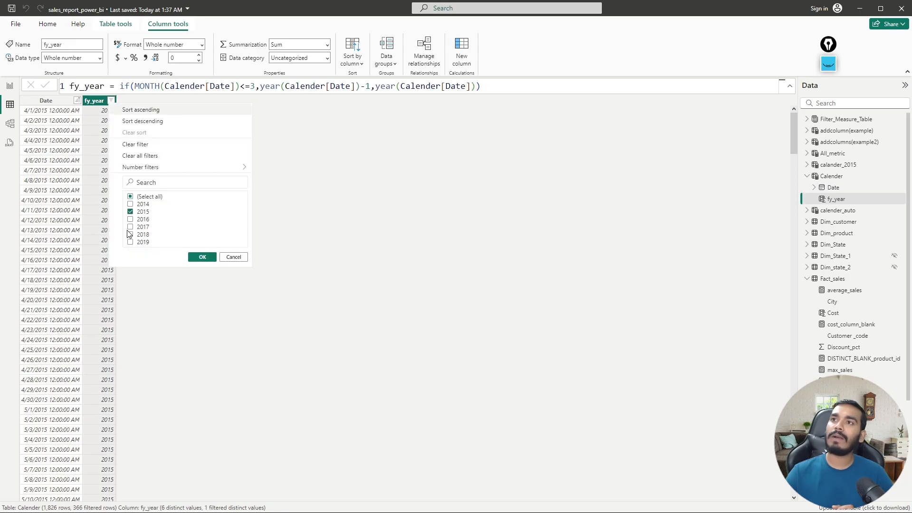
{"action": "left_click", "coordinate": [129, 212]}
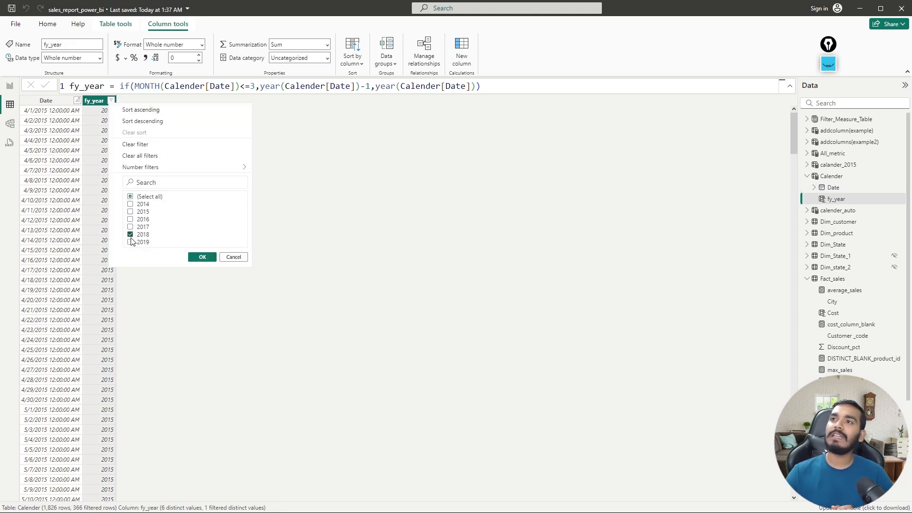
{"action": "left_click", "coordinate": [131, 243]}
{"action": "left_click", "coordinate": [130, 234]}
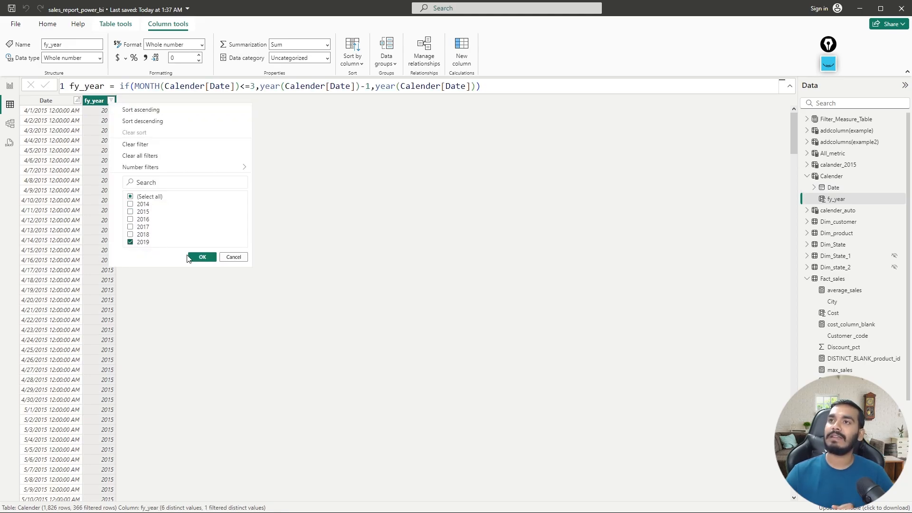
{"action": "left_click", "coordinate": [201, 257]}
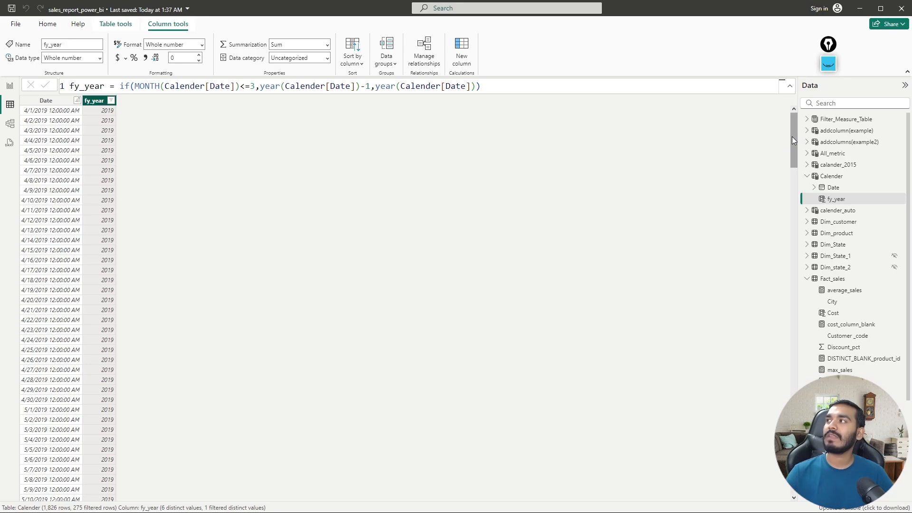
{"action": "left_click_drag", "start_coordinate": [791, 135], "coordinate": [761, 466]}
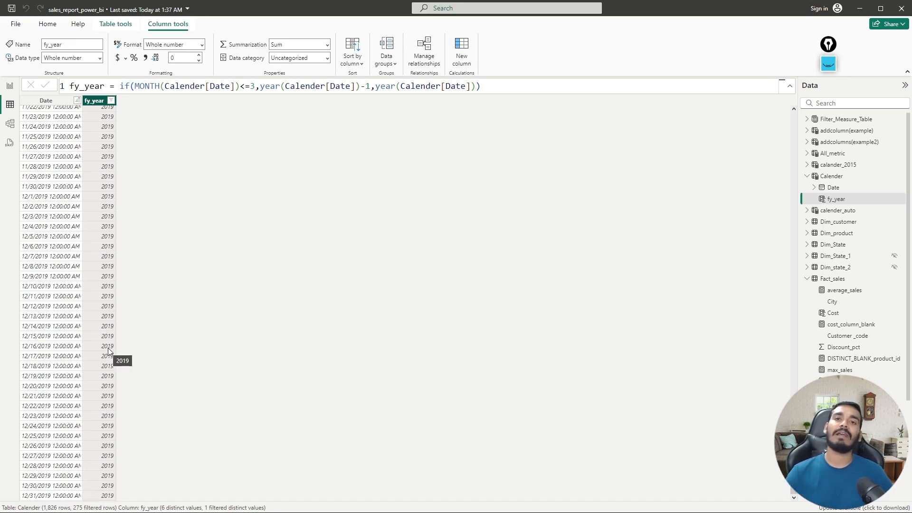
{"action": "scroll", "coordinate": [109, 351], "scroll_direction": "up", "scroll_amount": 20}
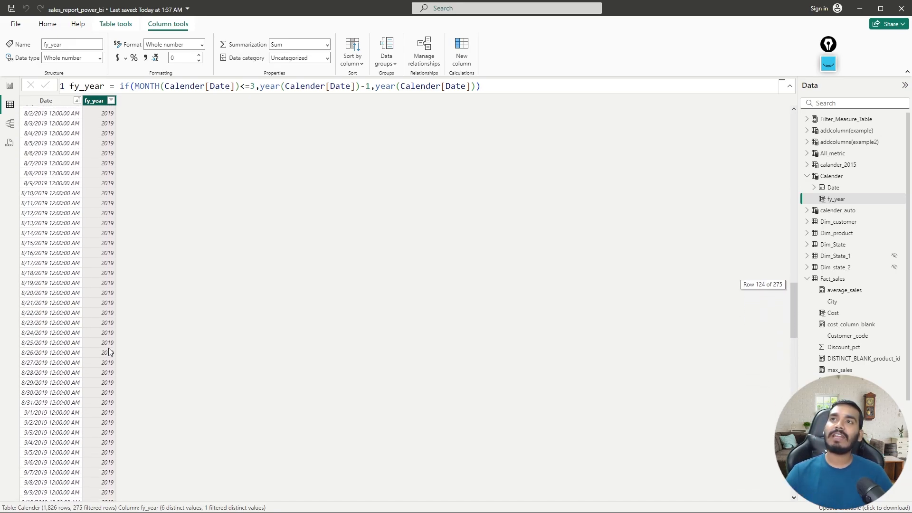
Remove the fy_year filter so all Calender rows are included, and switch to the report view.
{"action": "left_click", "coordinate": [110, 100]}
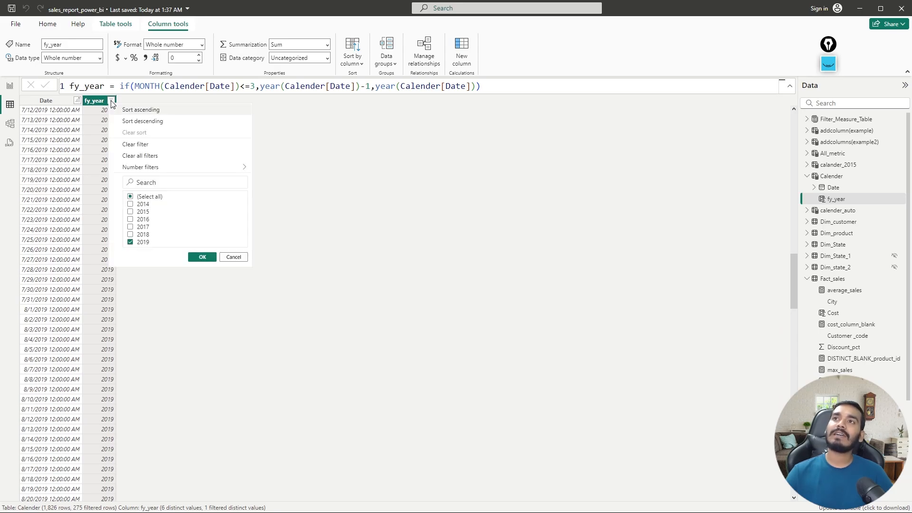
{"action": "left_click", "coordinate": [130, 196]}
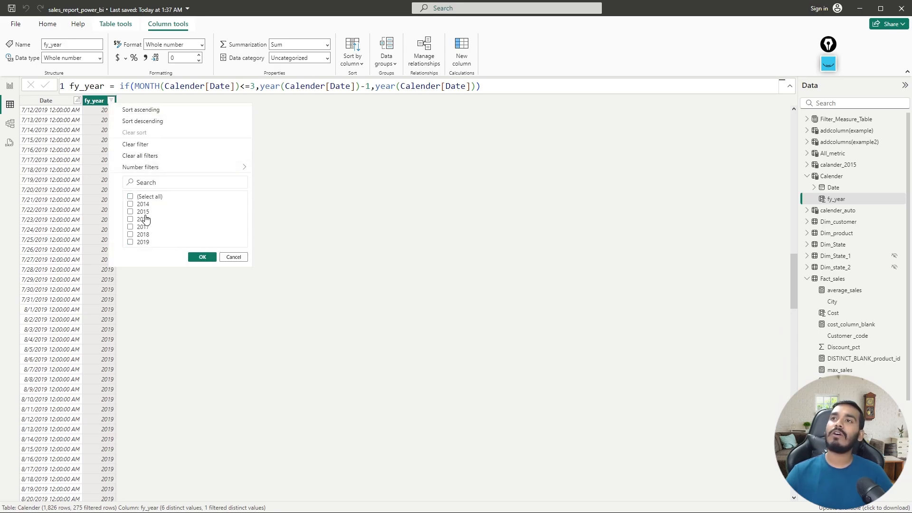
{"action": "left_click", "coordinate": [131, 204]}
{"action": "left_click", "coordinate": [202, 257]}
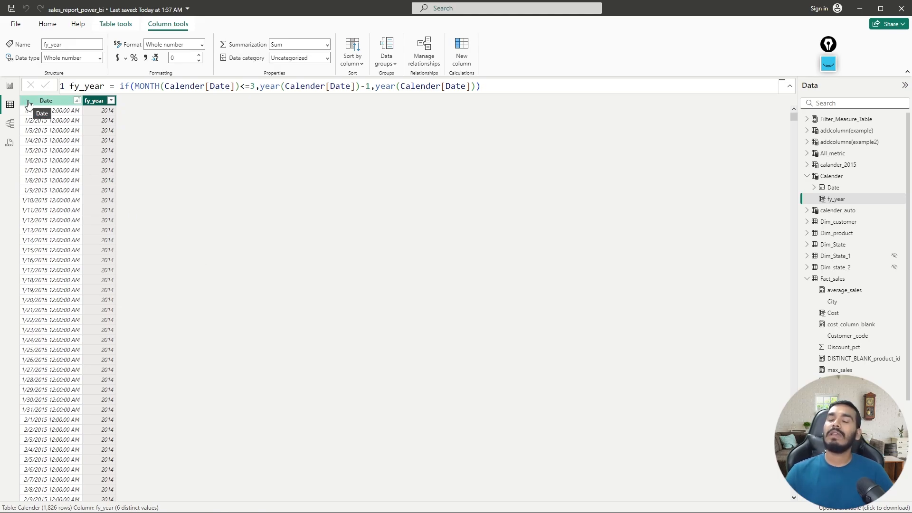
{"action": "left_click", "coordinate": [10, 87]}
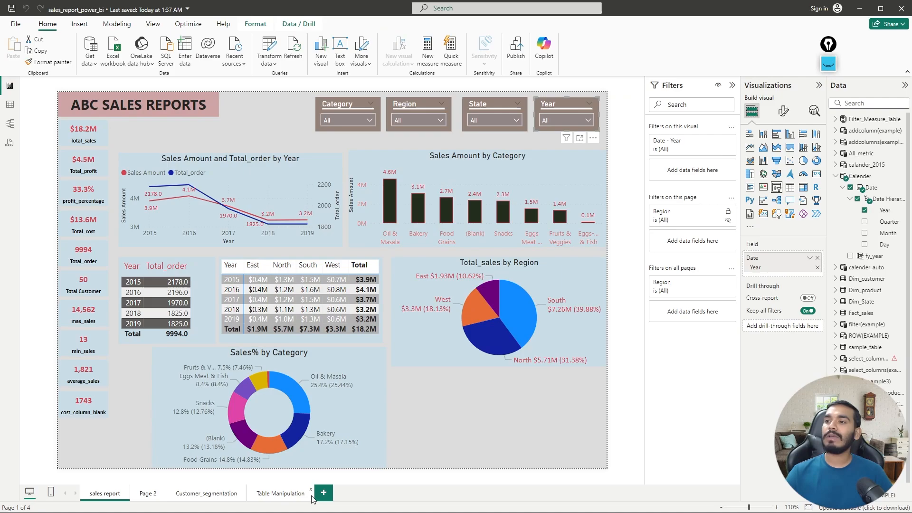
{"action": "left_click", "coordinate": [280, 494]}
{"action": "left_click", "coordinate": [325, 494]}
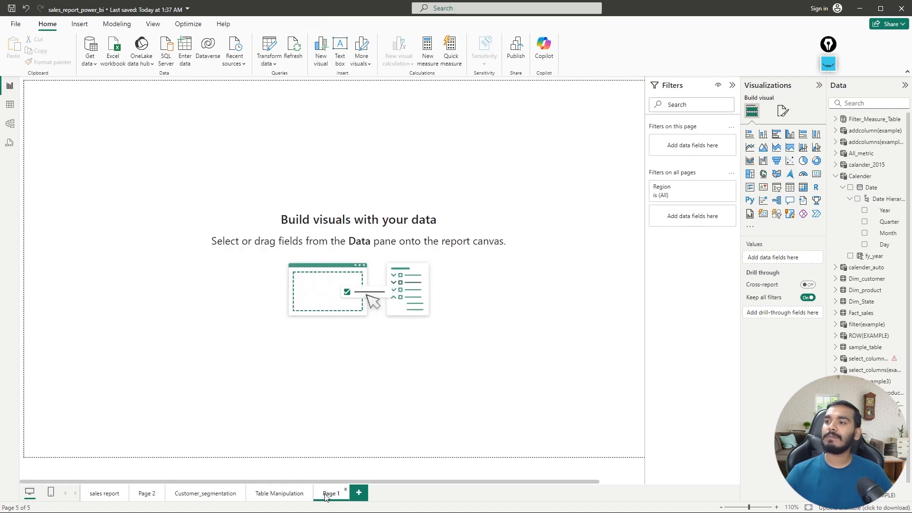
{"action": "left_click", "coordinate": [118, 497]}
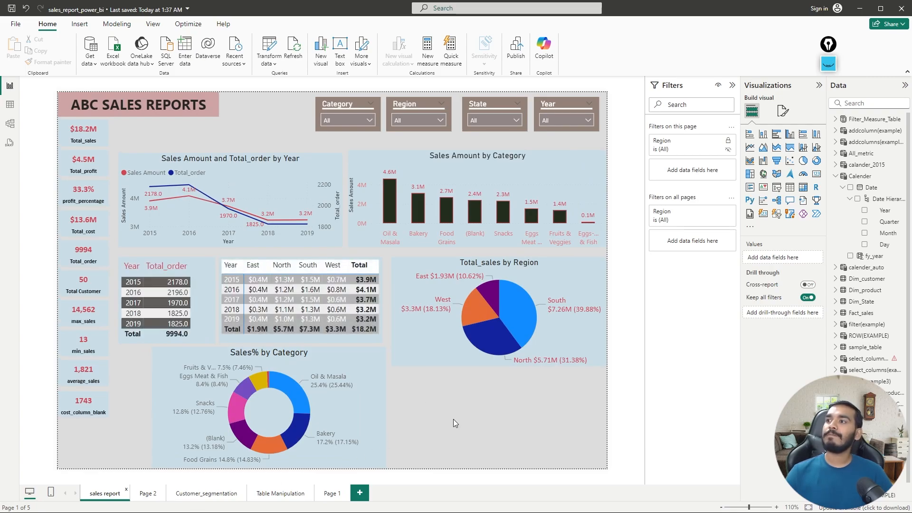
{"action": "left_click", "coordinate": [330, 495]}
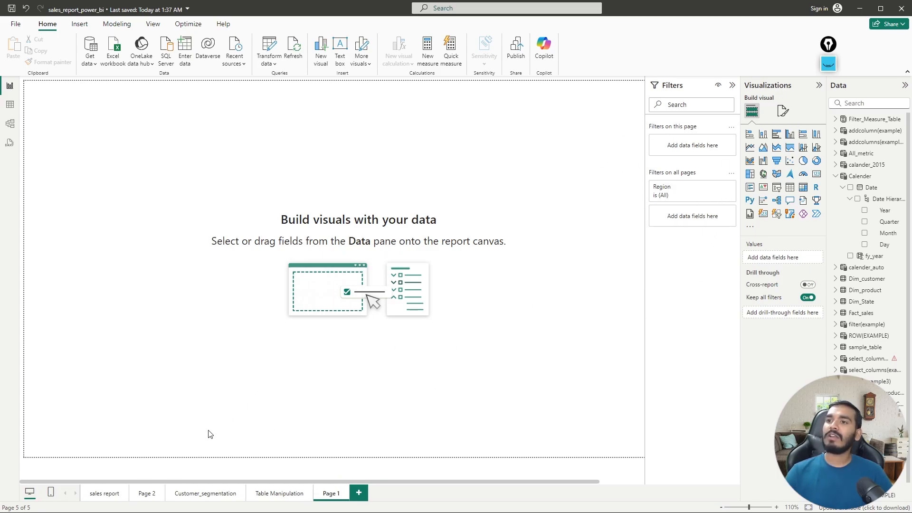
{"action": "left_click", "coordinate": [346, 491]}
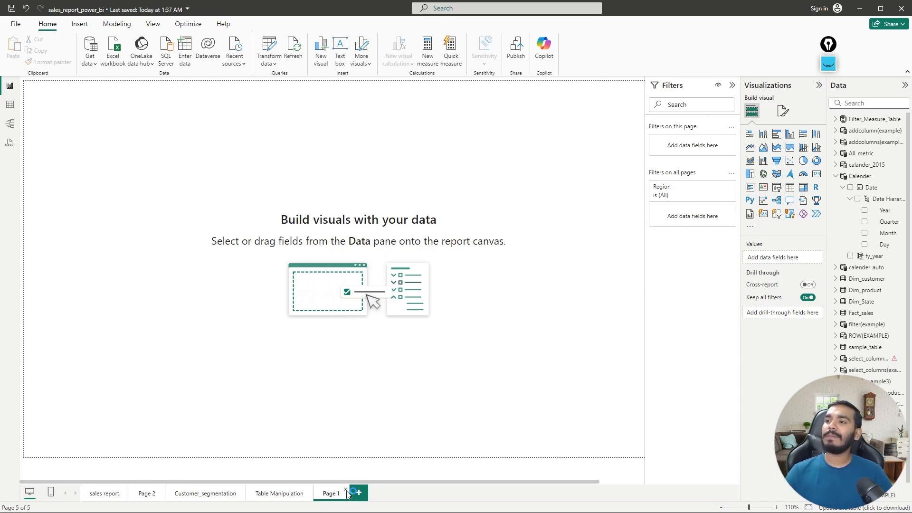
{"action": "left_click", "coordinate": [535, 281]}
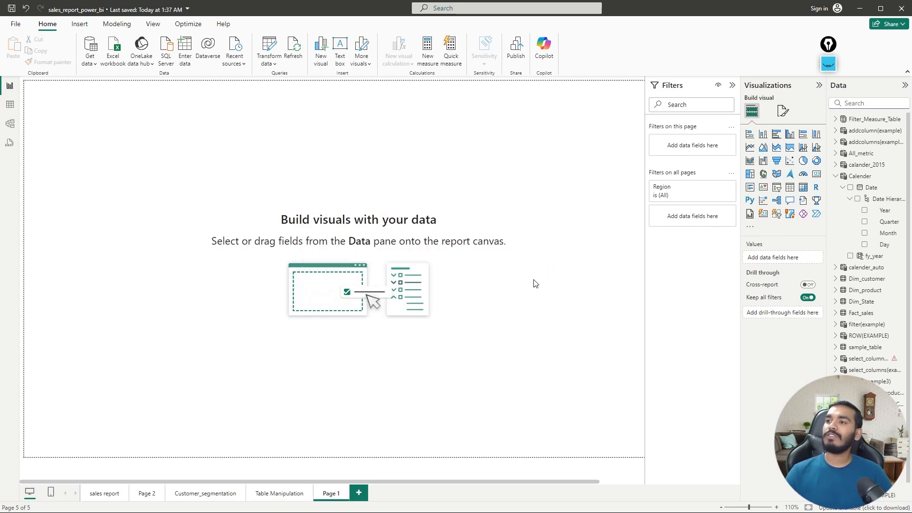
Duplicate the sales report page.
{"action": "left_click", "coordinate": [102, 494]}
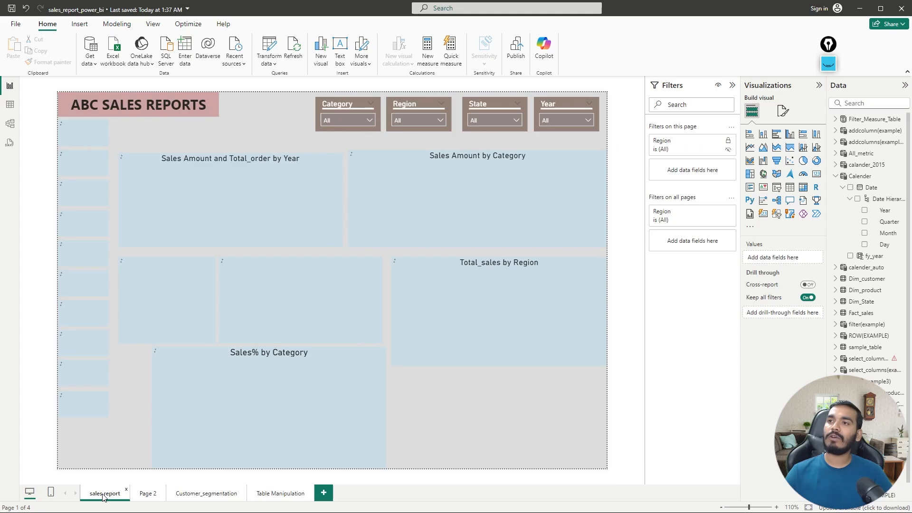
{"action": "right_click", "coordinate": [103, 495]}
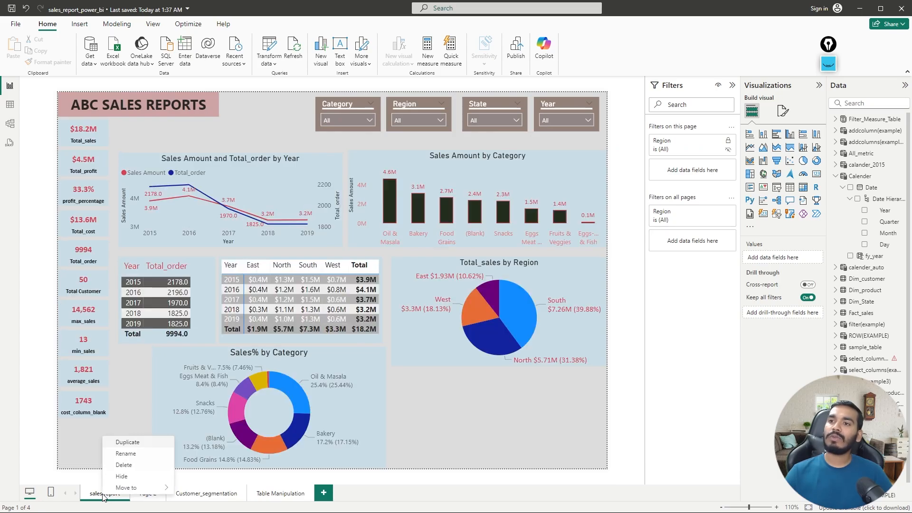
{"action": "left_click", "coordinate": [140, 443]}
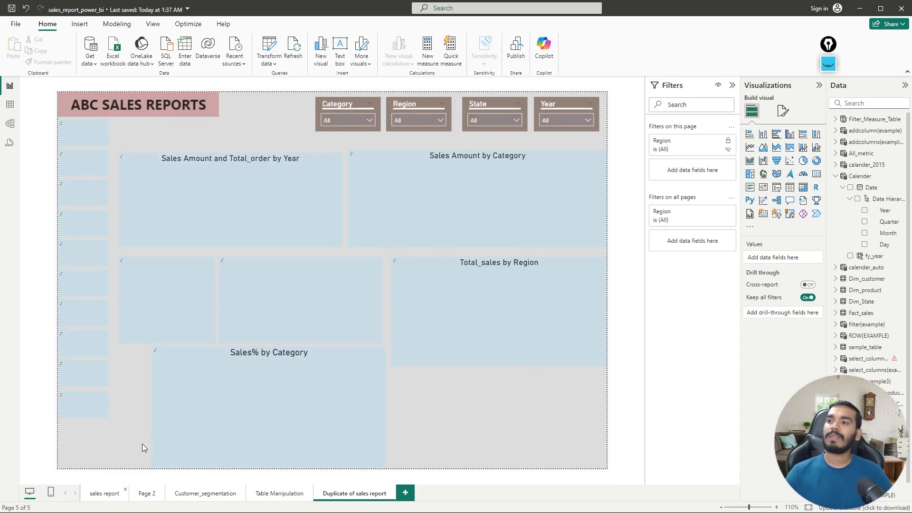
Rename the duplicated report page as "SALES_REPORTS BY fy".
{"action": "double_click", "coordinate": [364, 497]}
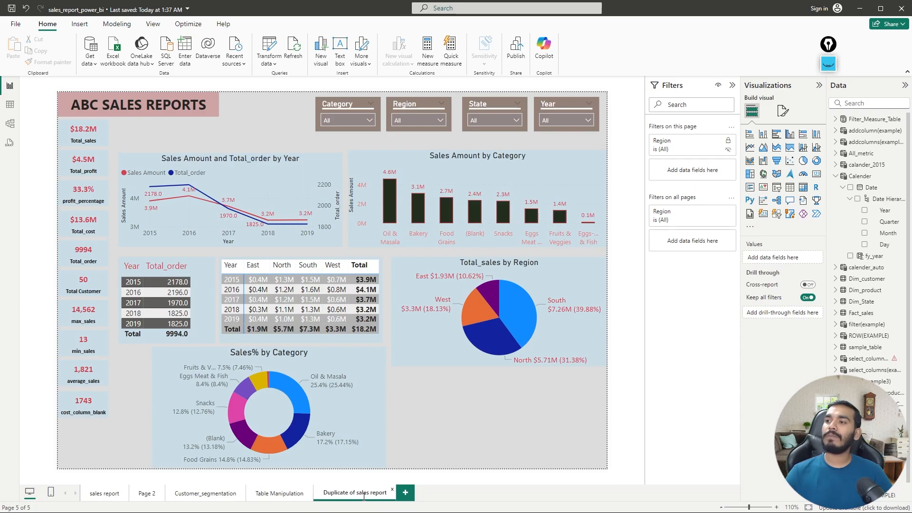
{"action": "key", "text": "BackSpace"}
{"action": "key", "text": "BackSpace"}
{"action": "key", "text": "BackSpace"}
{"action": "key", "text": "BackSpace"}
{"action": "key", "text": "BackSpace"}
{"action": "key", "text": "BackSpace"}
{"action": "key", "text": "BackSpace"}
{"action": "key", "text": "BackSpace"}
{"action": "key", "text": "BackSpace"}
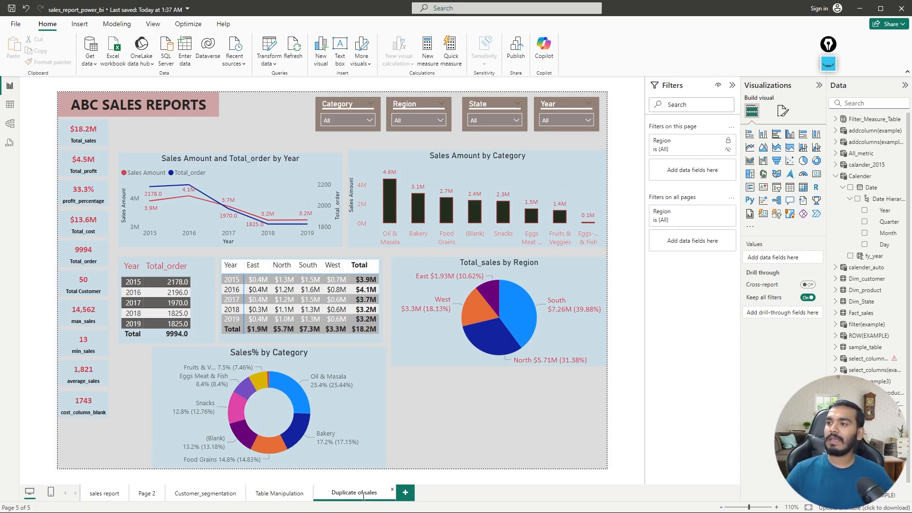
{"action": "key", "text": "BackSpace"}
{"action": "key", "text": "BackSpace"}
{"action": "key", "text": "BackSpace"}
{"action": "key", "text": "BackSpace"}
{"action": "key", "text": "BackSpace"}
{"action": "key", "text": "BackSpace"}
{"action": "key", "text": "BackSpace"}
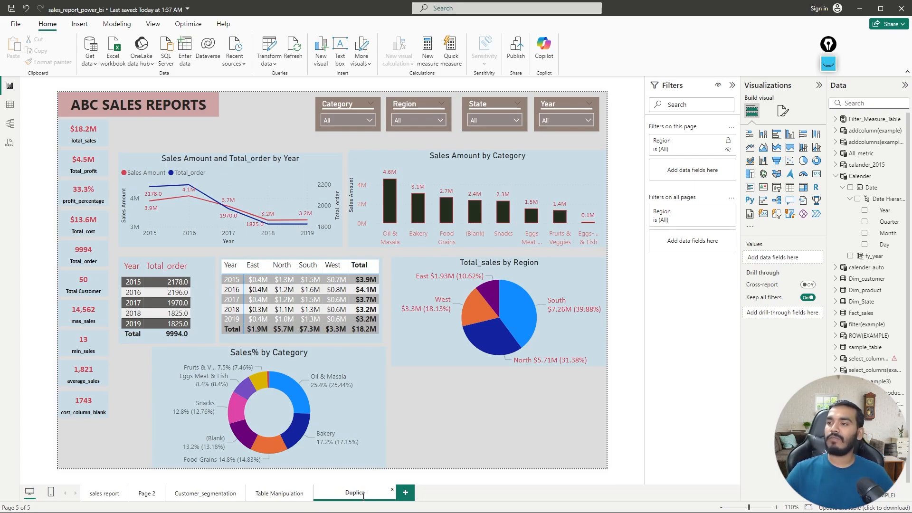
{"action": "key", "text": "BackSpace"}
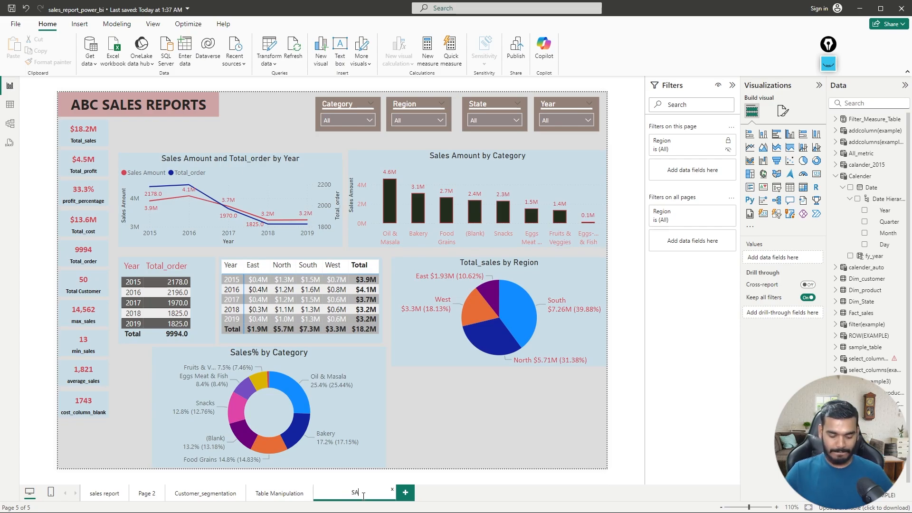
{"action": "type", "text": "SALES_REPORTS"}
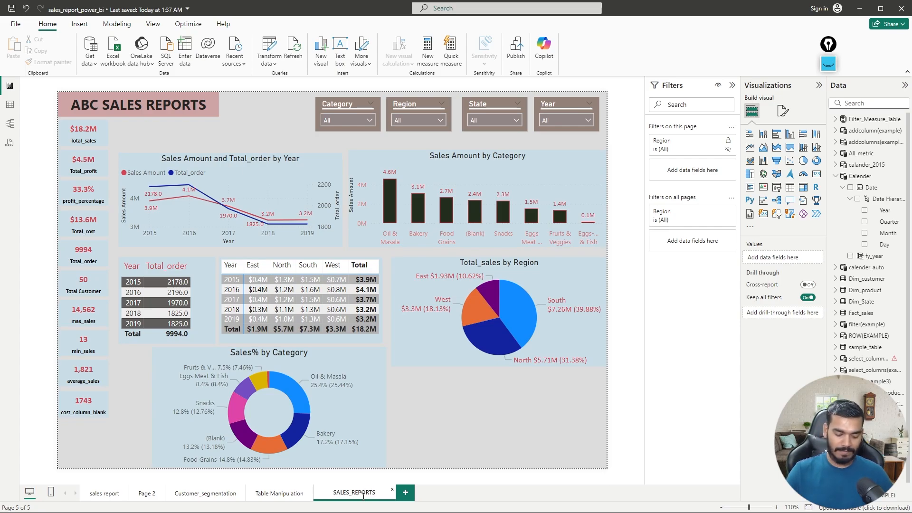
{"action": "type", "text": " BY fy"}
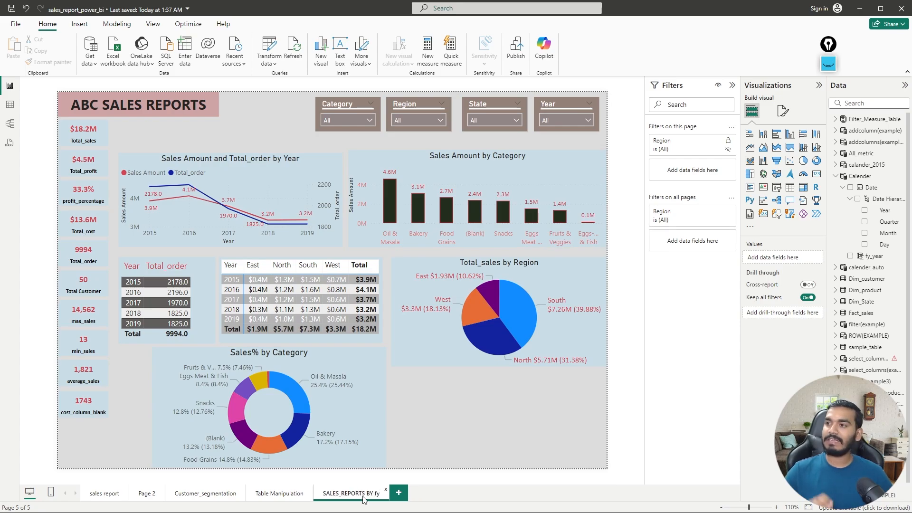
{"action": "key", "text": "Return"}
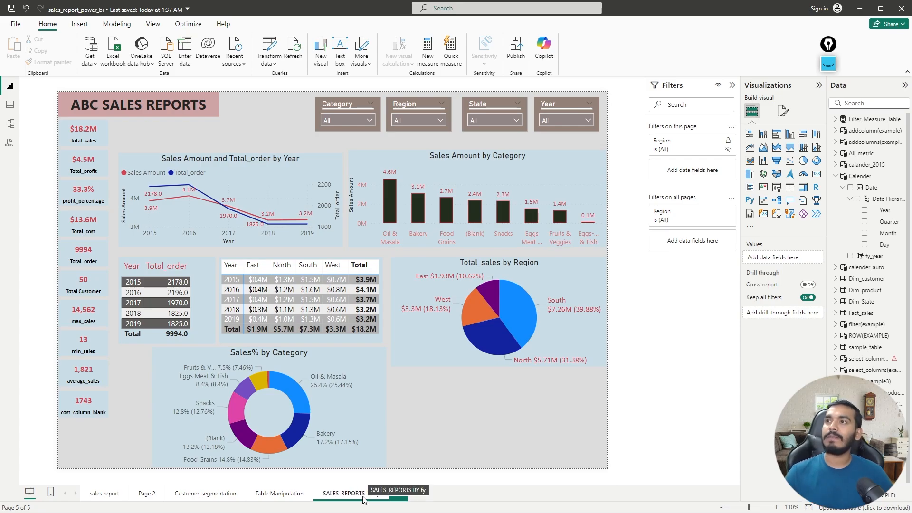
Replace the Date year hierarchy on the X-axis of the Sales Amount and Total_order line chart with fy_year from Calender.
{"action": "left_click", "coordinate": [153, 160]}
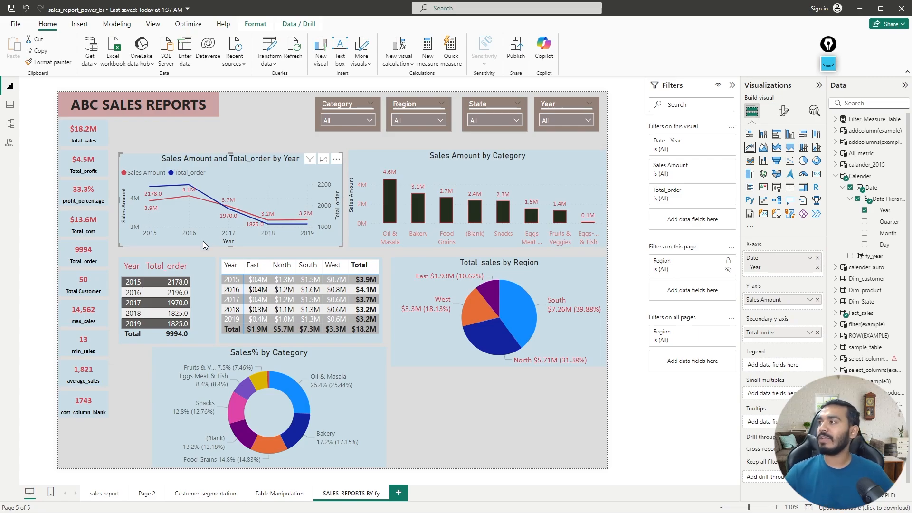
{"action": "left_click", "coordinate": [818, 259]}
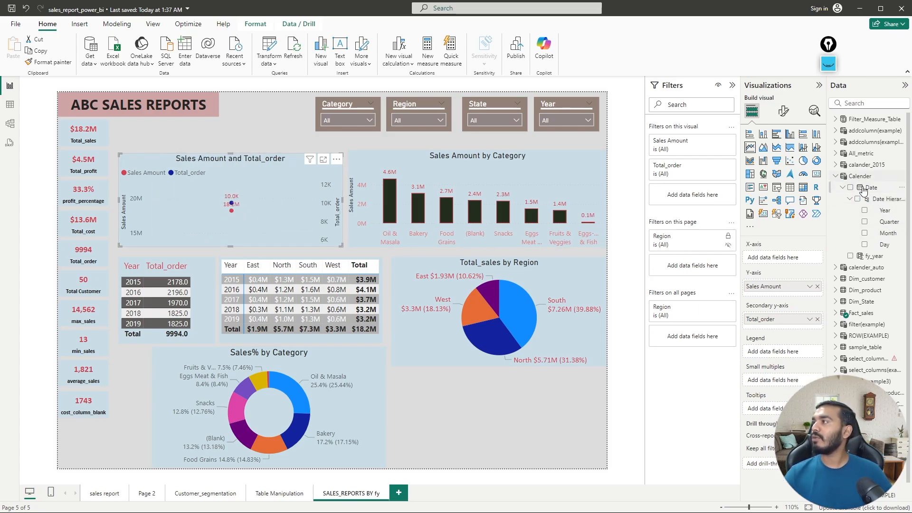
{"action": "left_click_drag", "start_coordinate": [860, 257], "coordinate": [797, 259]}
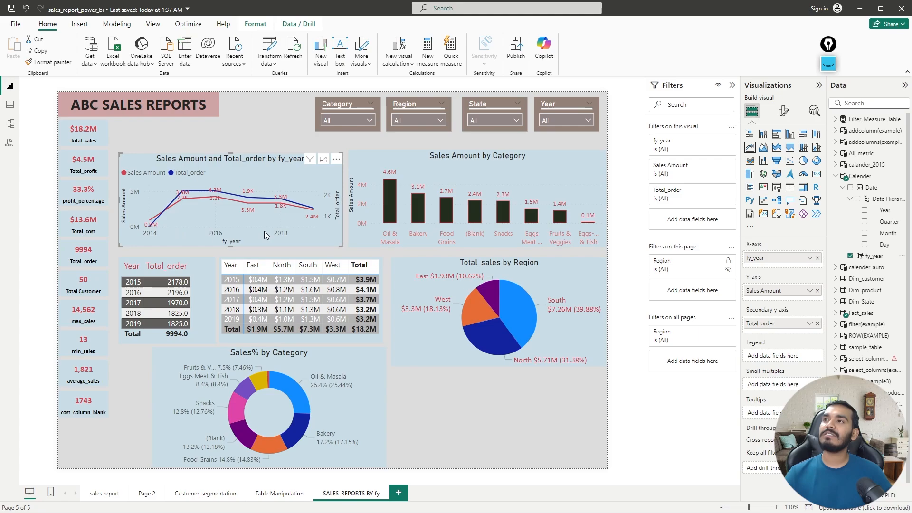
{"action": "mouse_move", "coordinate": [315, 212]}
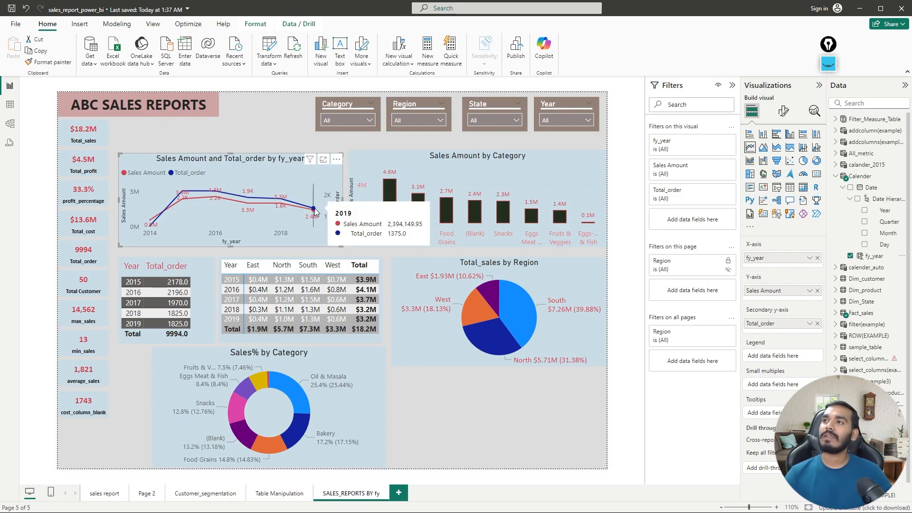
Replace Year with unsummarized fy_year in the Total_order table and resize the table so its rows fit beside the matrix.
{"action": "left_click", "coordinate": [200, 274]}
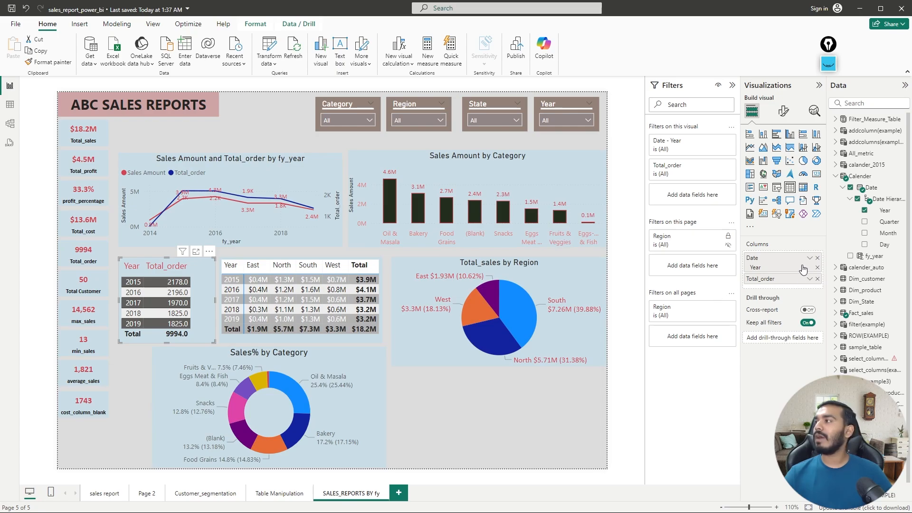
{"action": "left_click", "coordinate": [817, 259]}
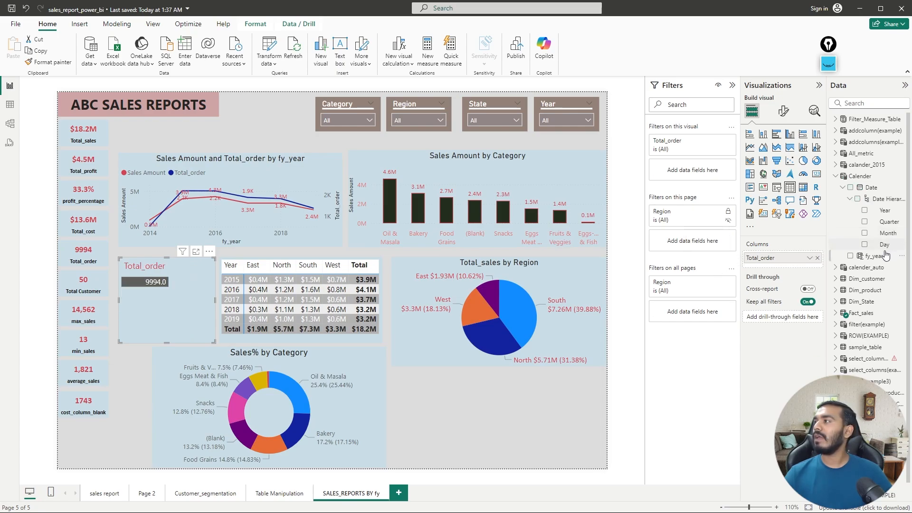
{"action": "left_click_drag", "start_coordinate": [876, 256], "coordinate": [794, 252]}
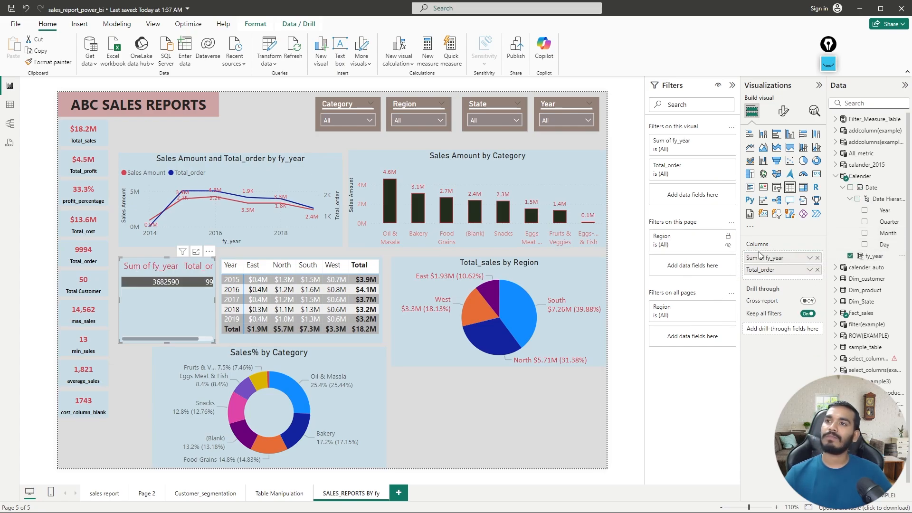
{"action": "left_click_drag", "start_coordinate": [211, 347], "coordinate": [251, 335]}
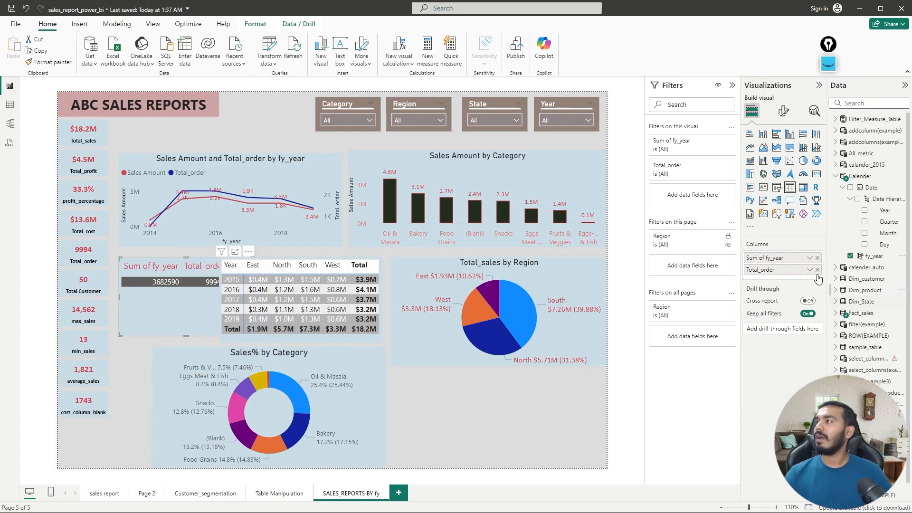
{"action": "left_click", "coordinate": [809, 257]}
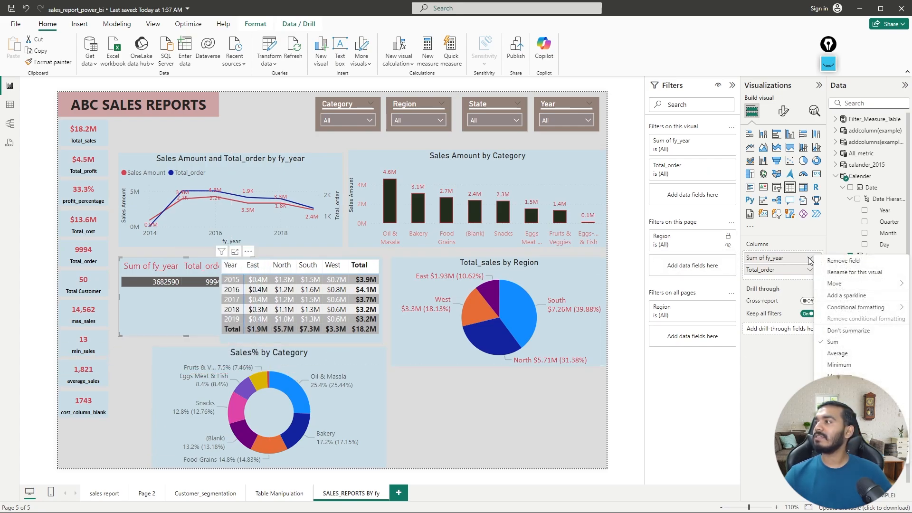
{"action": "left_click", "coordinate": [838, 331]}
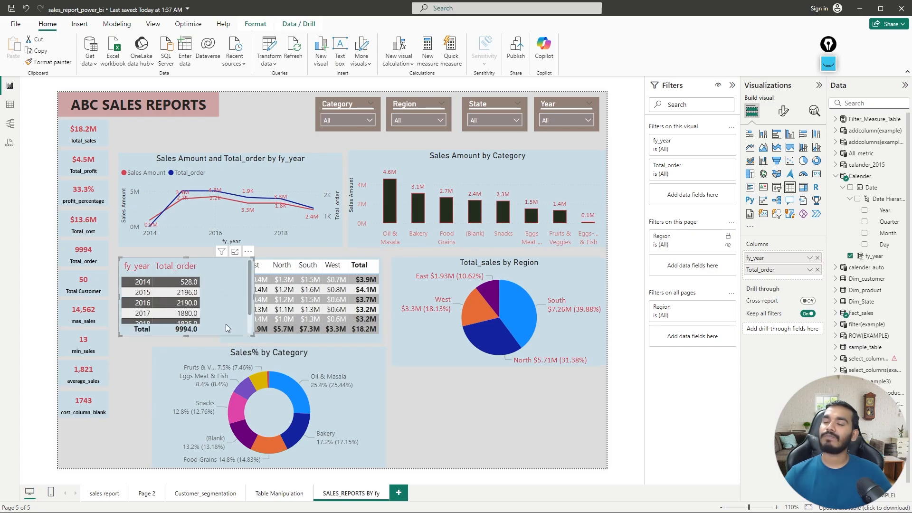
{"action": "left_click_drag", "start_coordinate": [253, 335], "coordinate": [207, 349]}
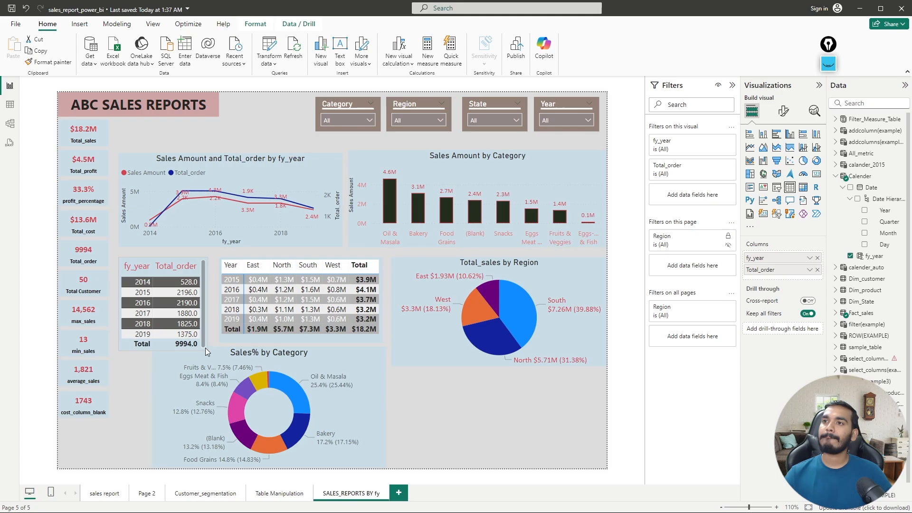
Replace the Date year hierarchy in the rows of the regional sales matrix with fy_year.
{"action": "left_click", "coordinate": [379, 335]}
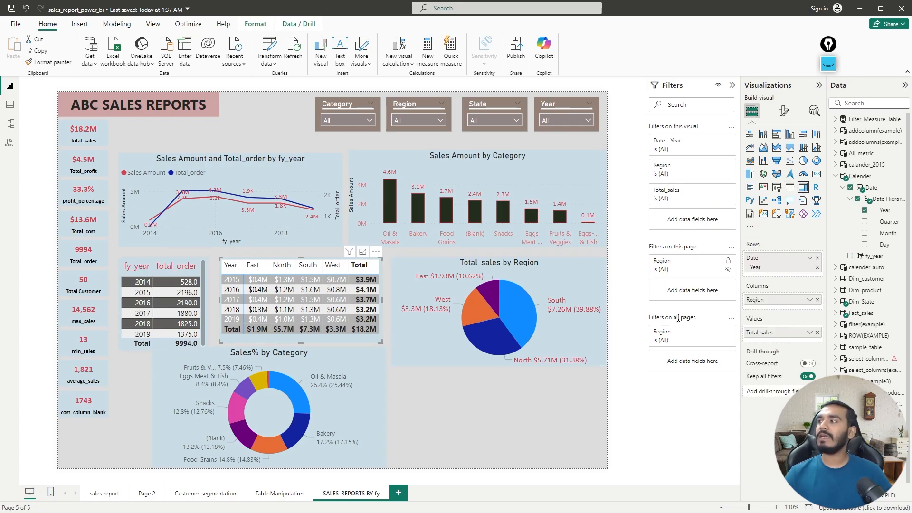
{"action": "left_click", "coordinate": [818, 258]}
{"action": "left_click_drag", "start_coordinate": [874, 256], "coordinate": [784, 259]}
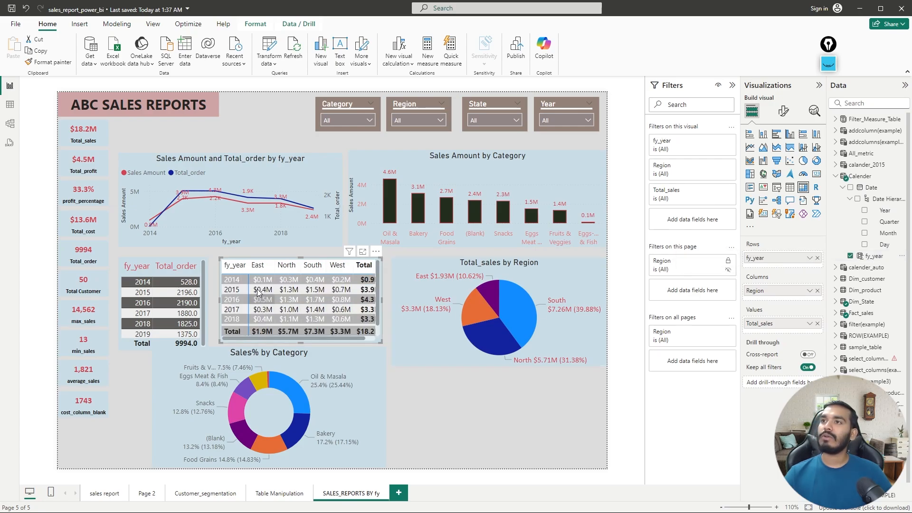
{"action": "scroll", "coordinate": [284, 313], "scroll_direction": "down", "scroll_amount": 1}
{"action": "scroll", "coordinate": [284, 314], "scroll_direction": "up", "scroll_amount": 1}
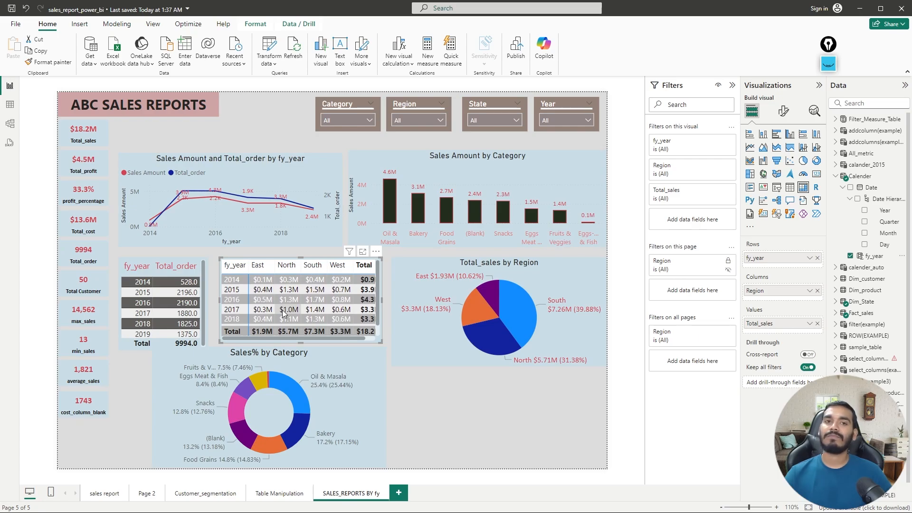
Replace the Year slicer's Date field with fy_year and check the list of years it offers.
{"action": "left_click", "coordinate": [560, 104]}
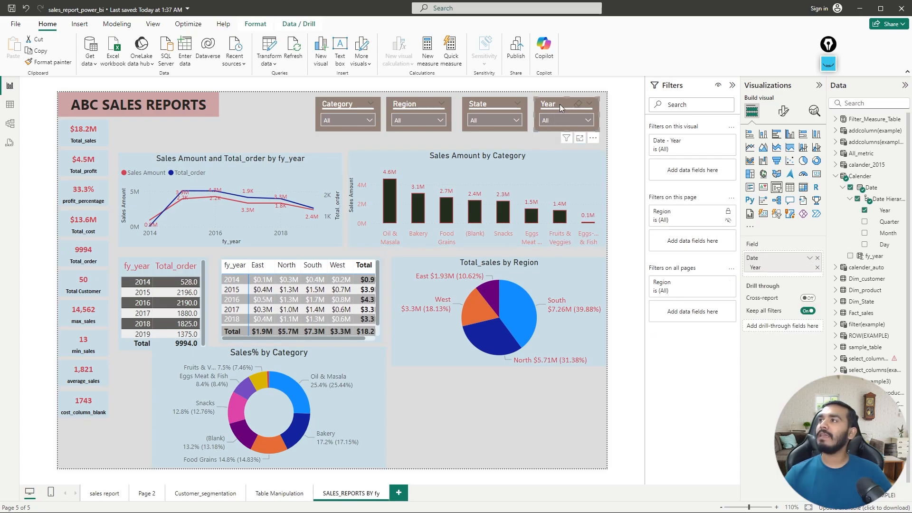
{"action": "left_click", "coordinate": [818, 258]}
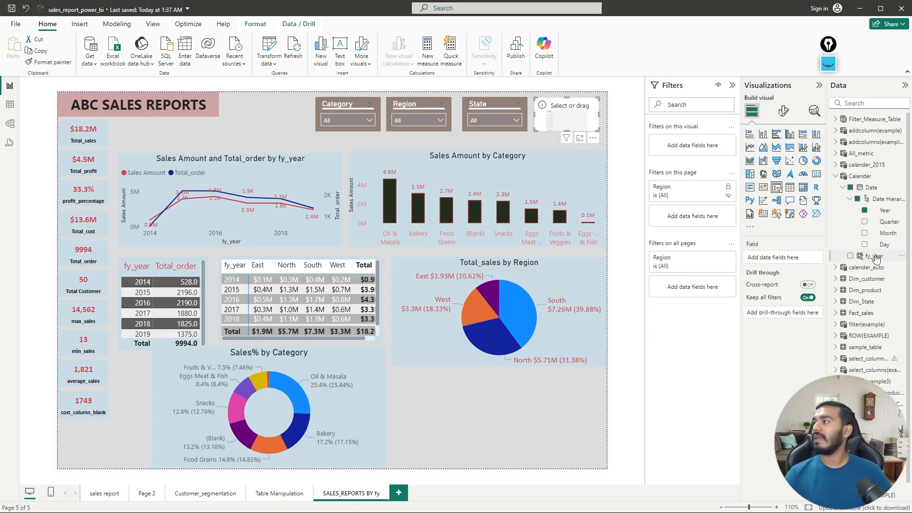
{"action": "left_click_drag", "start_coordinate": [873, 257], "coordinate": [803, 260]}
{"action": "left_click", "coordinate": [583, 122]}
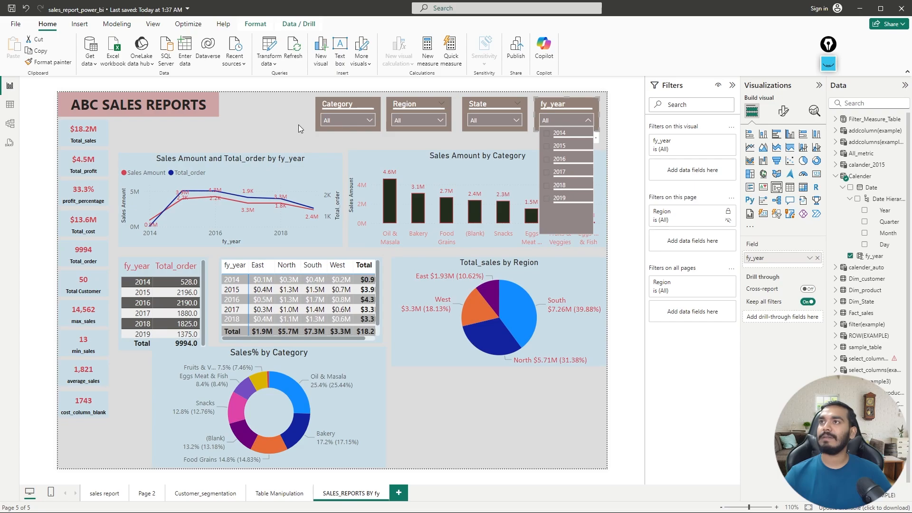
{"action": "left_click", "coordinate": [284, 125]}
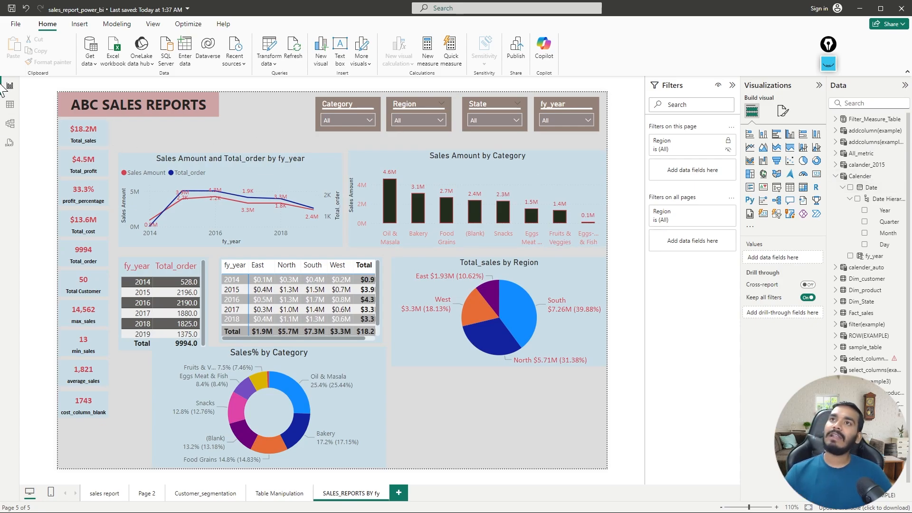
Add a calculated column to the Calender table in table view with the formula year = YEAR(Calender[Date]).
{"action": "left_click", "coordinate": [10, 105]}
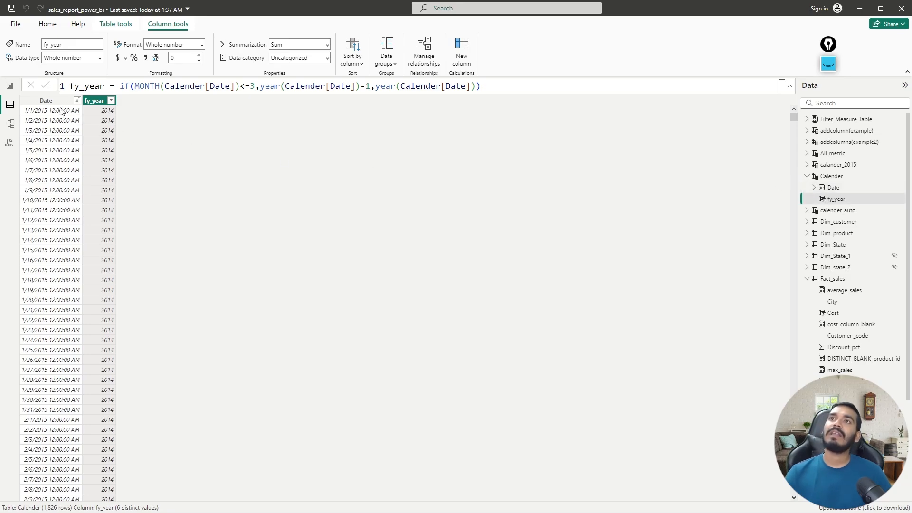
{"action": "left_click", "coordinate": [56, 105]}
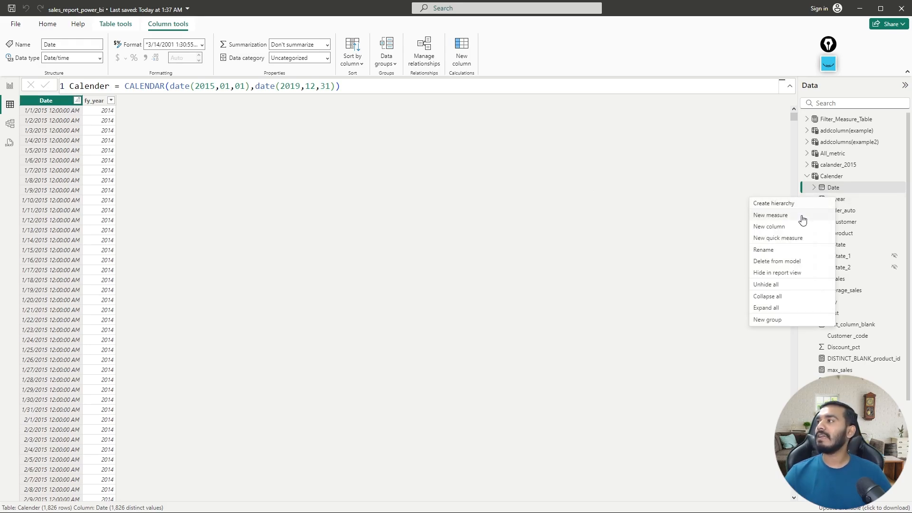
{"action": "left_click", "coordinate": [787, 227]}
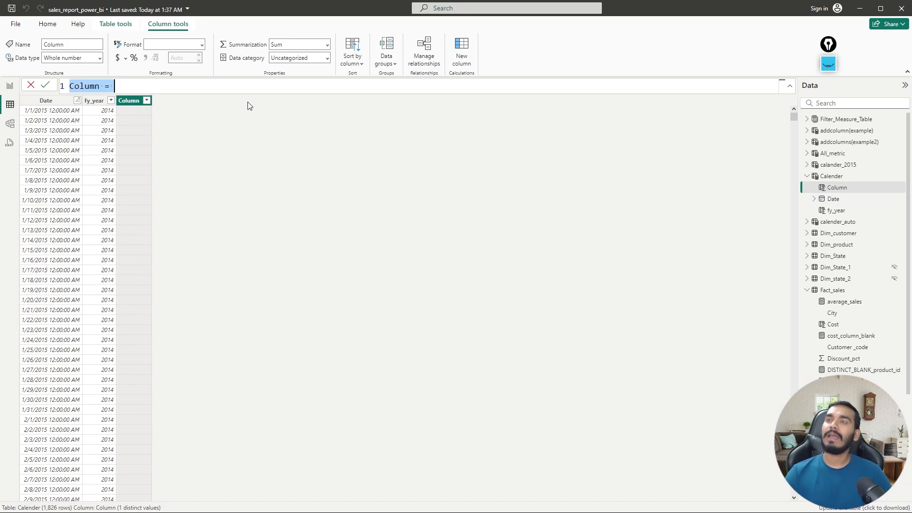
{"action": "key", "text": "BackSpace"}
{"action": "type", "text": "year"}
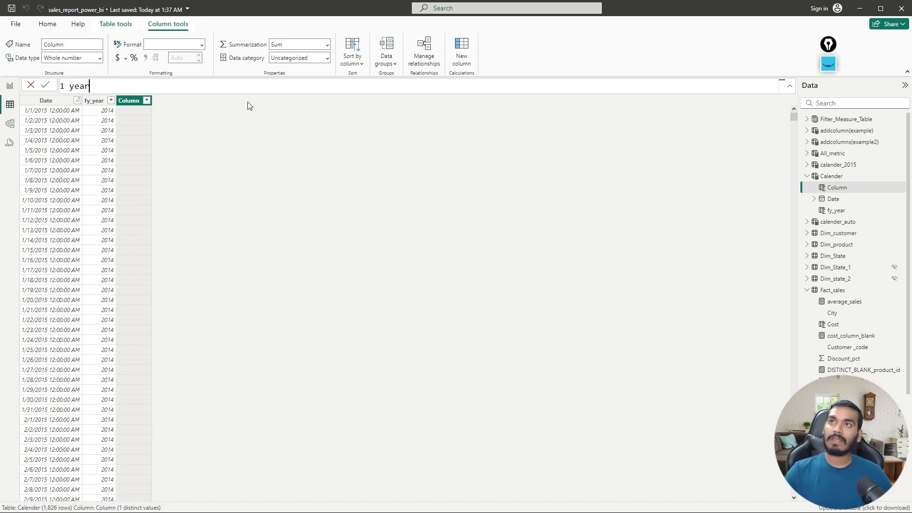
{"action": "type", "text": "=year"}
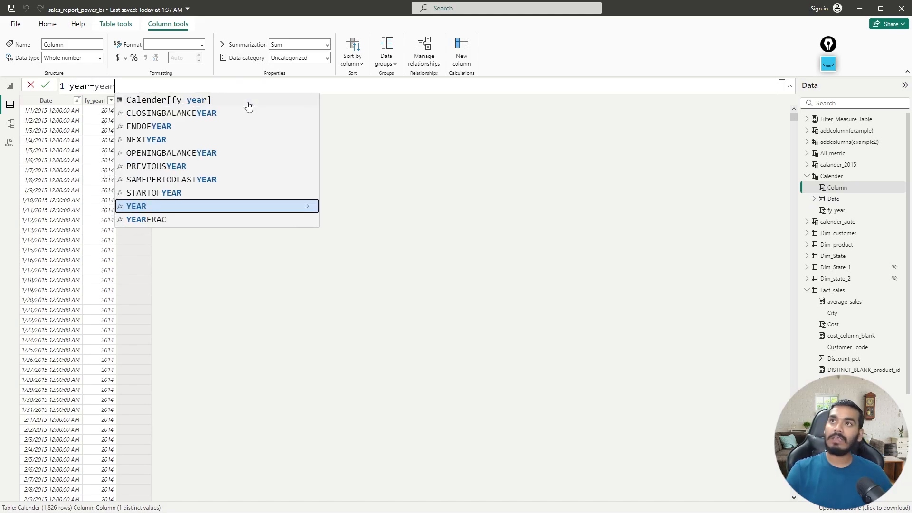
{"action": "key", "text": "Tab"}
{"action": "type", "text": "cale"}
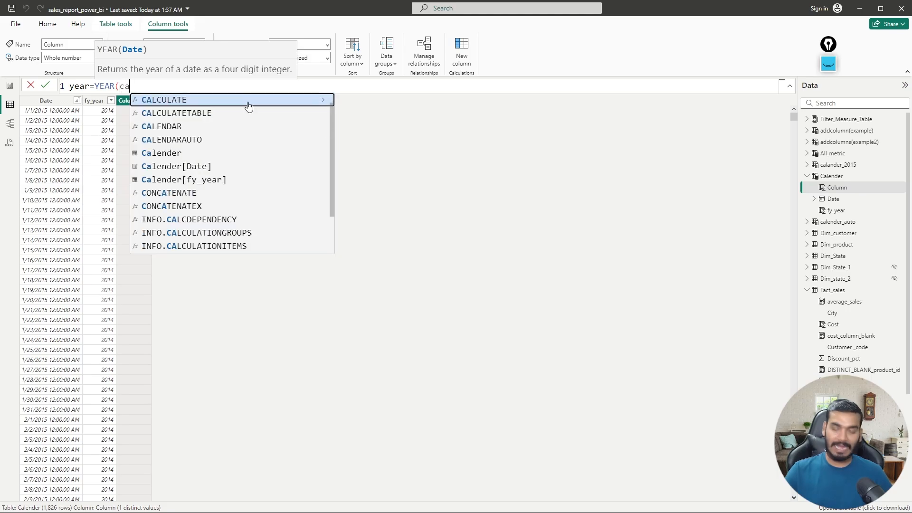
{"action": "key", "text": "Down"}
{"action": "key", "text": "Down"}
{"action": "key", "text": "Down"}
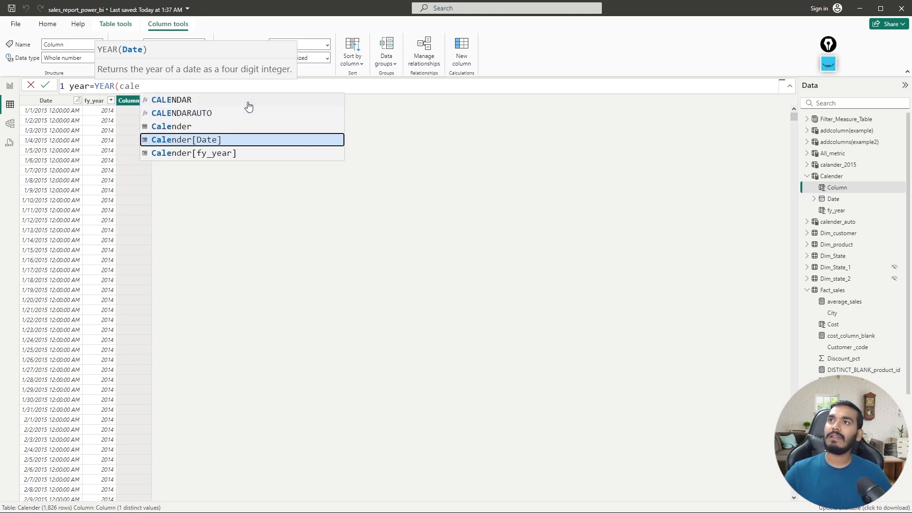
{"action": "key", "text": "Tab"}
{"action": "type", "text": ")"}
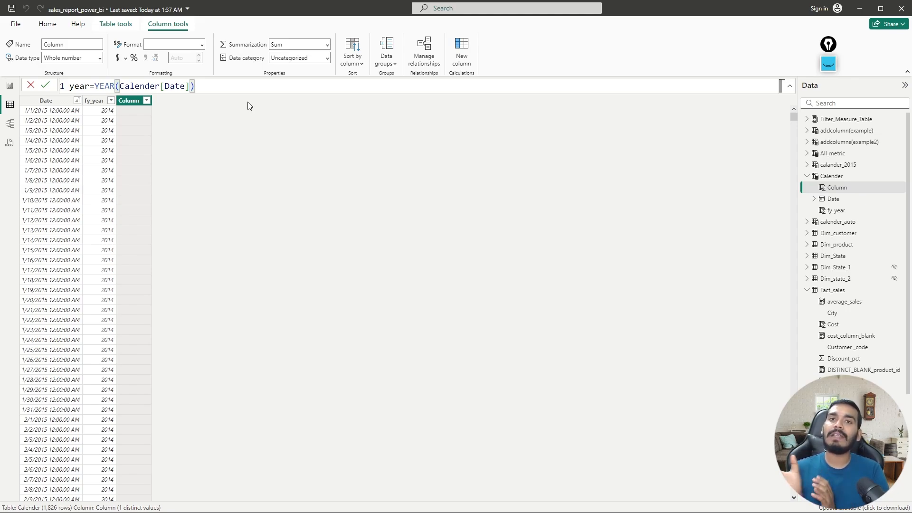
{"action": "key", "text": "Return"}
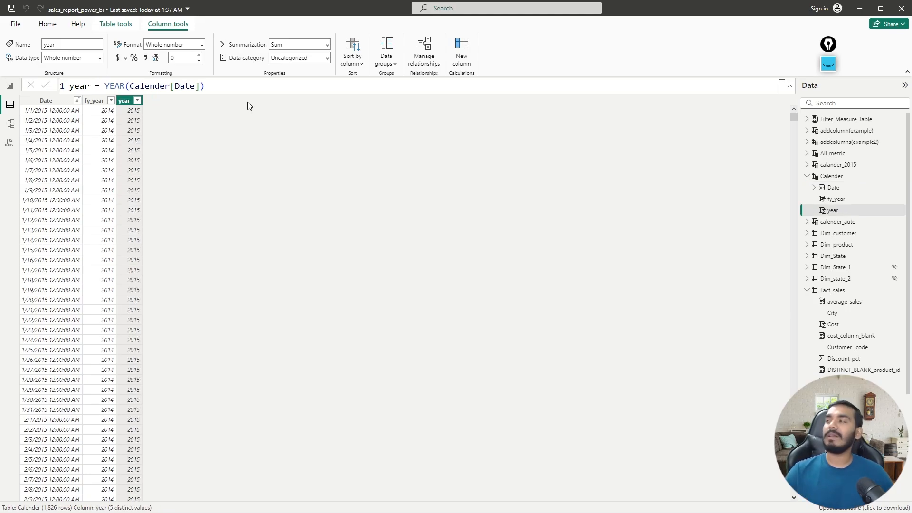
Add a calculated column to the Calender table with the formula Month = MONTH(Calender[Date]).
{"action": "right_click", "coordinate": [845, 210]}
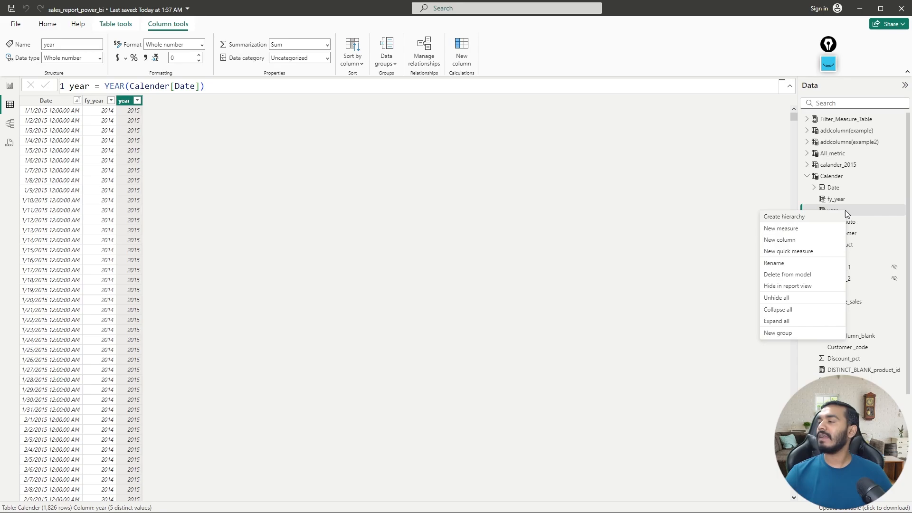
{"action": "left_click", "coordinate": [786, 241]}
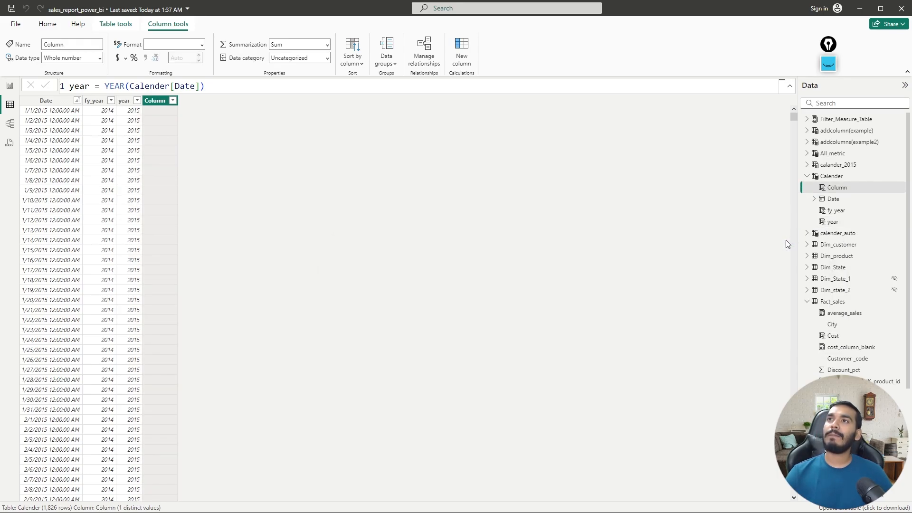
{"action": "key", "text": "BackSpace"}
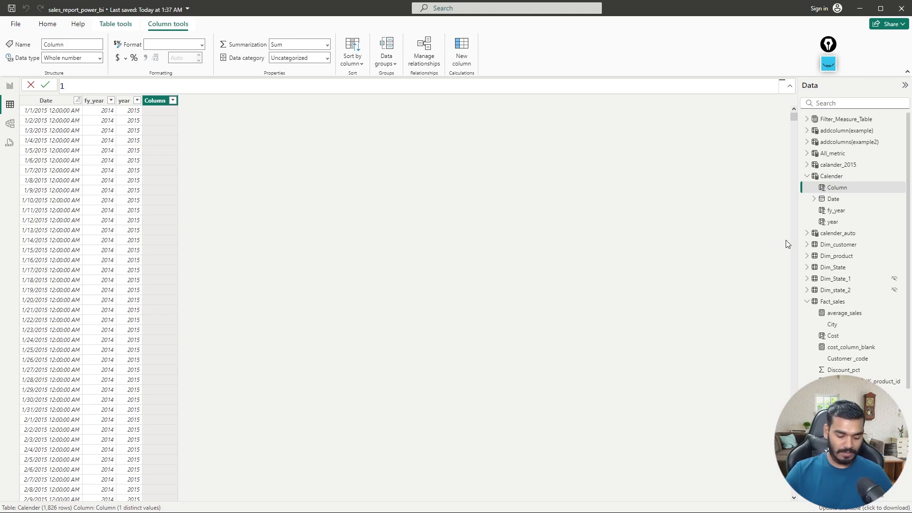
{"action": "type", "text": "Month="}
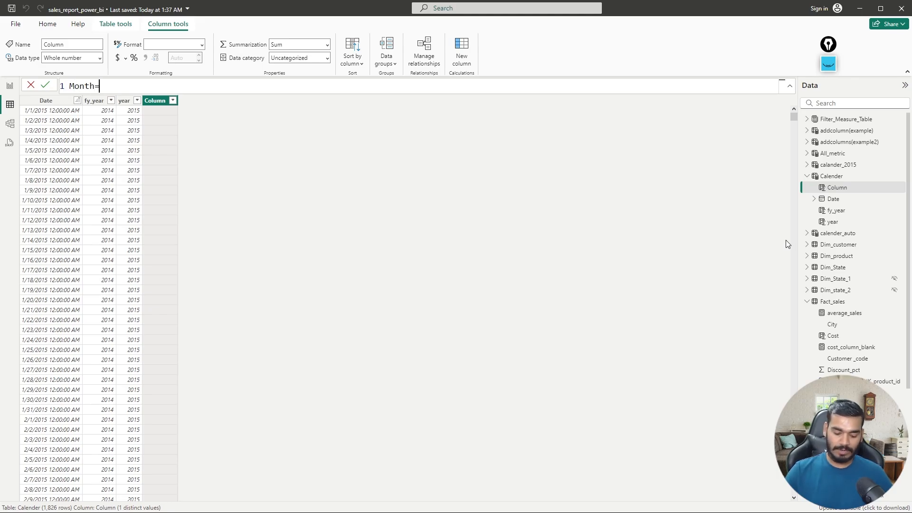
{"action": "type", "text": "month"}
{"action": "key", "text": "Tab"}
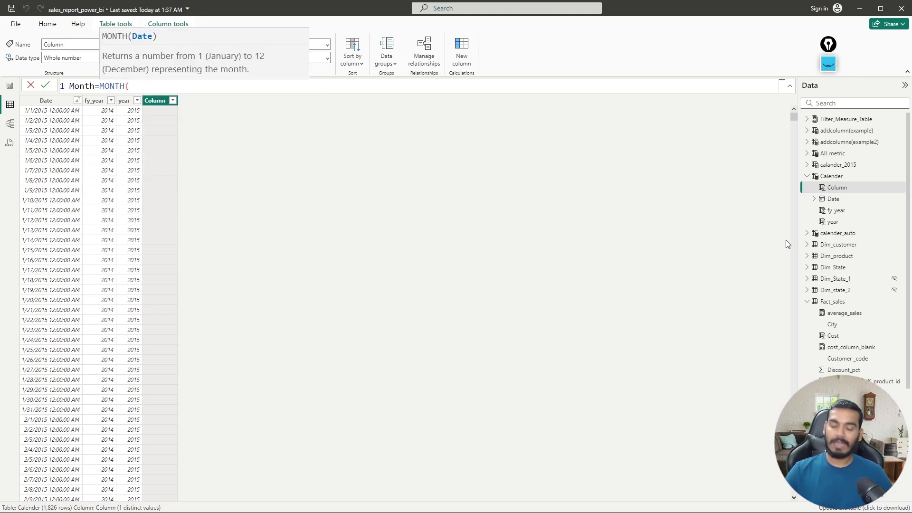
{"action": "type", "text": "cale"}
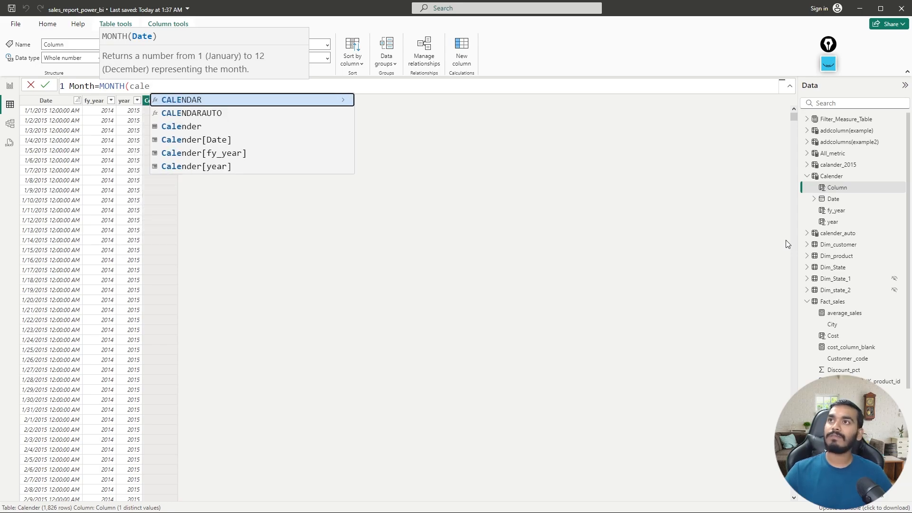
{"action": "left_click", "coordinate": [230, 141]}
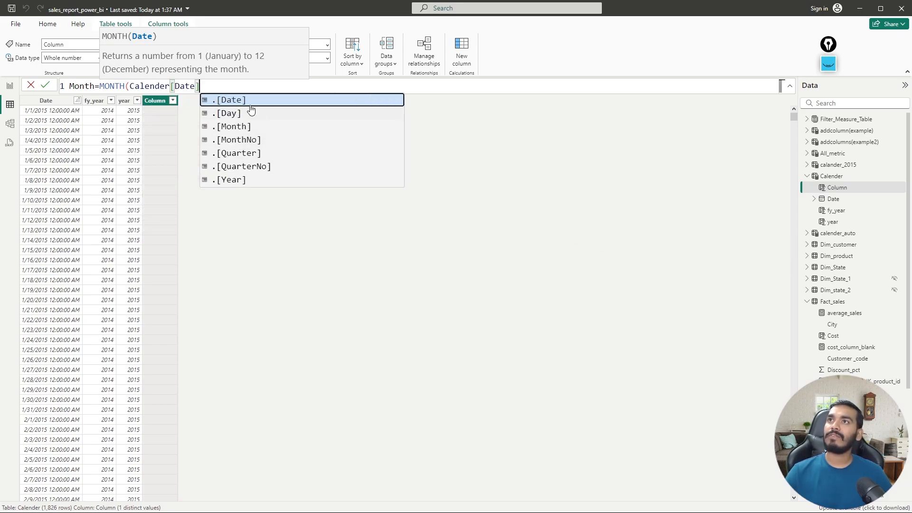
{"action": "type", "text": ")"}
{"action": "key", "text": "Return"}
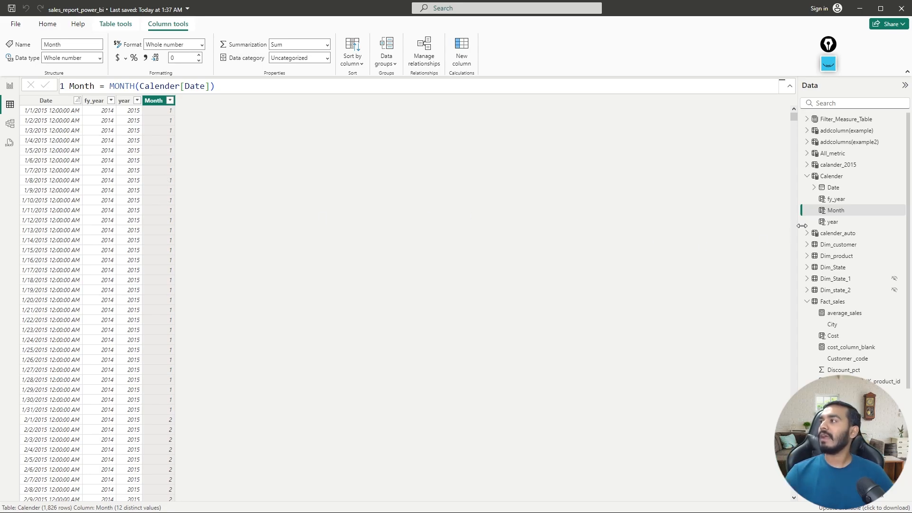
Add another calculated column to the Calender table with the formula Month_name = FORMAT(Calender[Date],"DDDD").
{"action": "right_click", "coordinate": [832, 211]}
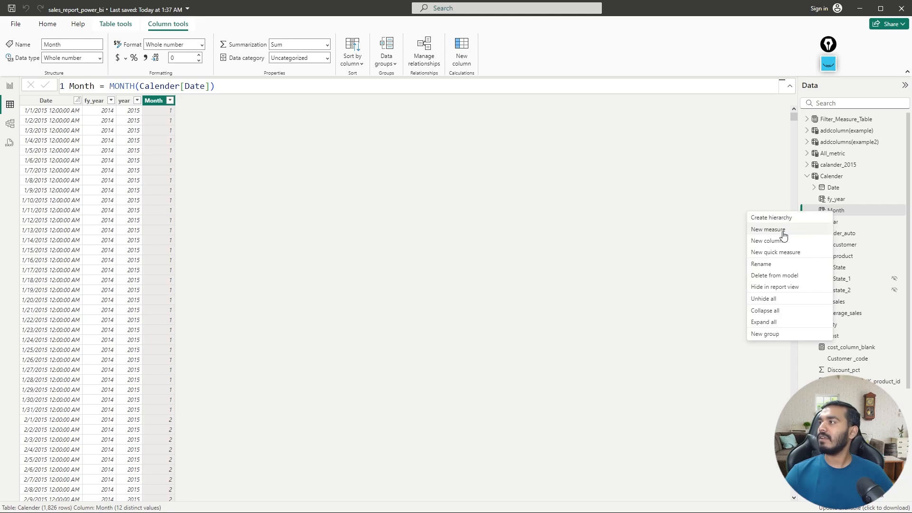
{"action": "left_click", "coordinate": [778, 242]}
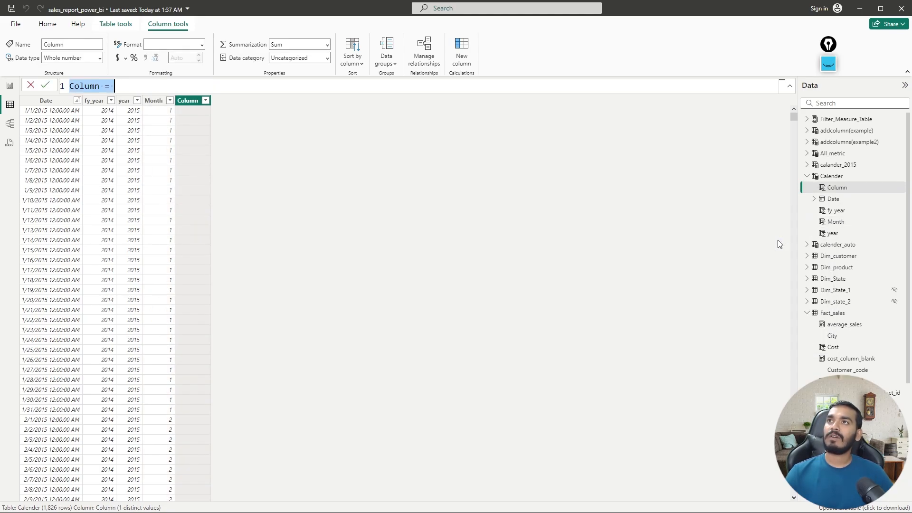
{"action": "key", "text": "BackSpace"}
{"action": "type", "text": "Month"}
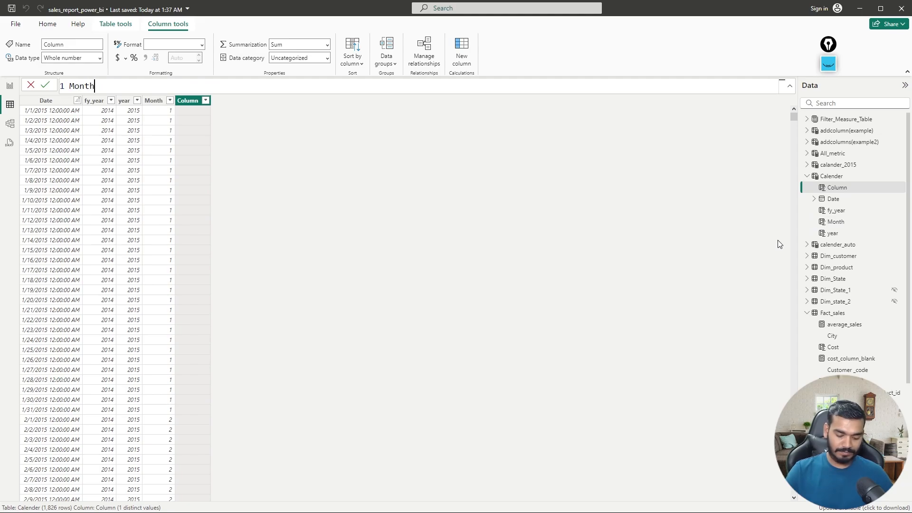
{"action": "type", "text": "_name"}
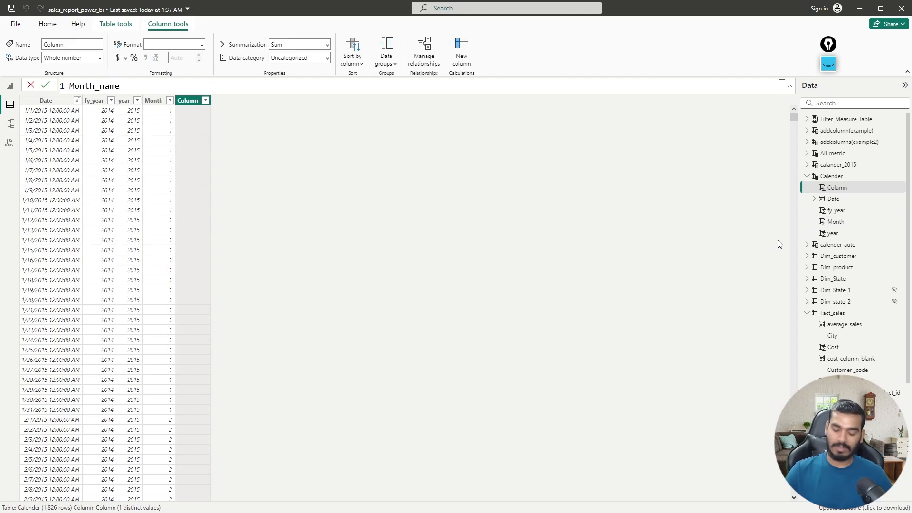
{"action": "type", "text": "=FORMAT("}
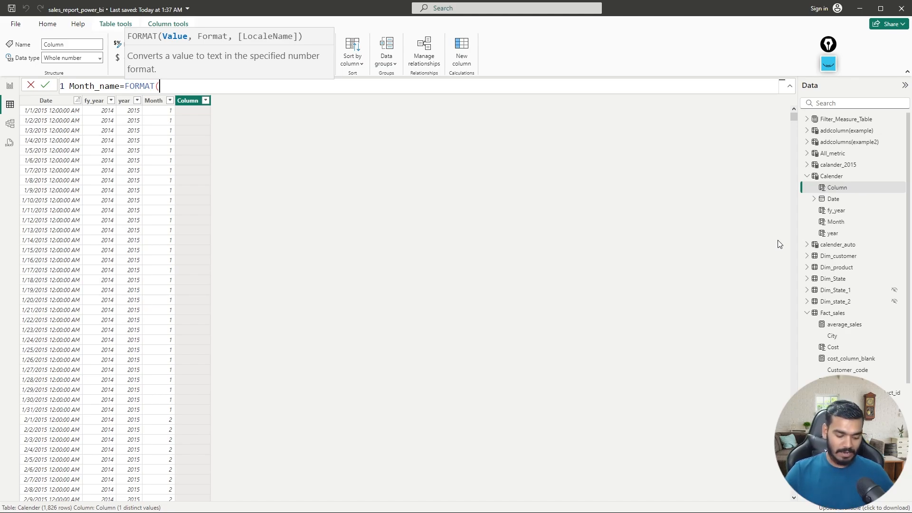
{"action": "type", "text": "date"}
{"action": "key", "text": "BackSpace"}
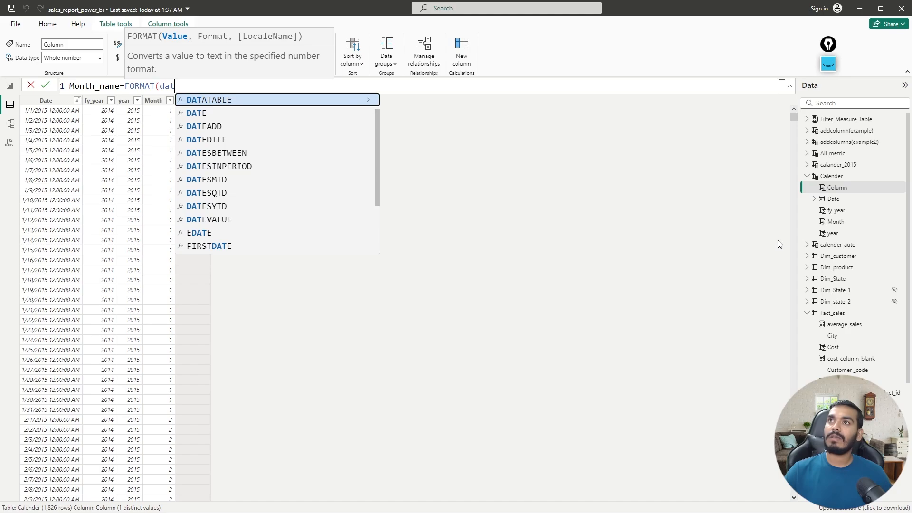
{"action": "key", "text": "BackSpace"}
{"action": "key", "text": "BackSpace"}
{"action": "key", "text": "BackSpace"}
{"action": "type", "text": "cale"}
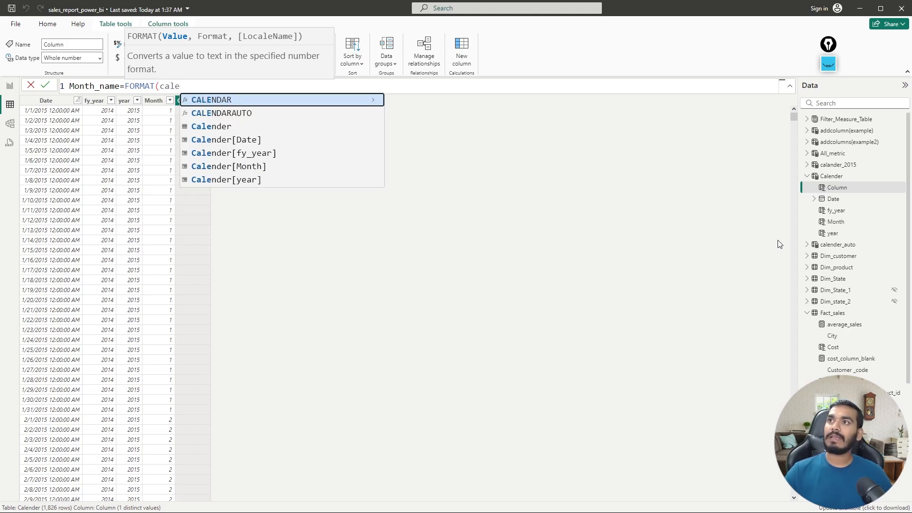
{"action": "left_click", "coordinate": [260, 139]}
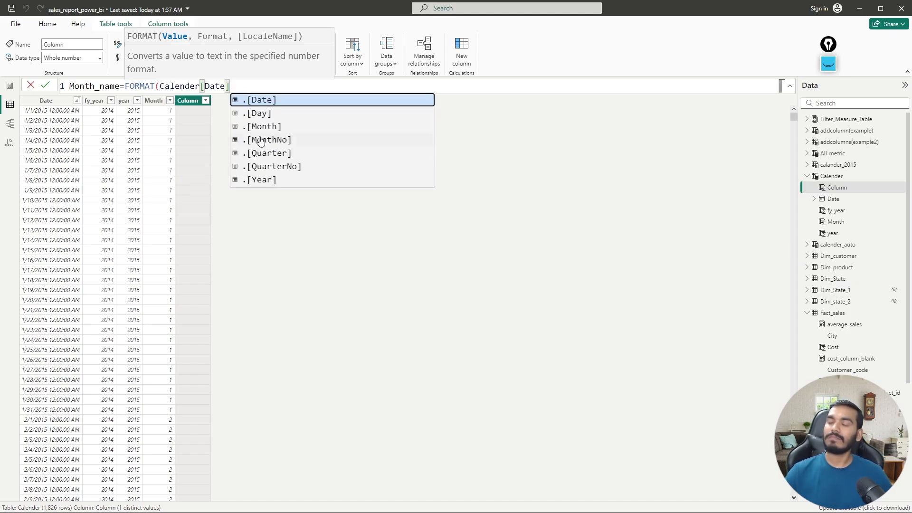
{"action": "type", "text": ",\"d"}
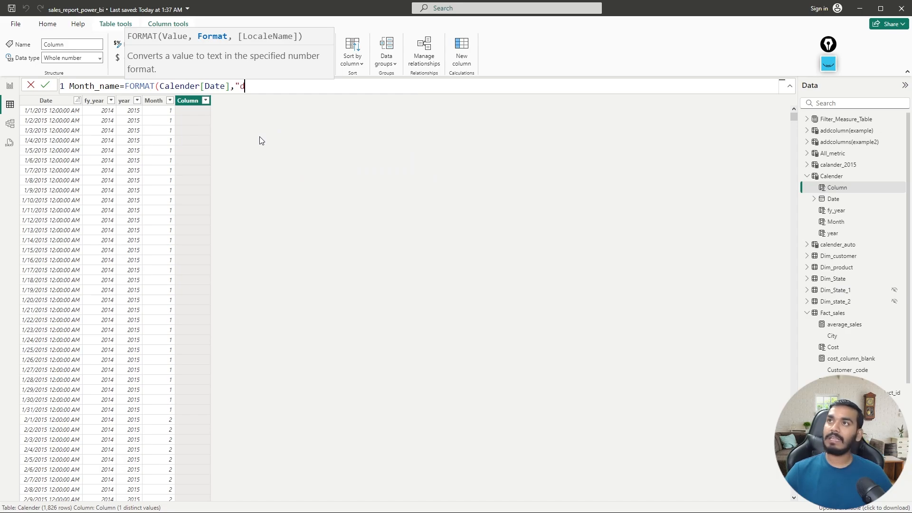
{"action": "type", "text": "DDD\")"}
{"action": "key", "text": "Return"}
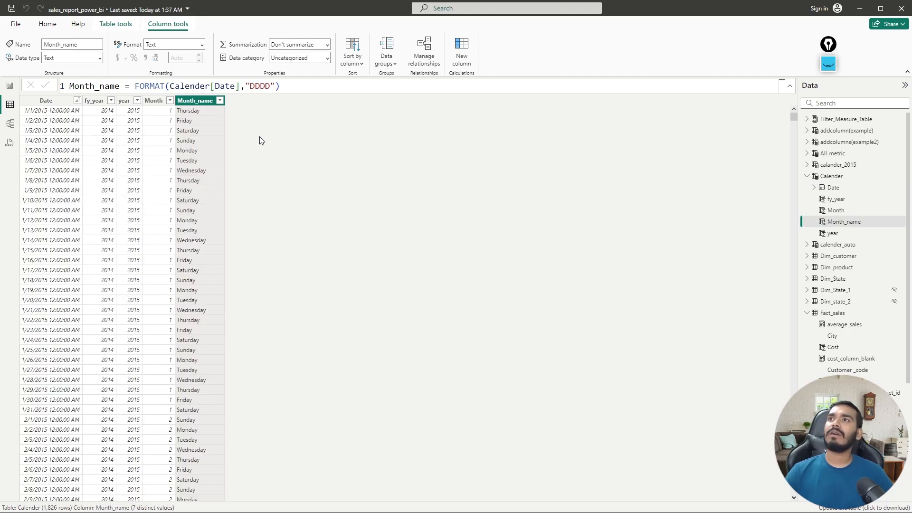
Change the format code in the Month_name formula to "MMMM".
{"action": "left_click", "coordinate": [272, 87]}
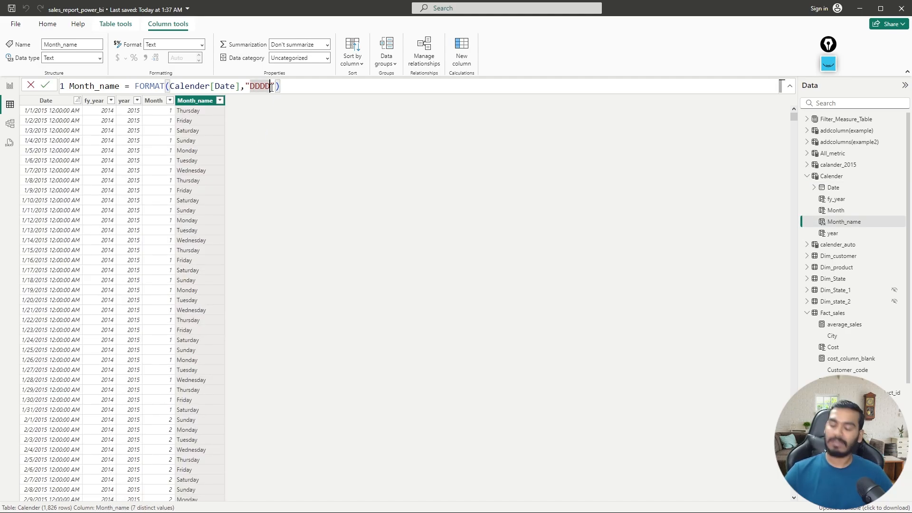
{"action": "key", "text": "BackSpace"}
{"action": "key", "text": "BackSpace"}
{"action": "key", "text": "BackSpace"}
{"action": "key", "text": "BackSpace"}
{"action": "type", "text": "MMMM"}
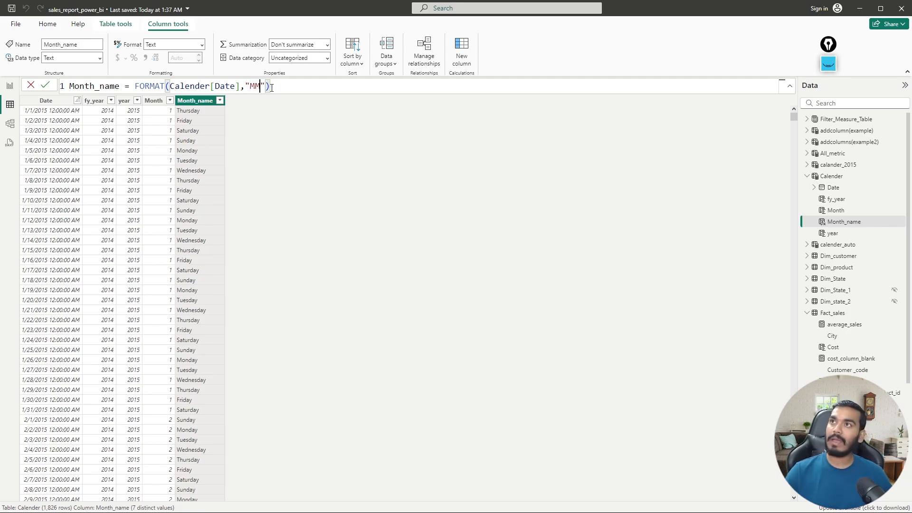
{"action": "key", "text": "Return"}
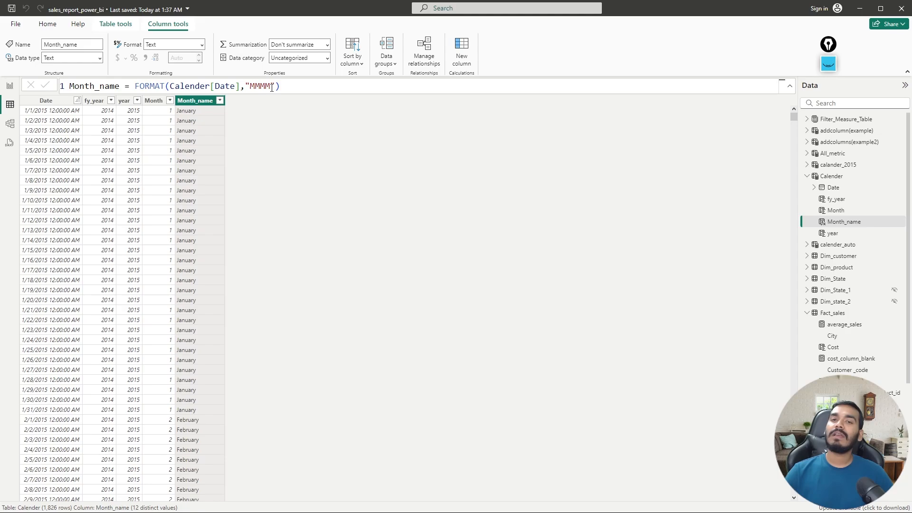
Try the format code "mm" and then "mmm" in the Month_name formula to compare the month styles.
{"action": "double_click", "coordinate": [269, 86]}
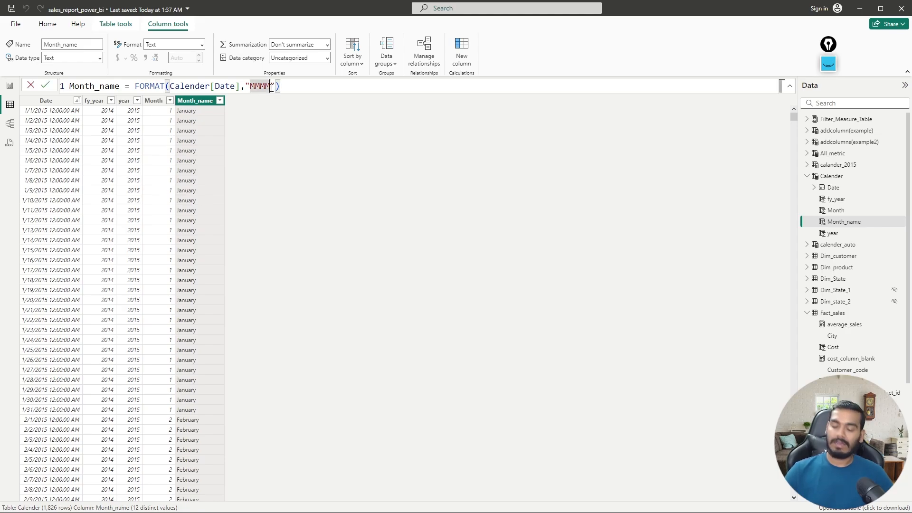
{"action": "key", "text": "BackSpace"}
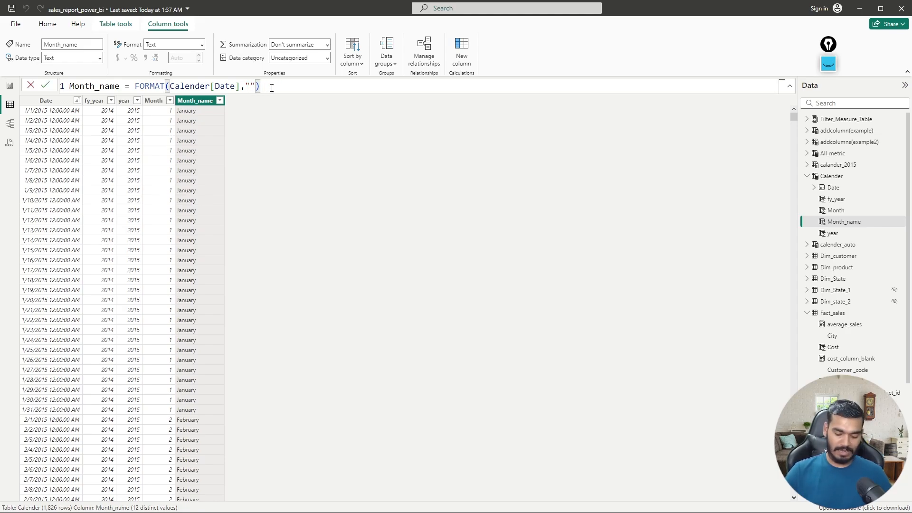
{"action": "type", "text": "mm"}
{"action": "key", "text": "Return"}
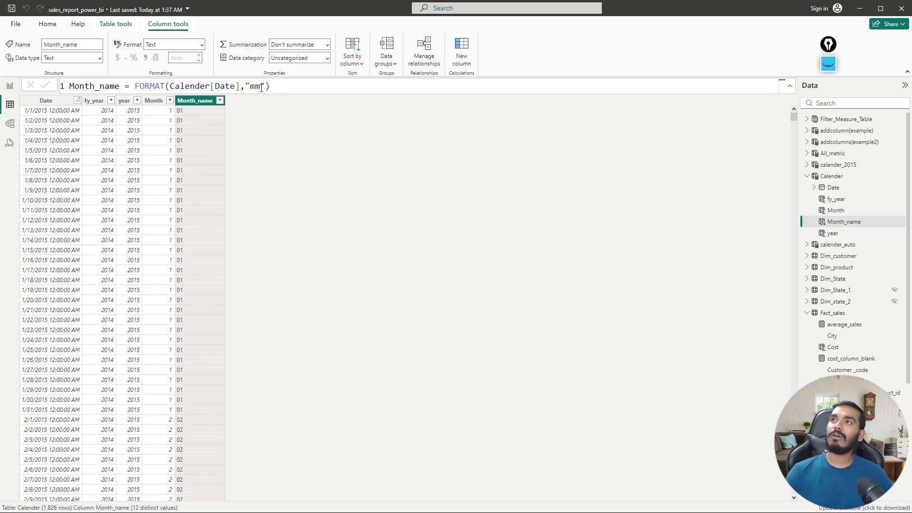
{"action": "type", "text": "m"}
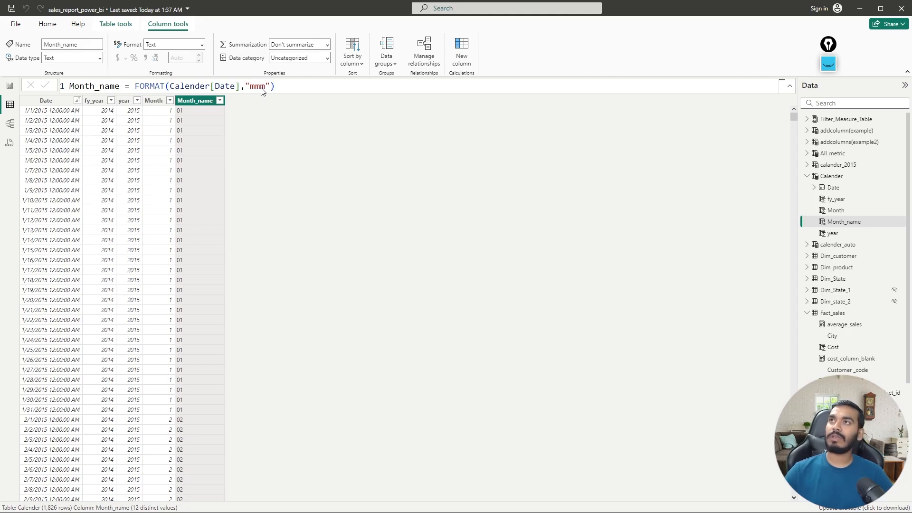
{"action": "key", "text": "Return"}
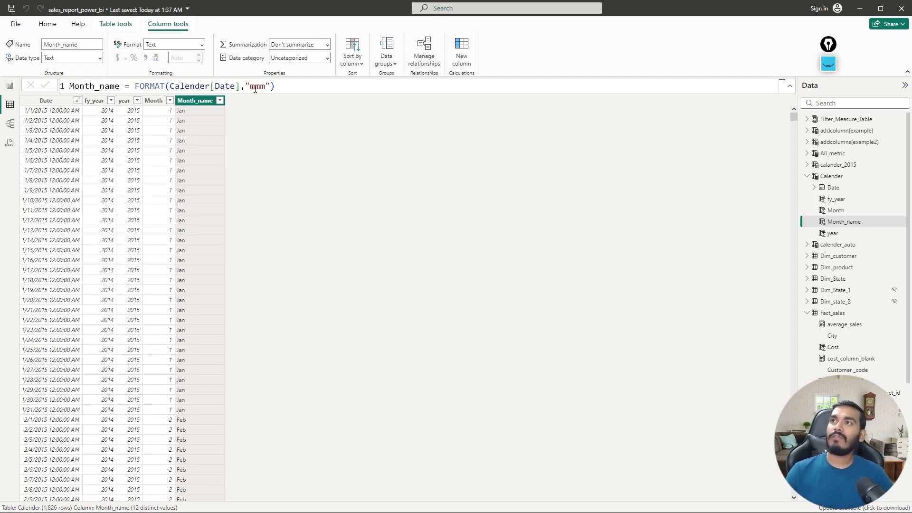
Set the format code in the Month_name formula to "mmmm" for full month names.
{"action": "double_click", "coordinate": [266, 87]}
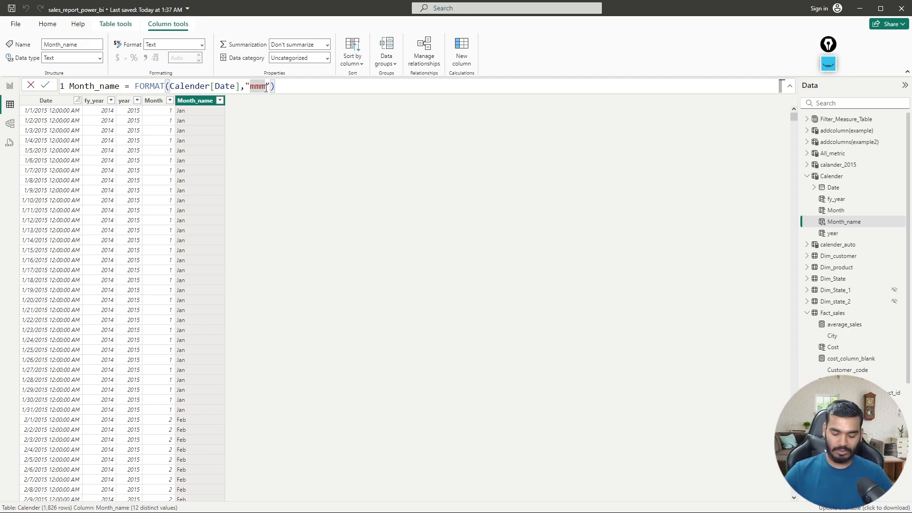
{"action": "type", "text": "mmmm"}
{"action": "key", "text": "Return"}
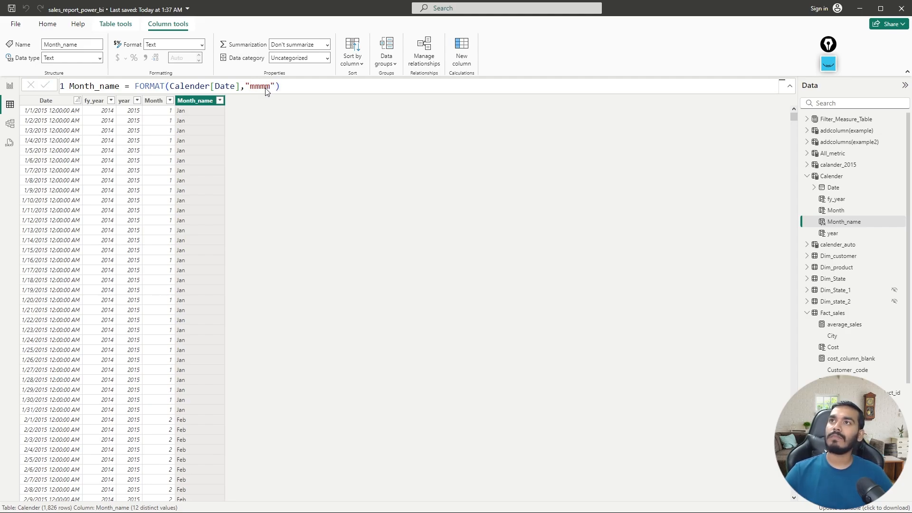
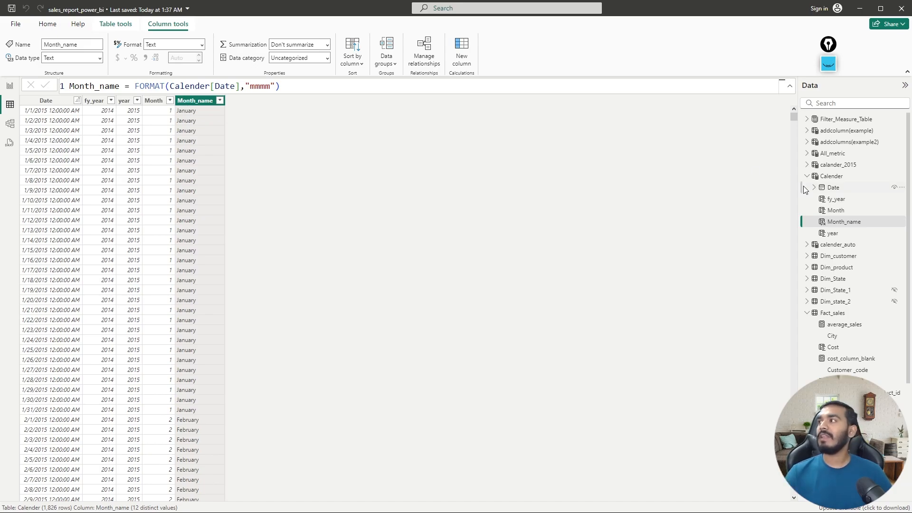
Add a calculated column to the Calender table with the formula day = DAY(Calender[Date]).
{"action": "right_click", "coordinate": [841, 221]}
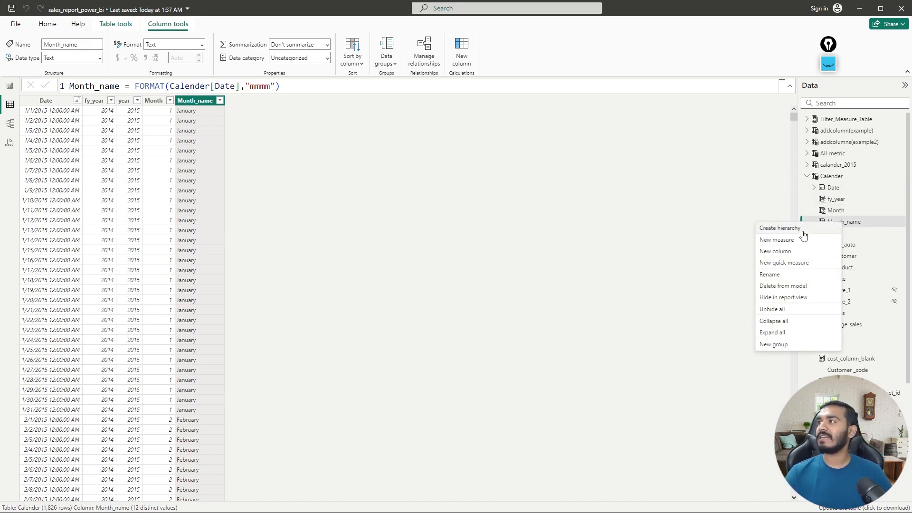
{"action": "left_click", "coordinate": [782, 251]}
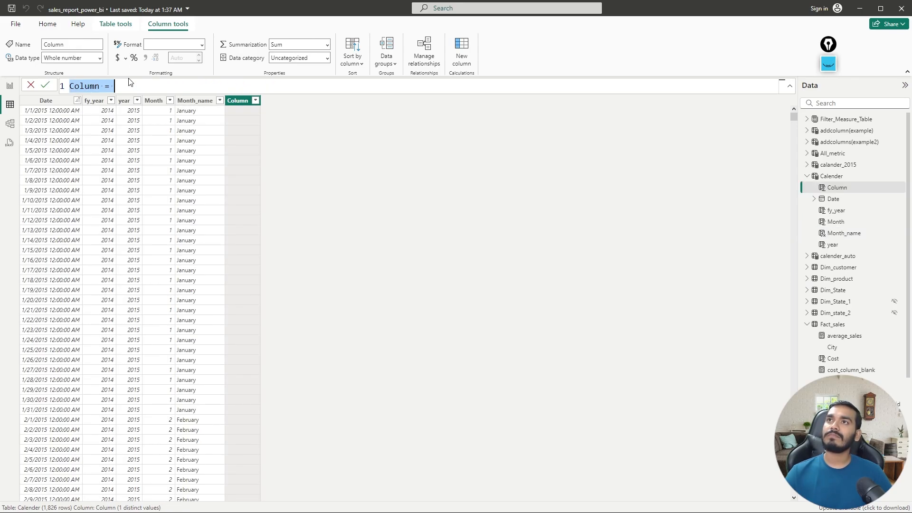
{"action": "type", "text": "day"}
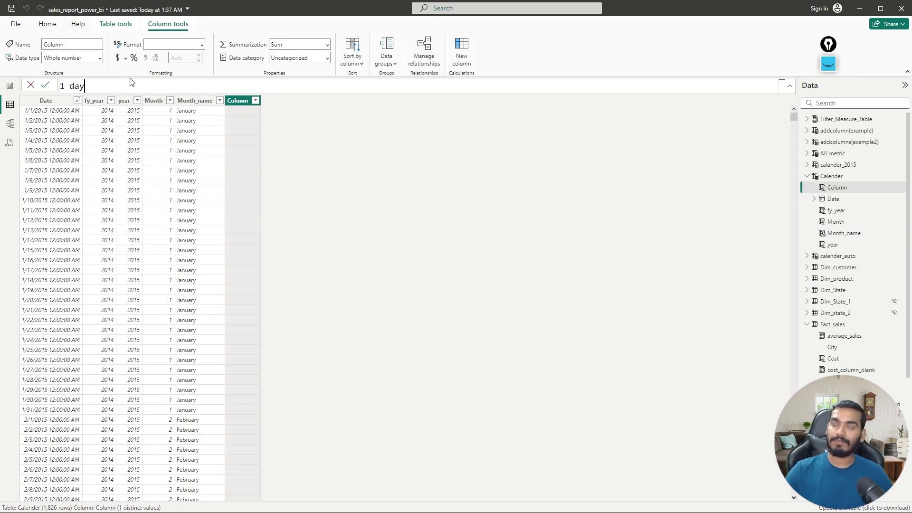
{"action": "type", "text": "="}
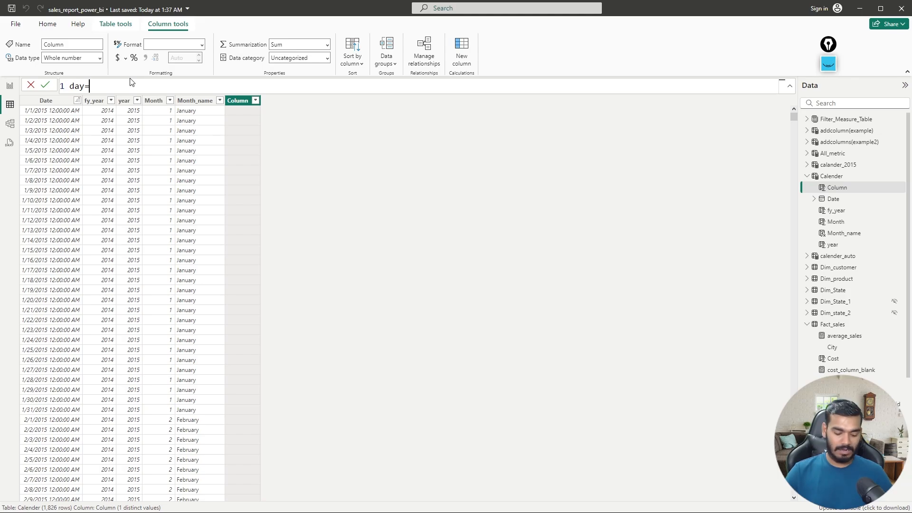
{"action": "type", "text": "day"}
{"action": "key", "text": "Tab"}
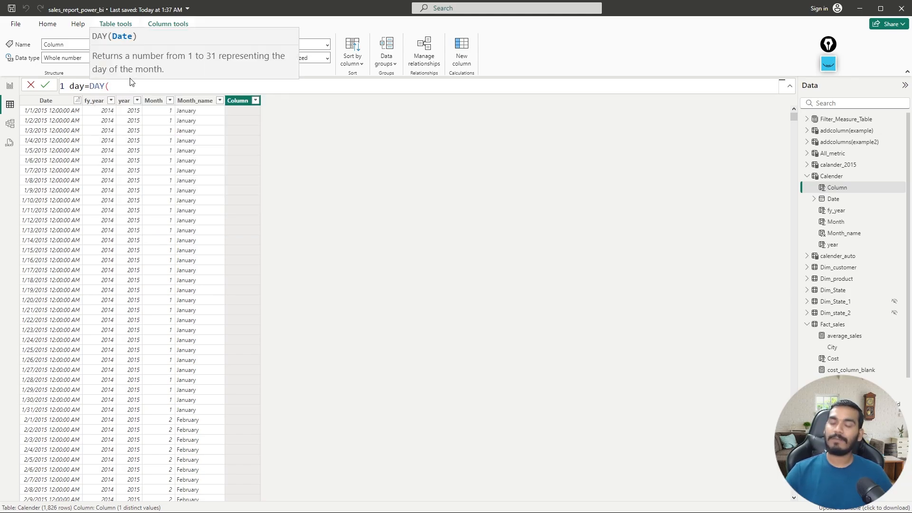
{"action": "type", "text": "cale"}
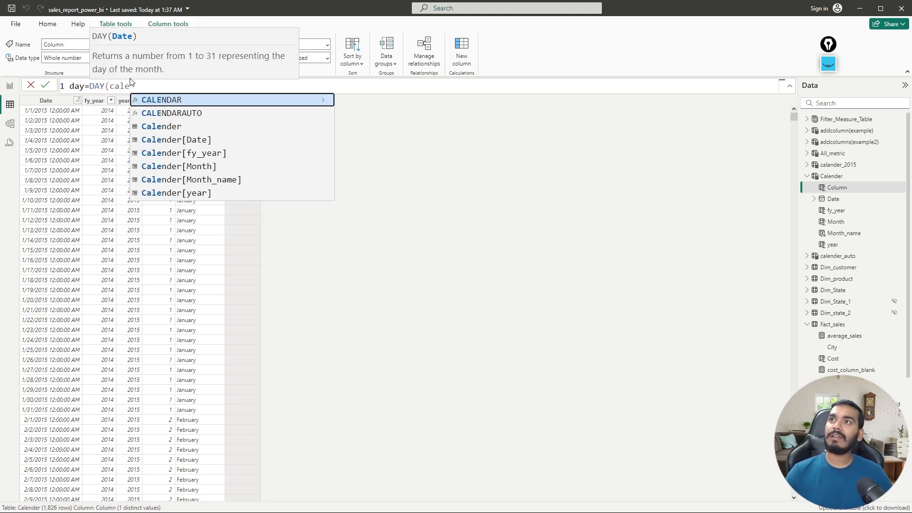
{"action": "left_click", "coordinate": [179, 140]}
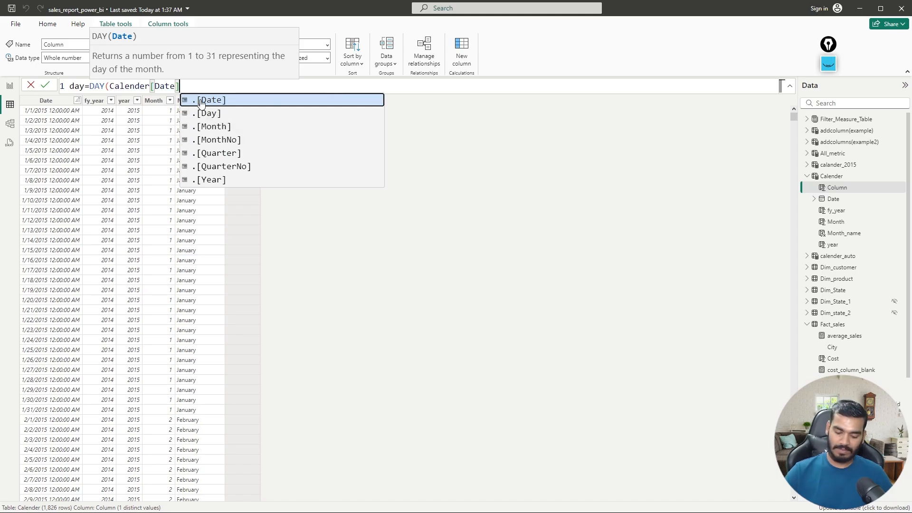
{"action": "type", "text": ")"}
{"action": "key", "text": "Return"}
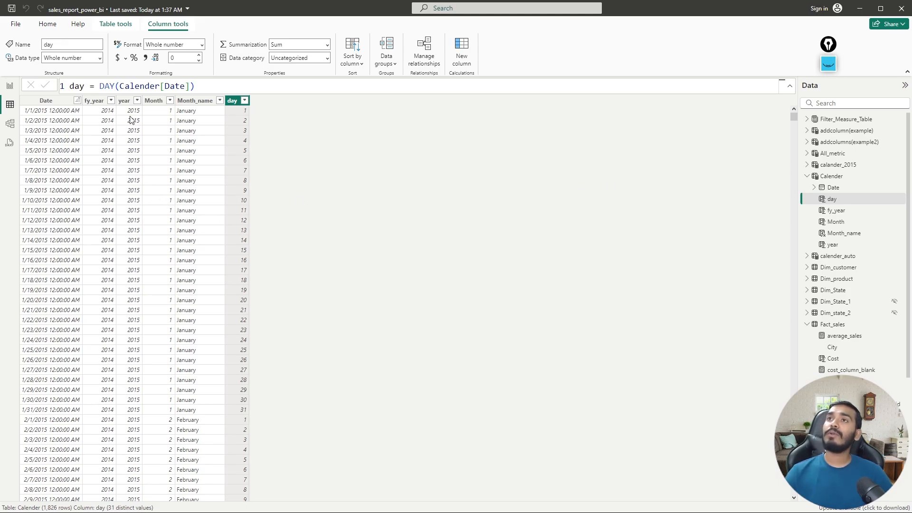
Add a calculated column to the Calender table with the formula Day_name = FORMAT(Calender[Date],"ddd").
{"action": "right_click", "coordinate": [831, 199]}
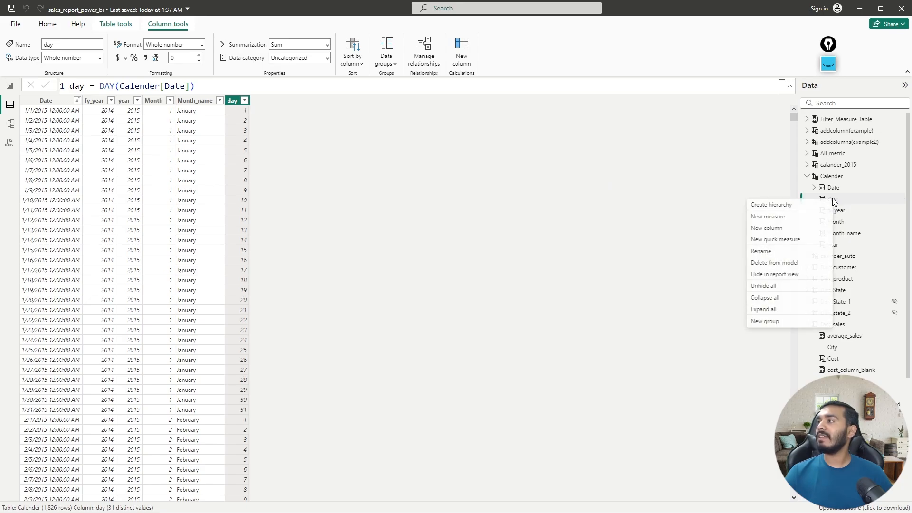
{"action": "left_click", "coordinate": [775, 229]}
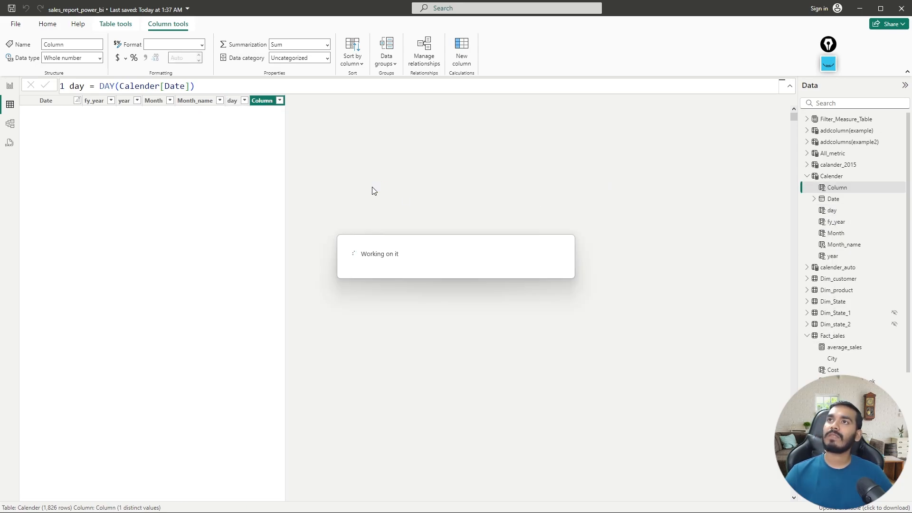
{"action": "left_click", "coordinate": [122, 86]}
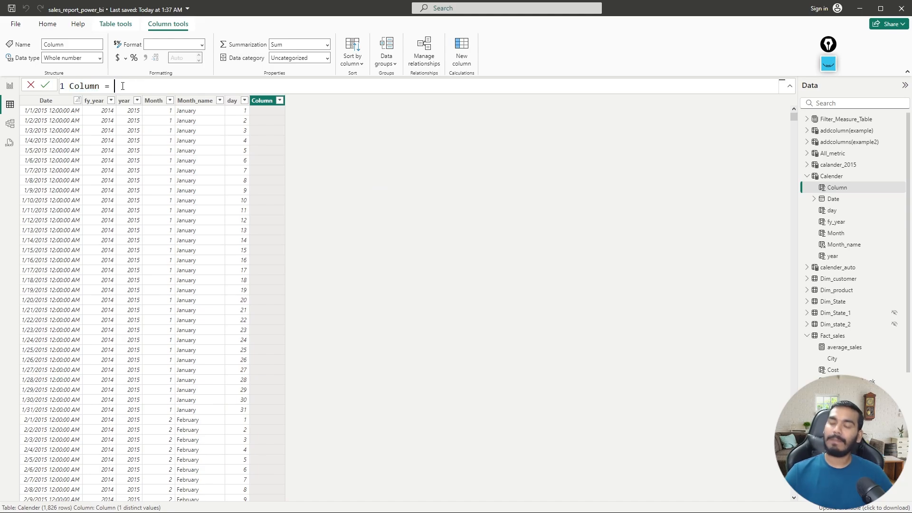
{"action": "key", "text": "BackSpace"}
{"action": "key", "text": "BackSpace"}
{"action": "key", "text": "BackSpace"}
{"action": "key", "text": "BackSpace"}
{"action": "key", "text": "BackSpace"}
{"action": "key", "text": "BackSpace"}
{"action": "key", "text": "BackSpace"}
{"action": "key", "text": "BackSpace"}
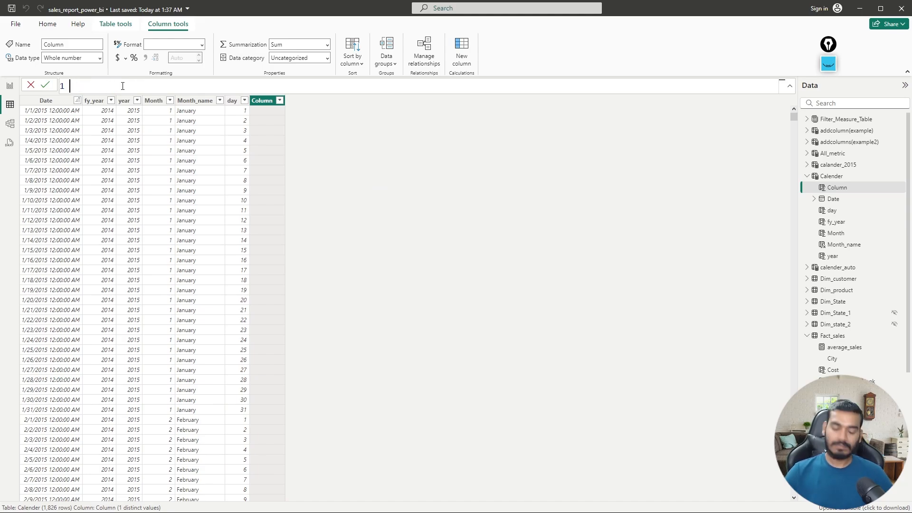
{"action": "type", "text": "Day_name"}
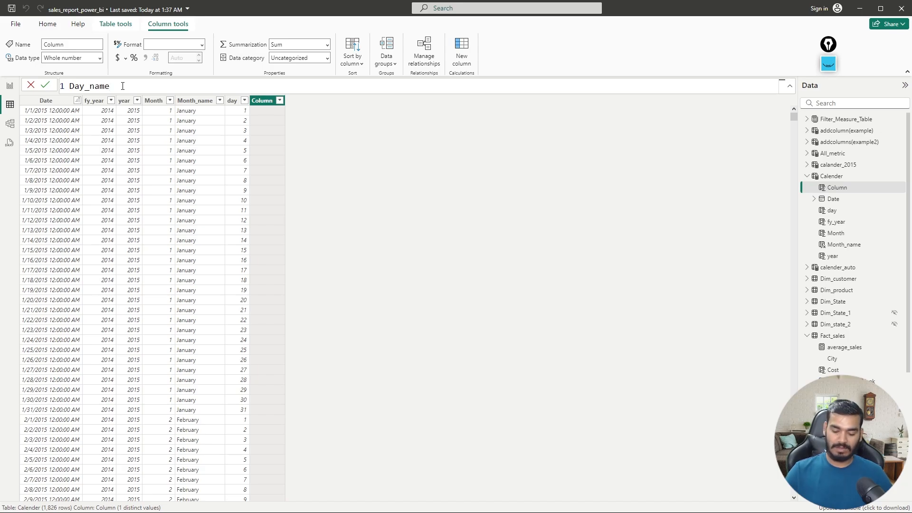
{"action": "type", "text": "=FORMAT("}
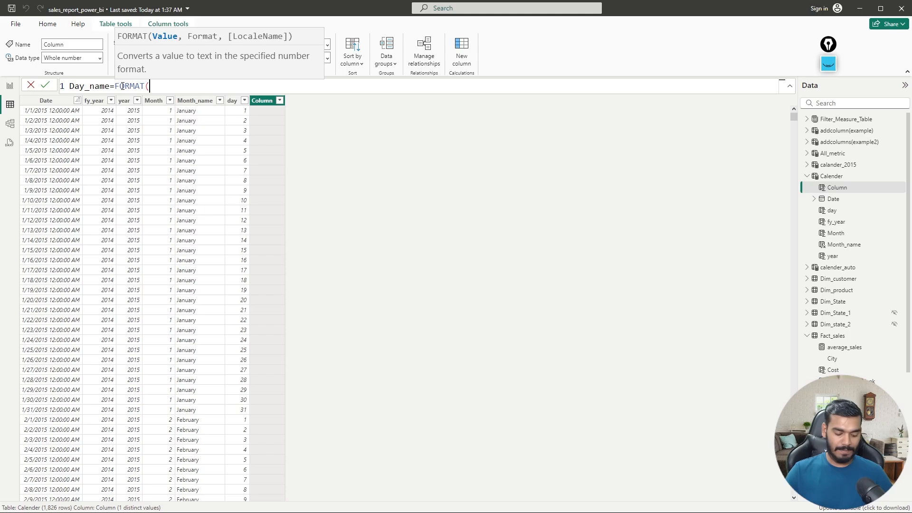
{"action": "type", "text": "cale"}
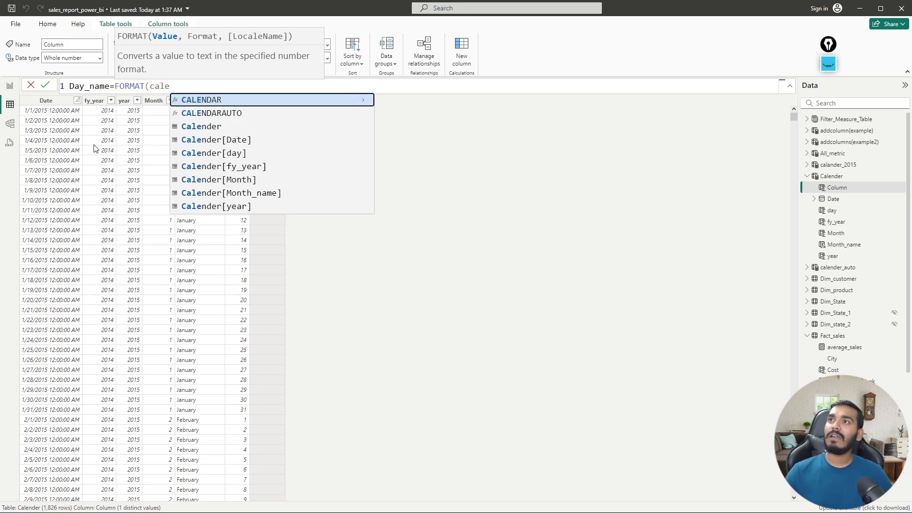
{"action": "left_click", "coordinate": [225, 142]}
{"action": "type", "text": ","}
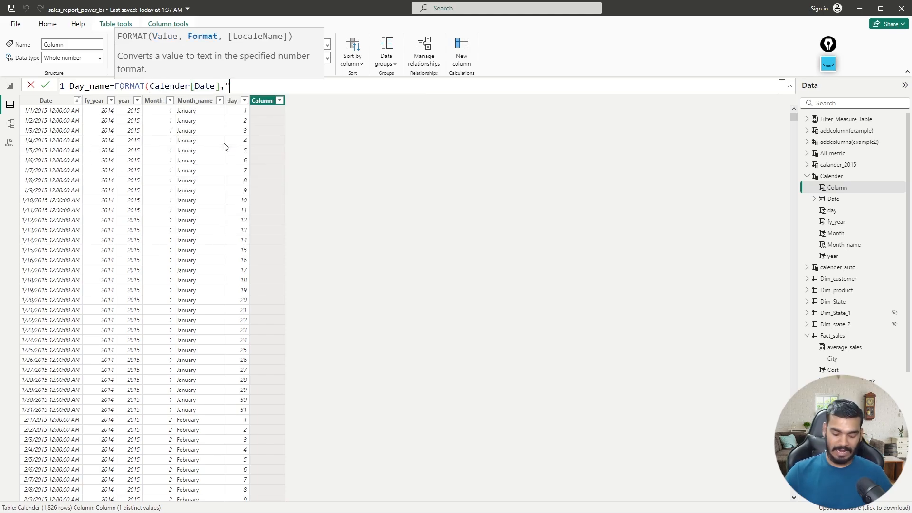
{"action": "type", "text": "\"ddd\""}
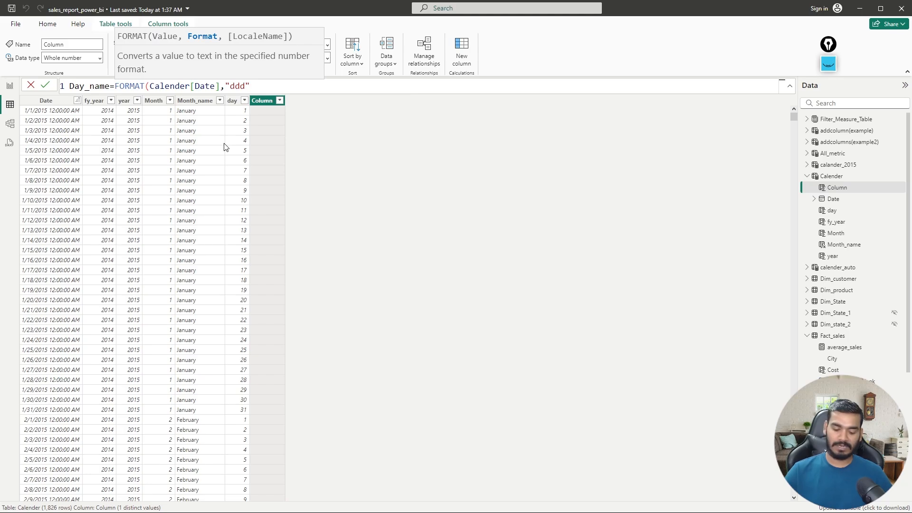
{"action": "type", "text": ")"}
{"action": "key", "text": "Return"}
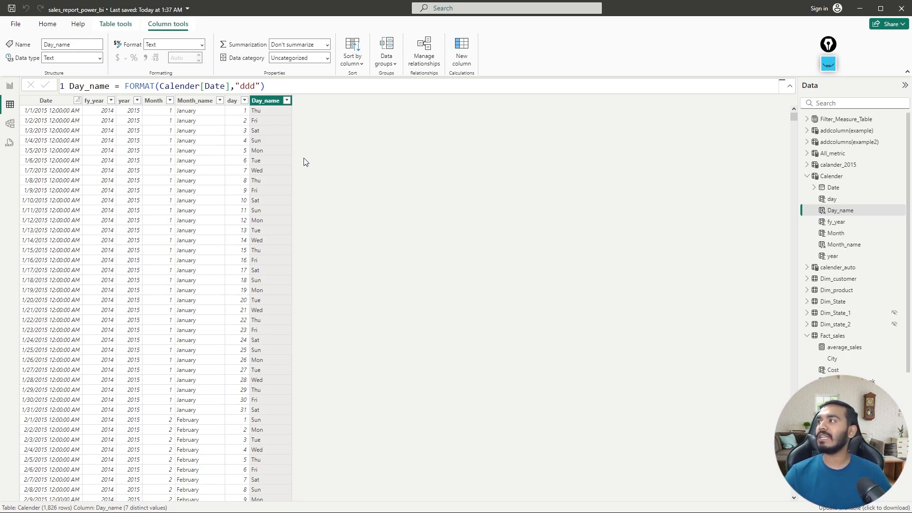
Start a new Calender column named weekday_weekend with an IF formula whose first condition is Calender[Day_name]="Sun".
{"action": "right_click", "coordinate": [837, 209]}
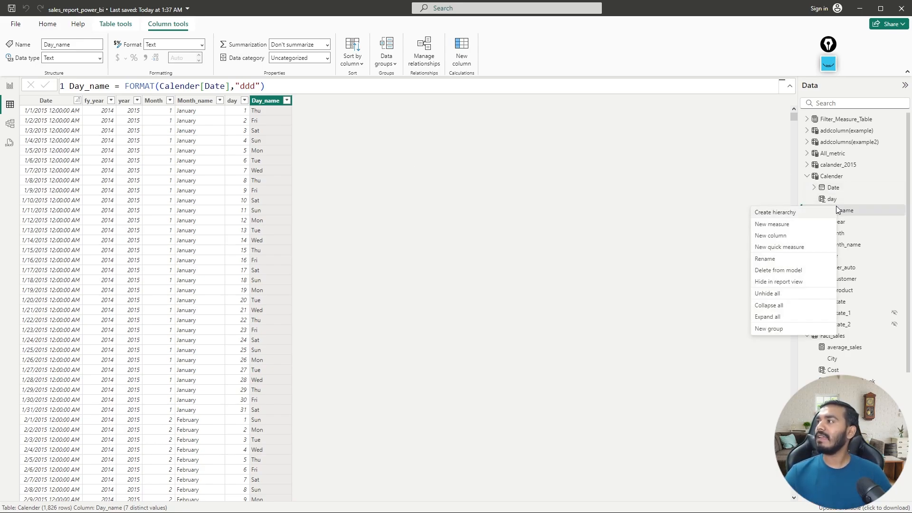
{"action": "left_click", "coordinate": [777, 236]}
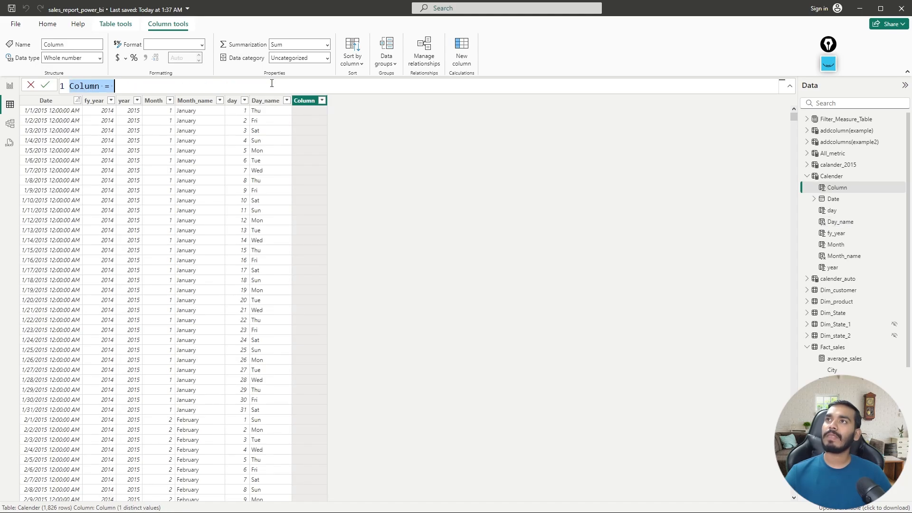
{"action": "type", "text": "week"}
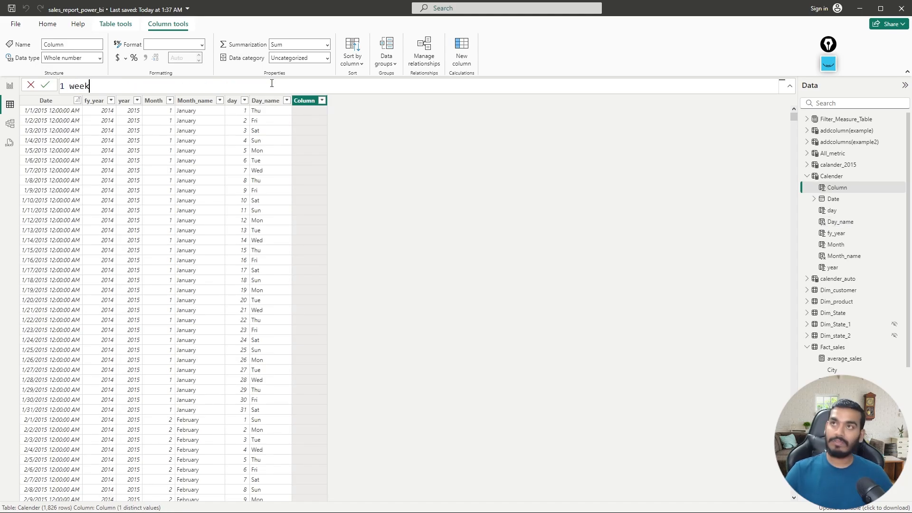
{"action": "type", "text": "day"}
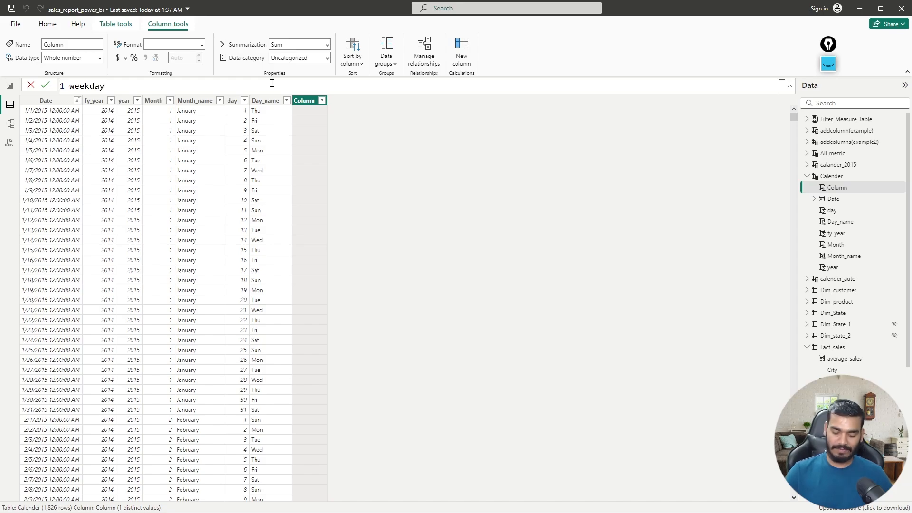
{"action": "type", "text": "_week"}
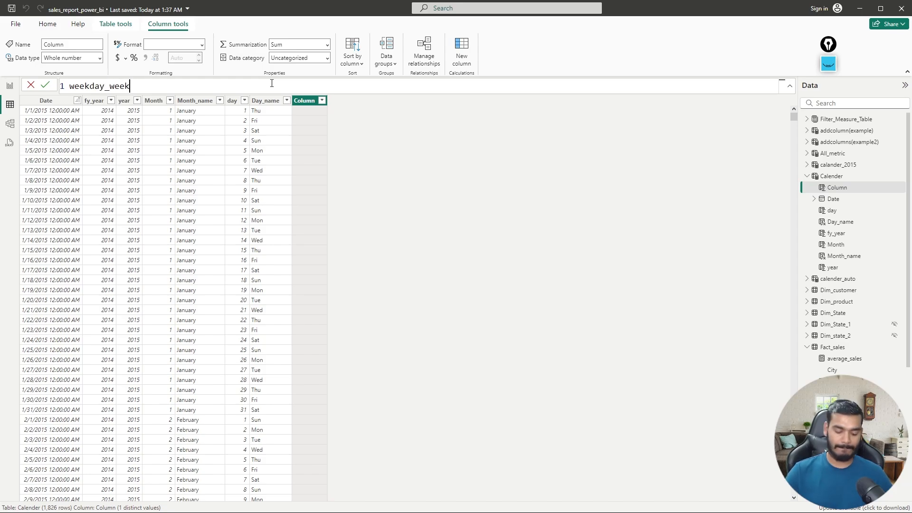
{"action": "type", "text": "end=if("}
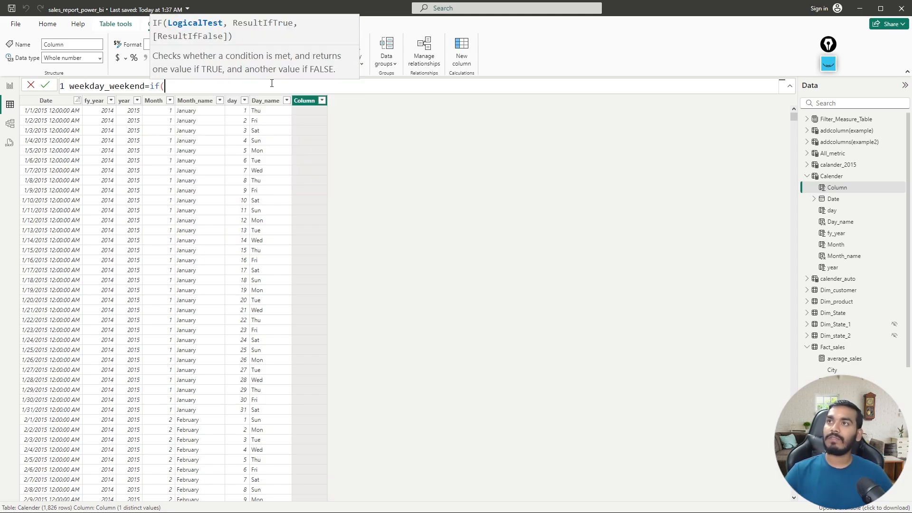
{"action": "type", "text": "day"}
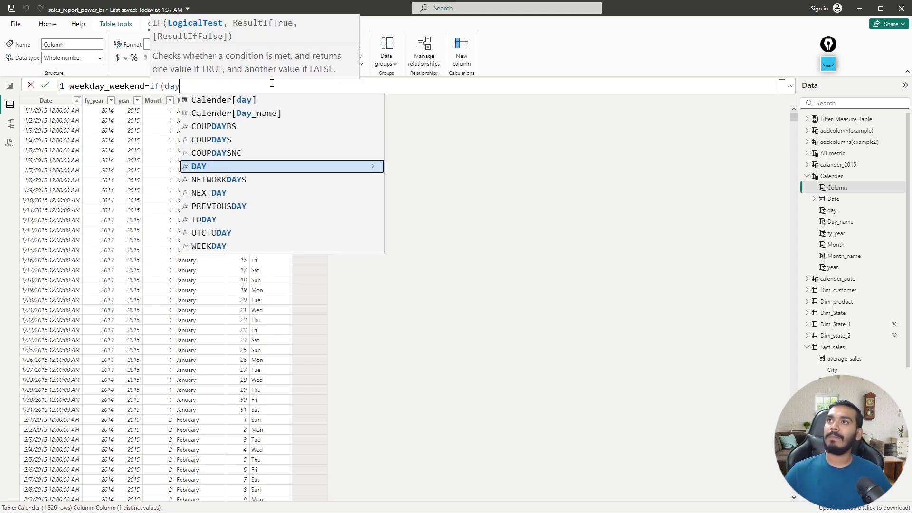
{"action": "key", "text": "Up"}
{"action": "key", "text": "Up"}
{"action": "key", "text": "Up"}
{"action": "key", "text": "Up"}
{"action": "key", "text": "Tab"}
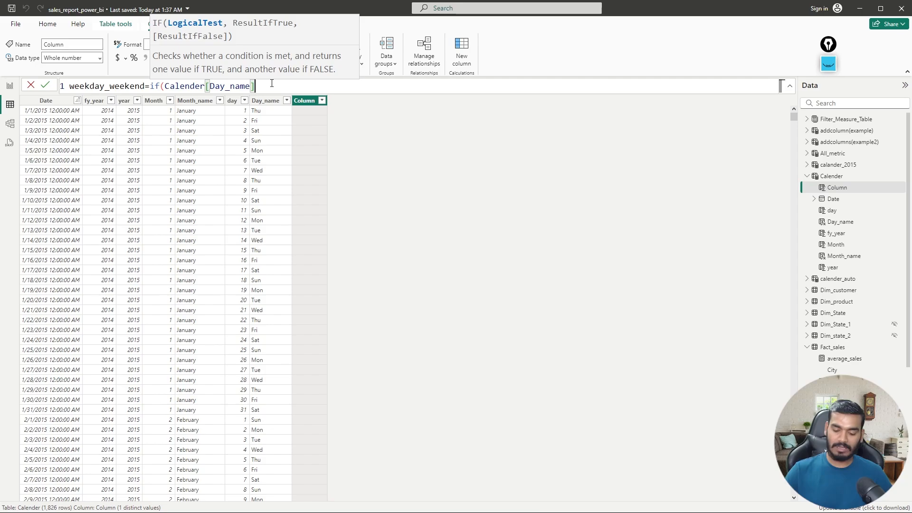
{"action": "type", "text": "=\""}
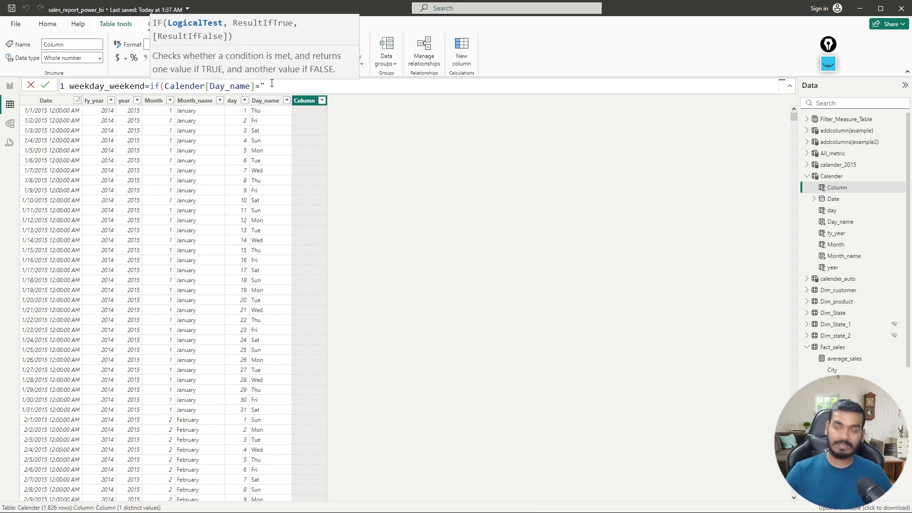
{"action": "type", "text": "Sun"}
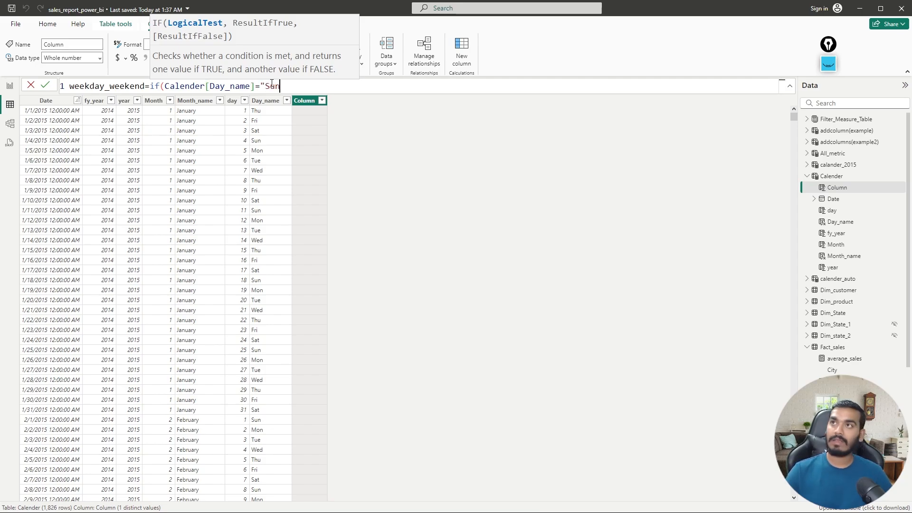
{"action": "type", "text": "\" "}
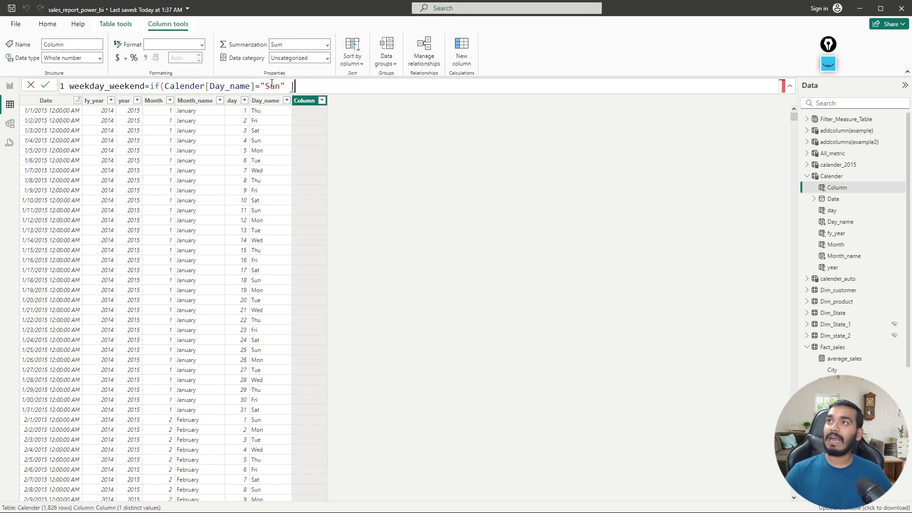
Add the alternative condition || Calender[Day_name]="Sat" to the IF test in the weekday_weekend formula.
{"action": "type", "text": "||"}
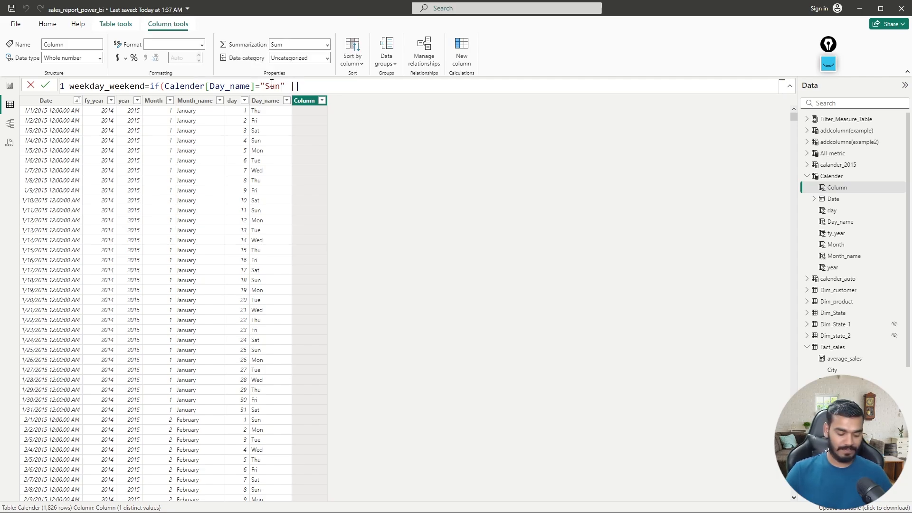
{"action": "type", "text": " dat"}
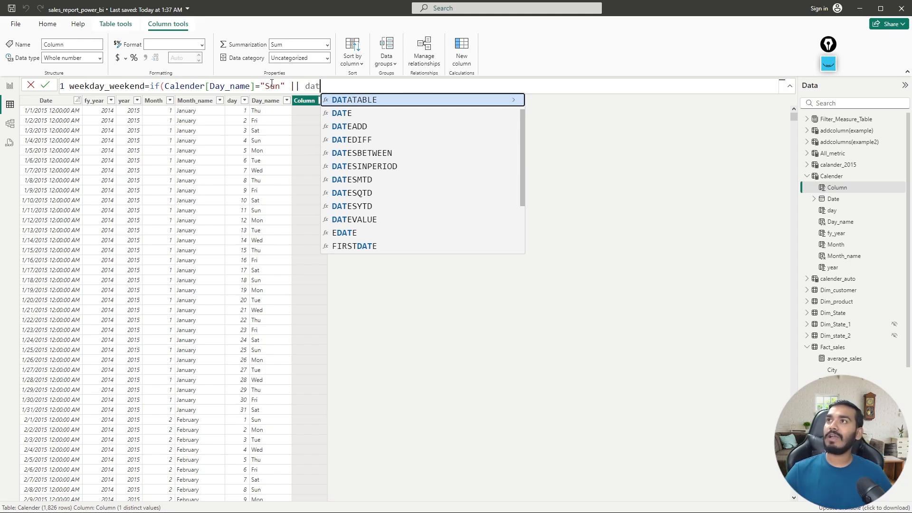
{"action": "key", "text": "BackSpace"}
{"action": "key", "text": "BackSpace"}
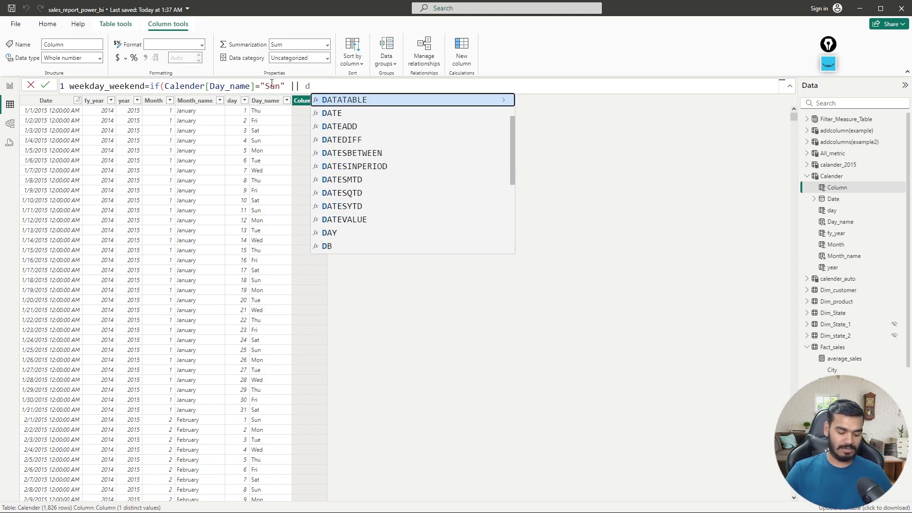
{"action": "type", "text": "ay"}
{"action": "key", "text": "Up"}
{"action": "key", "text": "Up"}
{"action": "key", "text": "Up"}
{"action": "key", "text": "Up"}
{"action": "key", "text": "Tab"}
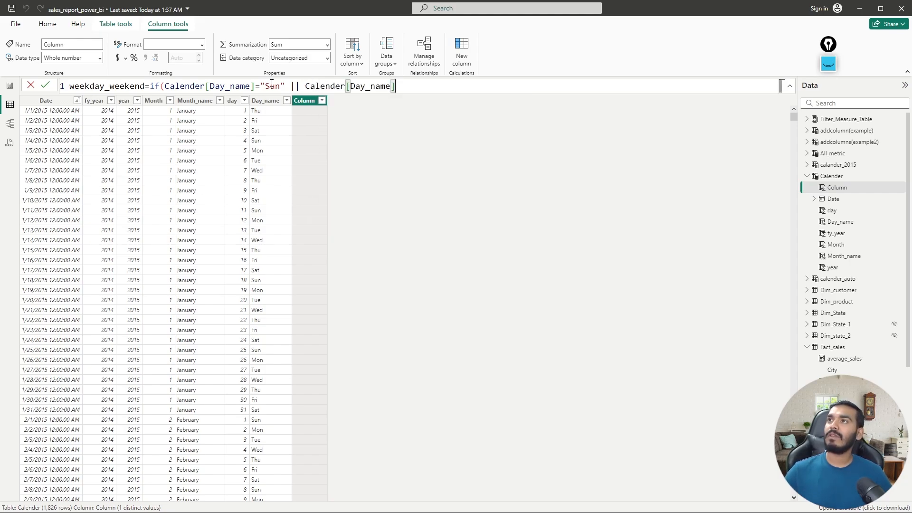
{"action": "type", "text": "=\"Sat\""}
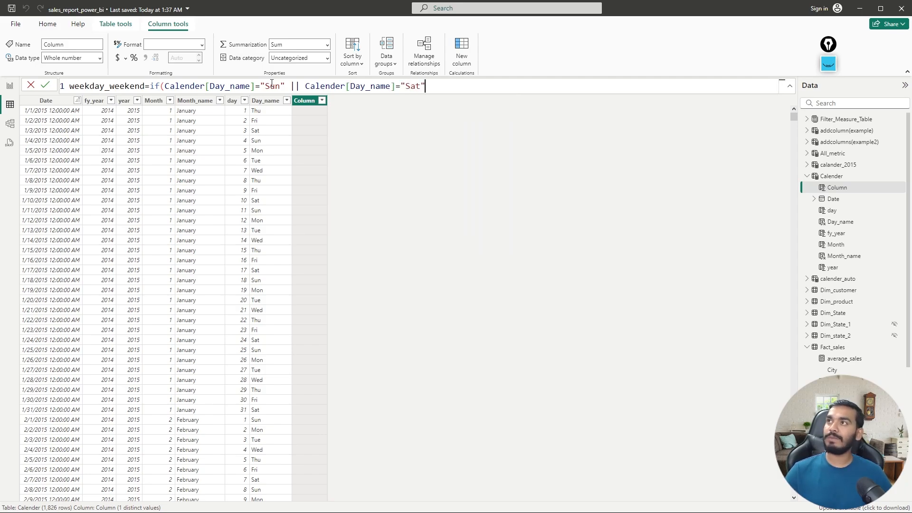
Enclose the combined Sun || Sat condition of the weekday_weekend formula in its own pair of parentheses.
{"action": "type", "text": ")"}
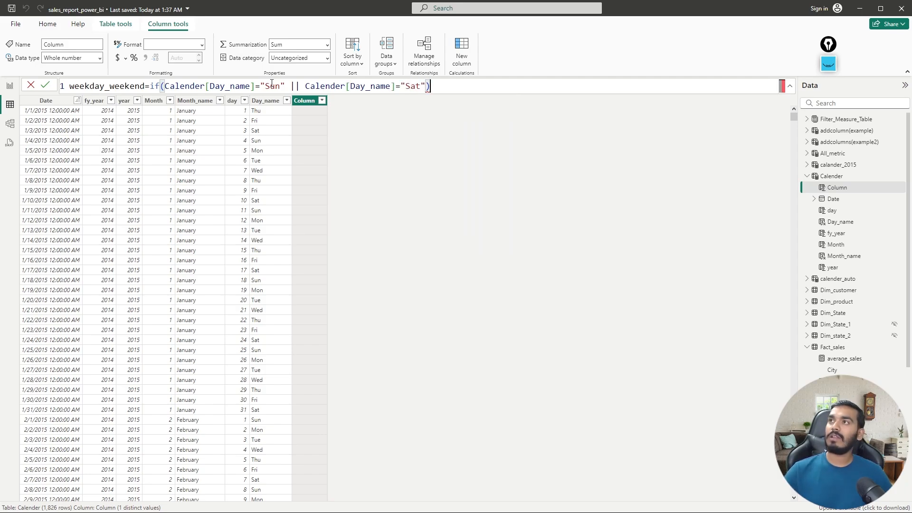
{"action": "left_click", "coordinate": [166, 86]}
{"action": "type", "text": "("}
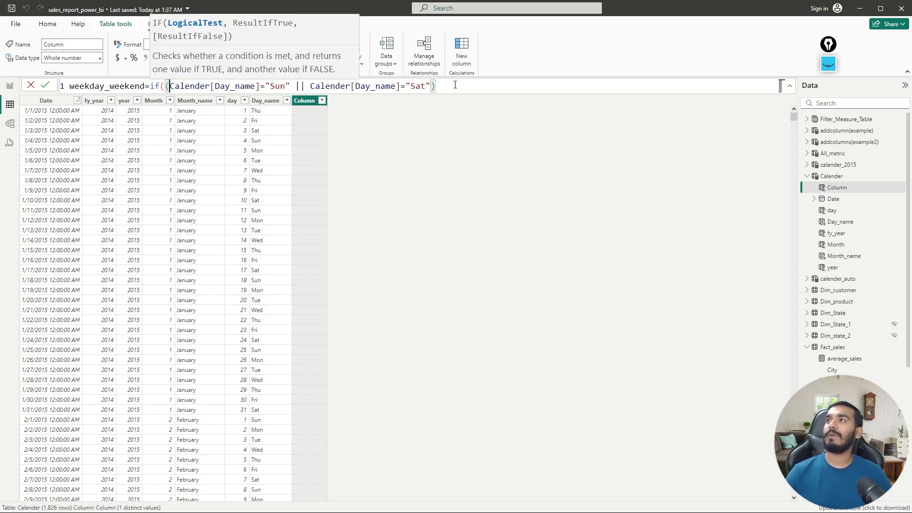
{"action": "left_click", "coordinate": [437, 86]}
{"action": "left_click_drag", "start_coordinate": [438, 87], "coordinate": [167, 88]}
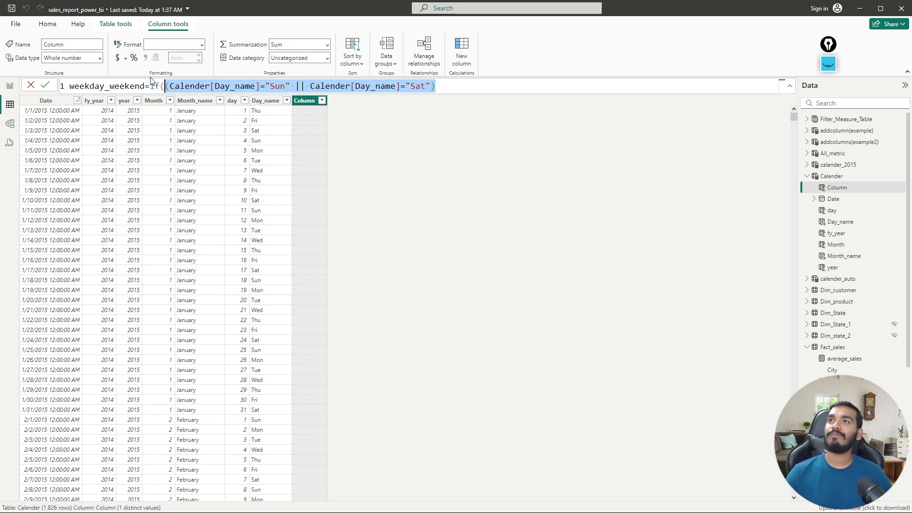
{"action": "left_click", "coordinate": [440, 87]}
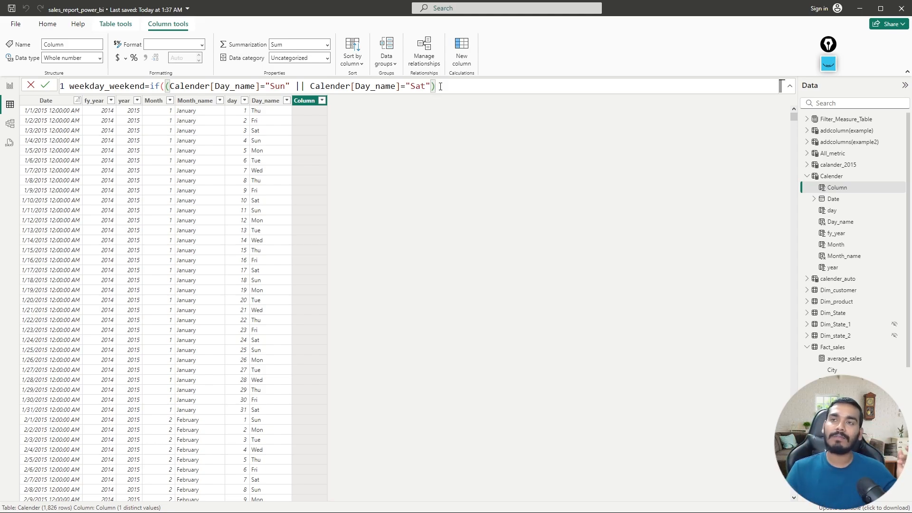
{"action": "left_click", "coordinate": [303, 86]}
{"action": "type", "text": "|"}
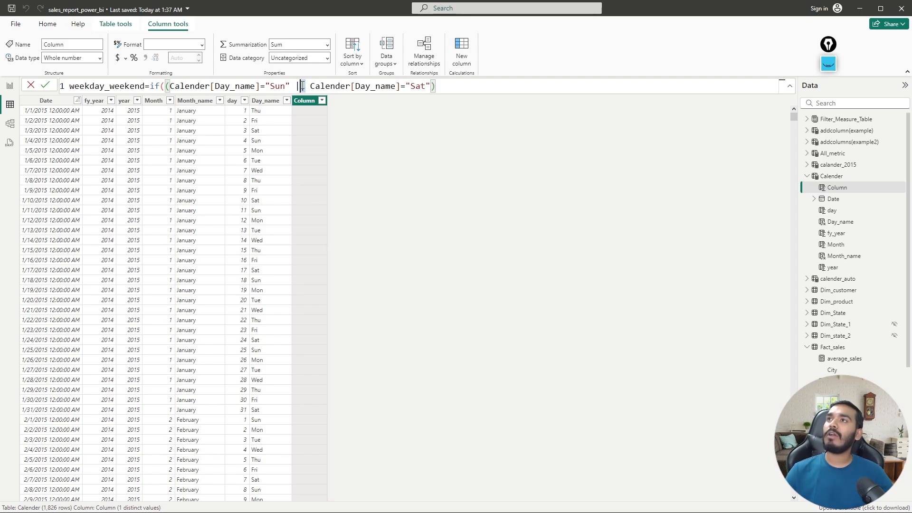
Complete the weekday_weekend IF formula with "Weekend" as the true result and "Weekday" as the false result, and commit the column.
{"action": "left_click", "coordinate": [474, 86]}
{"action": "type", "text": ","}
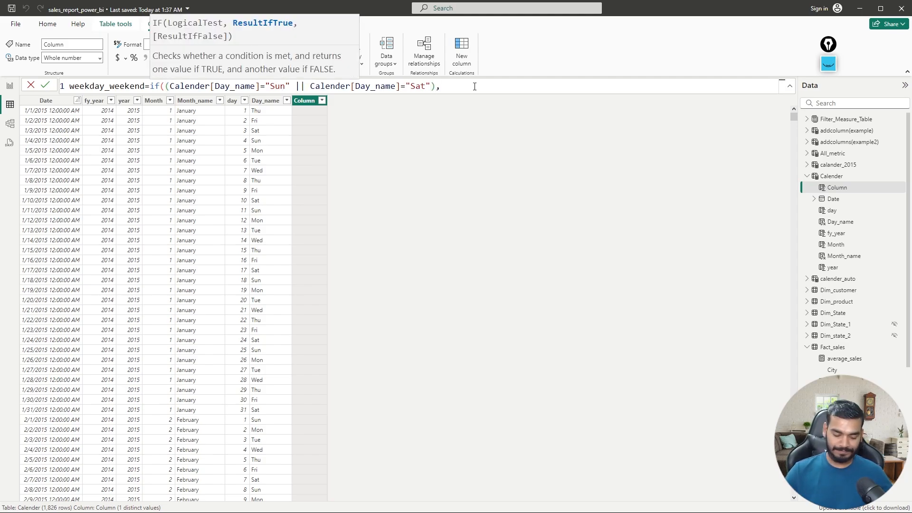
{"action": "type", "text": "\"Wee"}
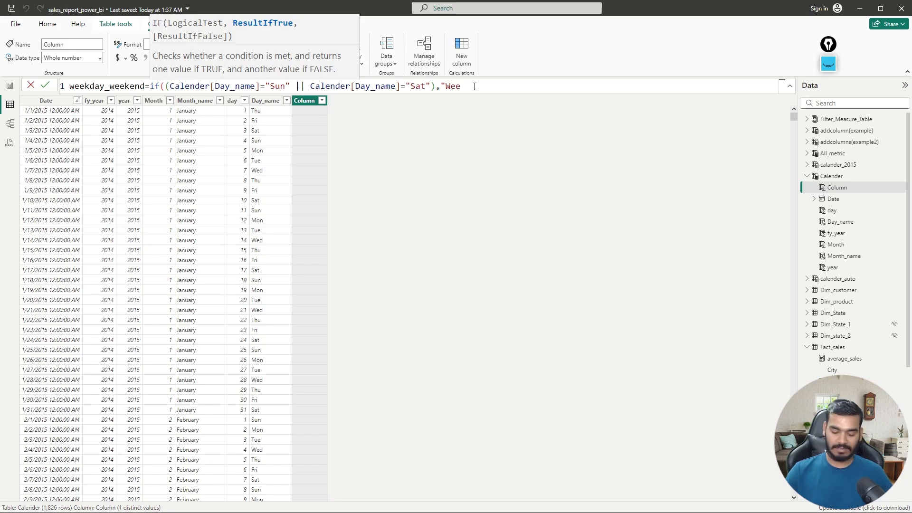
{"action": "type", "text": "kend"}
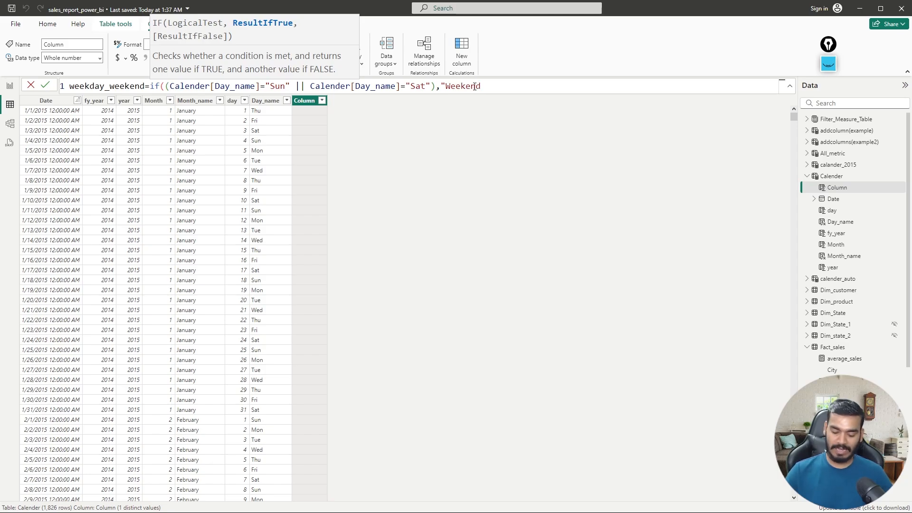
{"action": "type", "text": "\",week"}
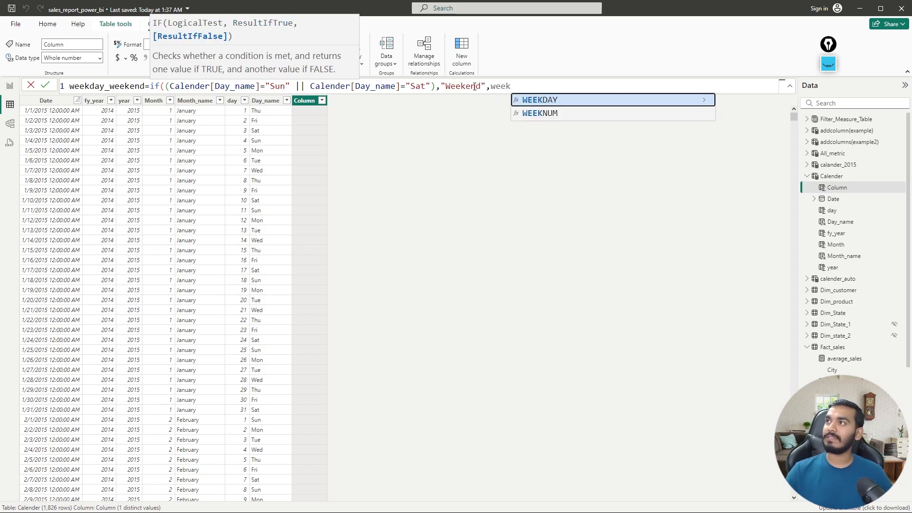
{"action": "key", "text": "BackSpace"}
{"action": "key", "text": "BackSpace"}
{"action": "key", "text": "BackSpace"}
{"action": "key", "text": "BackSpace"}
{"action": "type", "text": "\""}
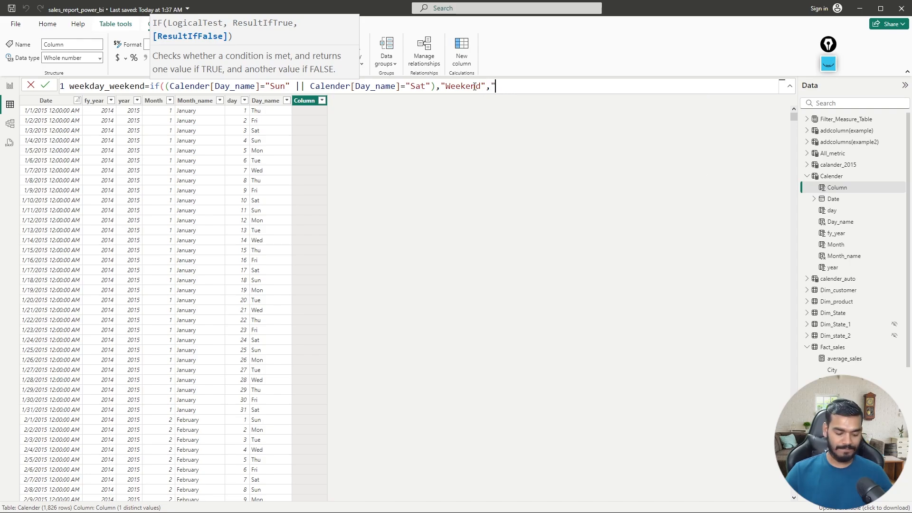
{"action": "type", "text": "Weekday"}
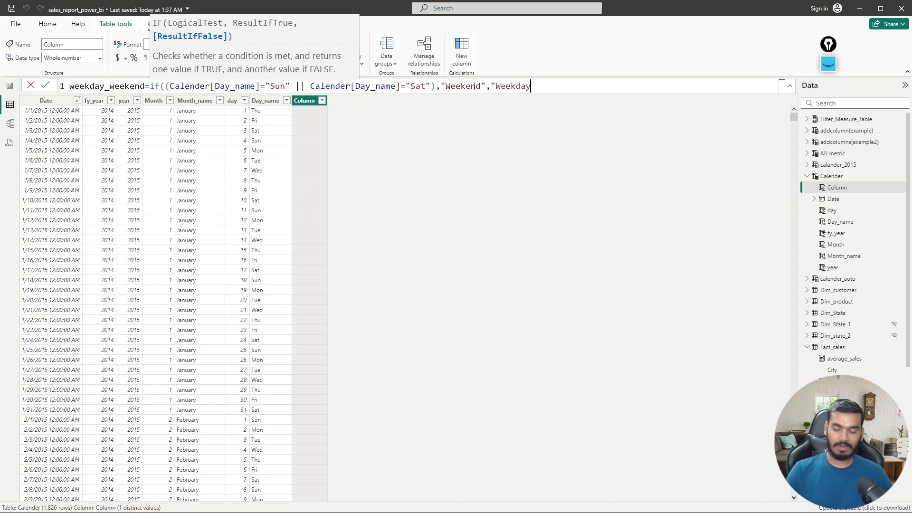
{"action": "type", "text": "\")"}
{"action": "key", "text": "Return"}
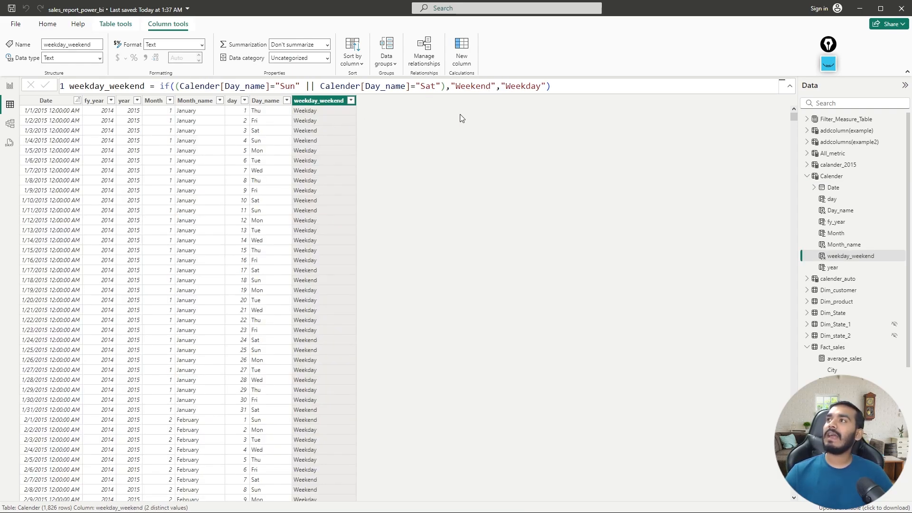
Filter the weekday_weekend column to Weekend and check which day names are offered in the Day_name column's filter.
{"action": "left_click", "coordinate": [350, 100]}
{"action": "left_click", "coordinate": [369, 196]}
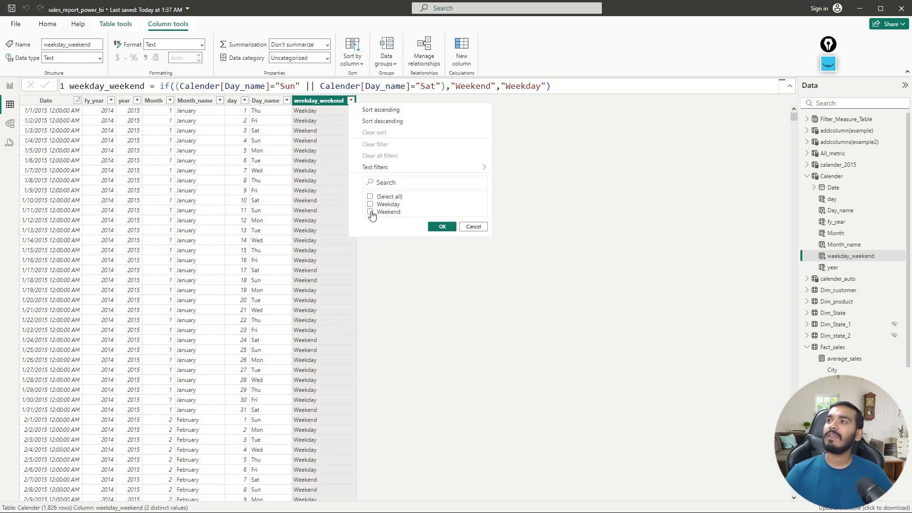
{"action": "left_click", "coordinate": [370, 211]}
{"action": "left_click", "coordinate": [444, 227]}
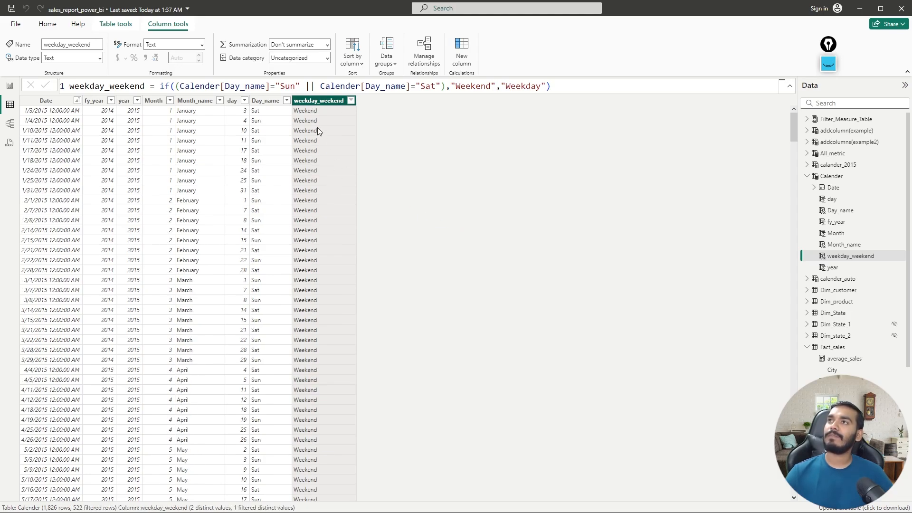
{"action": "left_click", "coordinate": [286, 100]}
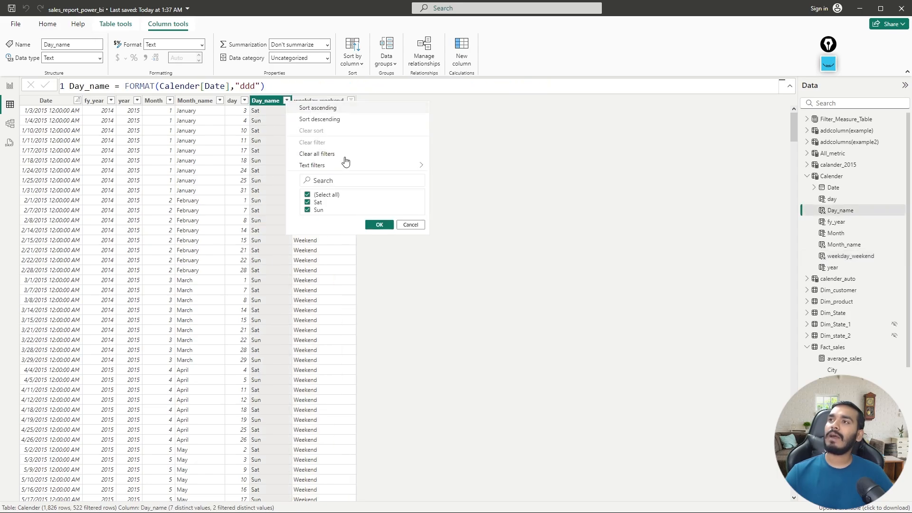
Replace Region with weekday_weekend as the legend of the Total_sales pie chart on the SALES_REPORTS BY fy page.
{"action": "left_click", "coordinate": [374, 225]}
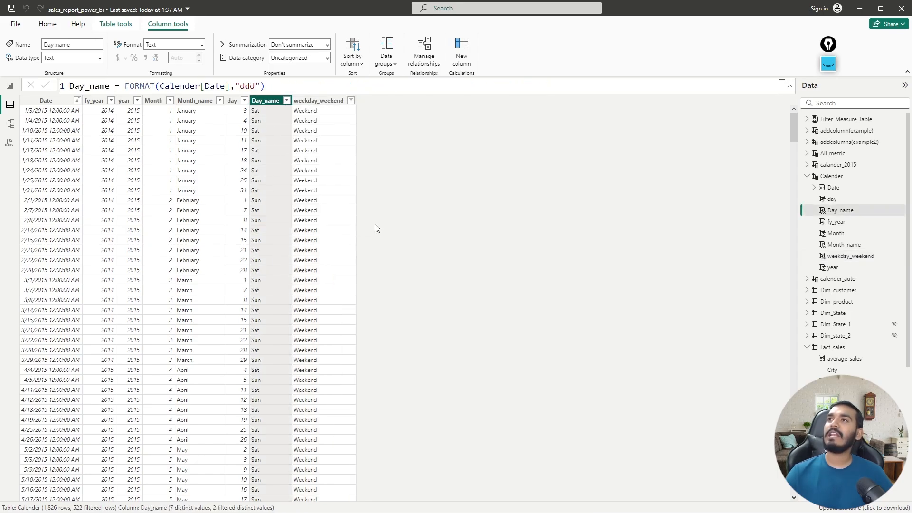
{"action": "left_click", "coordinate": [325, 102]}
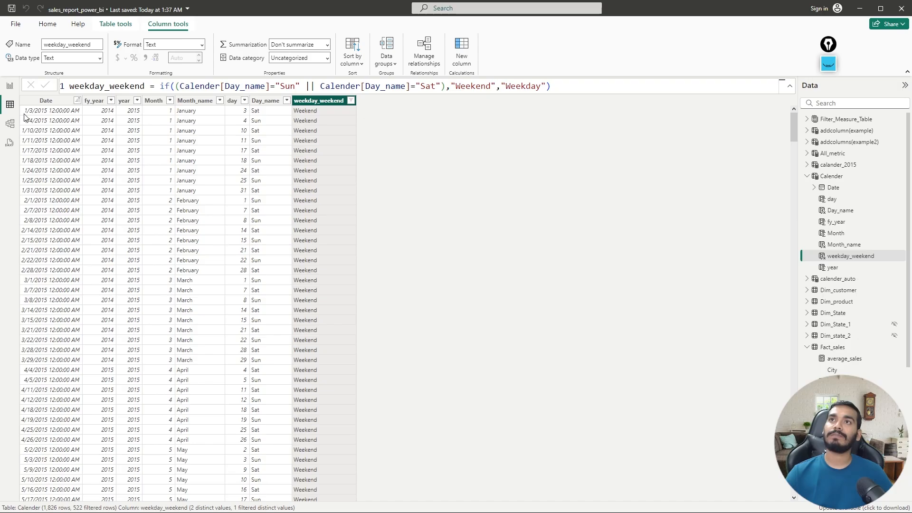
{"action": "left_click", "coordinate": [10, 86]}
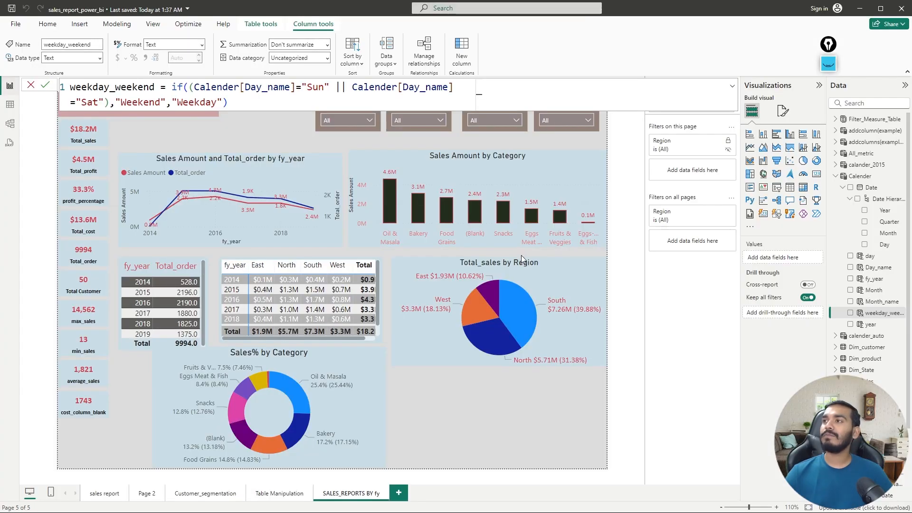
{"action": "left_click", "coordinate": [556, 272]}
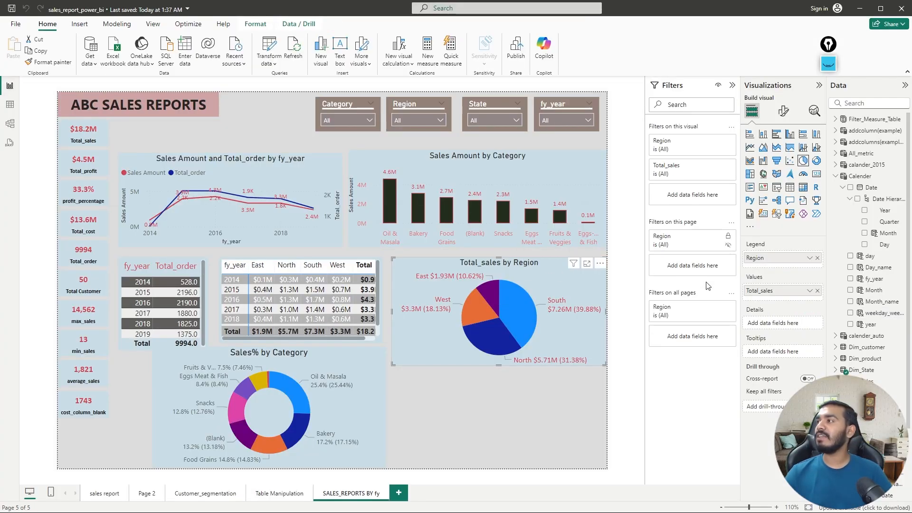
{"action": "left_click", "coordinate": [817, 258]}
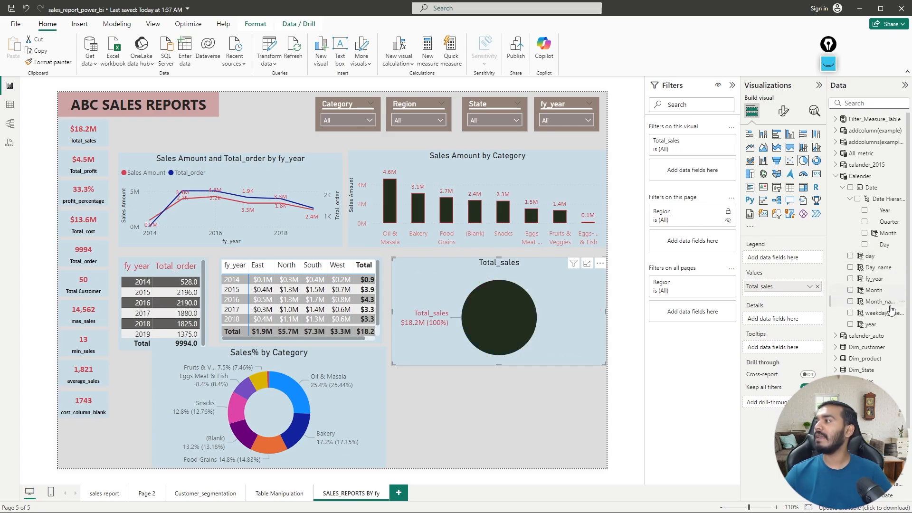
{"action": "left_click_drag", "start_coordinate": [891, 311], "coordinate": [791, 260]}
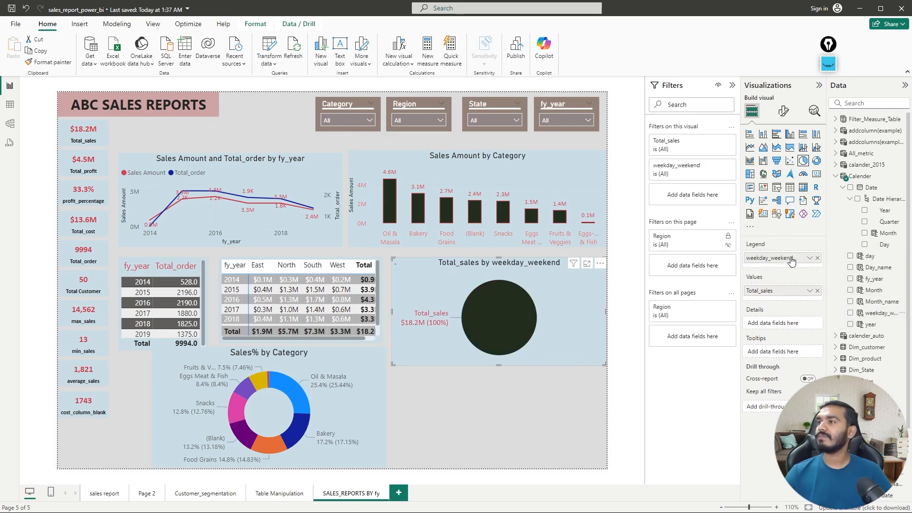
{"action": "mouse_move", "coordinate": [534, 330]}
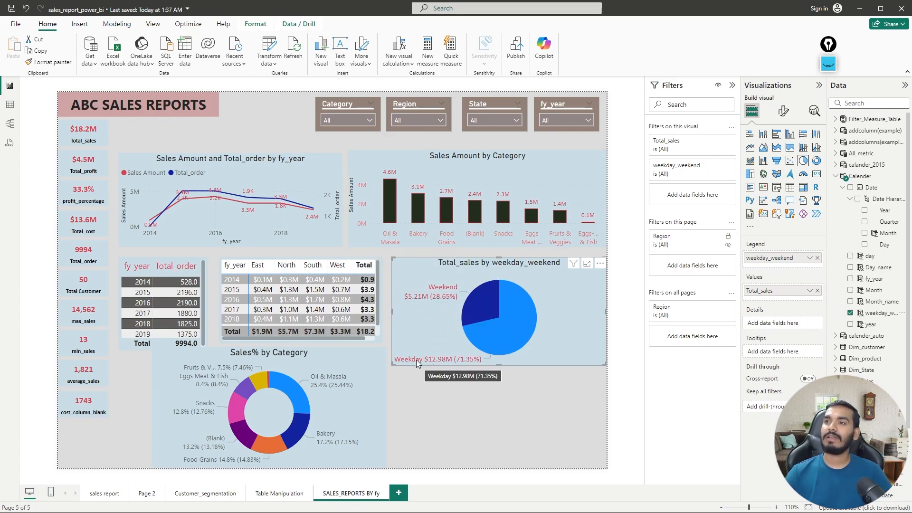
Replace Category with Day_name on the X-axis of the Sales Amount column chart.
{"action": "left_click", "coordinate": [552, 171]}
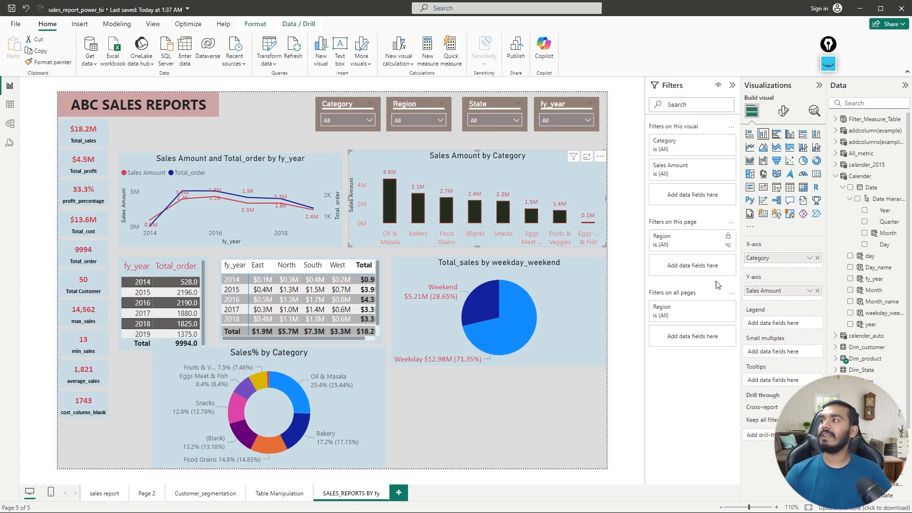
{"action": "left_click", "coordinate": [816, 258]}
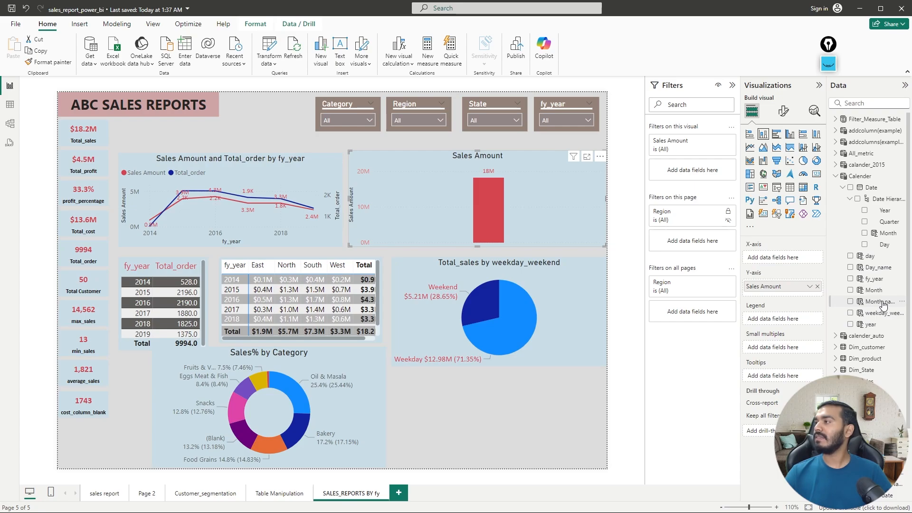
{"action": "left_click_drag", "start_coordinate": [879, 273], "coordinate": [788, 261]}
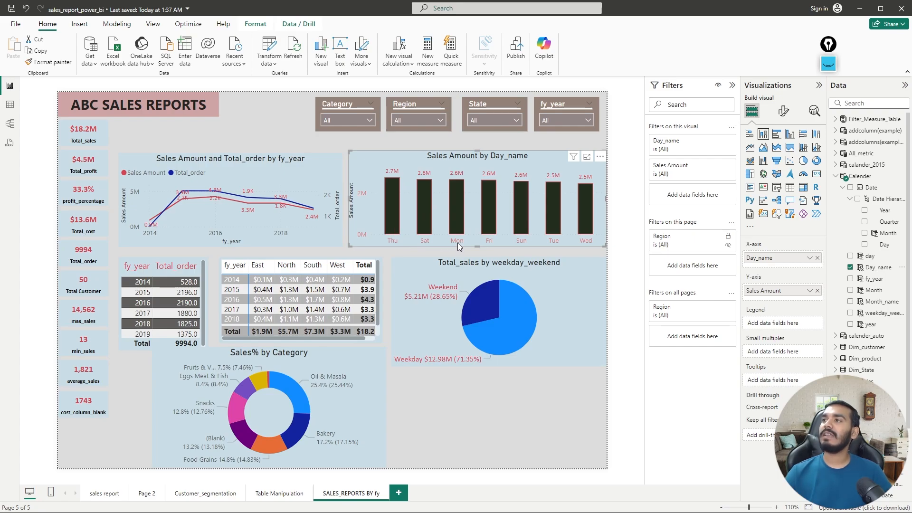
Sort the Sales Amount column chart's axis by Day_name in ascending order.
{"action": "left_click", "coordinate": [600, 158]}
{"action": "mouse_move", "coordinate": [647, 226]}
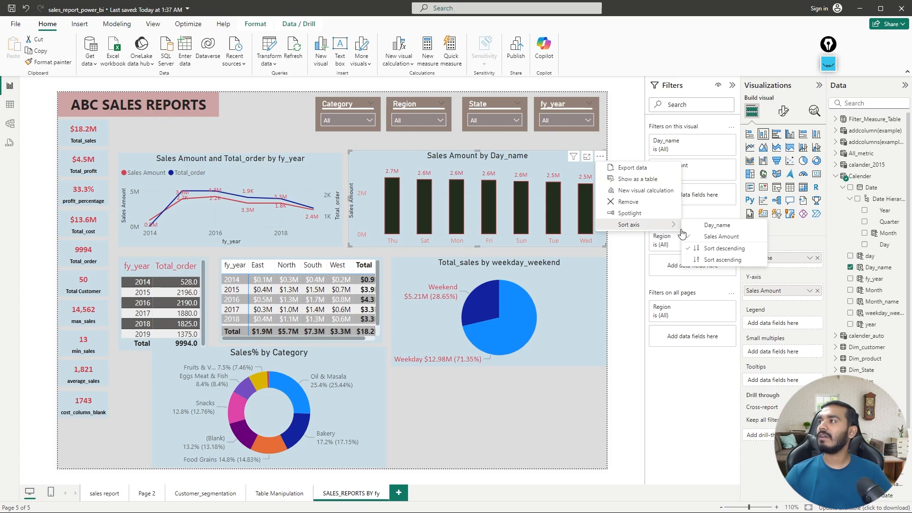
{"action": "left_click", "coordinate": [697, 228]}
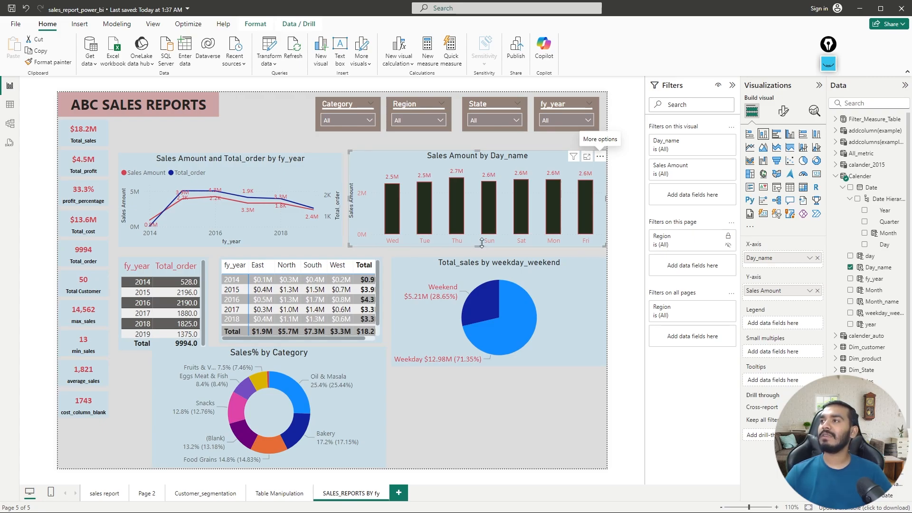
{"action": "left_click", "coordinate": [600, 157]}
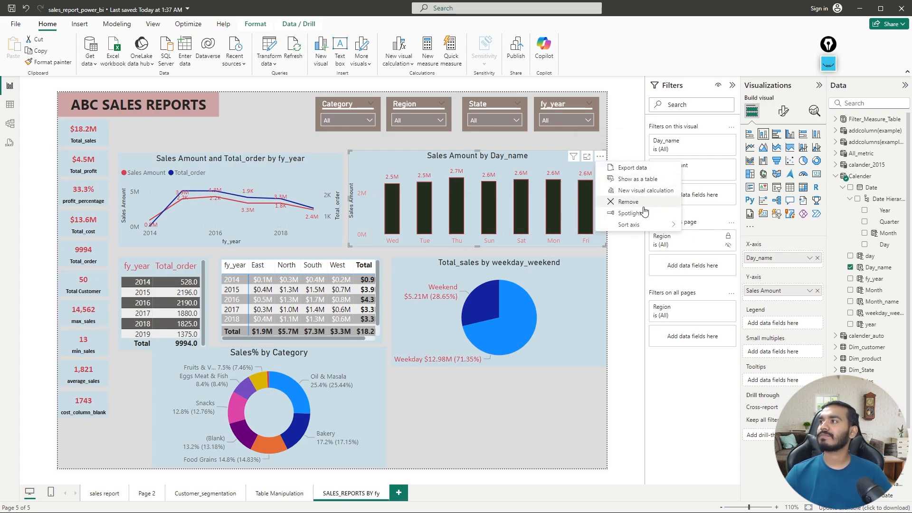
{"action": "mouse_move", "coordinate": [646, 224]}
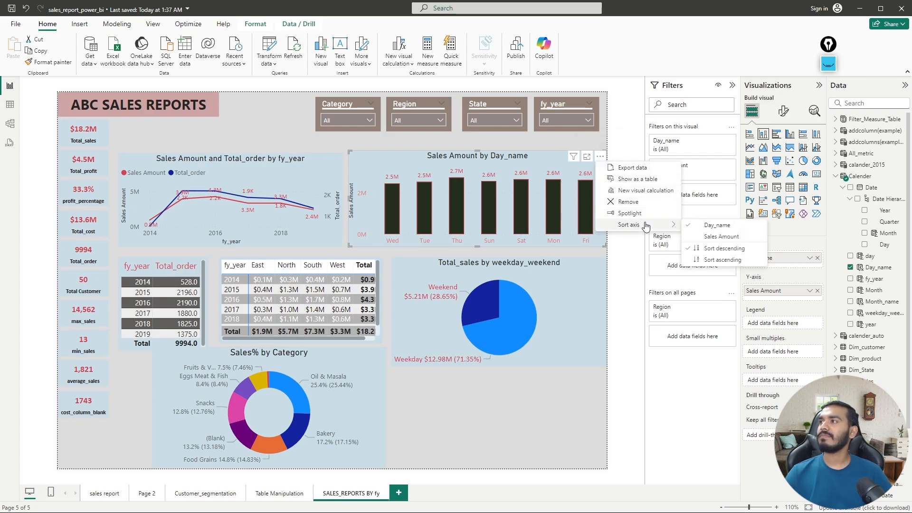
{"action": "left_click", "coordinate": [694, 260]}
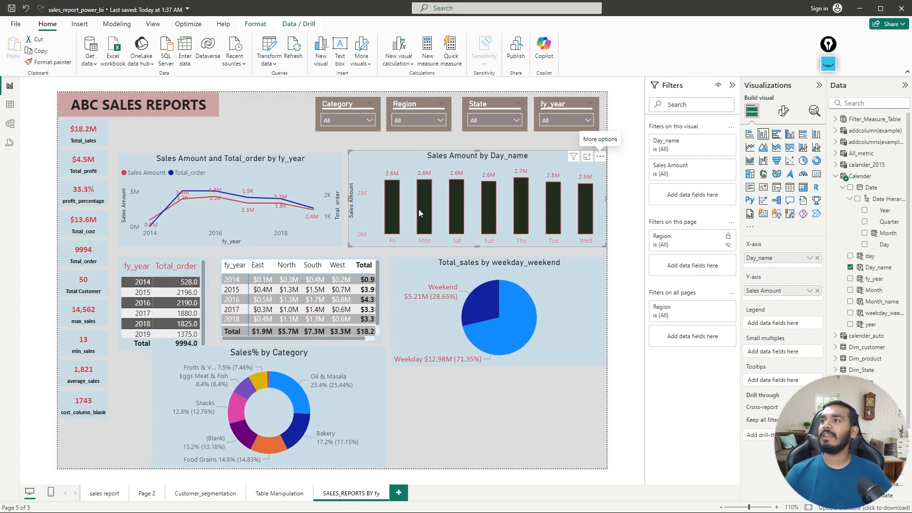
{"action": "left_click", "coordinate": [457, 432]}
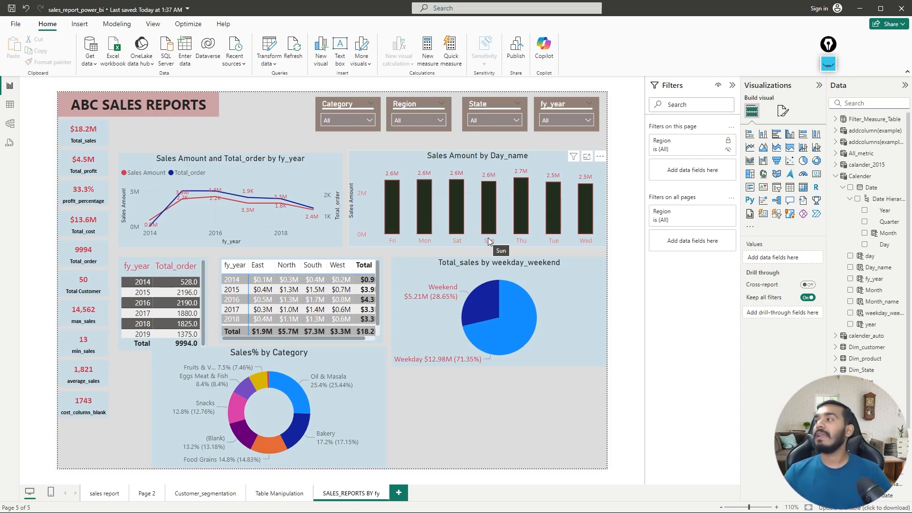
Add a new calculated column named weeknumber to the Calender table.
{"action": "left_click", "coordinate": [868, 177]}
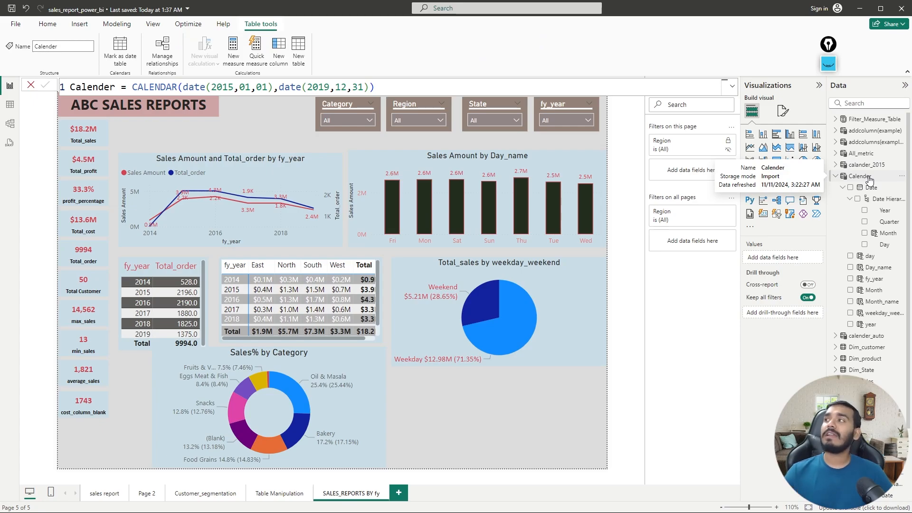
{"action": "left_click", "coordinate": [10, 105]}
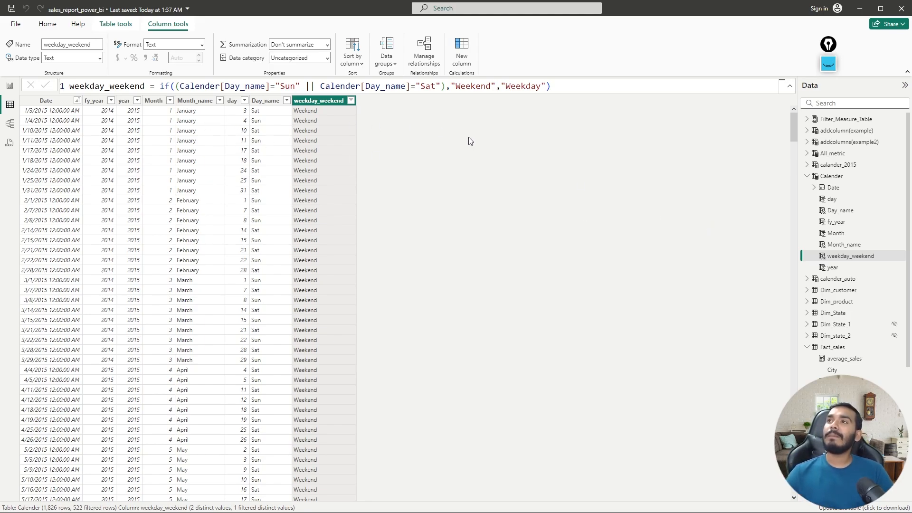
{"action": "right_click", "coordinate": [836, 256]}
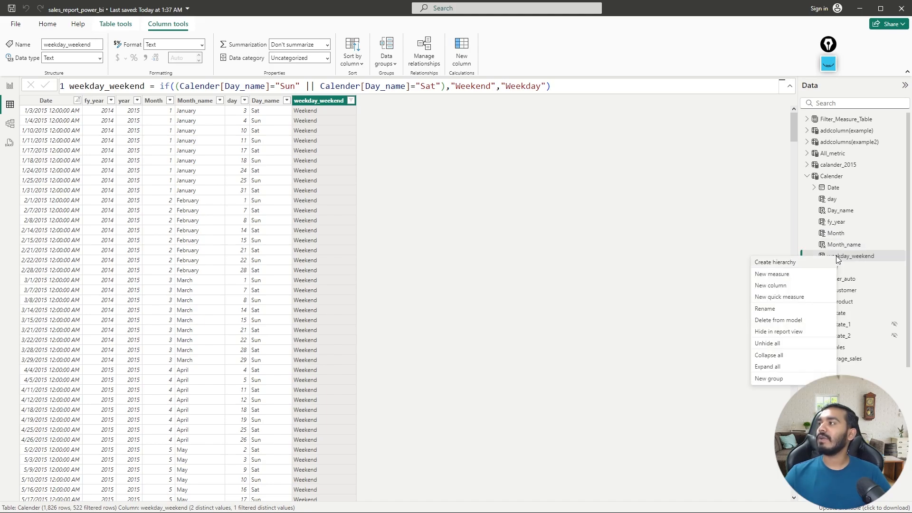
{"action": "left_click", "coordinate": [785, 287]}
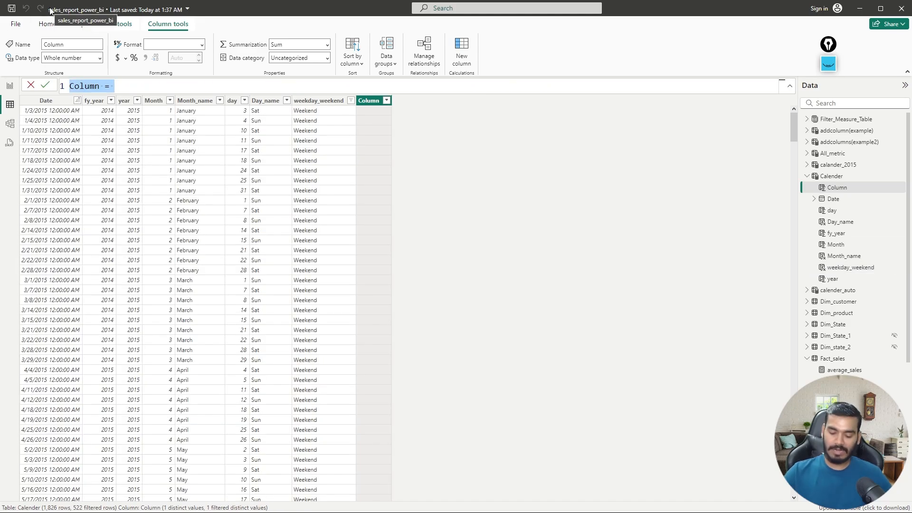
{"action": "type", "text": "W"}
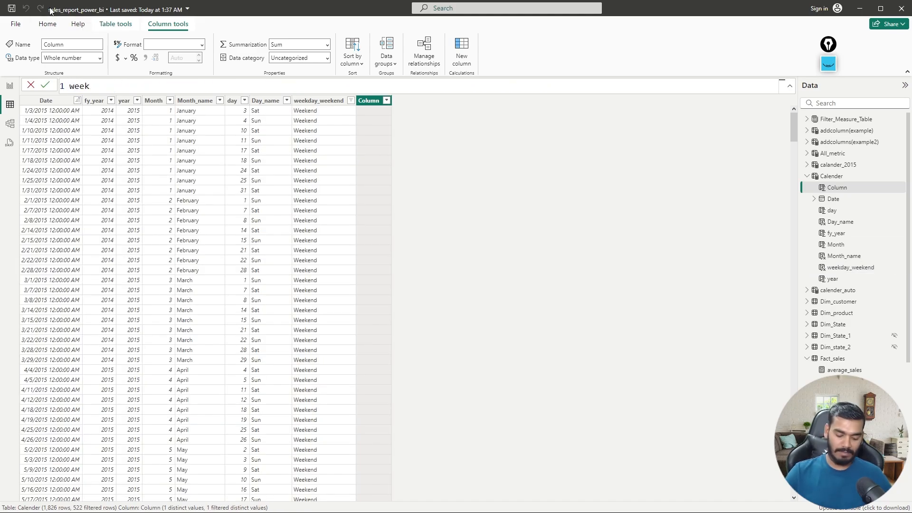
{"action": "type", "text": "eeknumber="}
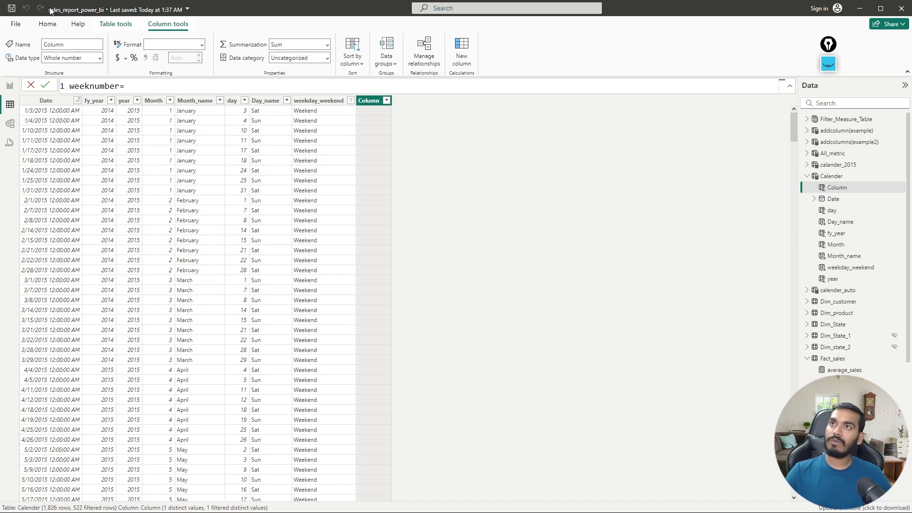
Define the weeknumber column with the formula WEEKNUM(Calender[Date]).
{"action": "type", "text": "week"}
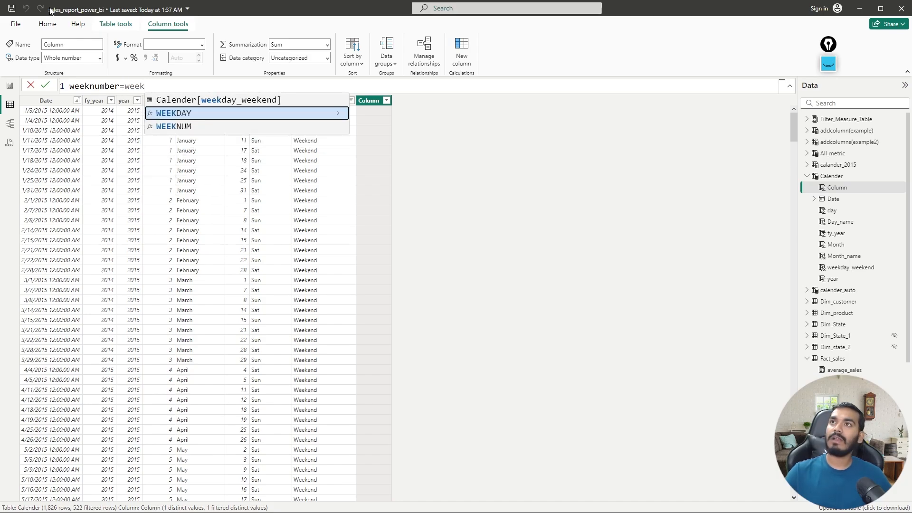
{"action": "key", "text": "Down"}
{"action": "key", "text": "Tab"}
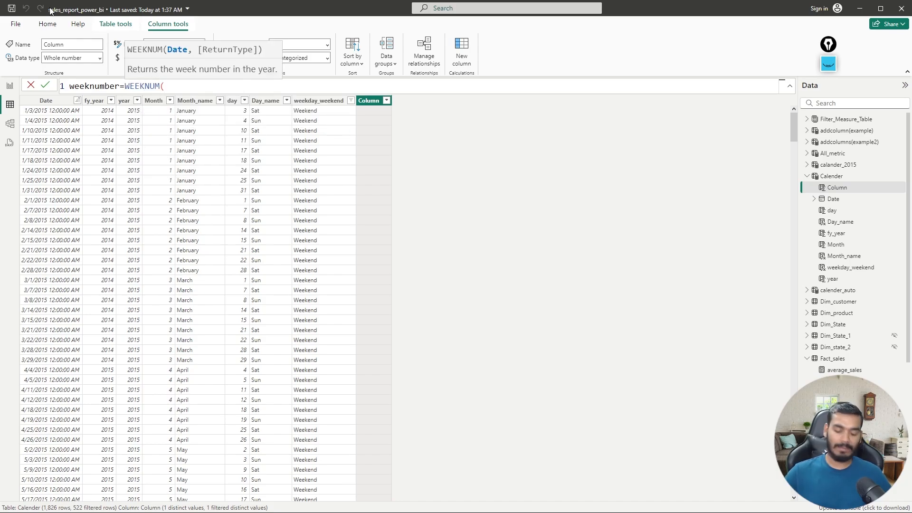
{"action": "type", "text": "cat"}
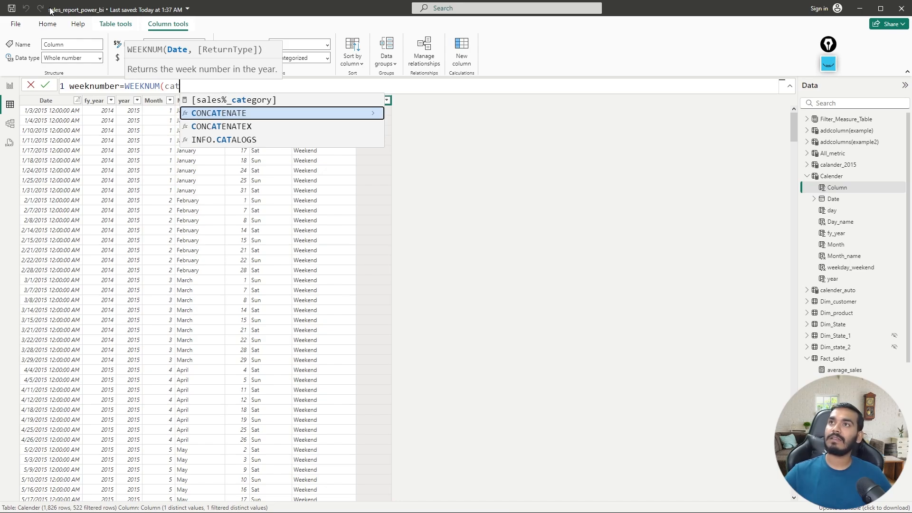
{"action": "type", "text": "e"}
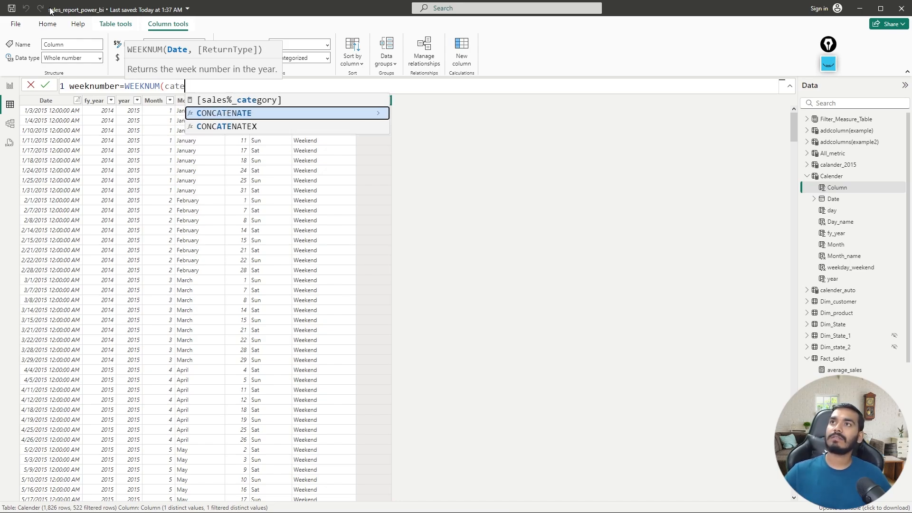
{"action": "key", "text": "BackSpace"}
{"action": "key", "text": "BackSpace"}
{"action": "type", "text": "l"}
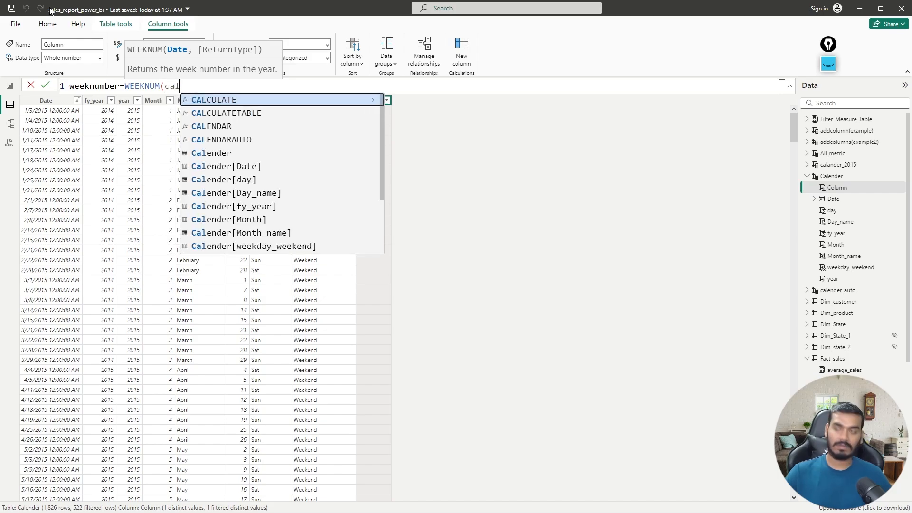
{"action": "type", "text": "e"}
{"action": "left_click", "coordinate": [235, 138]}
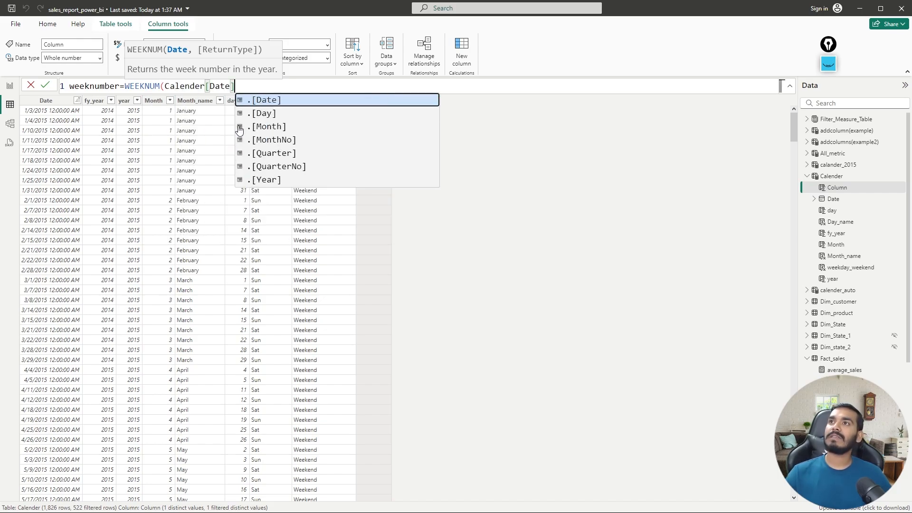
{"action": "type", "text": ")"}
{"action": "key", "text": "Return"}
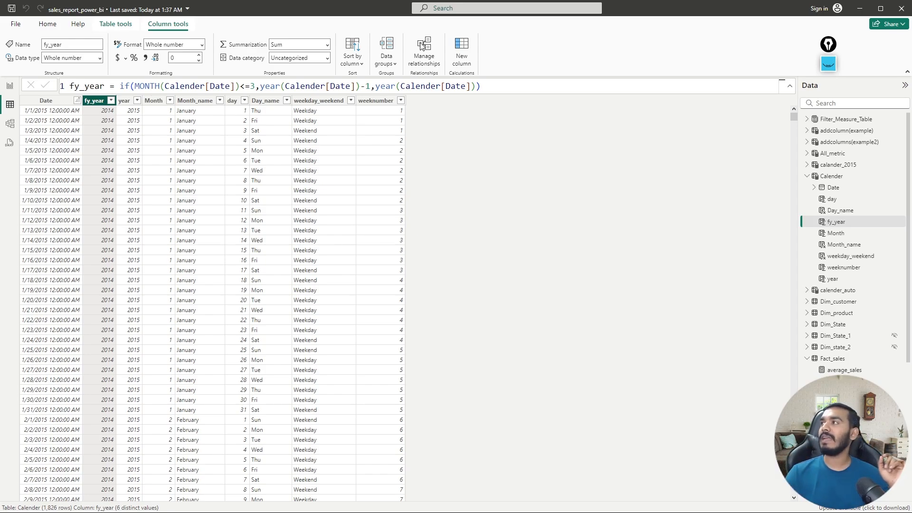
Review the weeknumber values from the first to the last date of the Calender table.
{"action": "left_click_drag", "start_coordinate": [793, 116], "coordinate": [417, 496]}
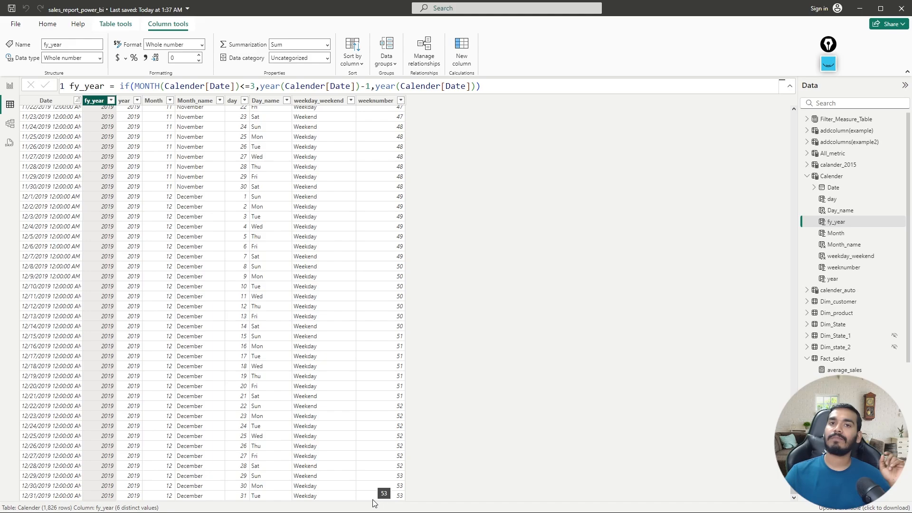
{"action": "left_click_drag", "start_coordinate": [793, 489], "coordinate": [794, 117]}
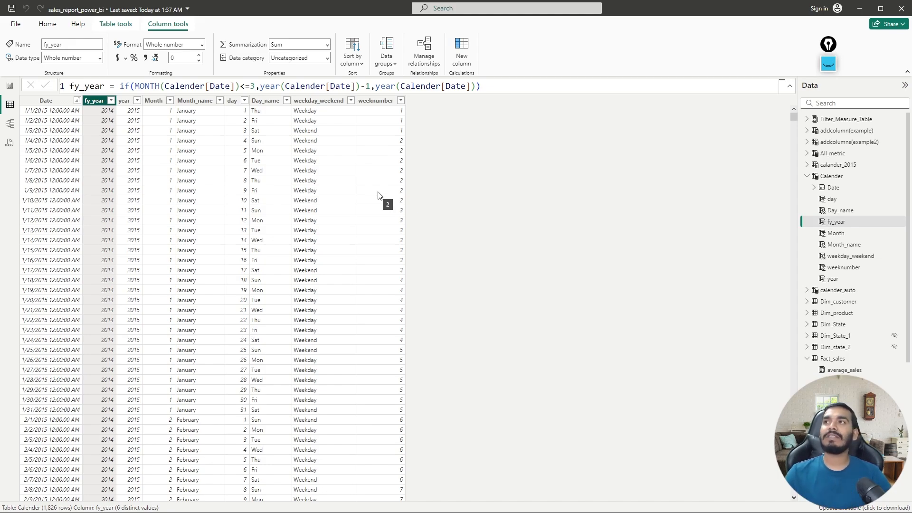
Add a new report page and place an empty 100% stacked bar chart in the lower-left part of its canvas.
{"action": "left_click", "coordinate": [10, 86]}
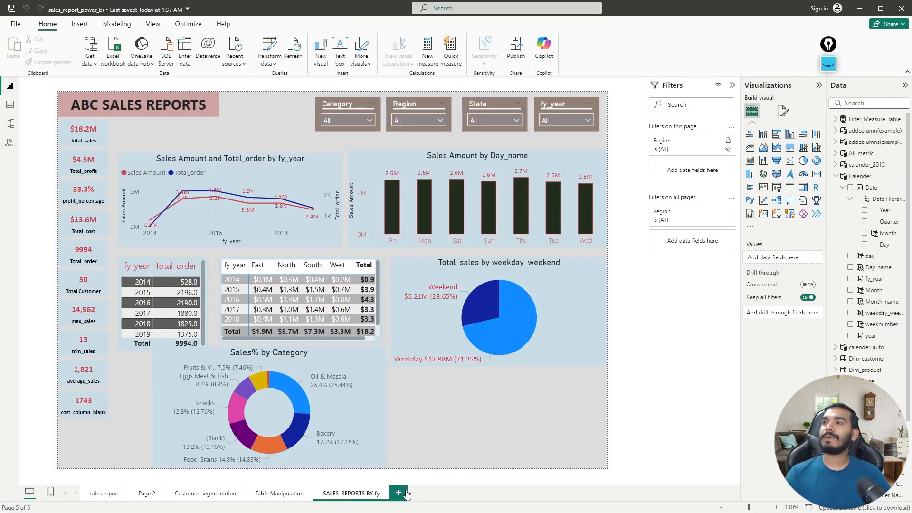
{"action": "left_click", "coordinate": [399, 492]}
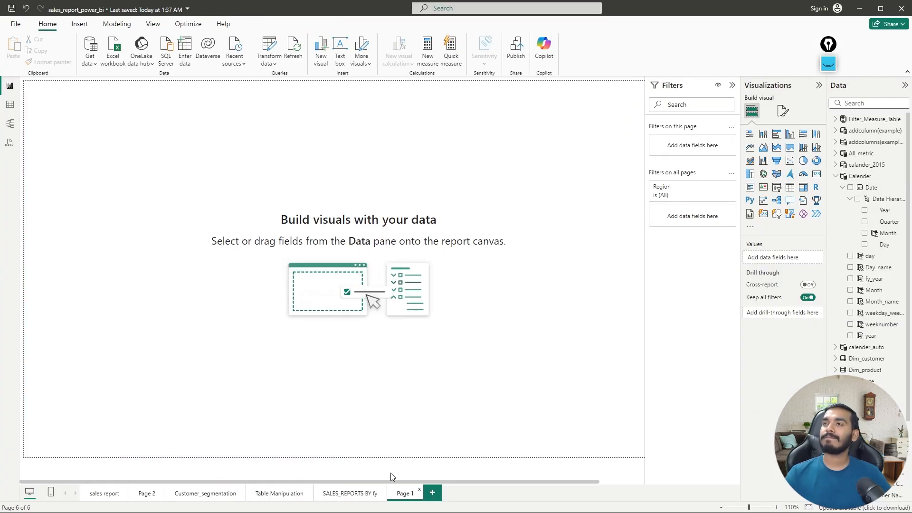
{"action": "left_click", "coordinate": [803, 138]}
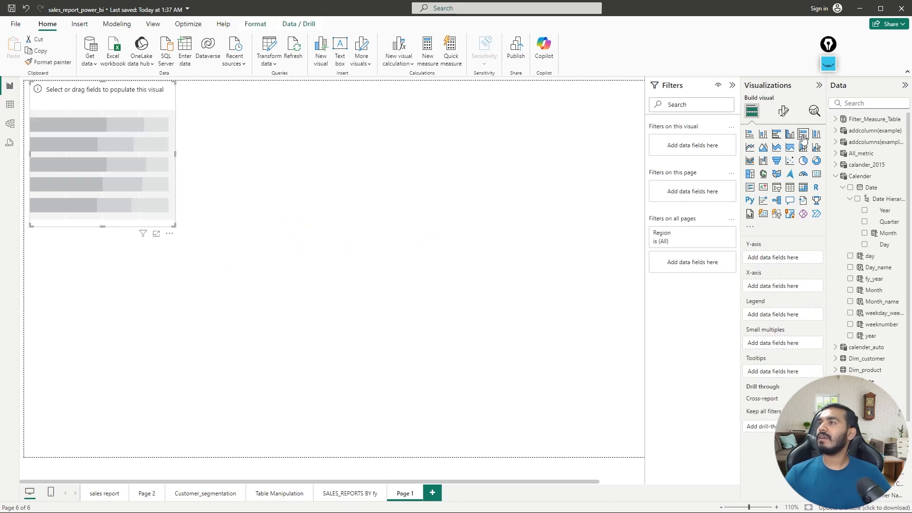
{"action": "left_click_drag", "start_coordinate": [124, 106], "coordinate": [139, 278]}
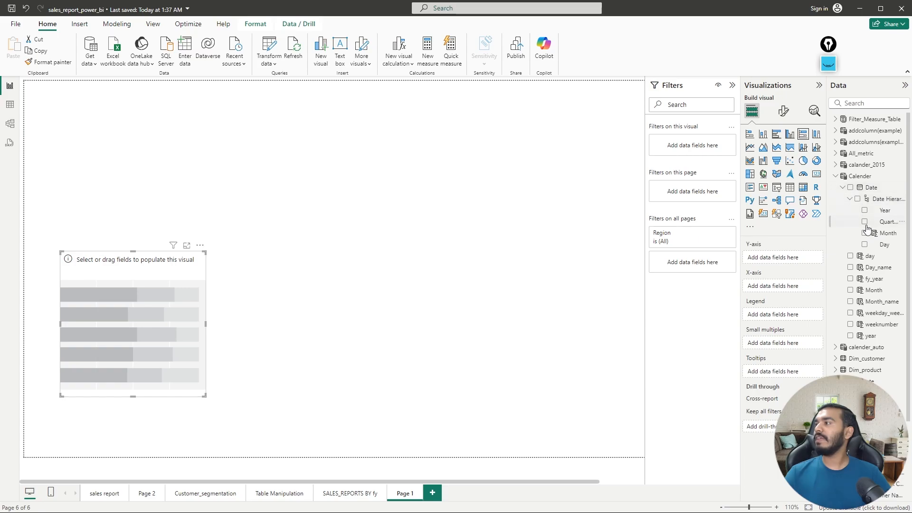
Plot Total sales on the X-axis against weeknumber on the Y-axis of the bar chart, and enlarge the chart to the page's lower edge.
{"action": "left_click_drag", "start_coordinate": [877, 319], "coordinate": [793, 257]}
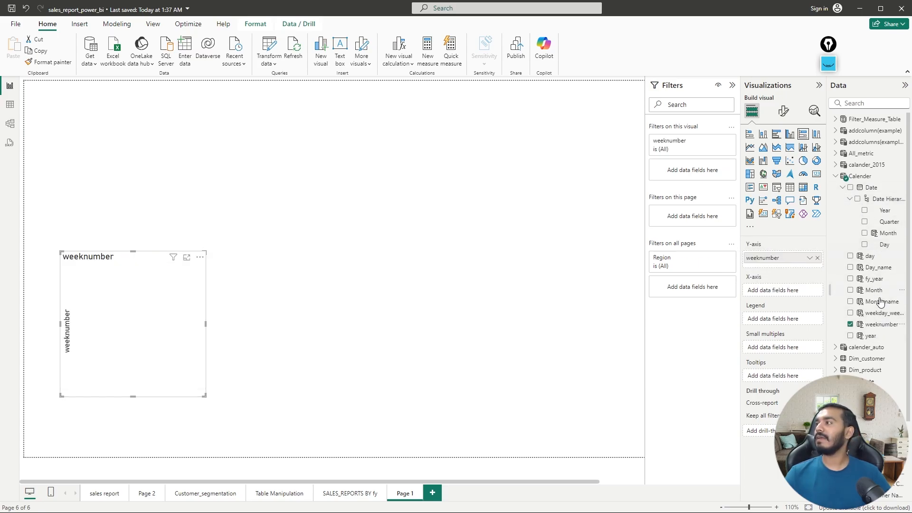
{"action": "scroll", "coordinate": [880, 343], "scroll_direction": "down", "scroll_amount": 3}
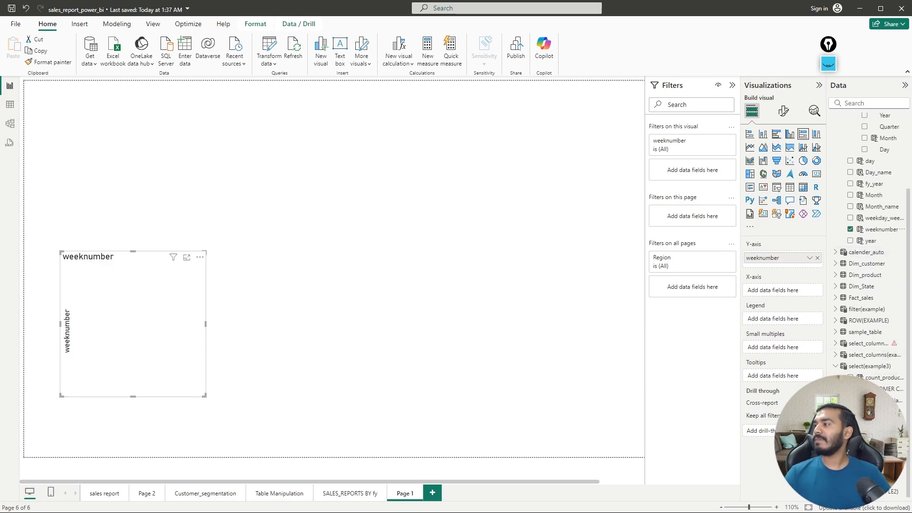
{"action": "left_click_drag", "start_coordinate": [874, 404], "coordinate": [790, 297]}
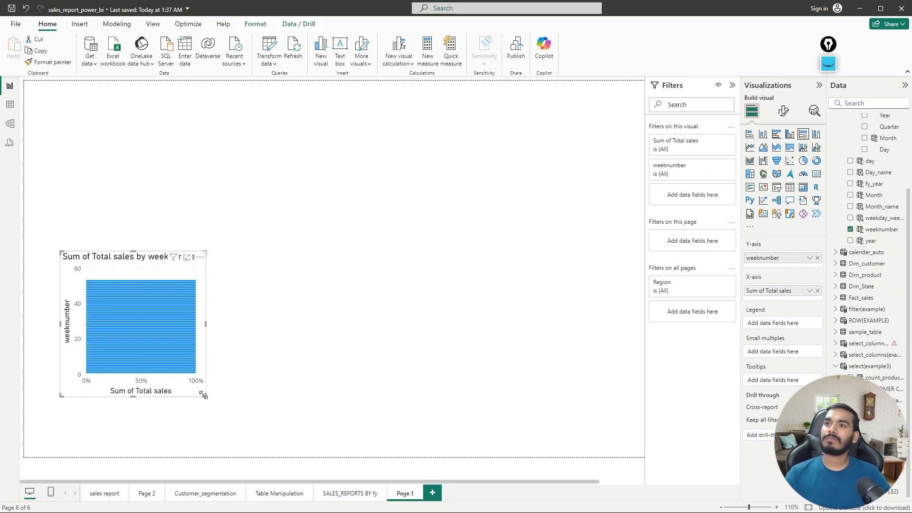
{"action": "left_click_drag", "start_coordinate": [203, 395], "coordinate": [332, 497]}
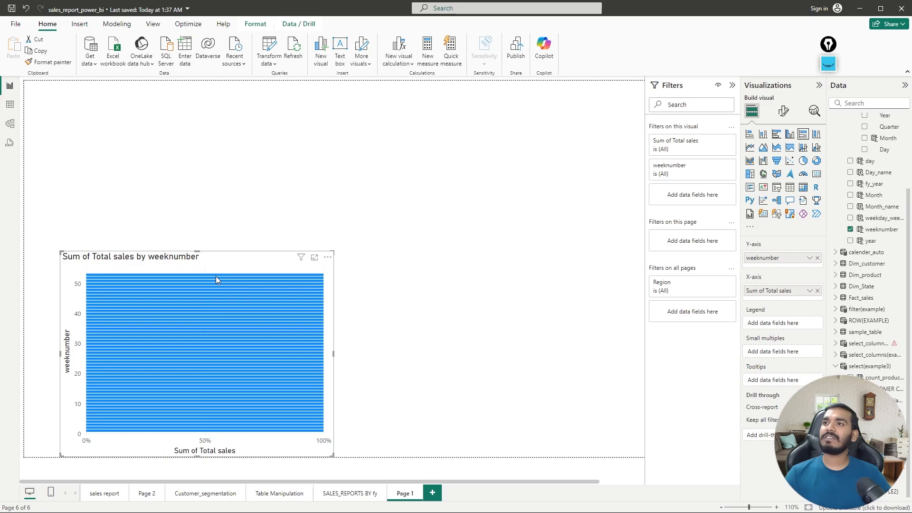
Convert the weekly sales chart to a stacked column chart, move it higher on the page and make it slightly taller.
{"action": "left_click", "coordinate": [762, 135]}
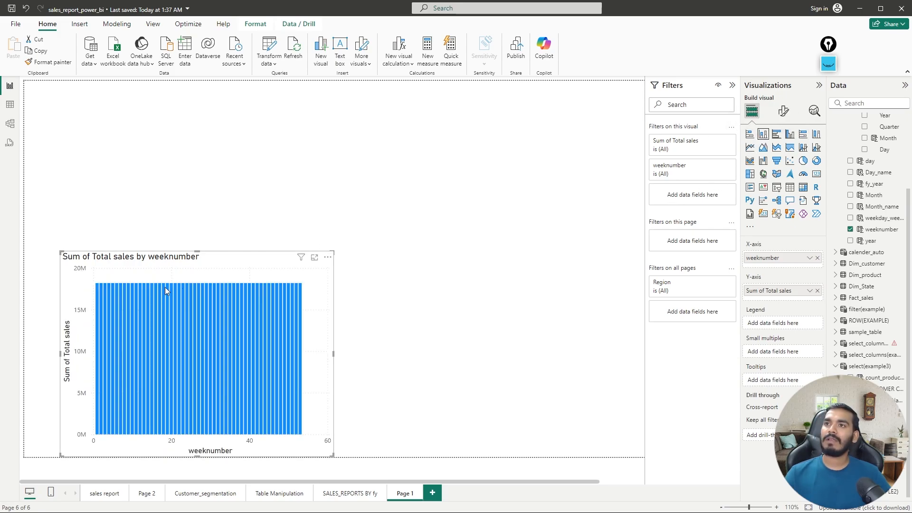
{"action": "mouse_move", "coordinate": [165, 288]}
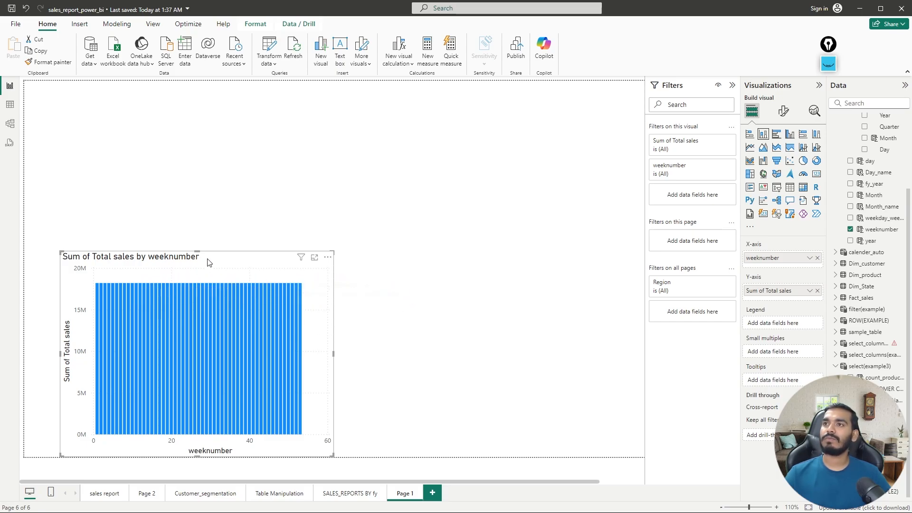
{"action": "left_click_drag", "start_coordinate": [214, 261], "coordinate": [220, 168]}
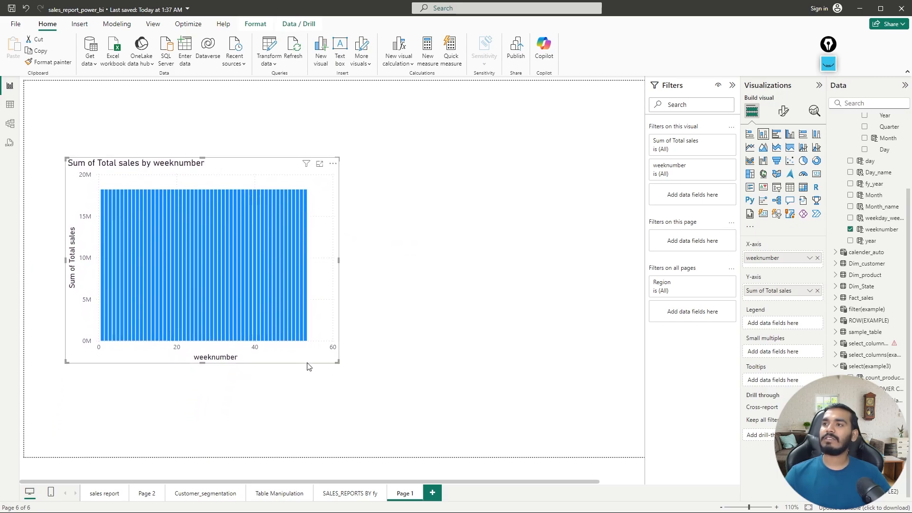
{"action": "left_click_drag", "start_coordinate": [338, 362], "coordinate": [331, 395]}
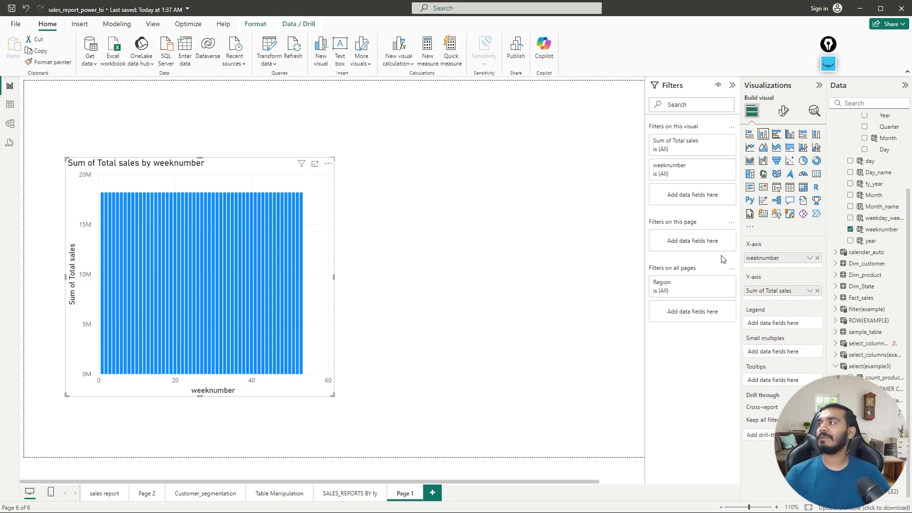
{"action": "scroll", "coordinate": [875, 247], "scroll_direction": "up", "scroll_amount": 3}
{"action": "scroll", "coordinate": [875, 247], "scroll_direction": "down", "scroll_amount": 3}
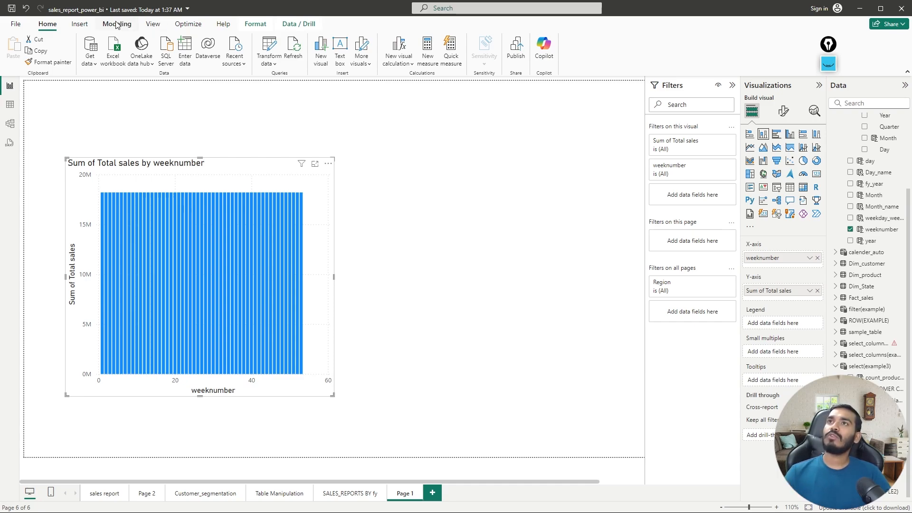
Create a new calculated table named sales_by_week in the table view and begin its formula with the SUMMARIZE function.
{"action": "left_click", "coordinate": [10, 106]}
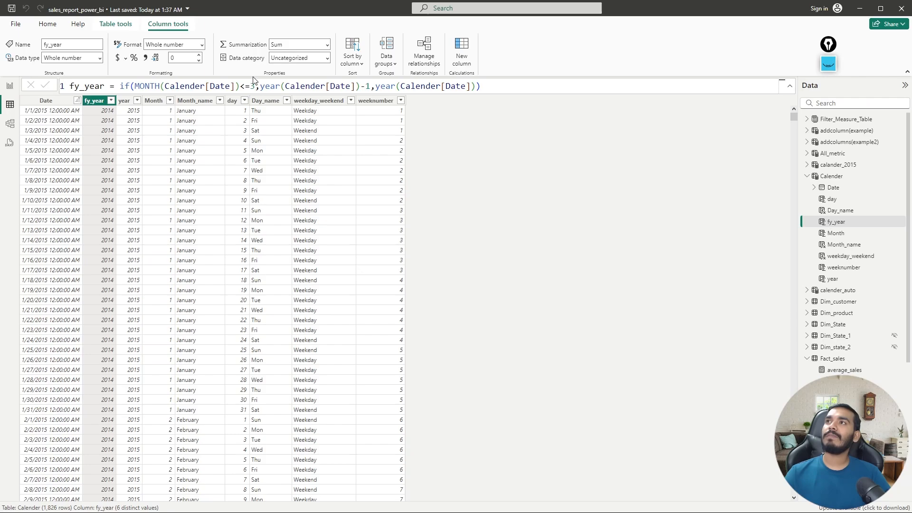
{"action": "left_click", "coordinate": [48, 24]}
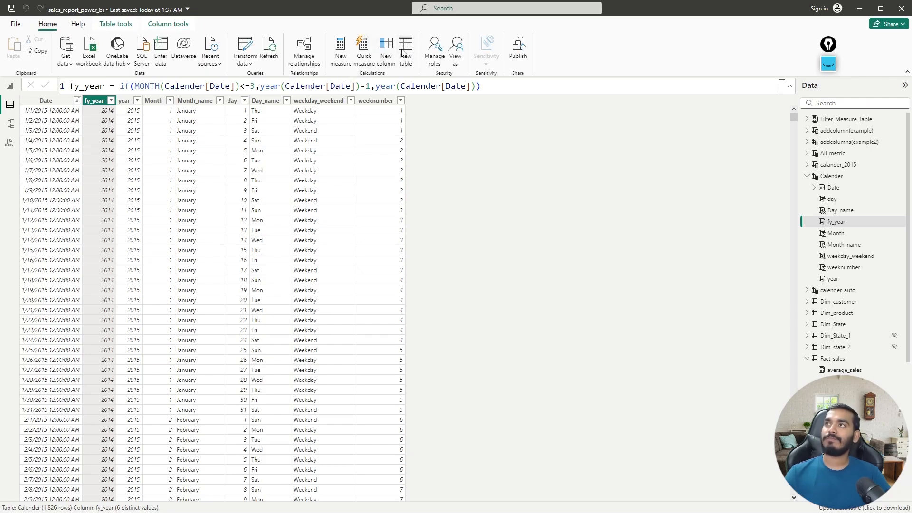
{"action": "left_click", "coordinate": [404, 51]}
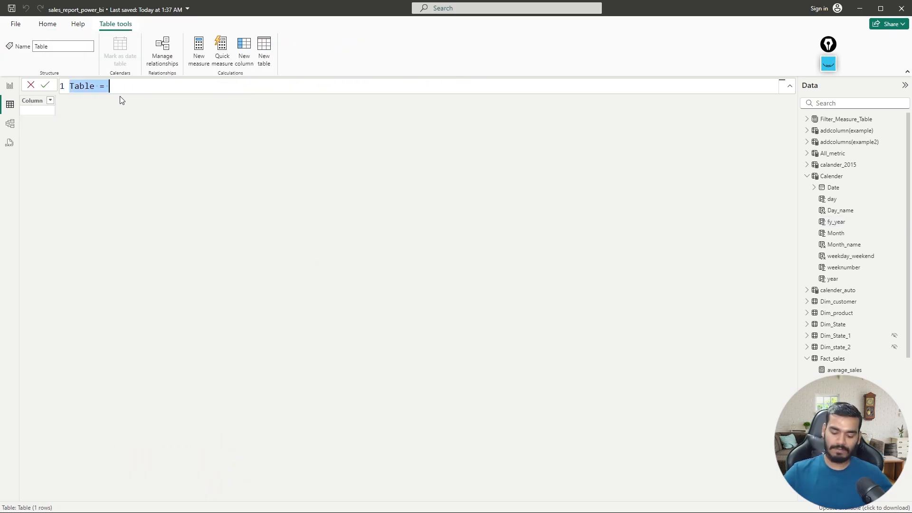
{"action": "key", "text": "BackSpace"}
{"action": "type", "text": "sales"}
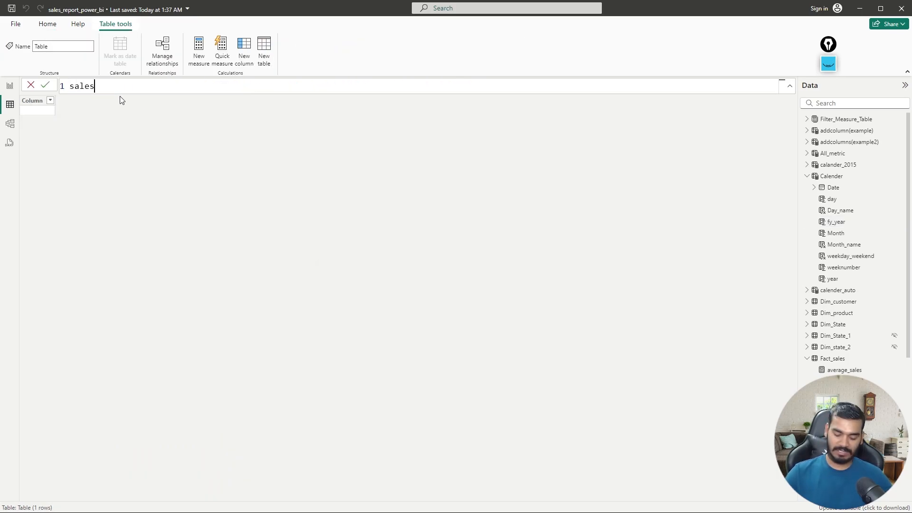
{"action": "type", "text": "_by_"}
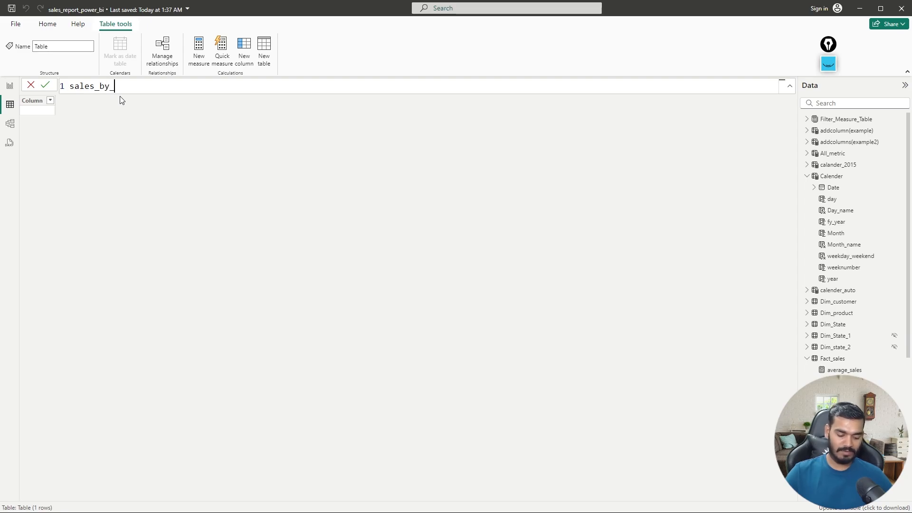
{"action": "type", "text": "week="}
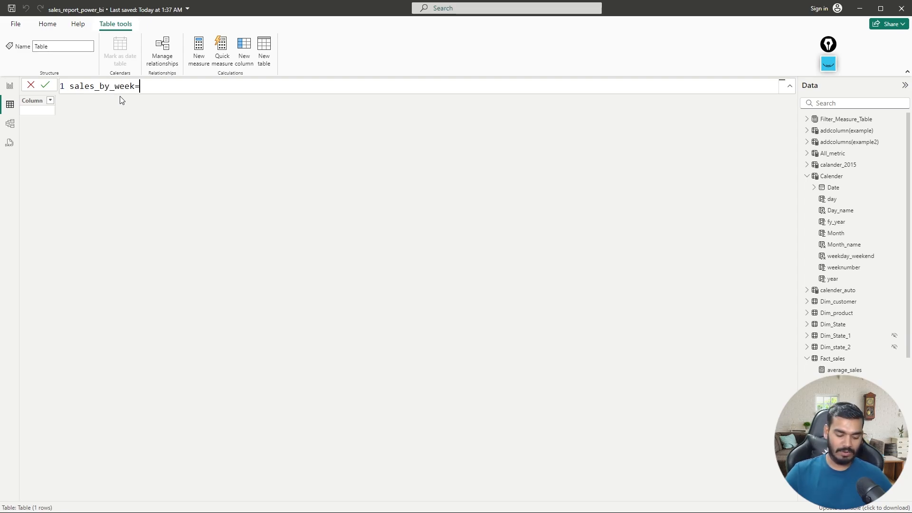
{"action": "type", "text": "sum"}
{"action": "key", "text": "Tab"}
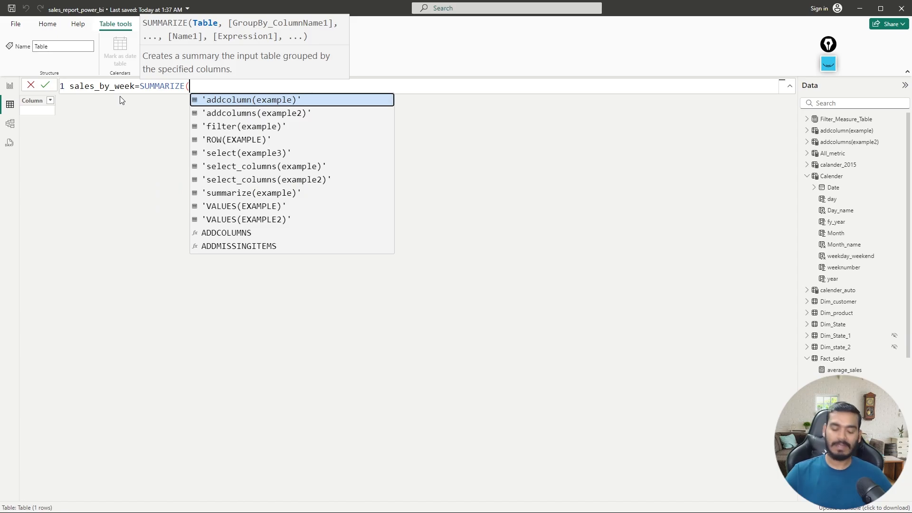
{"action": "type", "text": "valu"}
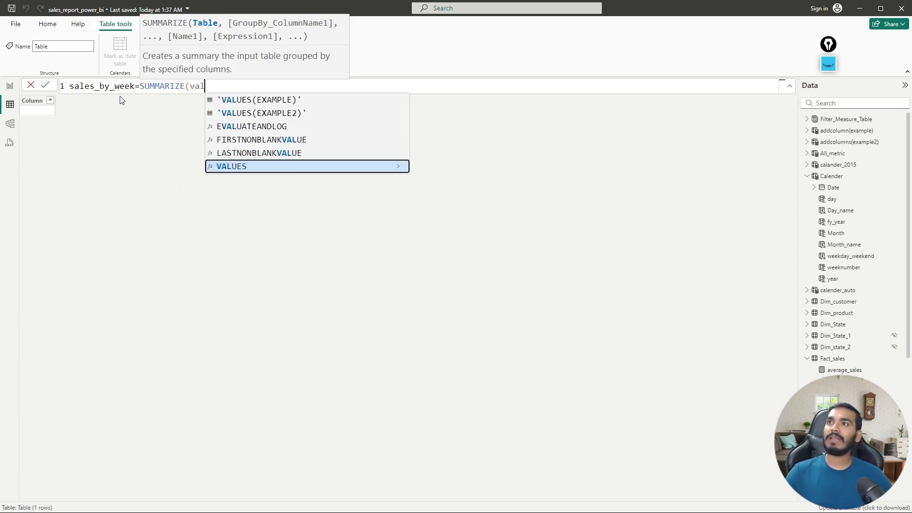
{"action": "key", "text": "Tab"}
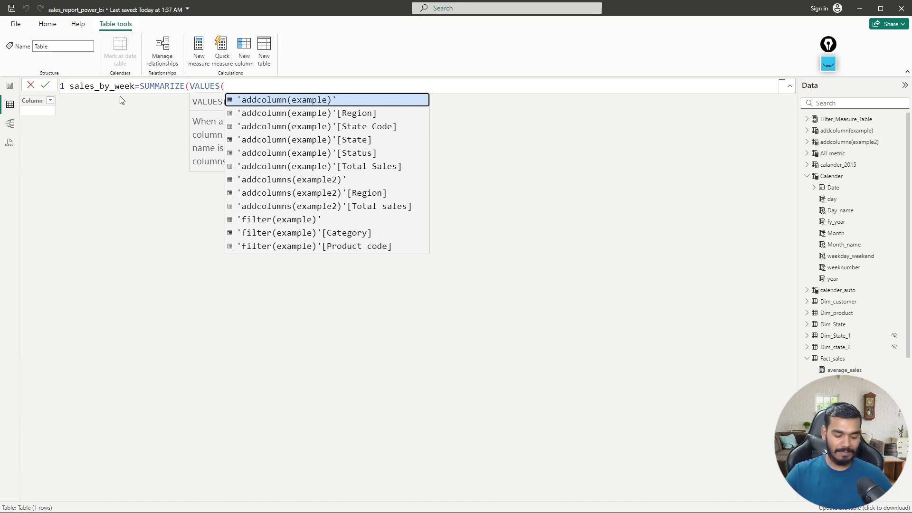
{"action": "type", "text": "cale"}
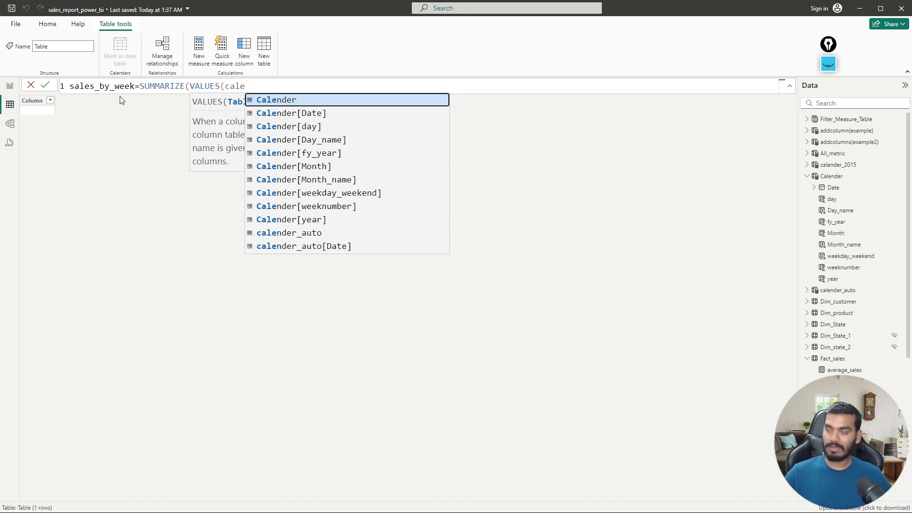
{"action": "key", "text": "Down"}
{"action": "key", "text": "Down"}
{"action": "key", "text": "Down"}
{"action": "key", "text": "Down"}
{"action": "key", "text": "Down"}
{"action": "key", "text": "Down"}
{"action": "key", "text": "Down"}
{"action": "key", "text": "Down"}
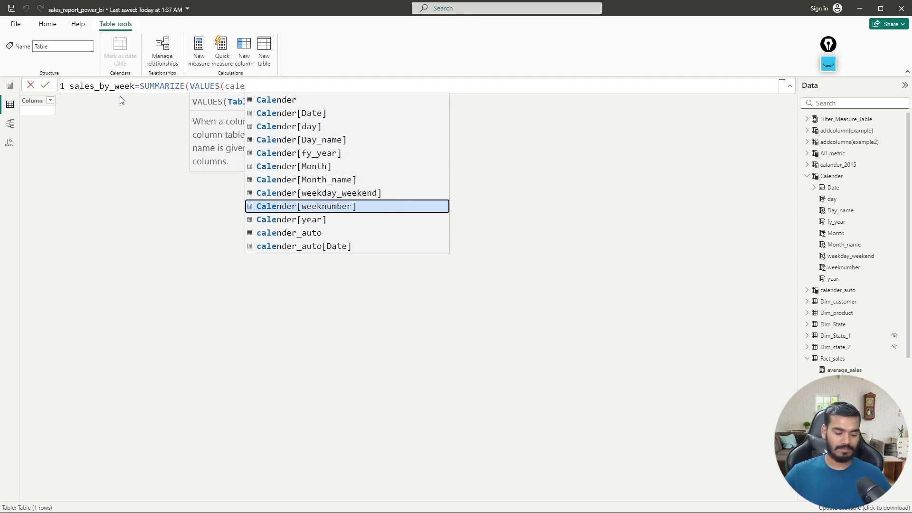
{"action": "key", "text": "Tab"}
{"action": "type", "text": ")"}
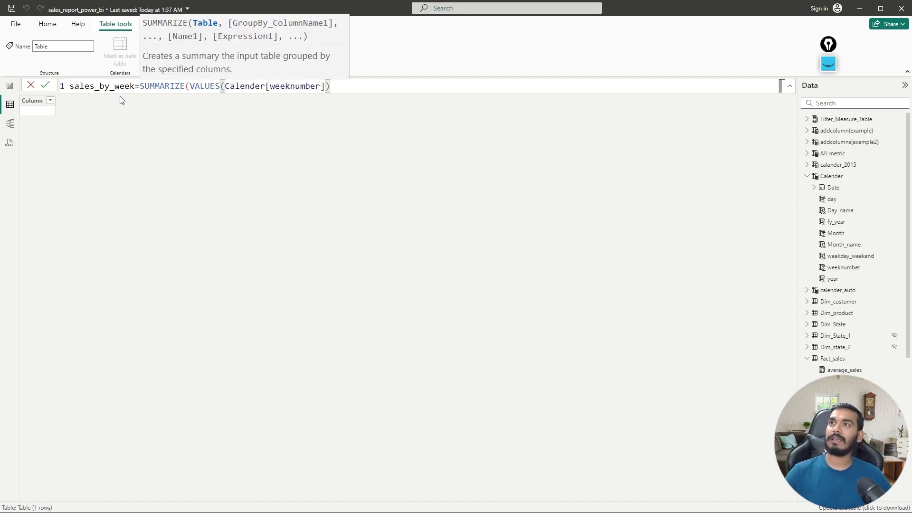
{"action": "type", "text": ","}
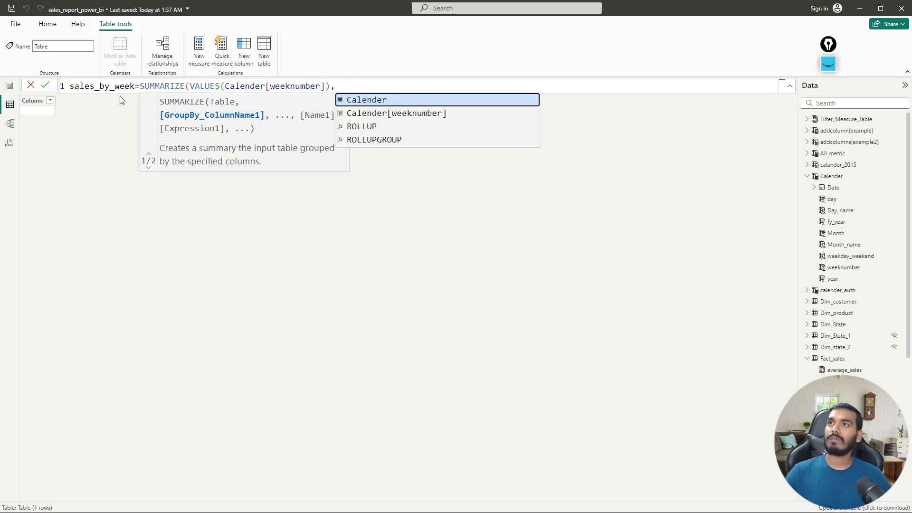
{"action": "key", "text": "BackSpace"}
{"action": "key", "text": "BackSpace"}
{"action": "key", "text": "BackSpace"}
{"action": "key", "text": "BackSpace"}
{"action": "key", "text": "BackSpace"}
{"action": "key", "text": "BackSpace"}
{"action": "key", "text": "BackSpace"}
{"action": "key", "text": "BackSpace"}
{"action": "key", "text": "BackSpace"}
{"action": "key", "text": "BackSpace"}
{"action": "key", "text": "BackSpace"}
{"action": "key", "text": "BackSpace"}
{"action": "key", "text": "BackSpace"}
{"action": "key", "text": "BackSpace"}
{"action": "key", "text": "BackSpace"}
{"action": "key", "text": "BackSpace"}
{"action": "key", "text": "BackSpace"}
{"action": "key", "text": "BackSpace"}
{"action": "key", "text": "BackSpace"}
{"action": "key", "text": "BackSpace"}
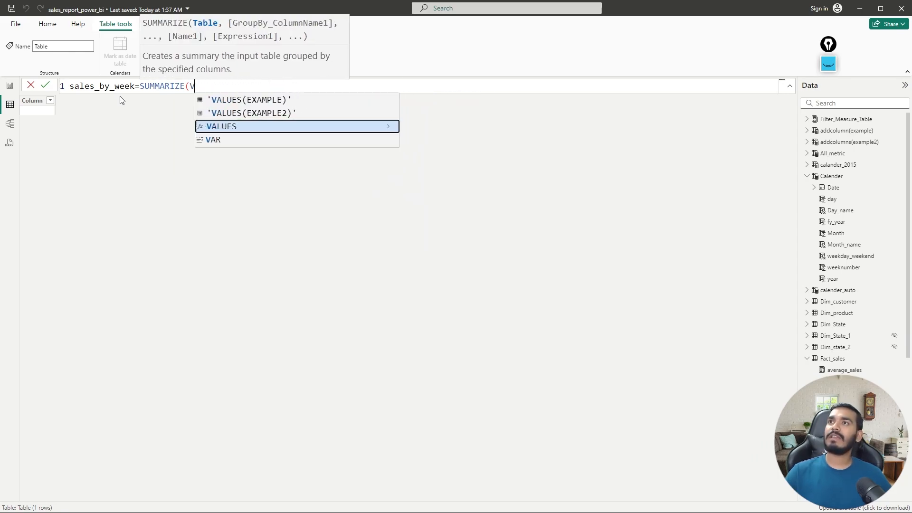
{"action": "key", "text": "BackSpace"}
Set Calender as the table to summarize and group it by Calender[weeknumber] in the sales_by_week formula.
{"action": "type", "text": "cal"}
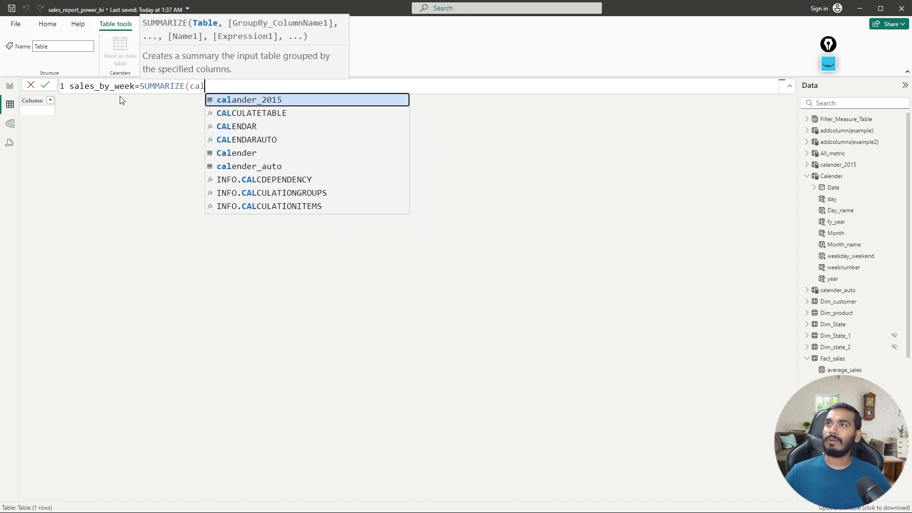
{"action": "key", "text": "Down"}
{"action": "key", "text": "Down"}
{"action": "key", "text": "Down"}
{"action": "key", "text": "Down"}
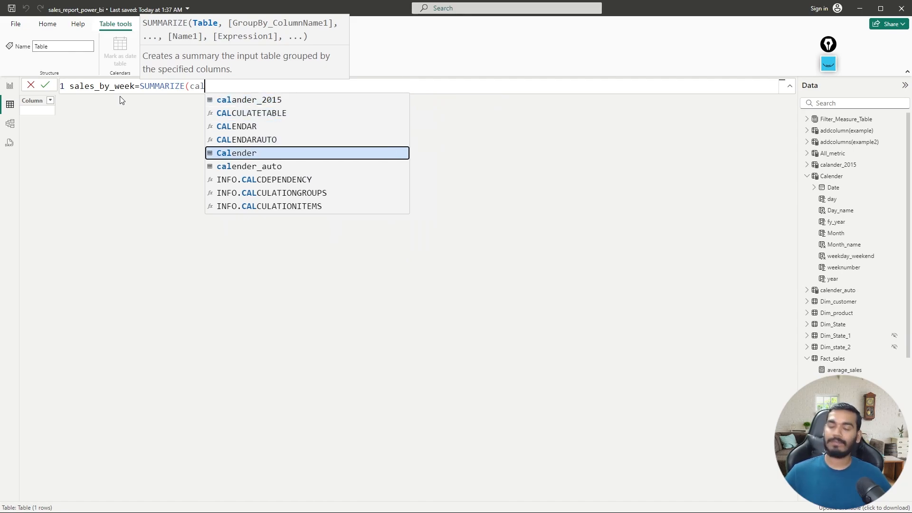
{"action": "key", "text": "Tab"}
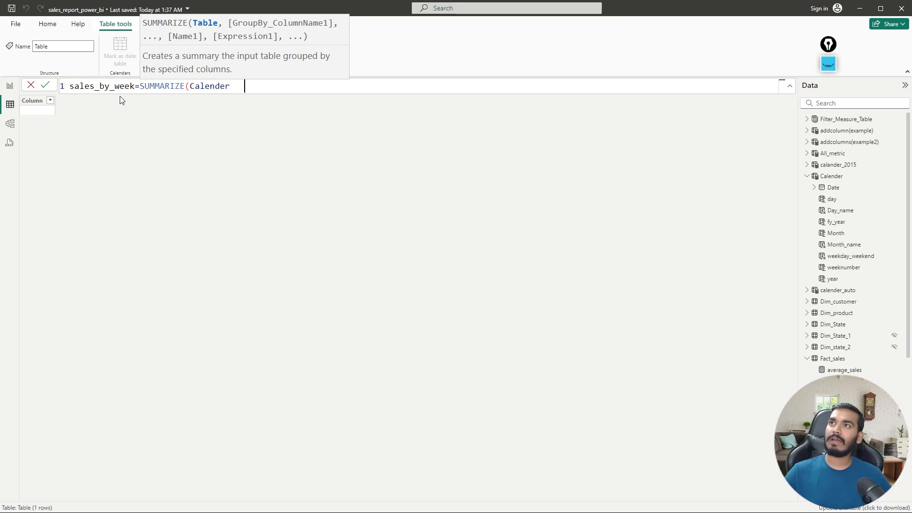
{"action": "key", "text": "BackSpace"}
{"action": "type", "text": ","}
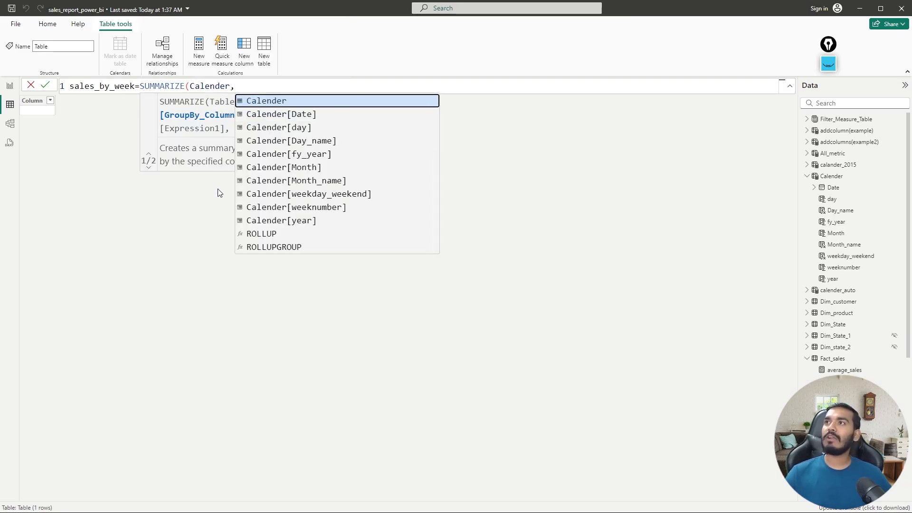
{"action": "left_click", "coordinate": [322, 212]}
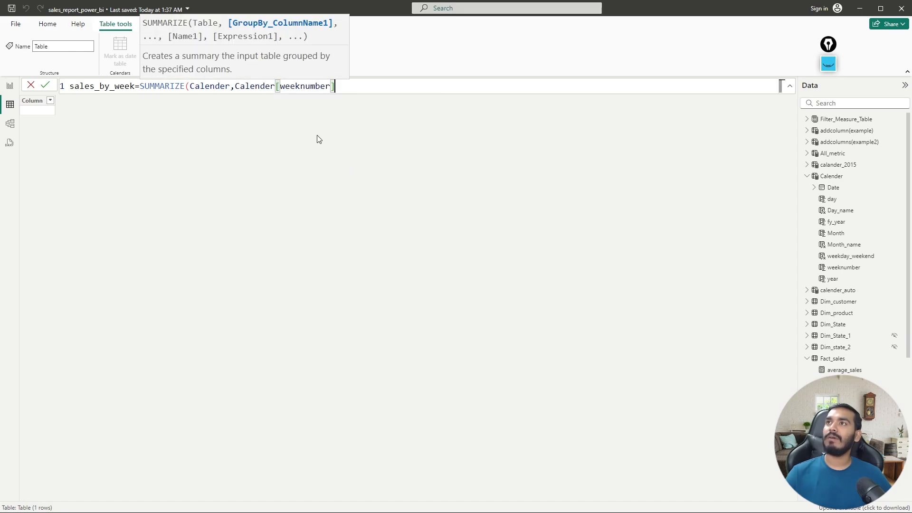
Complete the formula with a "Total_sales" column using the [Total_sales] measure, commit the sales_by_week table and look through its rows.
{"action": "type", "text": ",\"Total"}
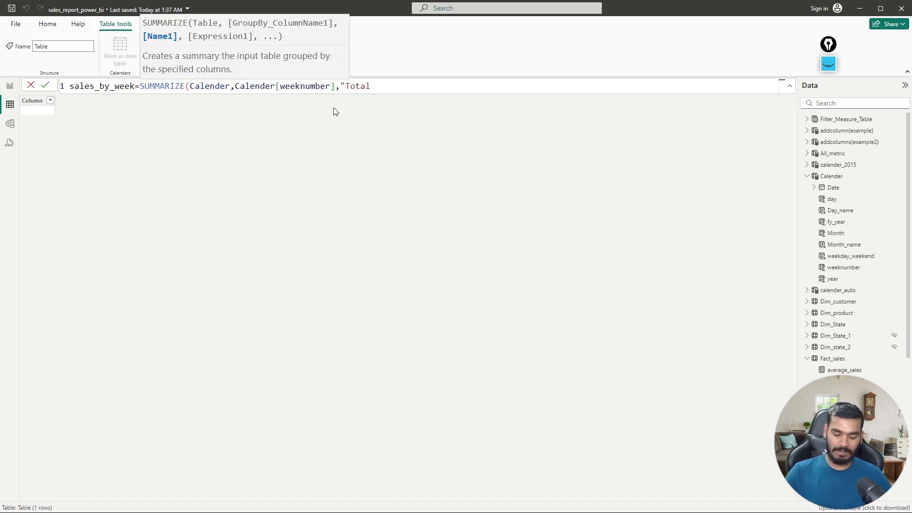
{"action": "type", "text": "_sales\","}
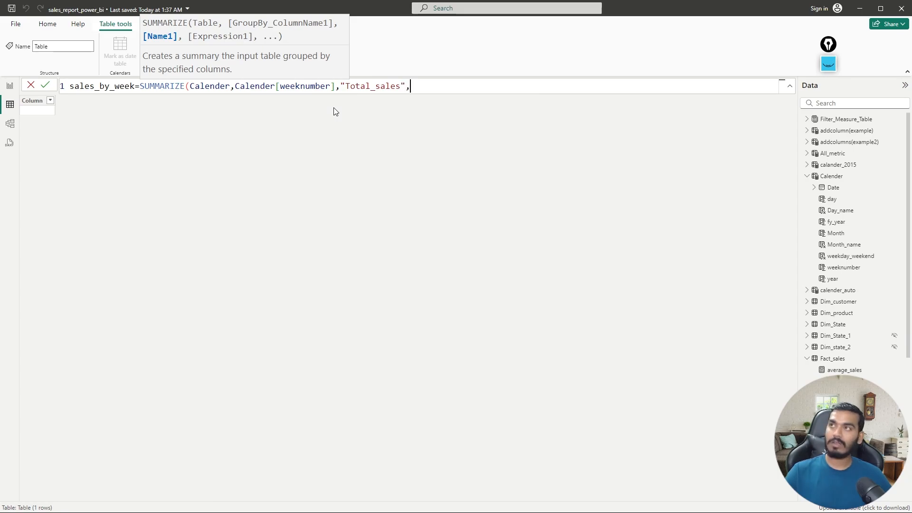
{"action": "type", "text": "tot"}
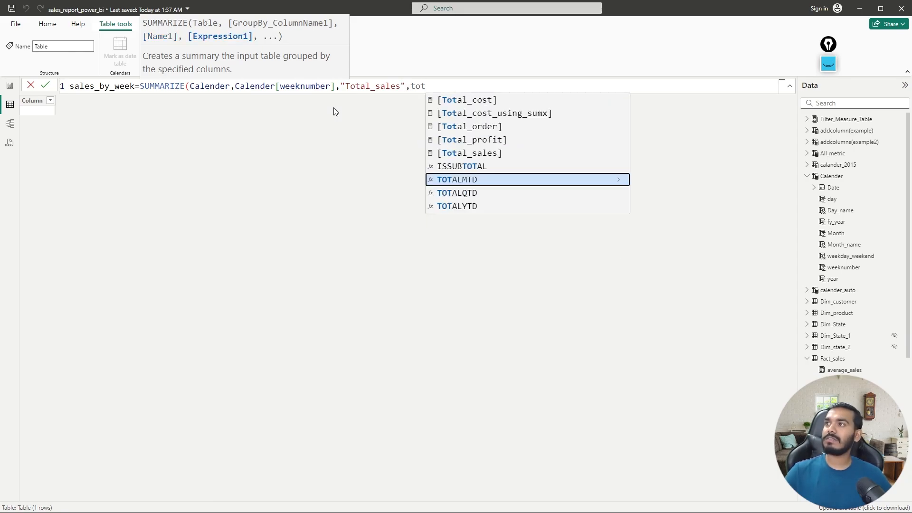
{"action": "key", "text": "Up"}
{"action": "key", "text": "Up"}
{"action": "key", "text": "Tab"}
{"action": "type", "text": ")"}
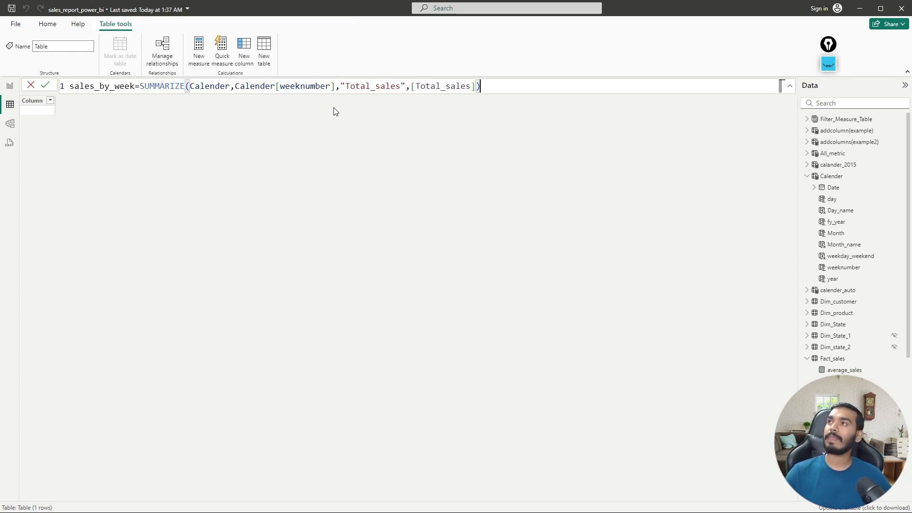
{"action": "key", "text": "Return"}
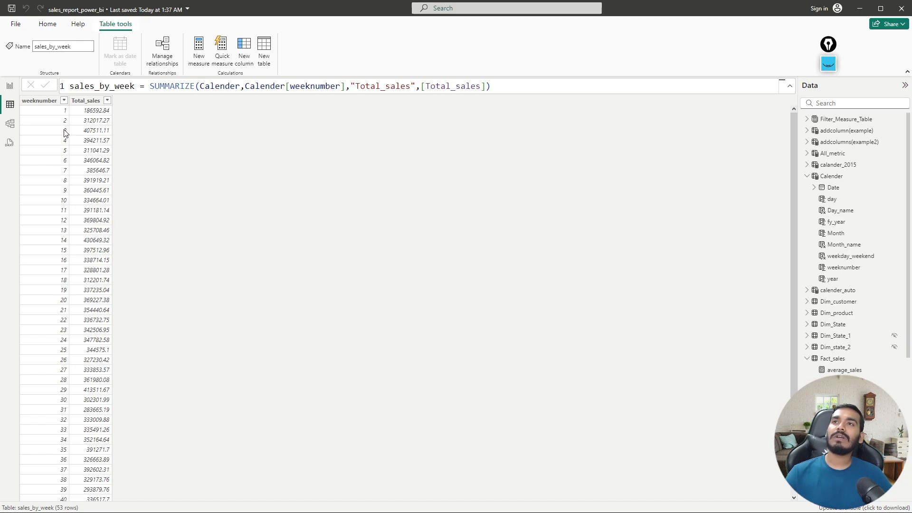
{"action": "scroll", "coordinate": [98, 277], "scroll_direction": "down", "scroll_amount": 5}
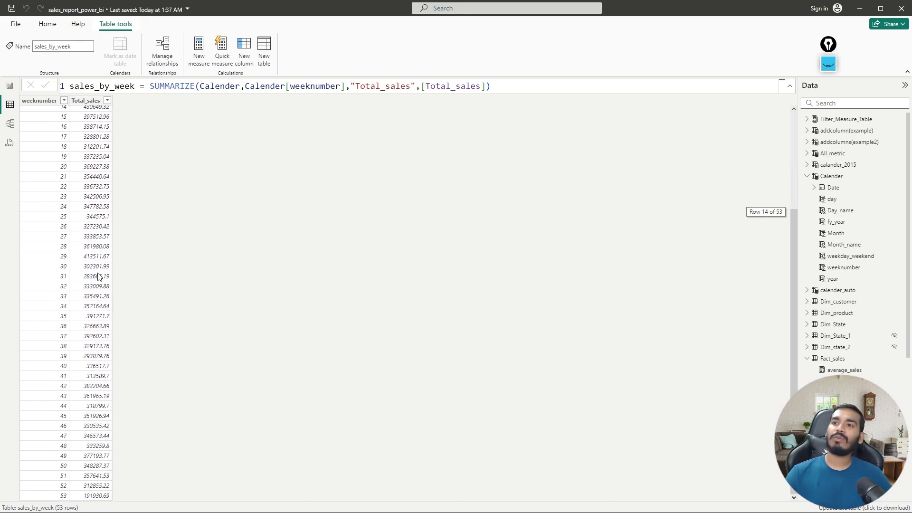
{"action": "scroll", "coordinate": [99, 277], "scroll_direction": "up", "scroll_amount": 5}
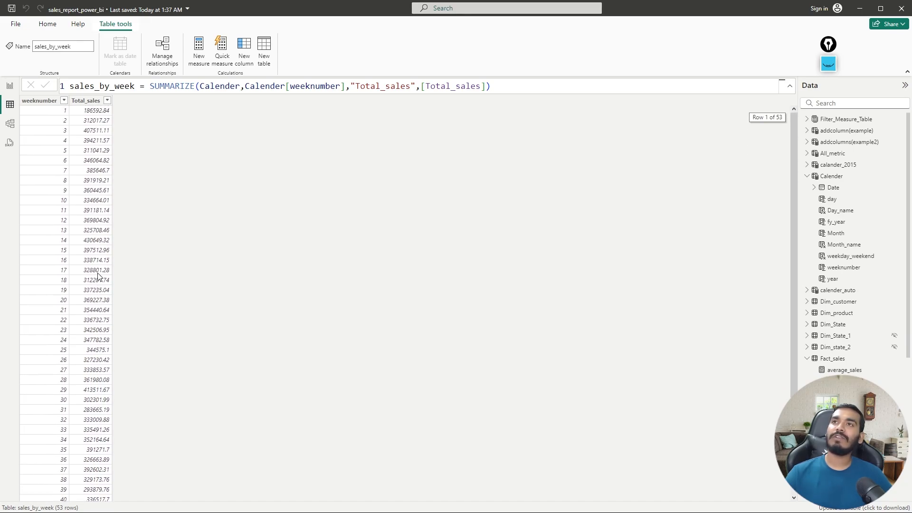
Return to the report and remove weeknumber and Sum of Total sales from the column chart on Page 1.
{"action": "left_click", "coordinate": [7, 88]}
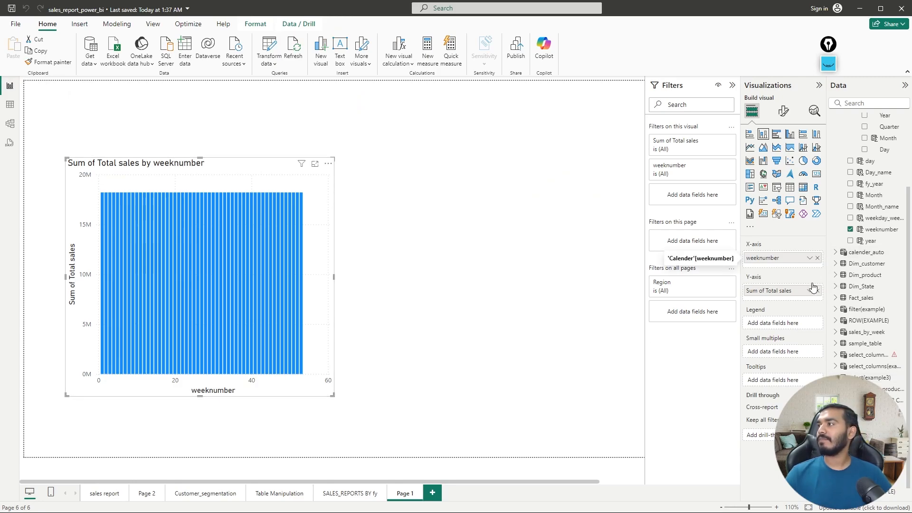
{"action": "left_click", "coordinate": [817, 257]}
{"action": "left_click", "coordinate": [817, 286]}
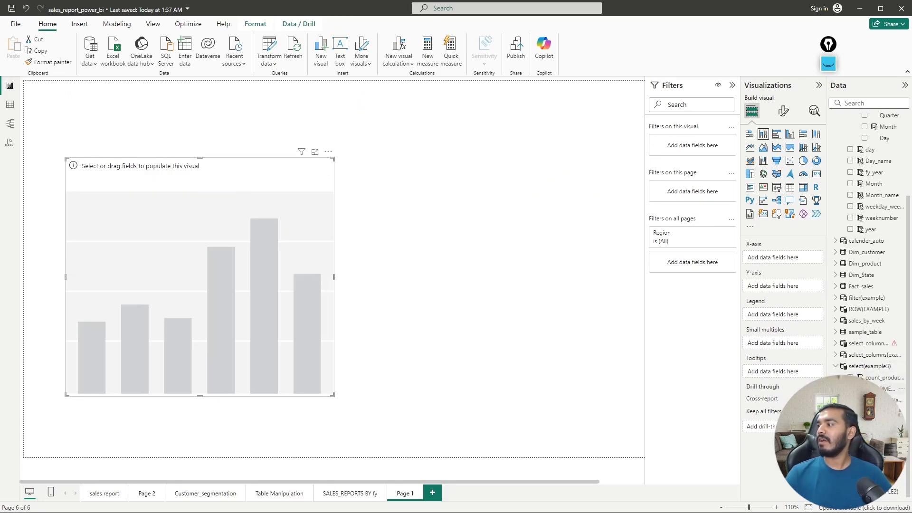
Search the data fields for "sales_" and assign sales_by_week's weeknumber to the chart's X-axis and its Total_sales to the Y-axis.
{"action": "scroll", "coordinate": [839, 189], "scroll_direction": "up", "scroll_amount": 3}
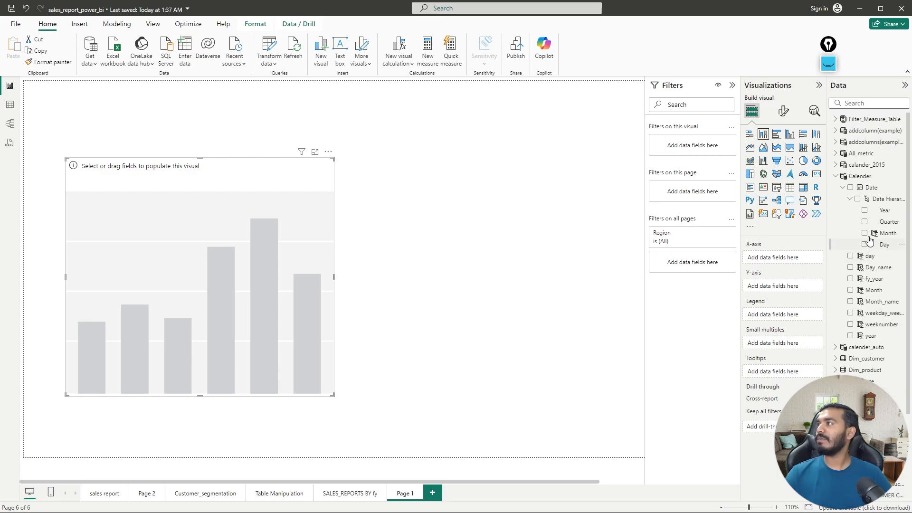
{"action": "left_click", "coordinate": [836, 176]}
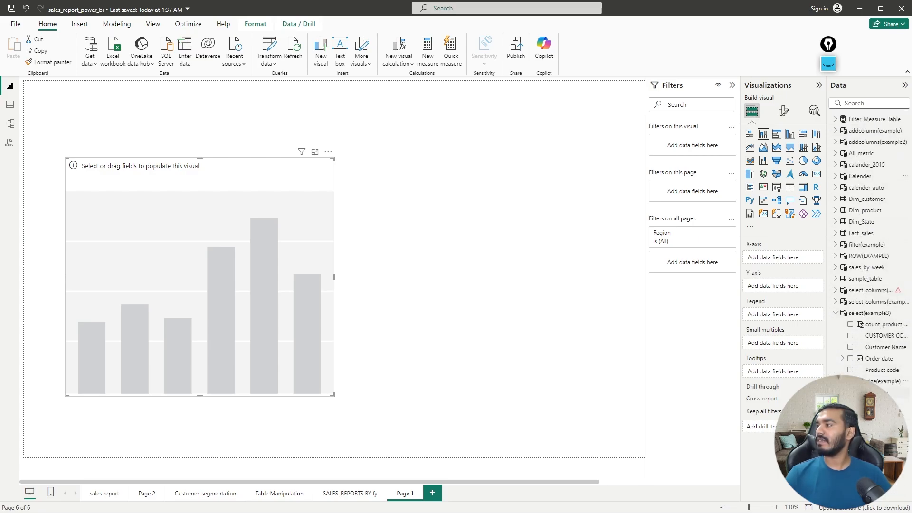
{"action": "left_click", "coordinate": [836, 312]}
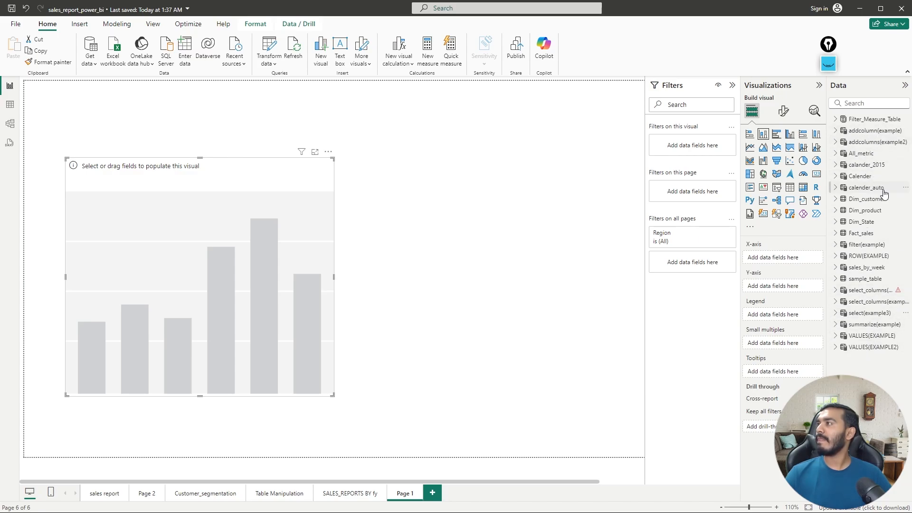
{"action": "left_click", "coordinate": [863, 104]}
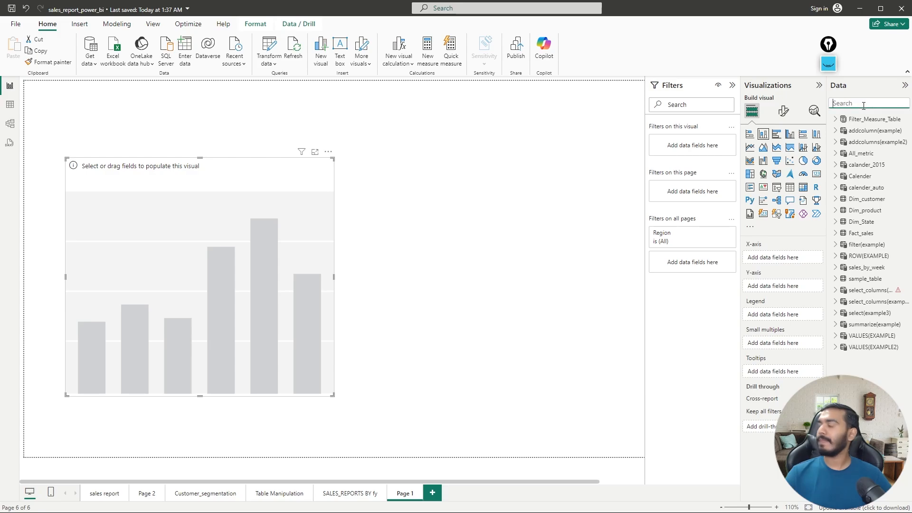
{"action": "type", "text": "sales"}
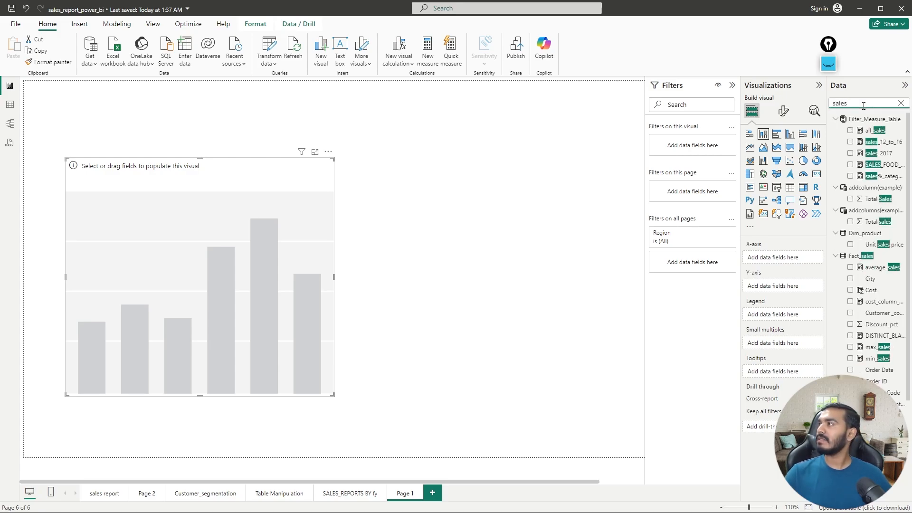
{"action": "type", "text": "_"}
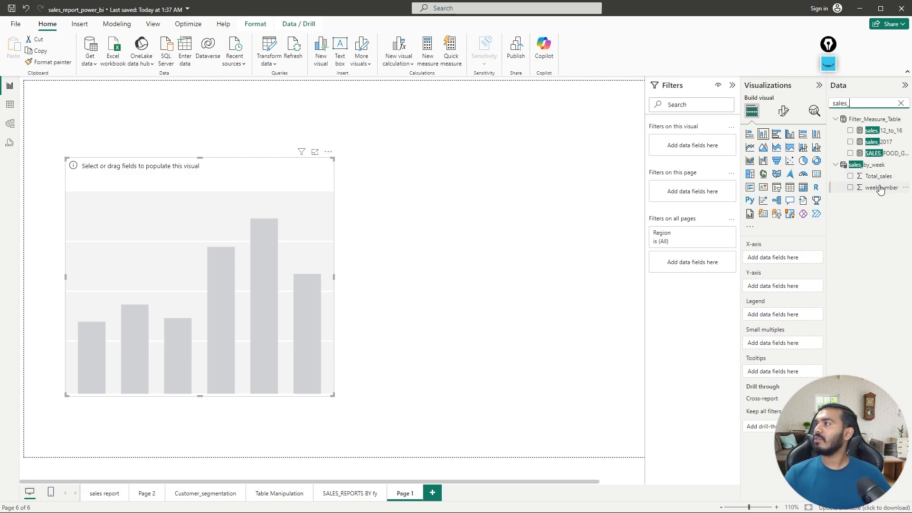
{"action": "left_click_drag", "start_coordinate": [879, 187], "coordinate": [797, 262]}
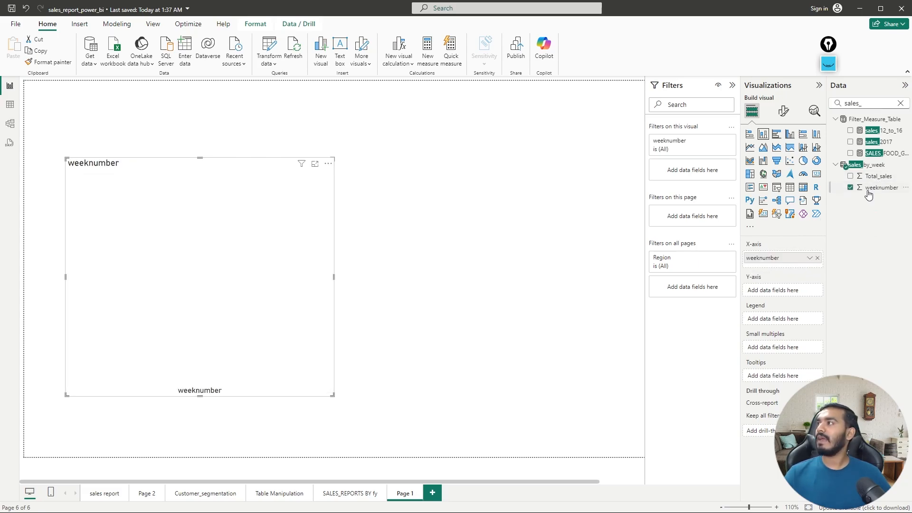
{"action": "left_click_drag", "start_coordinate": [873, 178], "coordinate": [807, 291]}
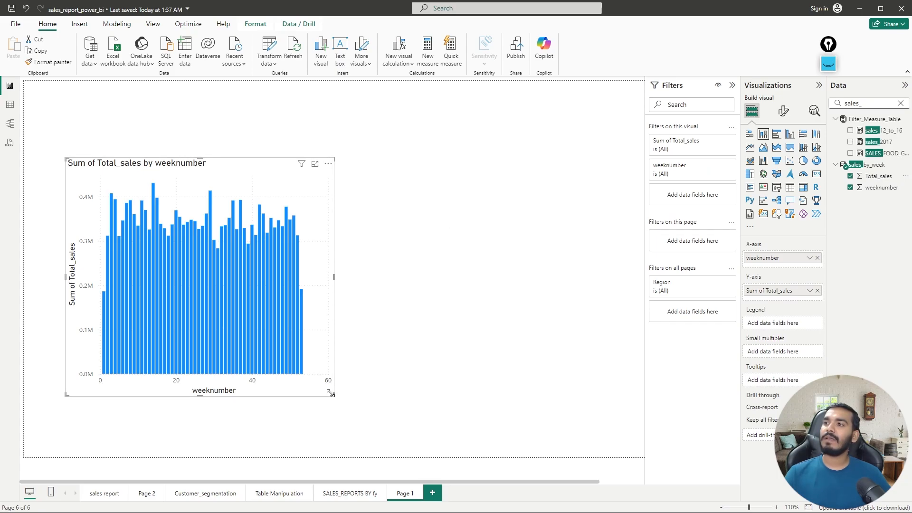
Enlarge the weekly sales column chart in width and height and move it higher on the page.
{"action": "left_click_drag", "start_coordinate": [333, 395], "coordinate": [478, 438]}
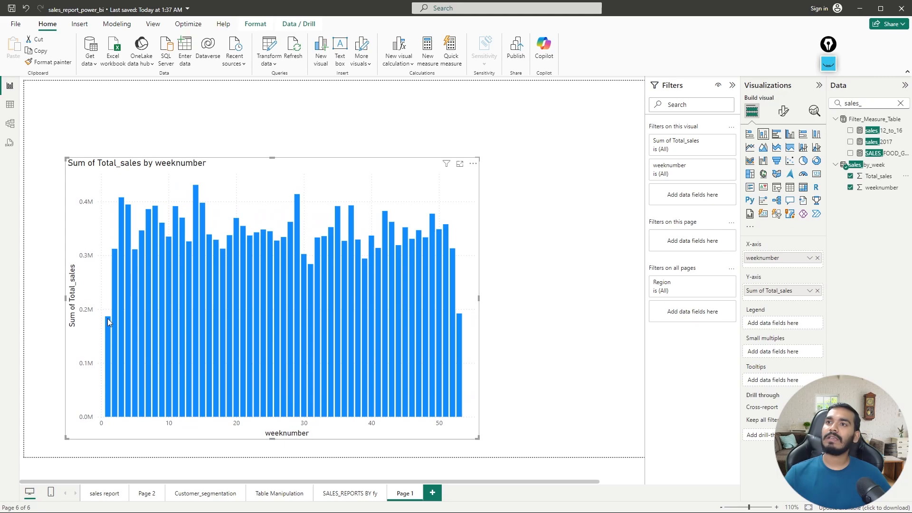
{"action": "mouse_move", "coordinate": [107, 318]}
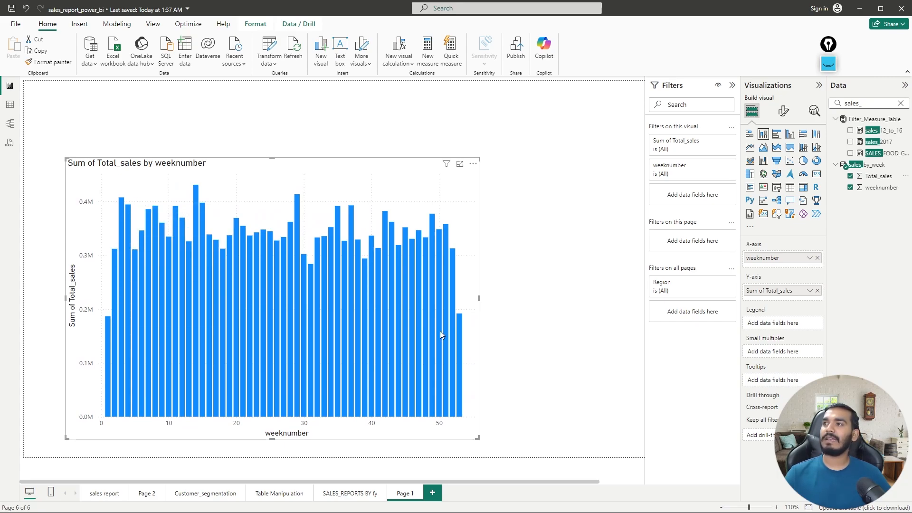
{"action": "left_click_drag", "start_coordinate": [260, 159], "coordinate": [252, 109]}
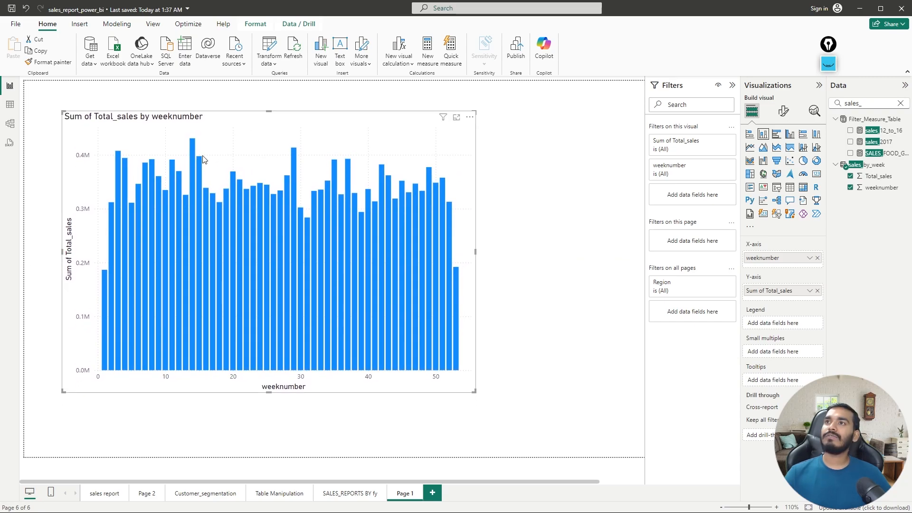
Try data labels on the weekly column chart with the chart slightly widened, and turn the labels off again.
{"action": "left_click", "coordinate": [783, 112]}
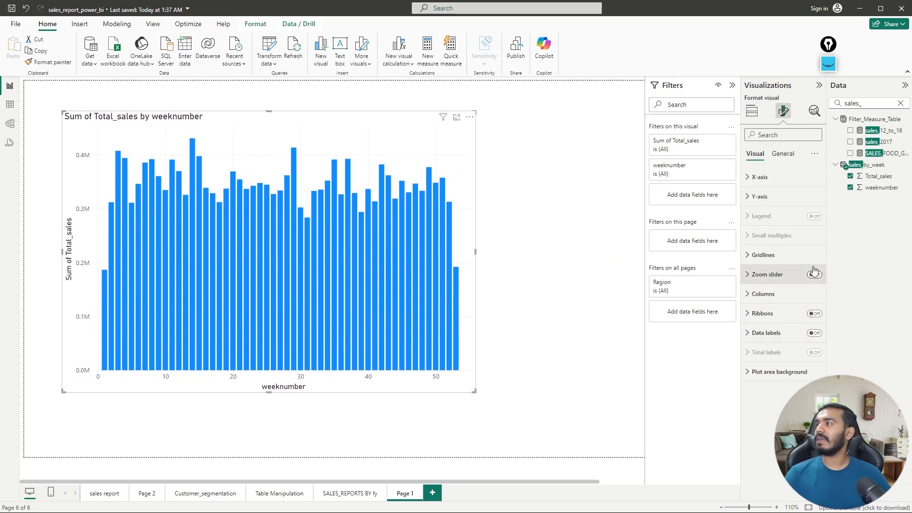
{"action": "left_click", "coordinate": [814, 333]}
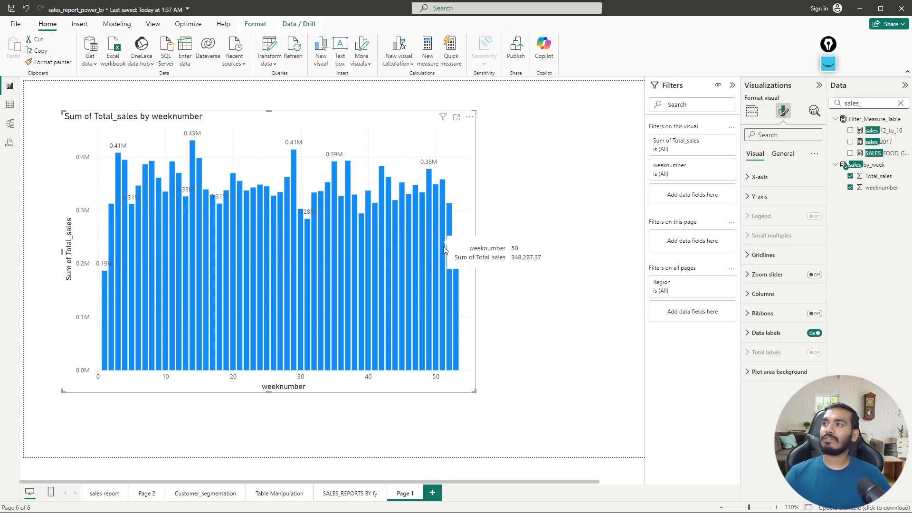
{"action": "left_click_drag", "start_coordinate": [475, 252], "coordinate": [487, 269]}
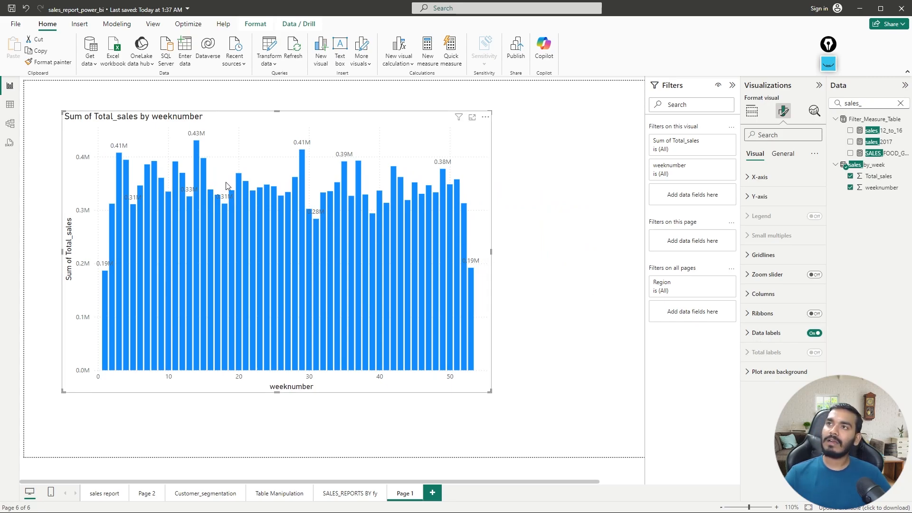
{"action": "left_click", "coordinate": [815, 334]}
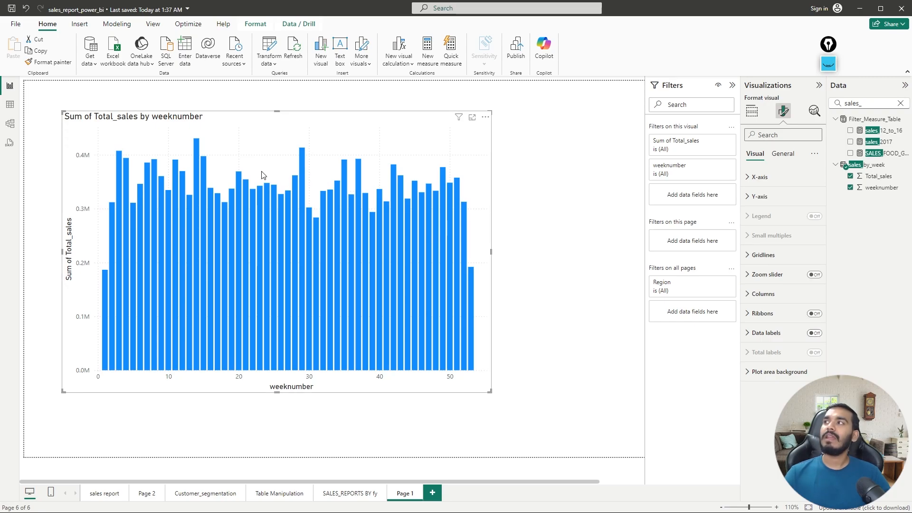
Convert the weekly chart to a table, look through its rows and sort it by weeknumber in ascending order.
{"action": "left_click", "coordinate": [752, 112]}
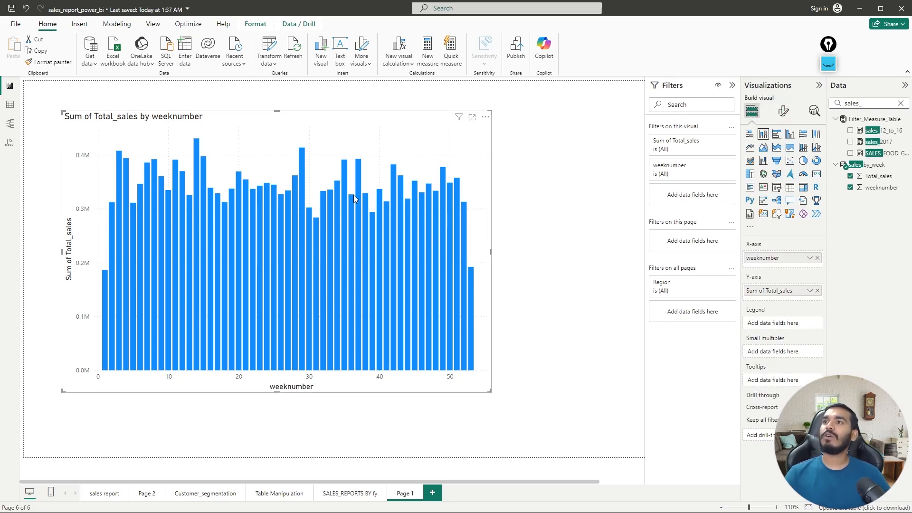
{"action": "left_click", "coordinate": [789, 188]}
{"action": "scroll", "coordinate": [139, 213], "scroll_direction": "down", "scroll_amount": 10}
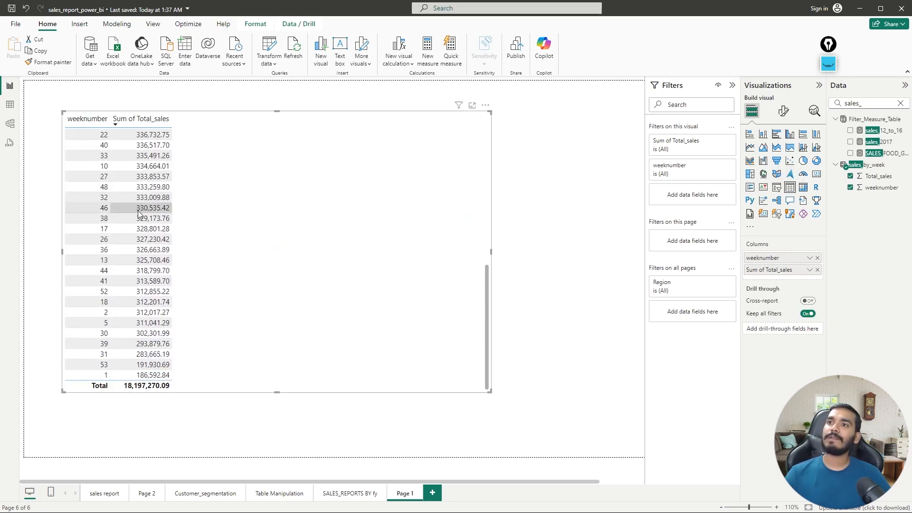
{"action": "scroll", "coordinate": [138, 213], "scroll_direction": "up", "scroll_amount": 10}
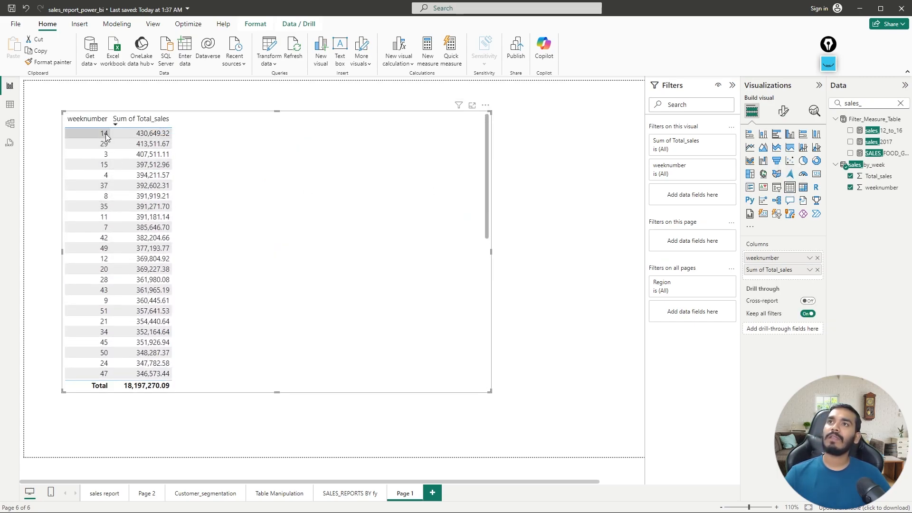
{"action": "left_click", "coordinate": [95, 123]}
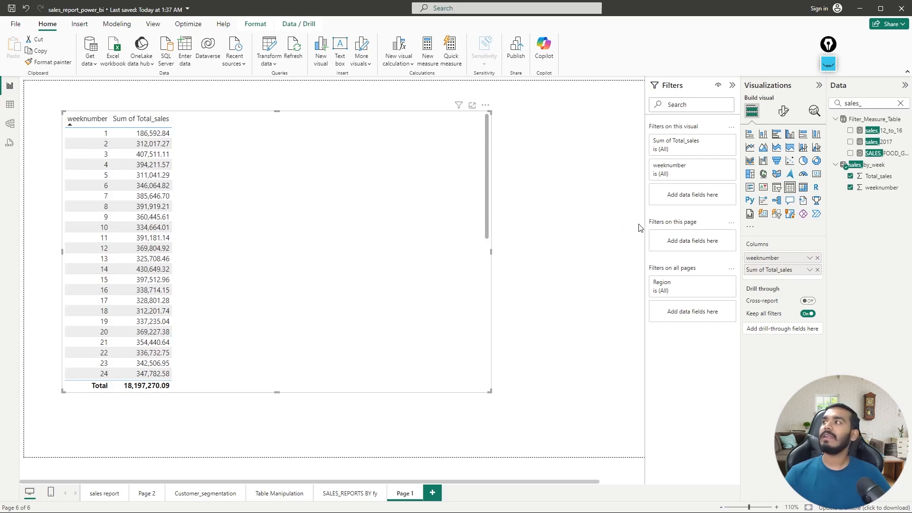
Convert the weekly sales visual to a line chart, stretch it across the page and reduce its height slightly.
{"action": "left_click", "coordinate": [750, 147]}
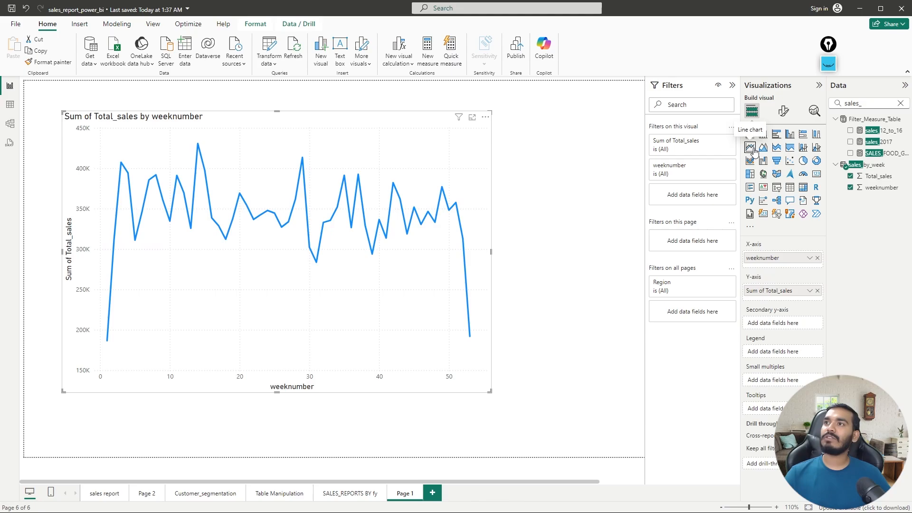
{"action": "left_click_drag", "start_coordinate": [491, 390], "coordinate": [612, 354]}
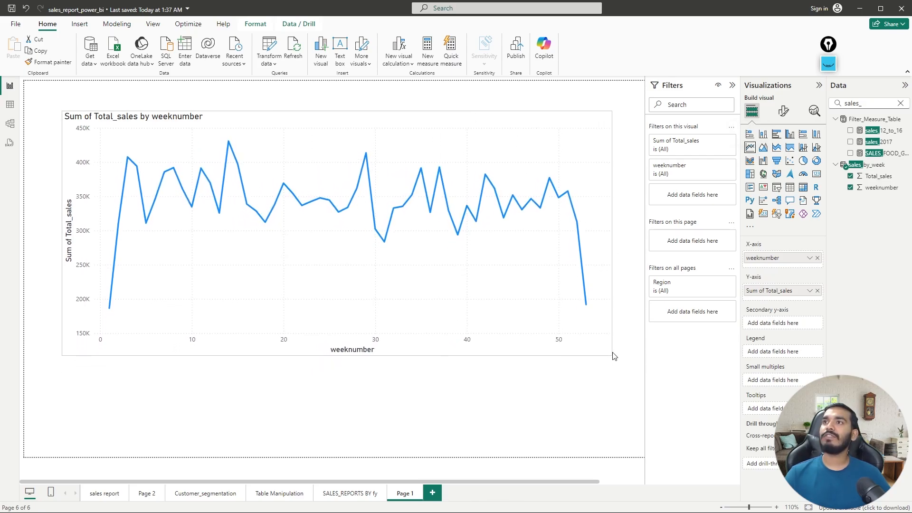
{"action": "mouse_move", "coordinate": [229, 147]}
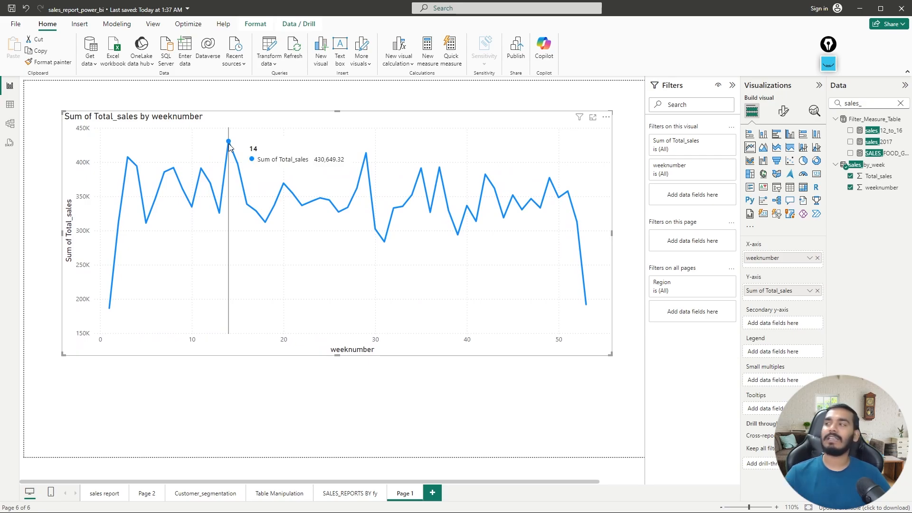
Turn on data labels for the weekly sales line chart.
{"action": "left_click", "coordinate": [781, 113]}
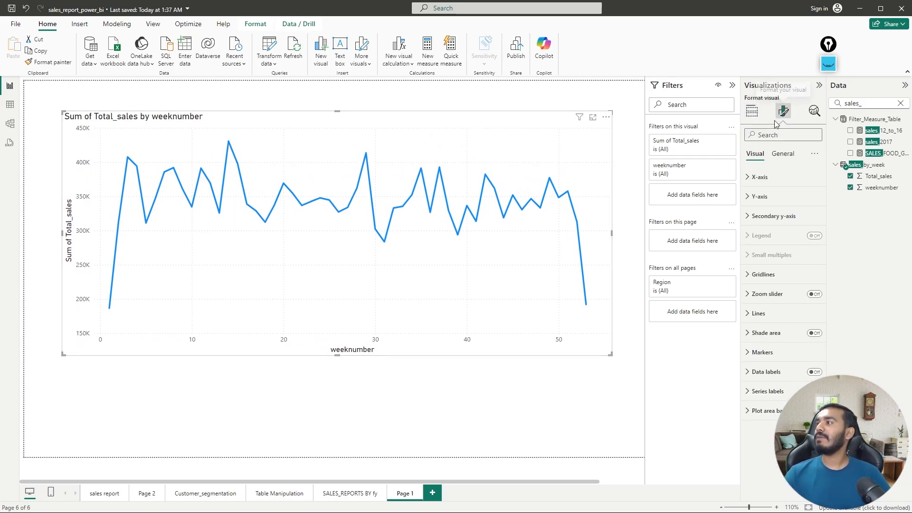
{"action": "left_click", "coordinate": [815, 372]}
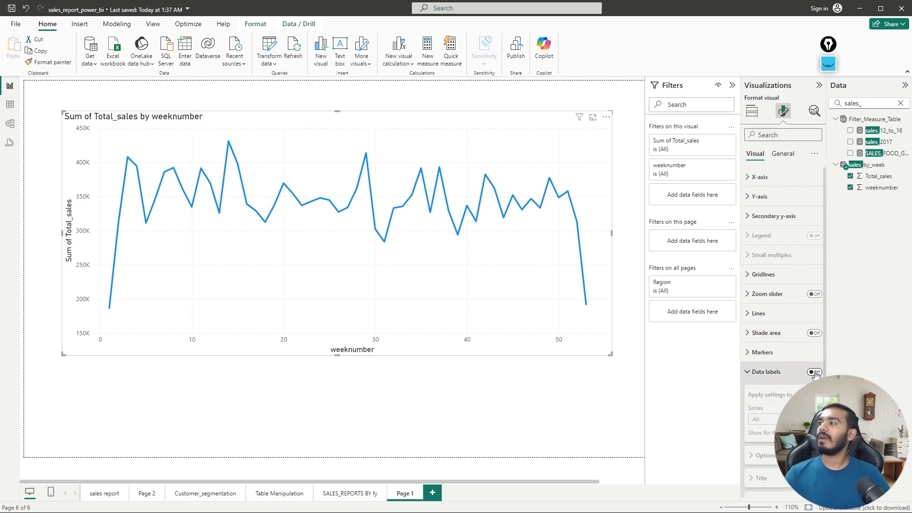
{"action": "left_click", "coordinate": [814, 372]}
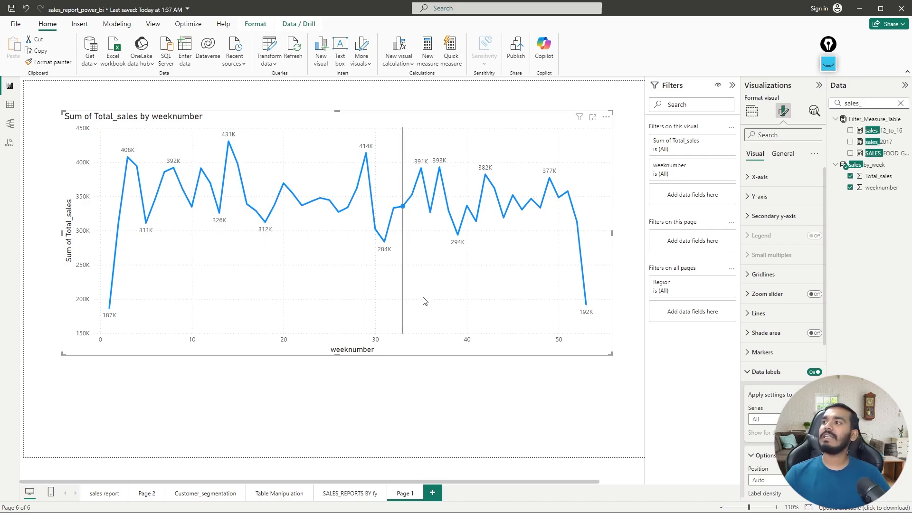
{"action": "left_click", "coordinate": [748, 372]}
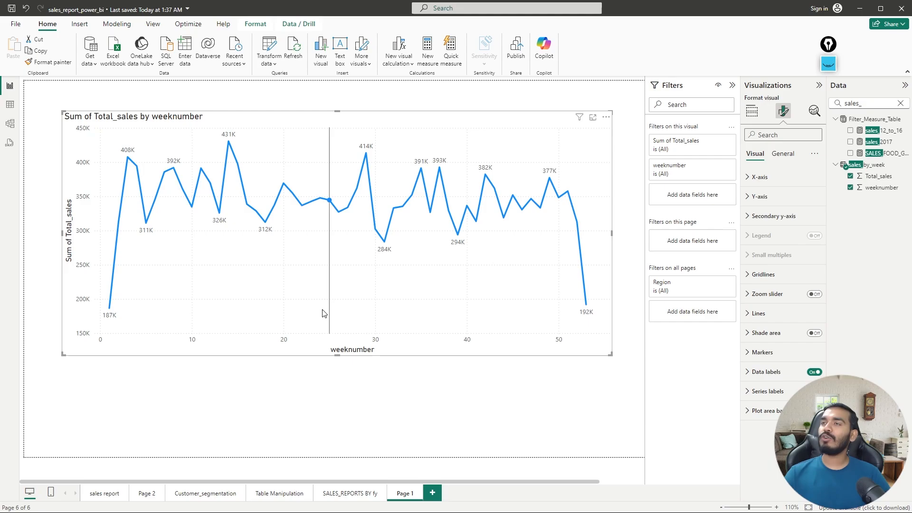
Copy the formatting of the fy_year line chart on the SALES_REPORTS BY fy page onto Page 1's weekly line chart with Format painter.
{"action": "left_click", "coordinate": [343, 493]}
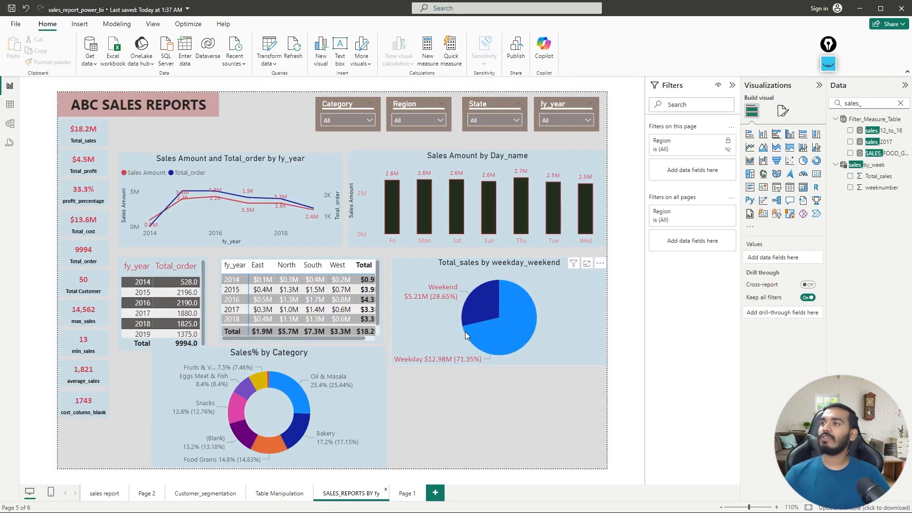
{"action": "left_click", "coordinate": [335, 178]}
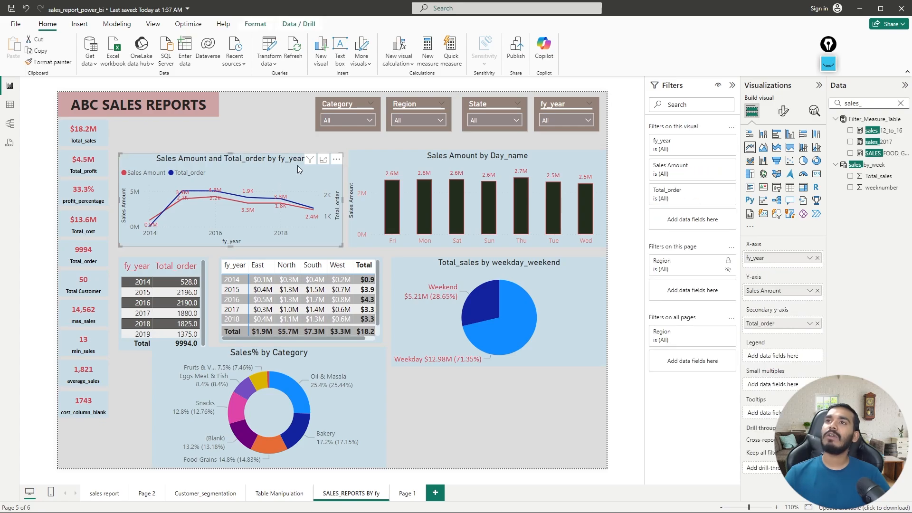
{"action": "left_click", "coordinate": [52, 64]}
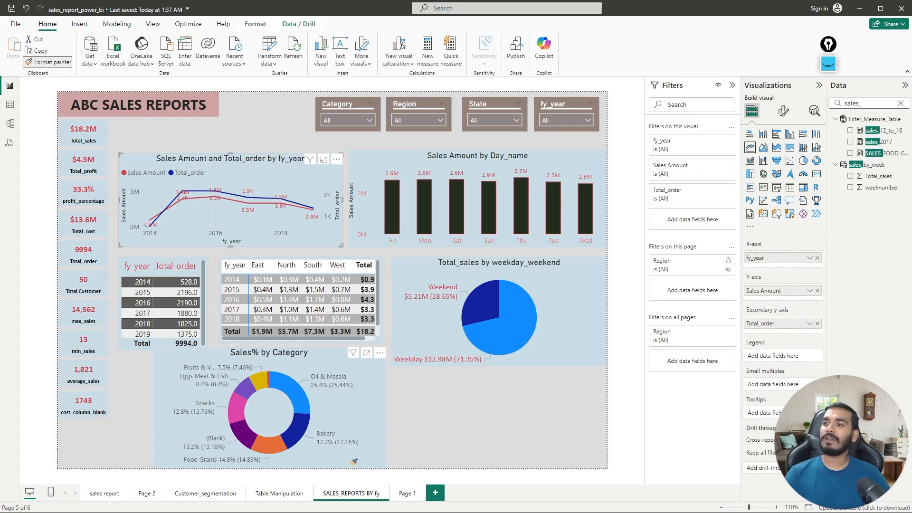
{"action": "left_click", "coordinate": [406, 494]}
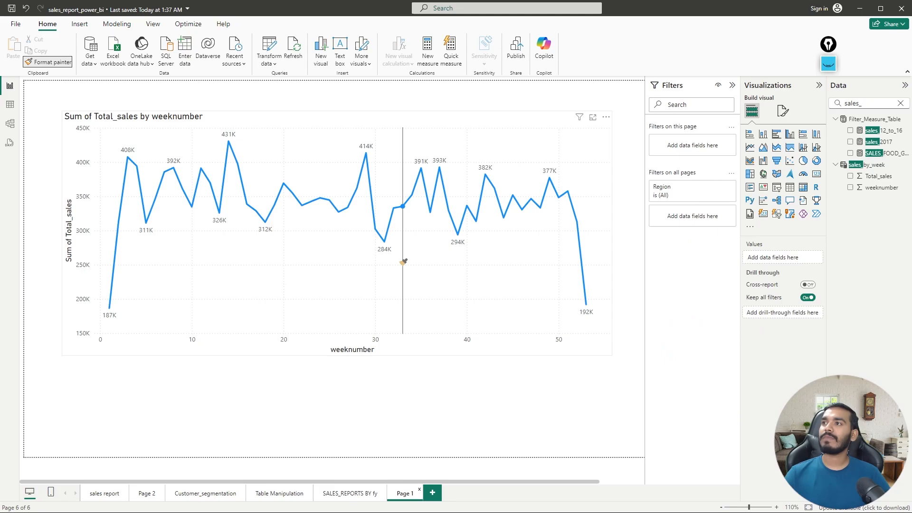
{"action": "left_click", "coordinate": [470, 348]}
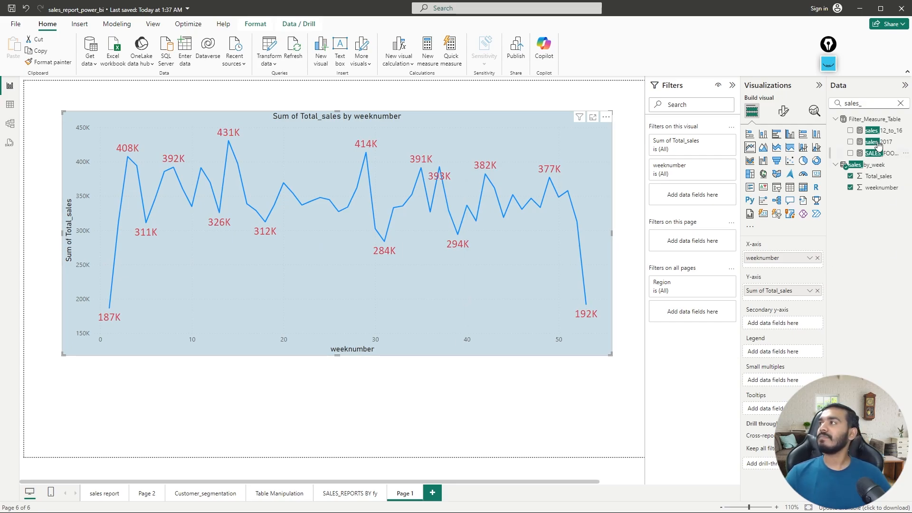
Clear the field search and add a new calculated column to the Calender table in Table view.
{"action": "left_click", "coordinate": [899, 104]}
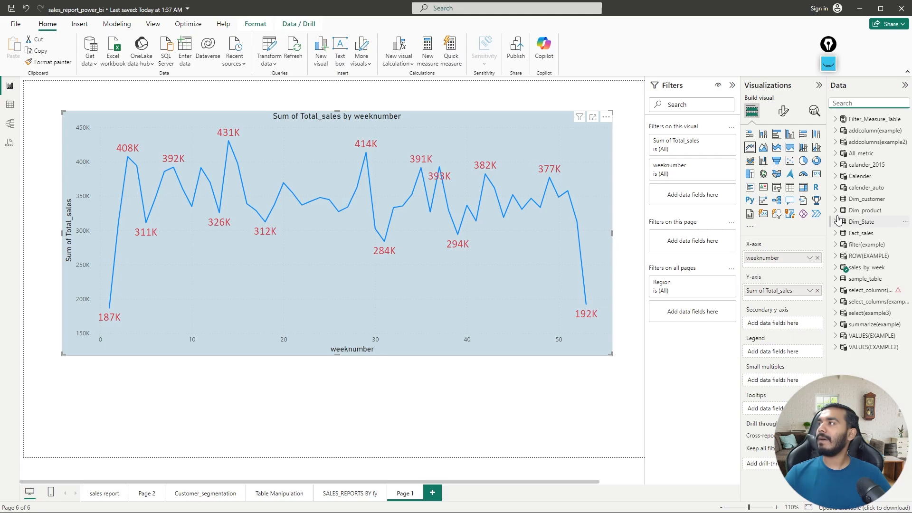
{"action": "left_click", "coordinate": [10, 104]}
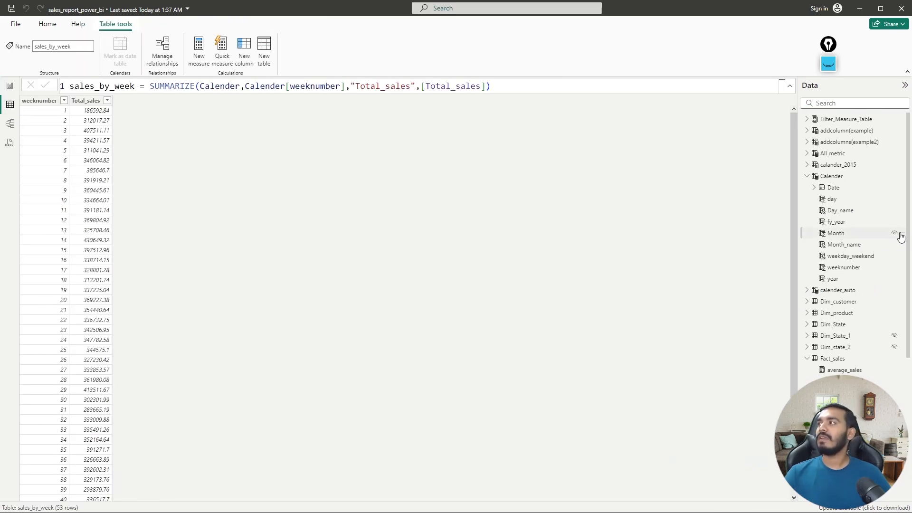
{"action": "left_click", "coordinate": [830, 176]}
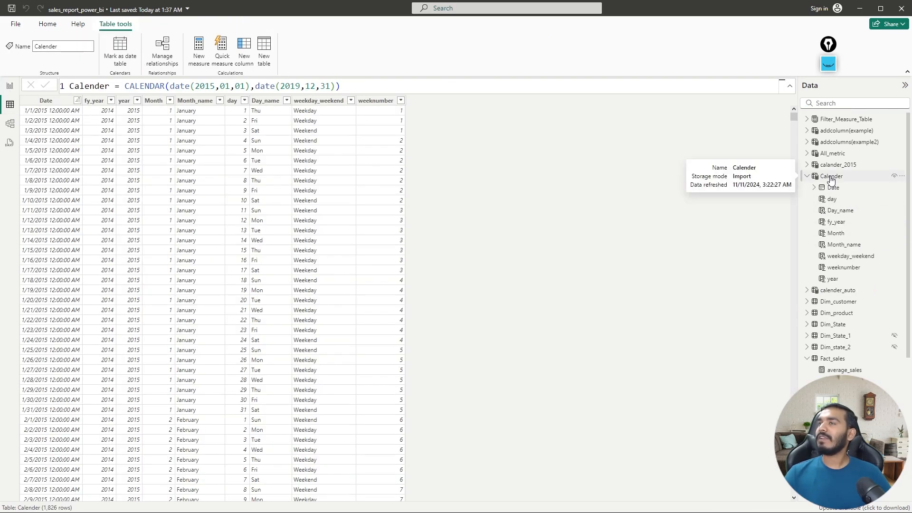
{"action": "right_click", "coordinate": [830, 178]}
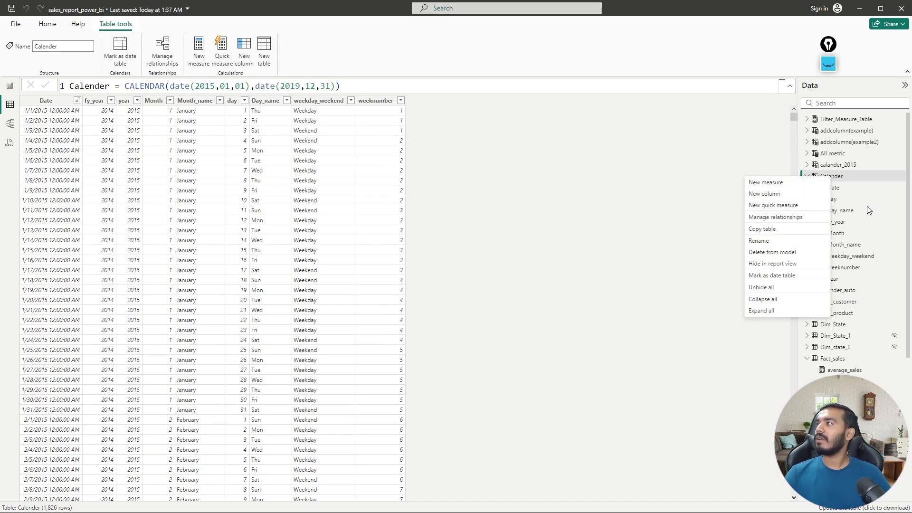
{"action": "left_click", "coordinate": [847, 213]}
{"action": "right_click", "coordinate": [845, 210]}
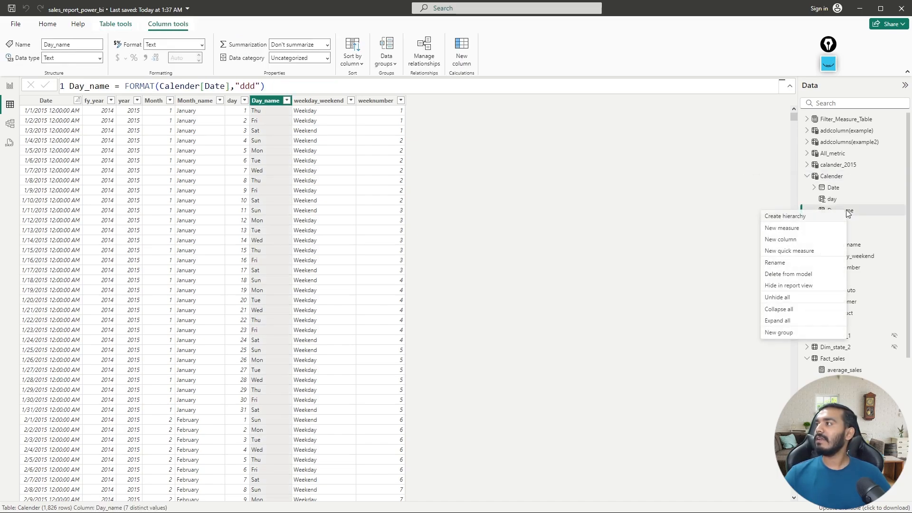
{"action": "left_click", "coordinate": [784, 240]}
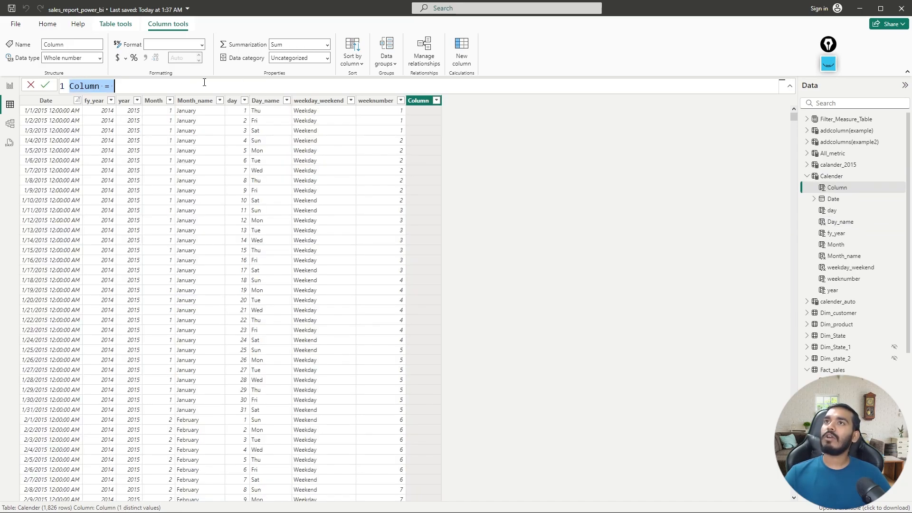
Define the new Calender column with the formula weekday = WEEKDAY(Calender[Date]).
{"action": "left_click", "coordinate": [114, 86]}
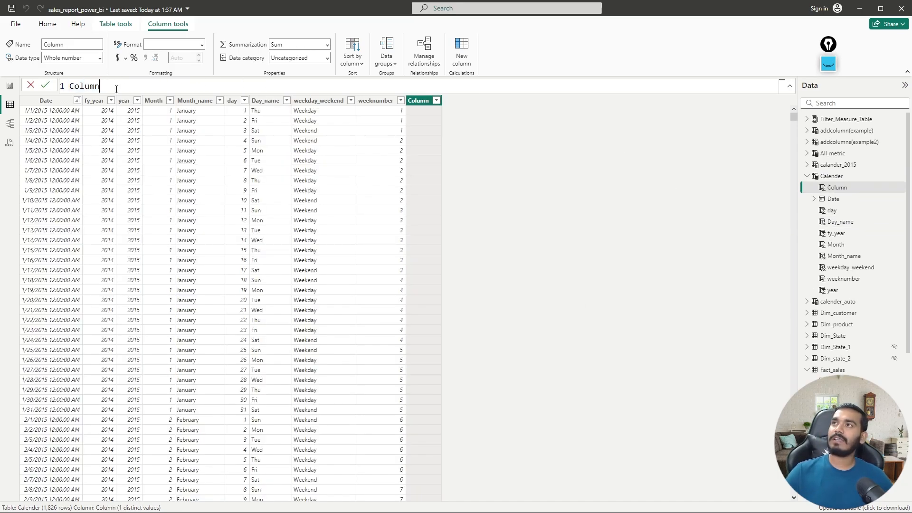
{"action": "key", "text": "BackSpace"}
{"action": "key", "text": "BackSpace"}
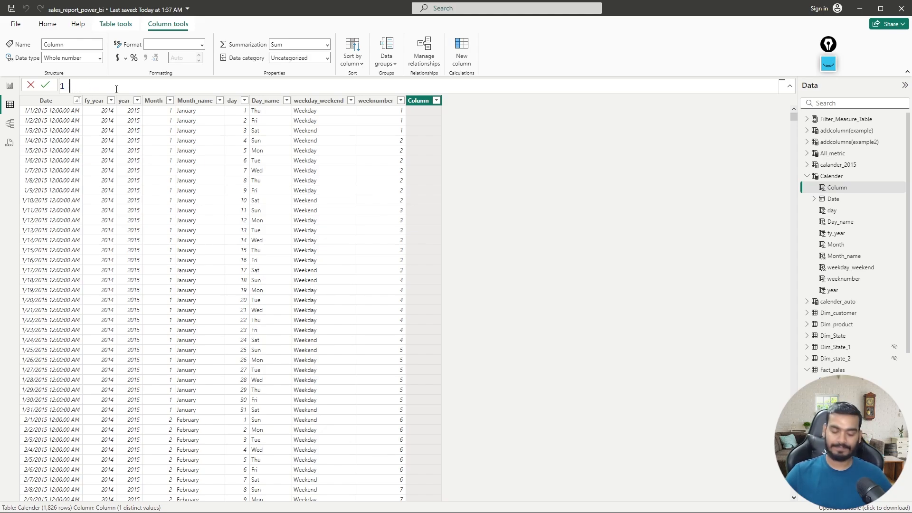
{"action": "type", "text": "weekda"}
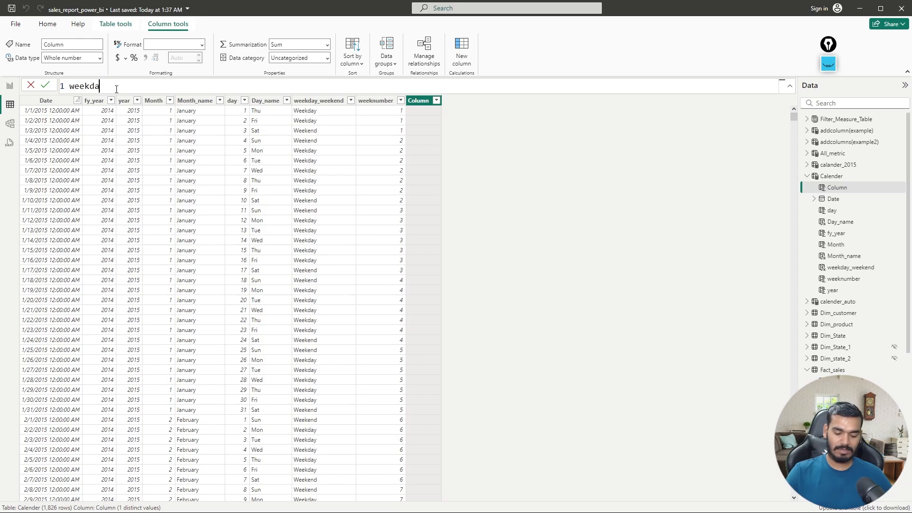
{"action": "type", "text": "y=week"}
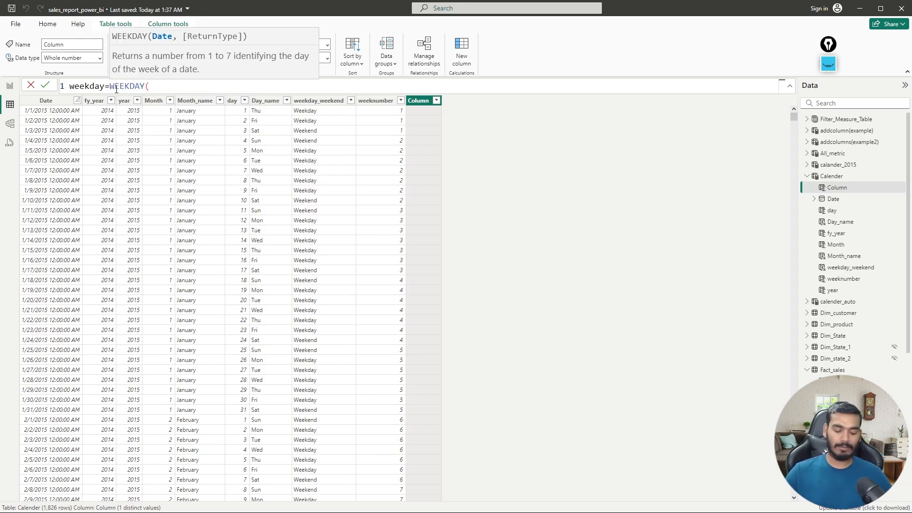
{"action": "type", "text": "cale"}
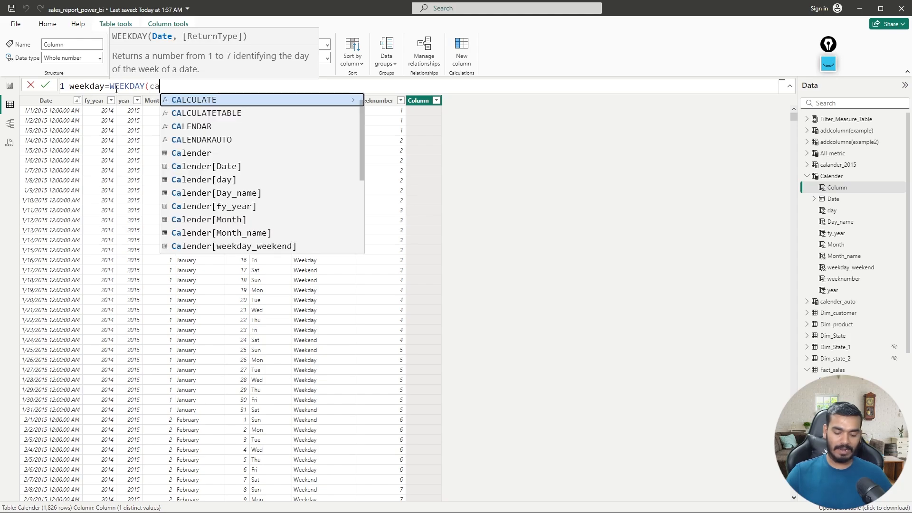
{"action": "key", "text": "Down"}
{"action": "key", "text": "Down"}
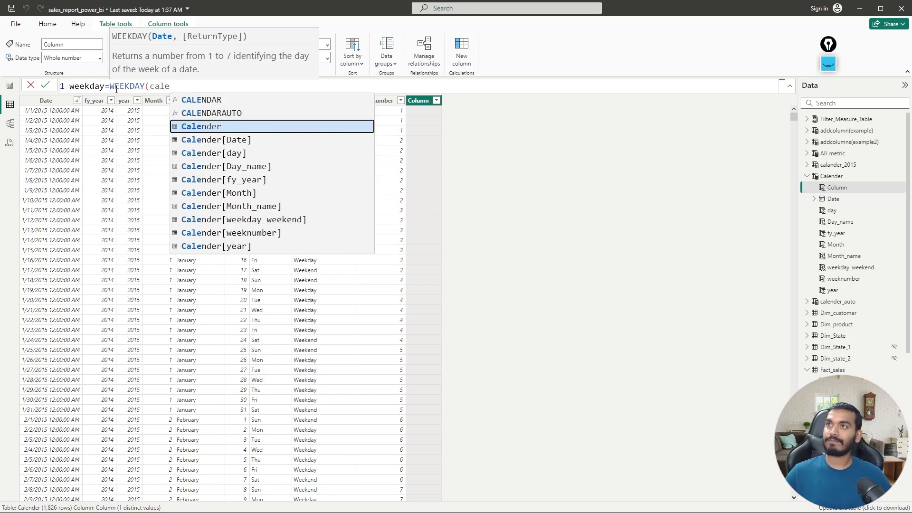
{"action": "key", "text": "Down"}
{"action": "key", "text": "Tab"}
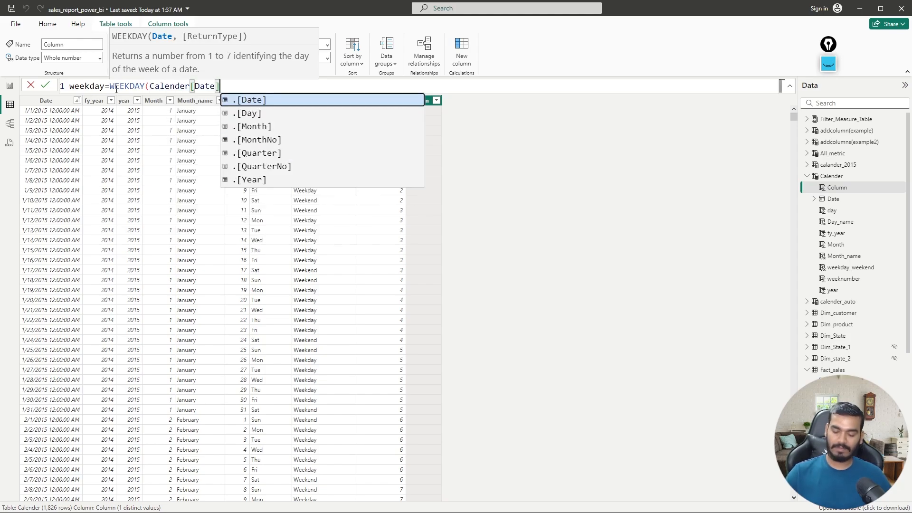
{"action": "type", "text": ")"}
{"action": "key", "text": "Return"}
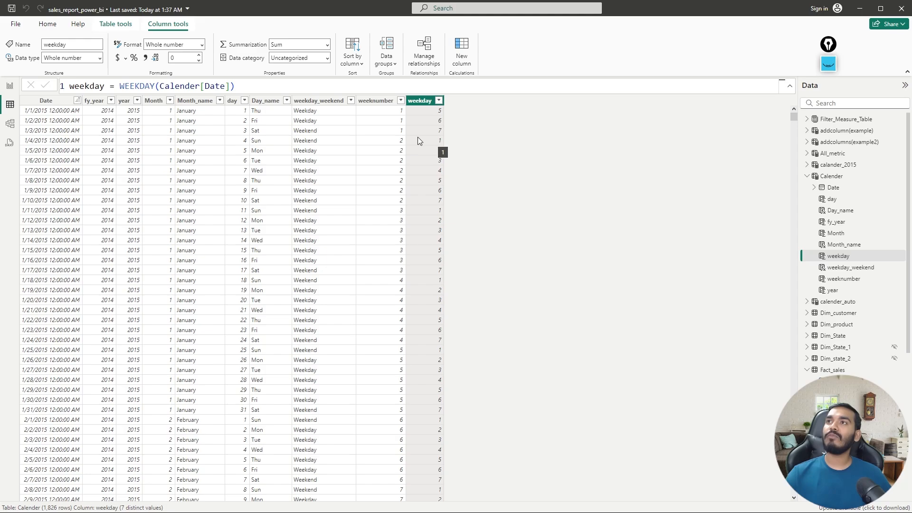
Sort the Calender rows by Day_name and then by weekday ascending, and compare the day names with the weekday numbers.
{"action": "left_click", "coordinate": [287, 100]}
{"action": "left_click", "coordinate": [317, 107]}
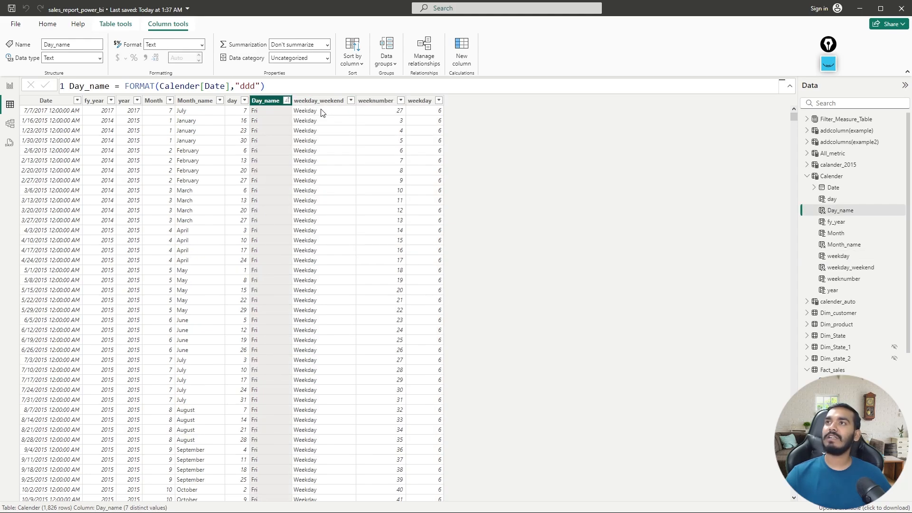
{"action": "left_click", "coordinate": [439, 100]}
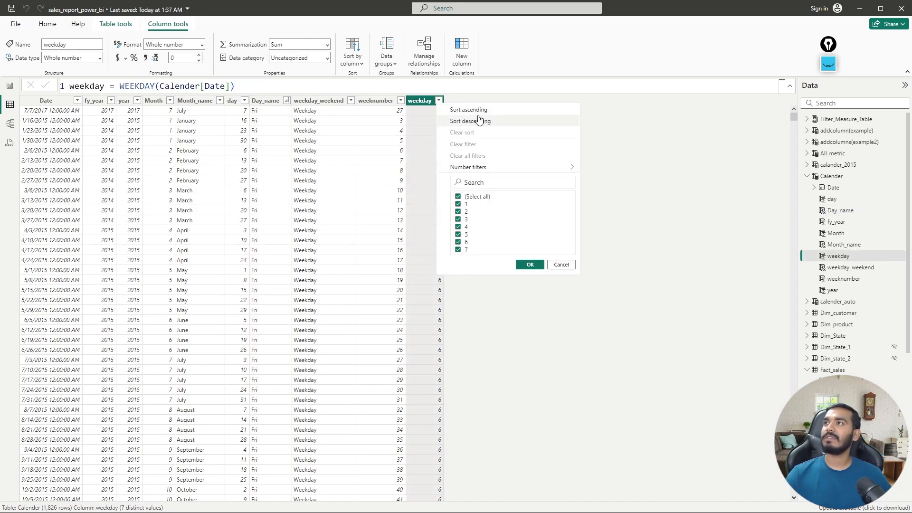
{"action": "left_click", "coordinate": [475, 109]}
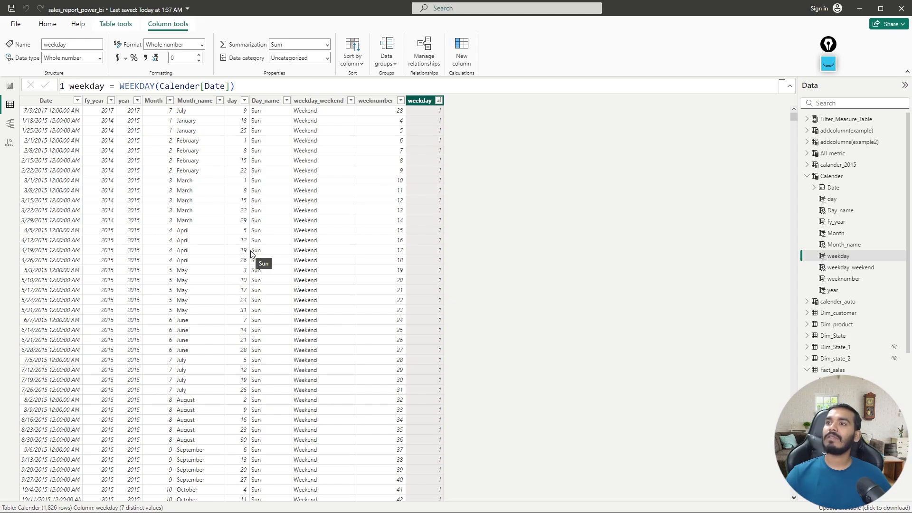
{"action": "scroll", "coordinate": [256, 261], "scroll_direction": "down", "scroll_amount": 20}
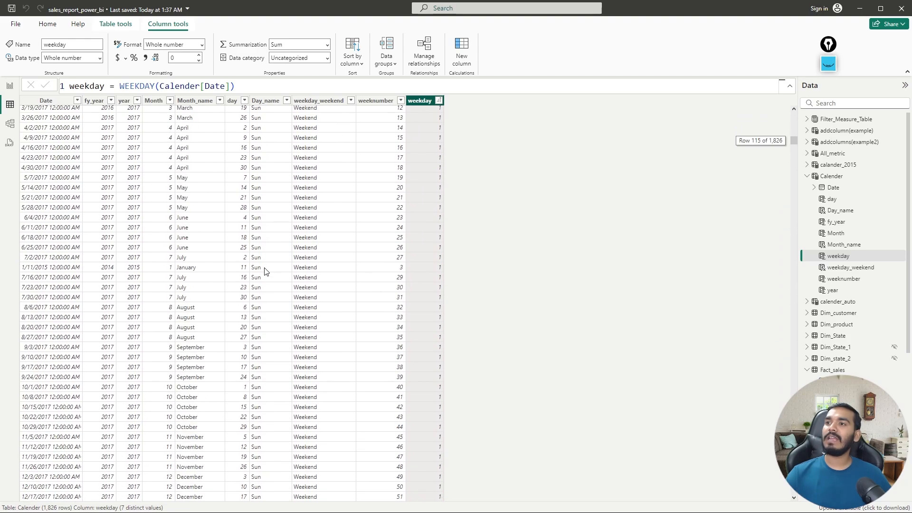
{"action": "scroll", "coordinate": [265, 271], "scroll_direction": "down", "scroll_amount": 13}
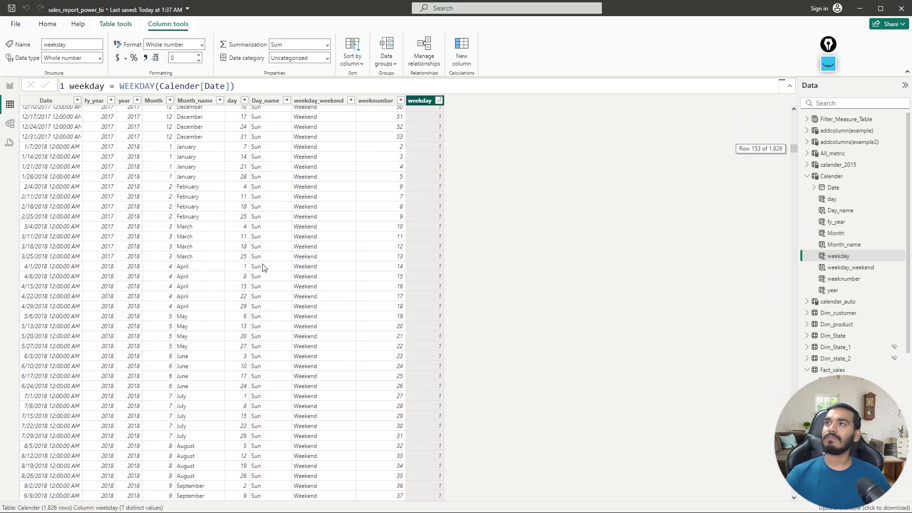
{"action": "scroll", "coordinate": [264, 269], "scroll_direction": "up", "scroll_amount": 20}
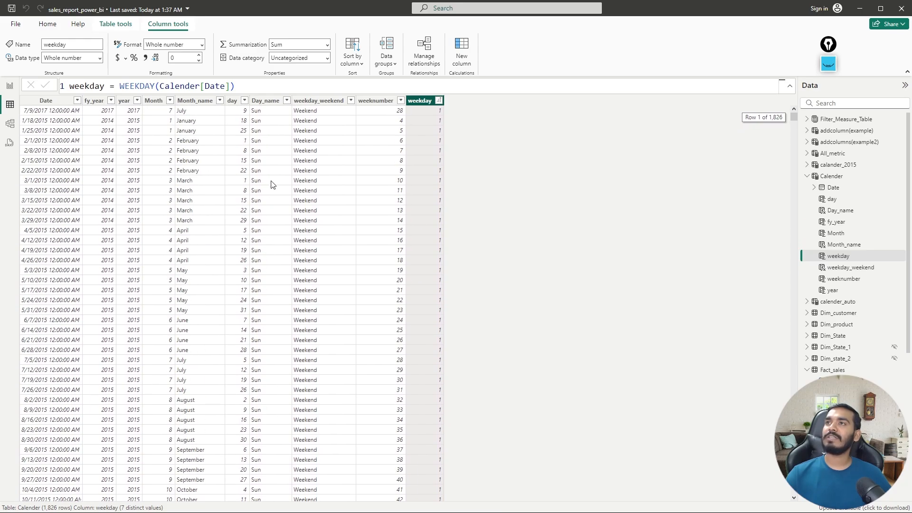
Sort the Calender table by Date in ascending order.
{"action": "left_click", "coordinate": [78, 100]}
{"action": "left_click", "coordinate": [106, 111]}
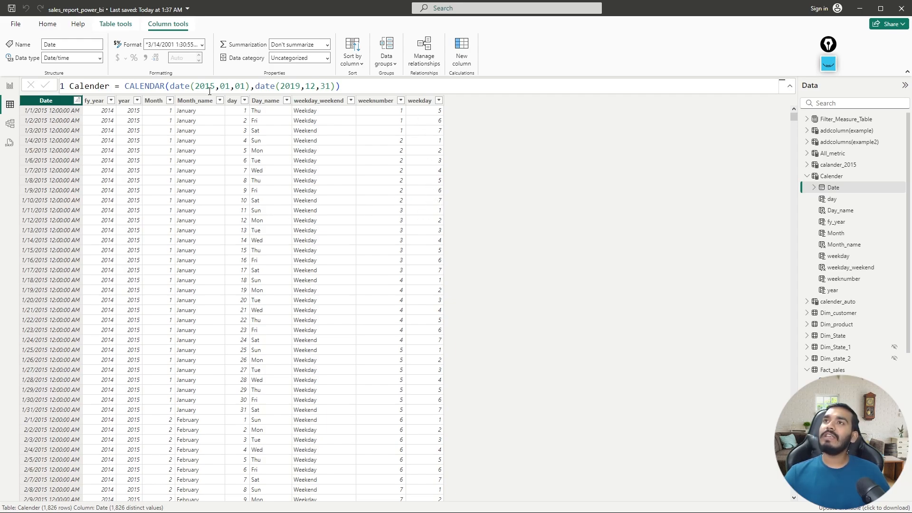
{"action": "left_click", "coordinate": [342, 85]}
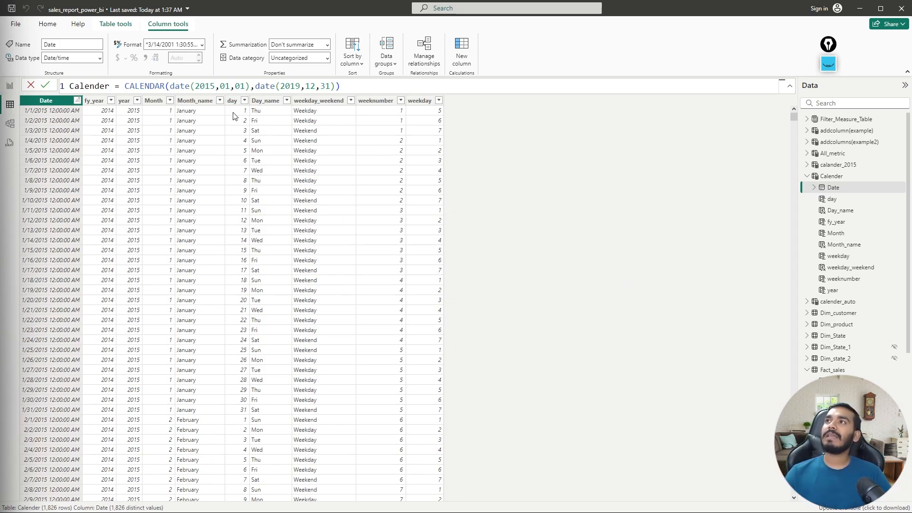
Start a manually entered table from Model view and name it shipment.
{"action": "left_click", "coordinate": [10, 124]}
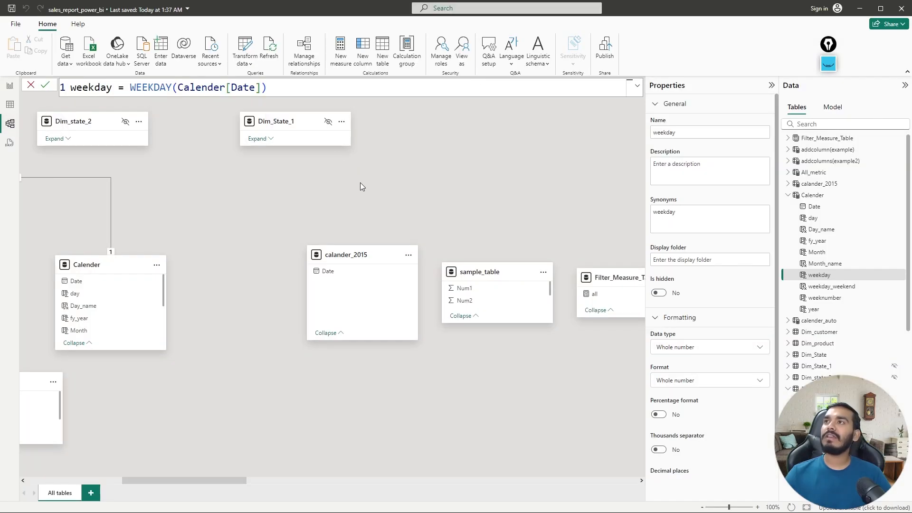
{"action": "left_click", "coordinate": [162, 45]}
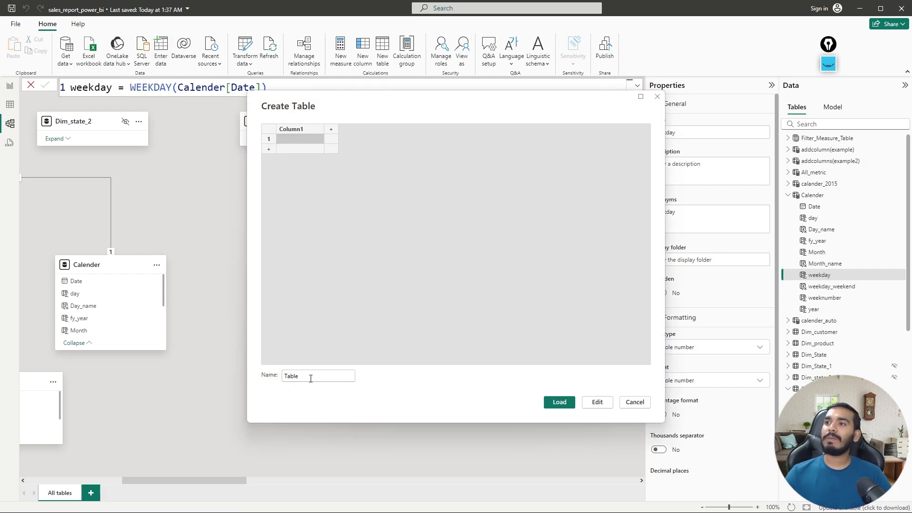
{"action": "left_click", "coordinate": [311, 379]}
{"action": "key", "text": "BackSpace"}
{"action": "key", "text": "BackSpace"}
{"action": "key", "text": "BackSpace"}
{"action": "key", "text": "BackSpace"}
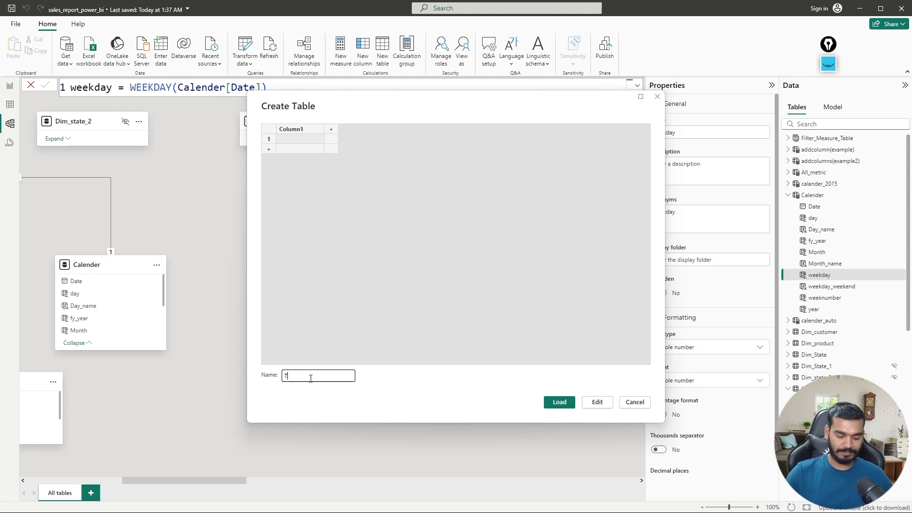
{"action": "key", "text": "BackSpace"}
{"action": "type", "text": "ship"}
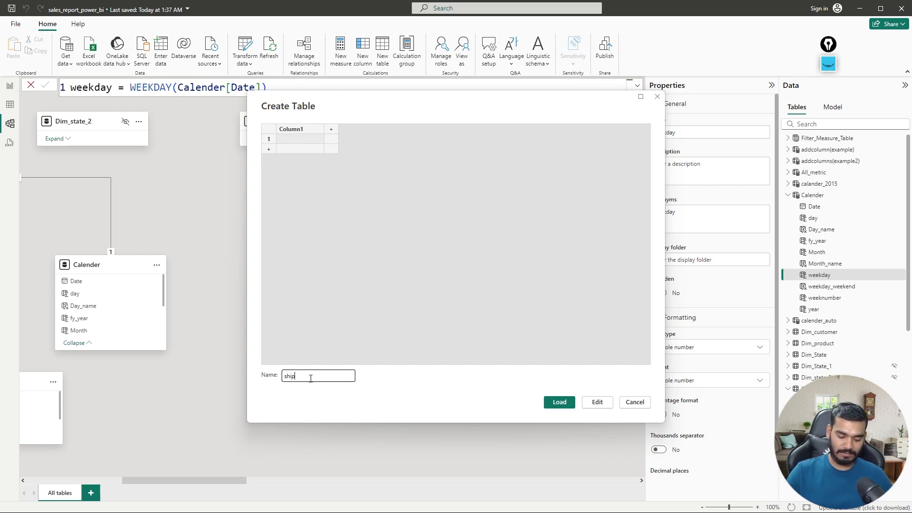
{"action": "type", "text": "ment"}
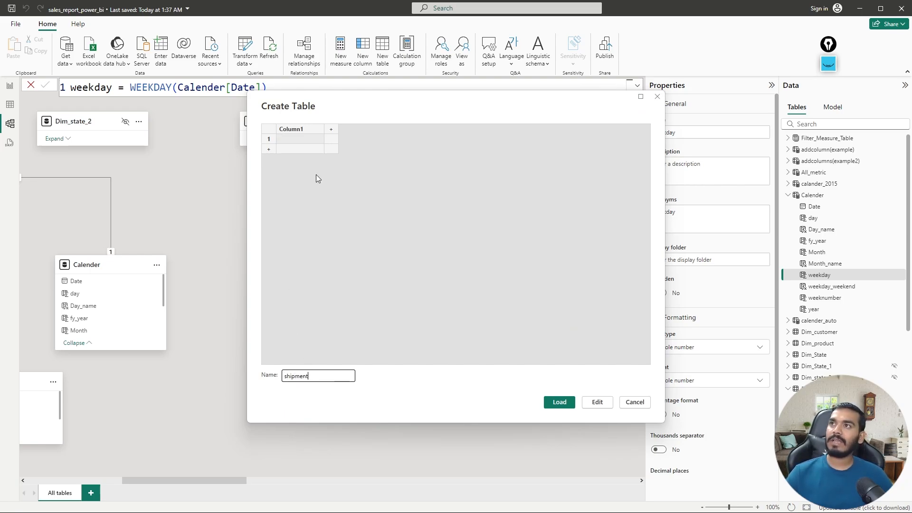
Set up three columns in the shipment table named Product, Order date and shipment date.
{"action": "left_click", "coordinate": [303, 129]}
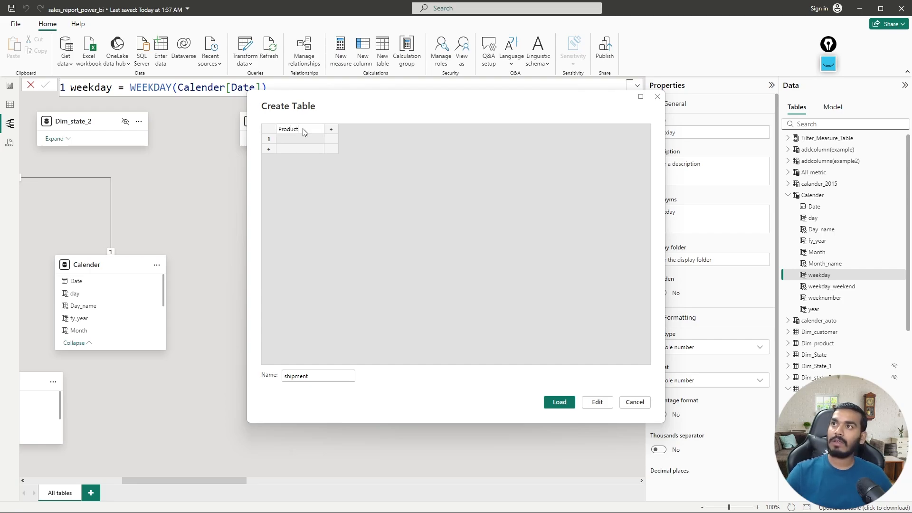
{"action": "type", "text": "Product"}
{"action": "left_click", "coordinate": [331, 129]}
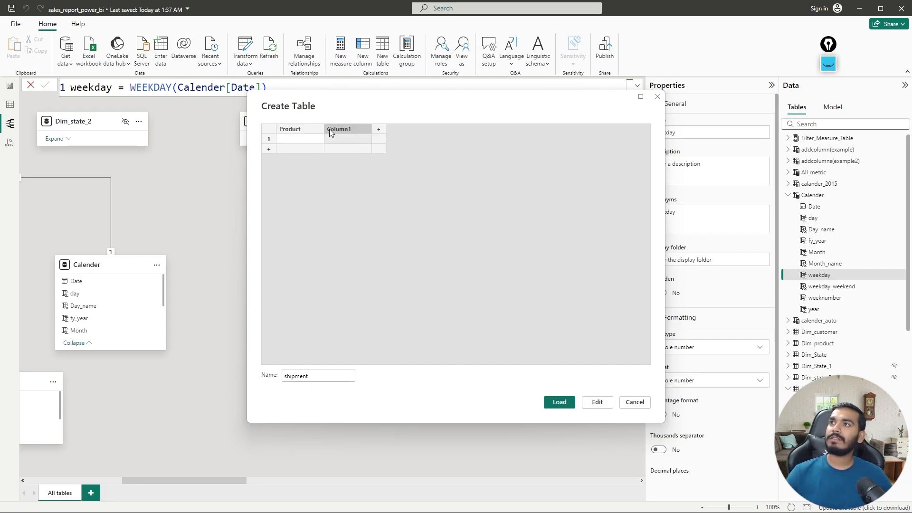
{"action": "type", "text": "Orde"}
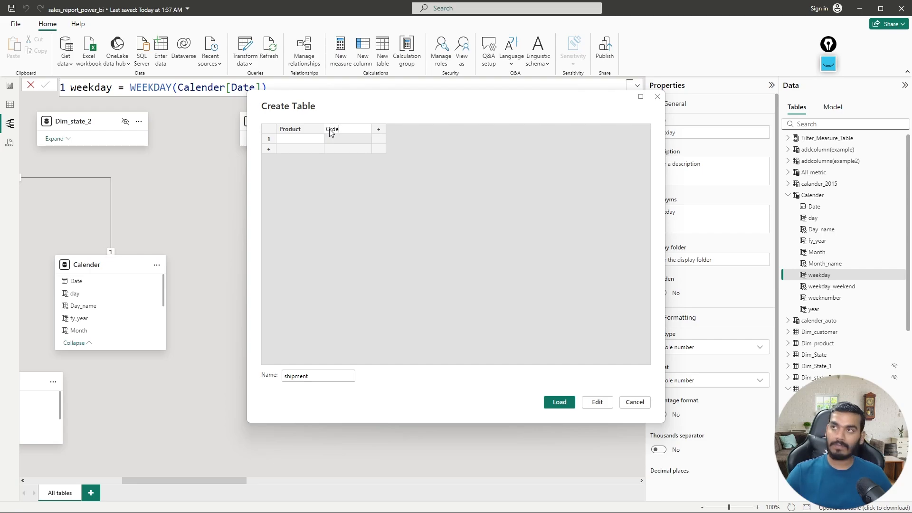
{"action": "type", "text": "r date"}
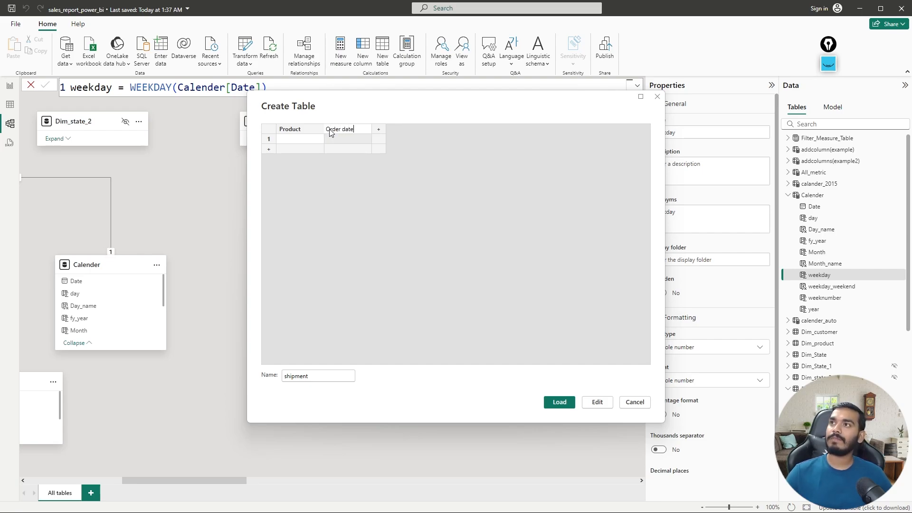
{"action": "left_click", "coordinate": [379, 129]}
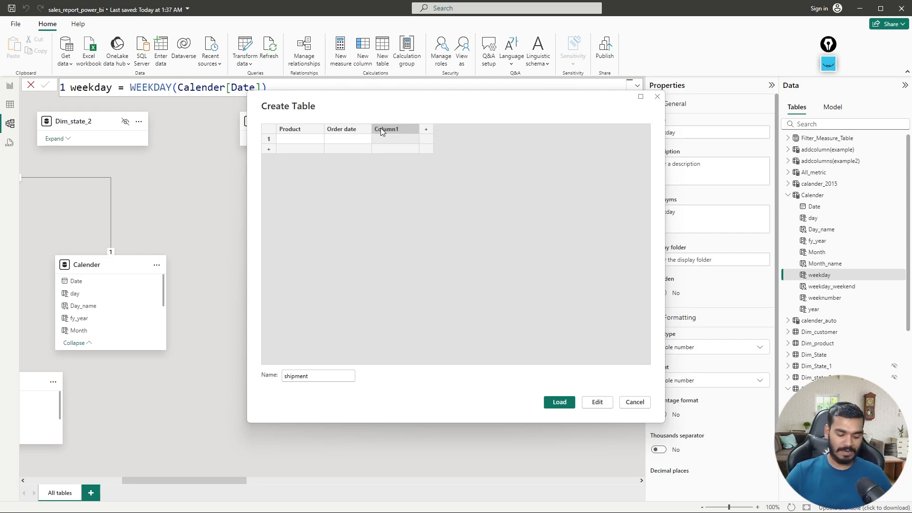
{"action": "type", "text": "shipment"}
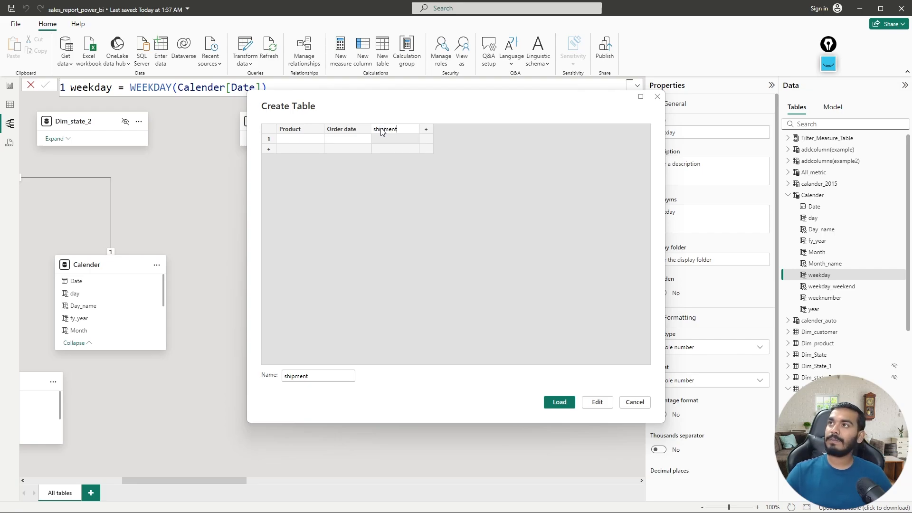
{"action": "type", "text": " da"}
{"action": "type", "text": "ye"}
{"action": "key", "text": "BackSpace"}
{"action": "key", "text": "BackSpace"}
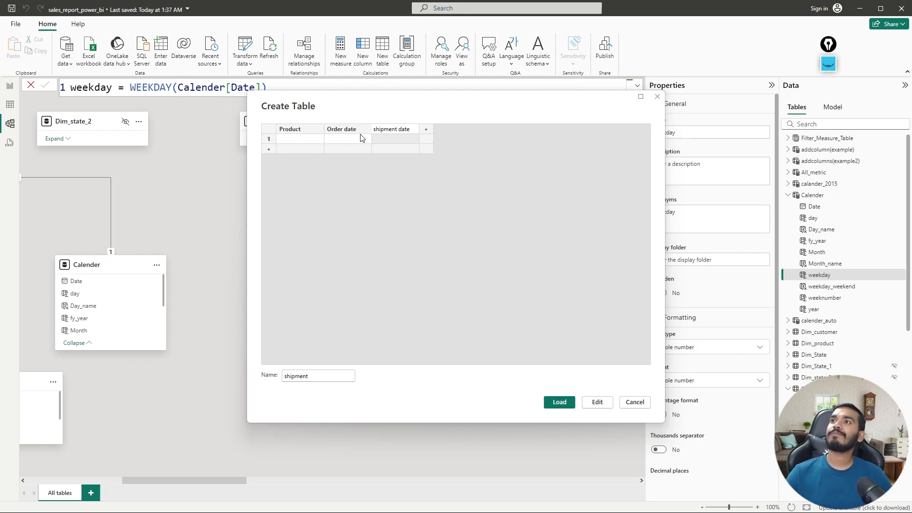
{"action": "left_click", "coordinate": [308, 138]}
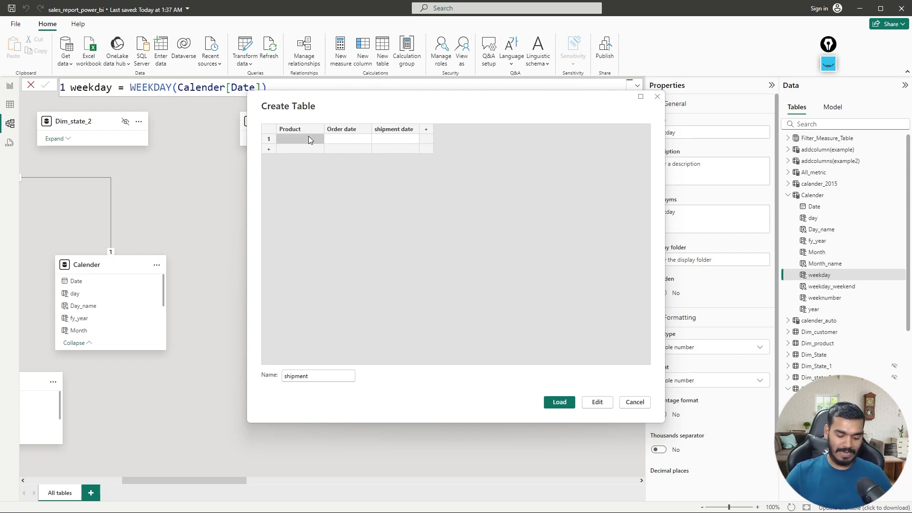
Fill the first row of the shipment table with Product Laptop and Order date 2024-01-25.
{"action": "type", "text": "Laptop"}
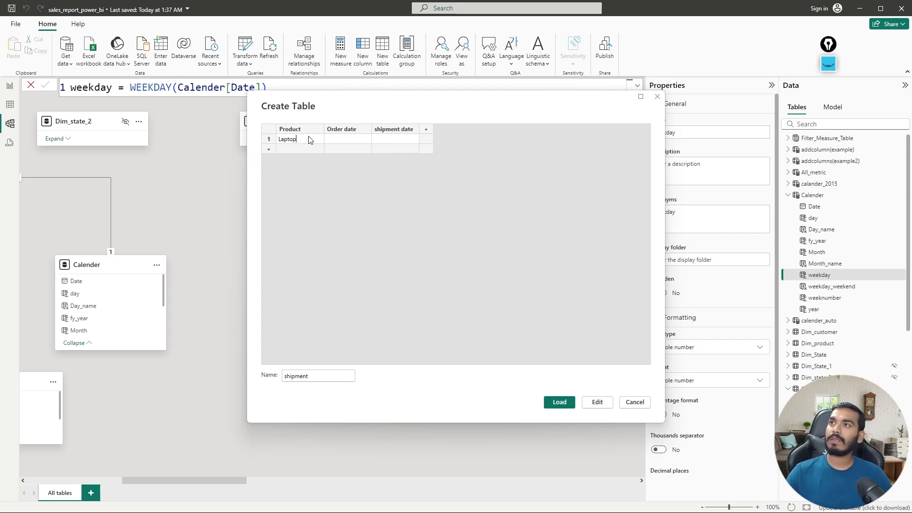
{"action": "left_click", "coordinate": [343, 142]}
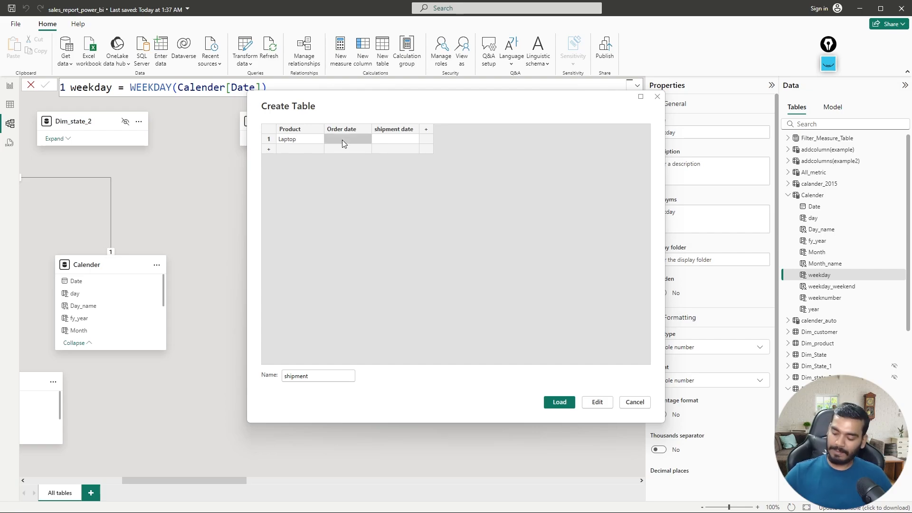
{"action": "type", "text": "20"}
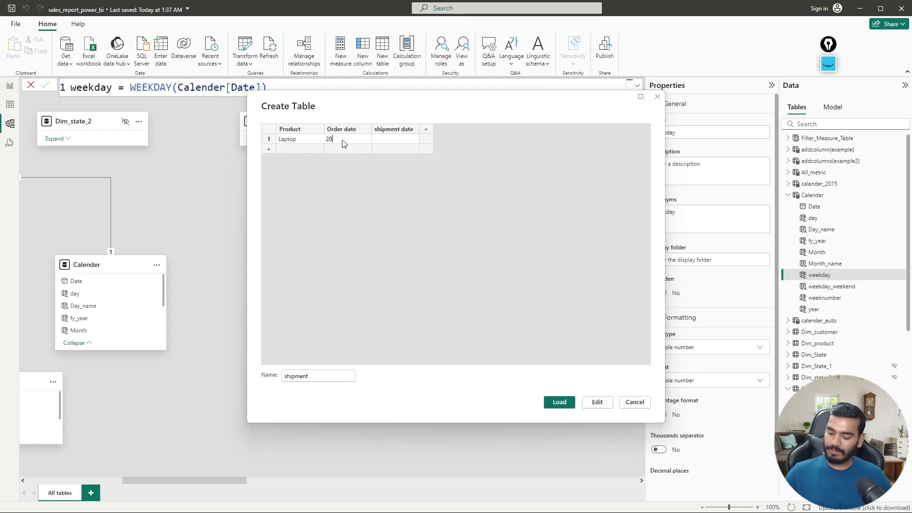
{"action": "type", "text": "24-01"}
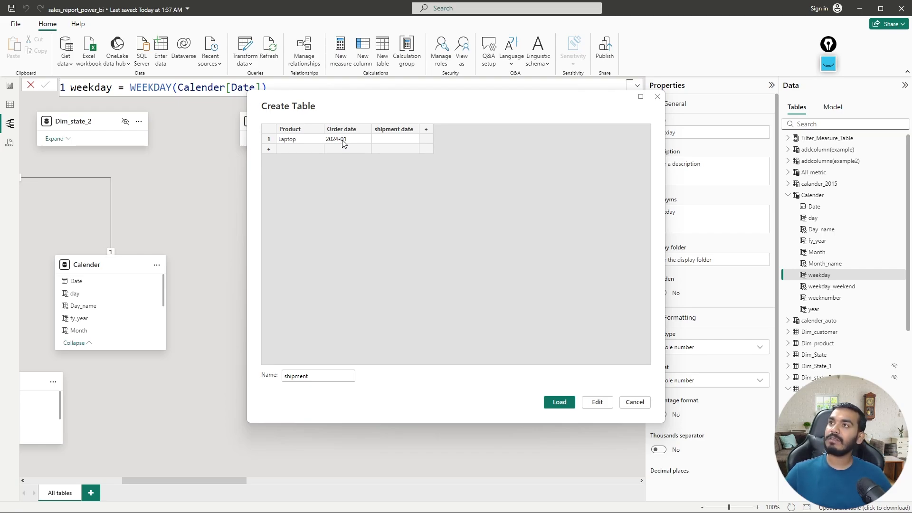
{"action": "type", "text": "-"}
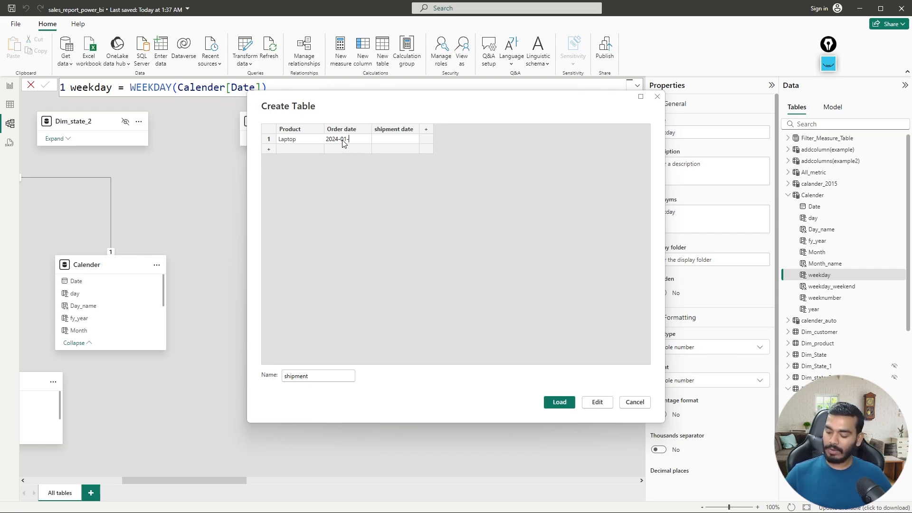
{"action": "type", "text": "2"}
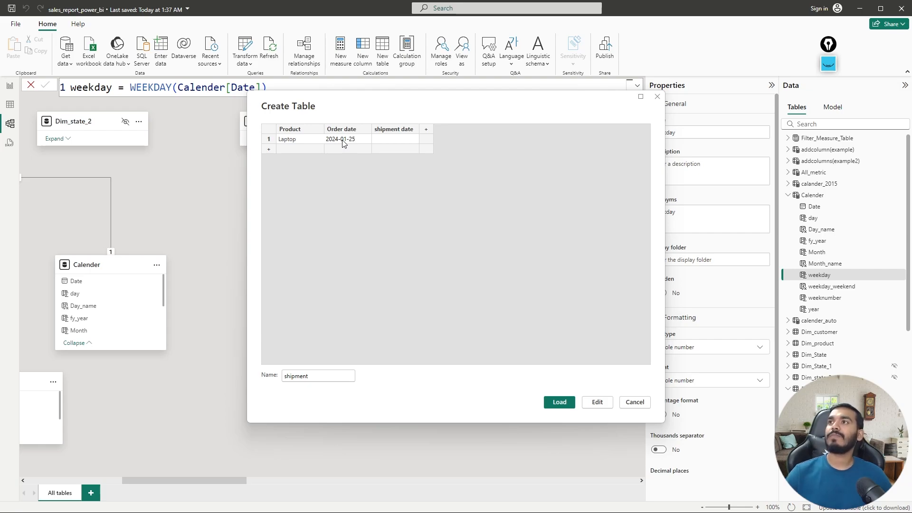
{"action": "type", "text": "5"}
Enter 24-02-12 as the shipment date of the Laptop row.
{"action": "left_click", "coordinate": [400, 141]}
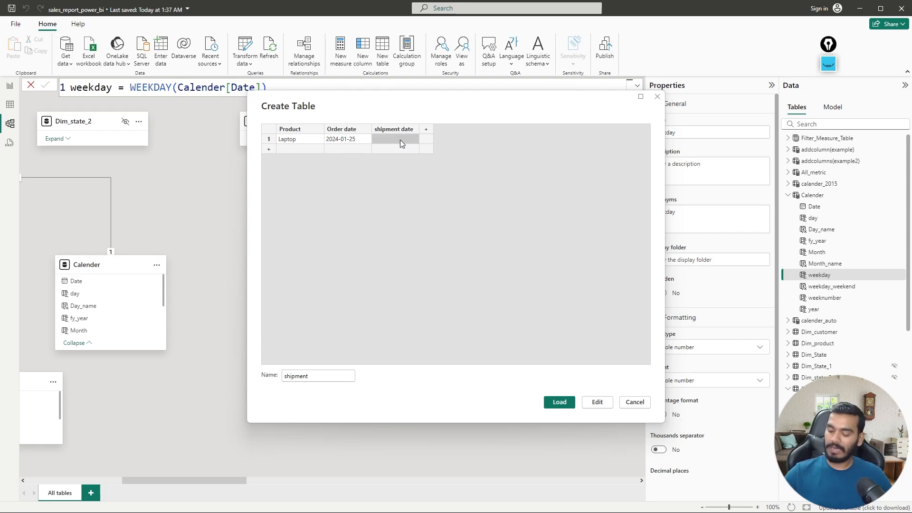
{"action": "type", "text": "24"}
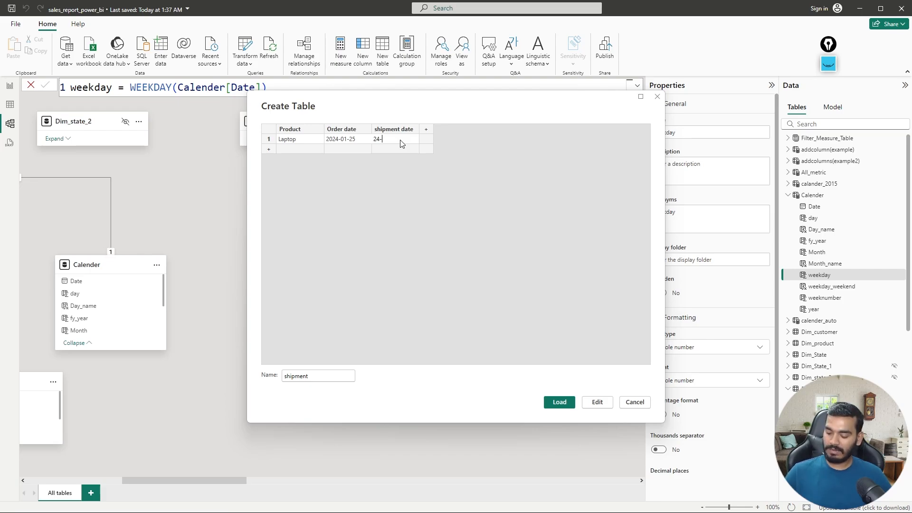
{"action": "type", "text": "-02"}
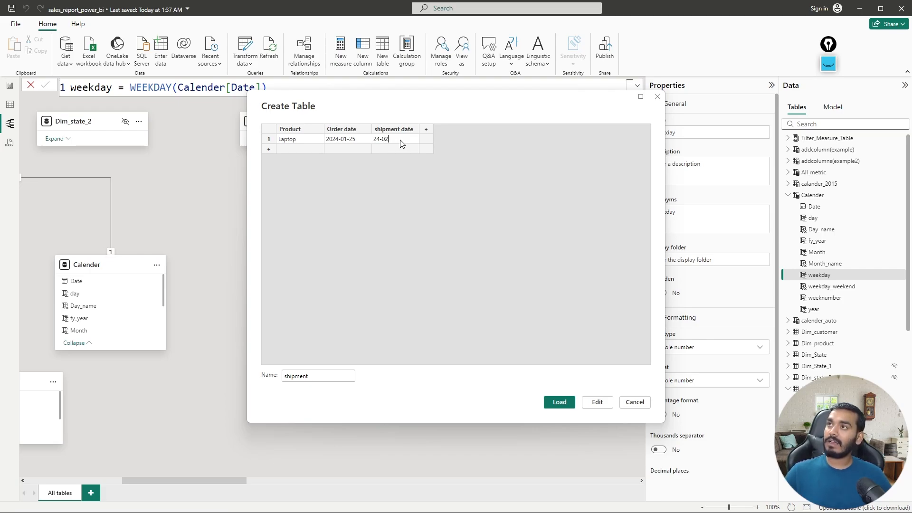
{"action": "type", "text": "-12"}
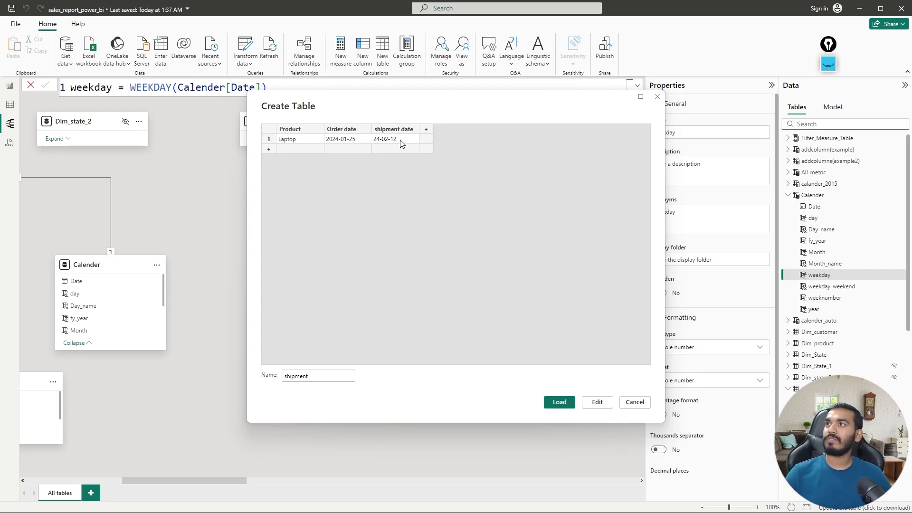
Add a fourth column named Delivery date to the shipment table.
{"action": "left_click", "coordinate": [426, 130]}
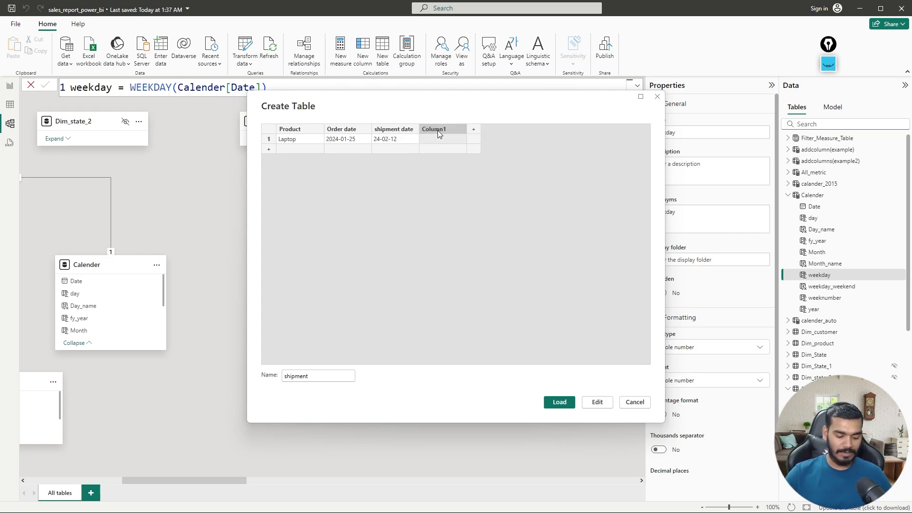
{"action": "type", "text": "Deliv"}
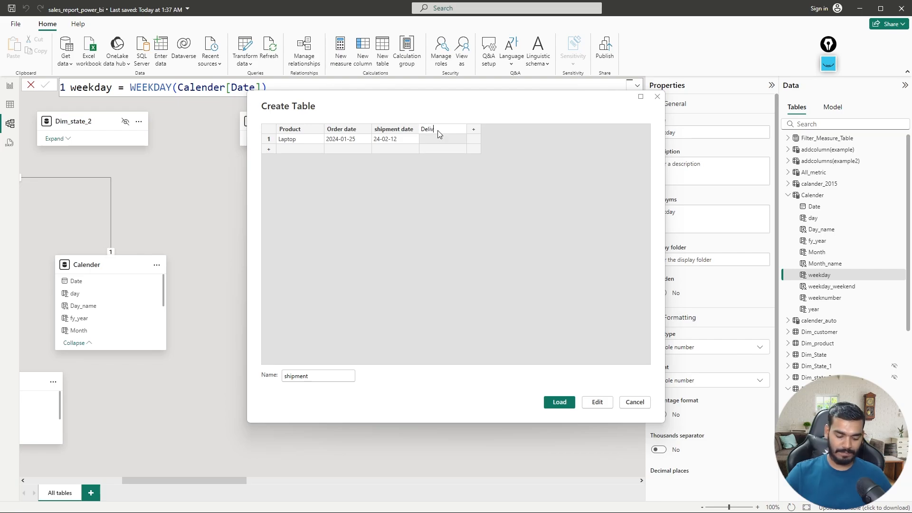
{"action": "type", "text": "ery date"}
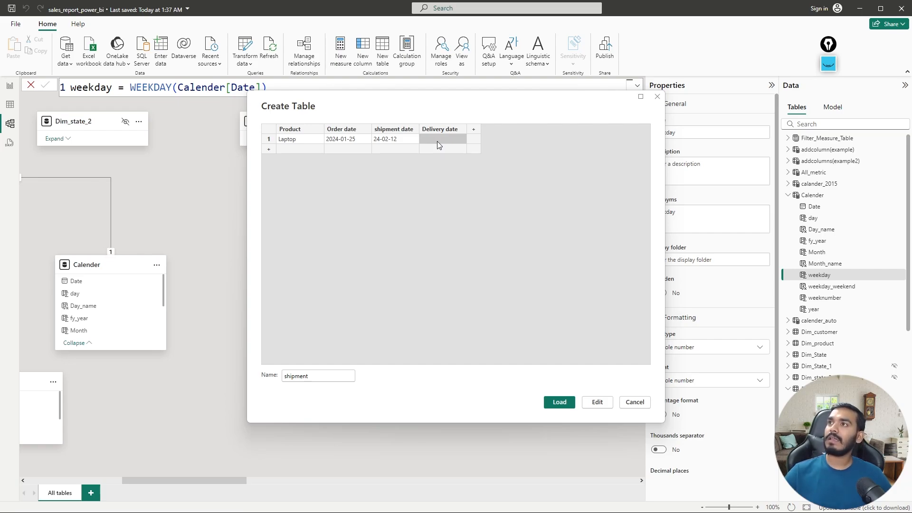
Set the Laptop row's shipment date to 2024-02-12 and its Delivery date to 2024-04-15.
{"action": "left_click", "coordinate": [381, 138]}
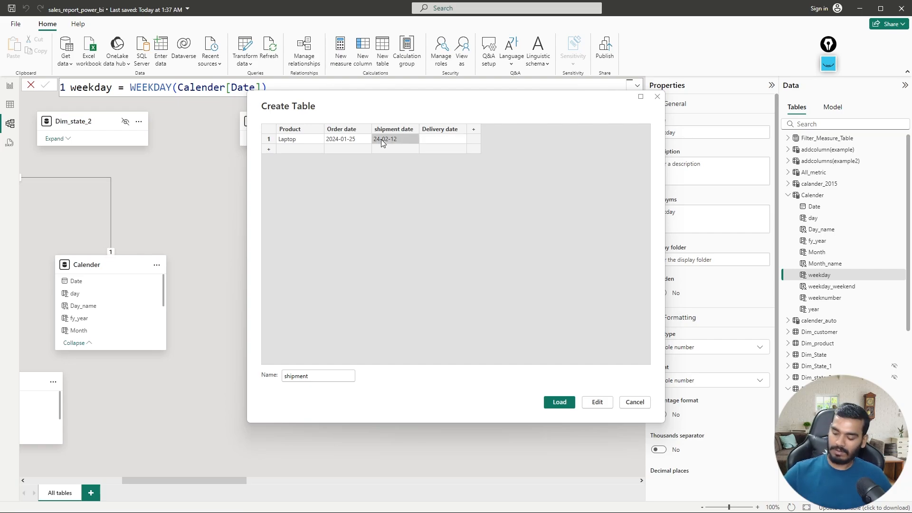
{"action": "type", "text": "20"}
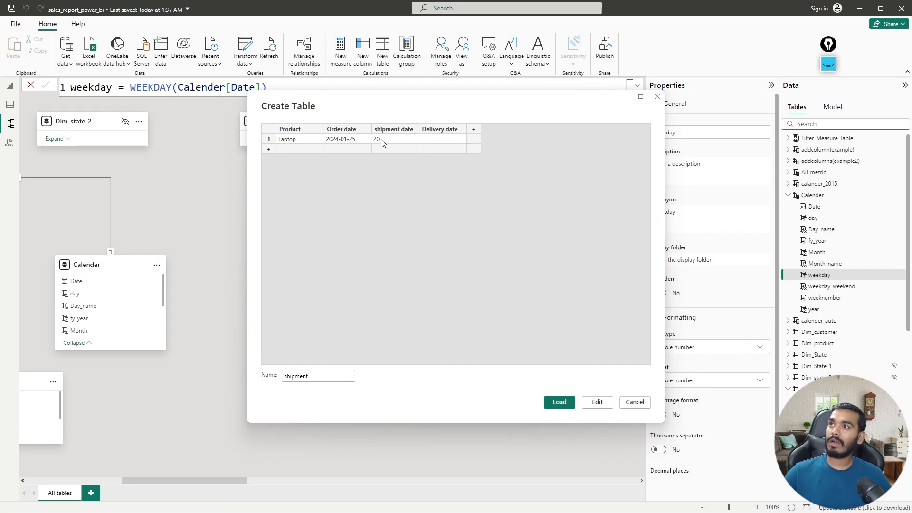
{"action": "type", "text": "24-02"}
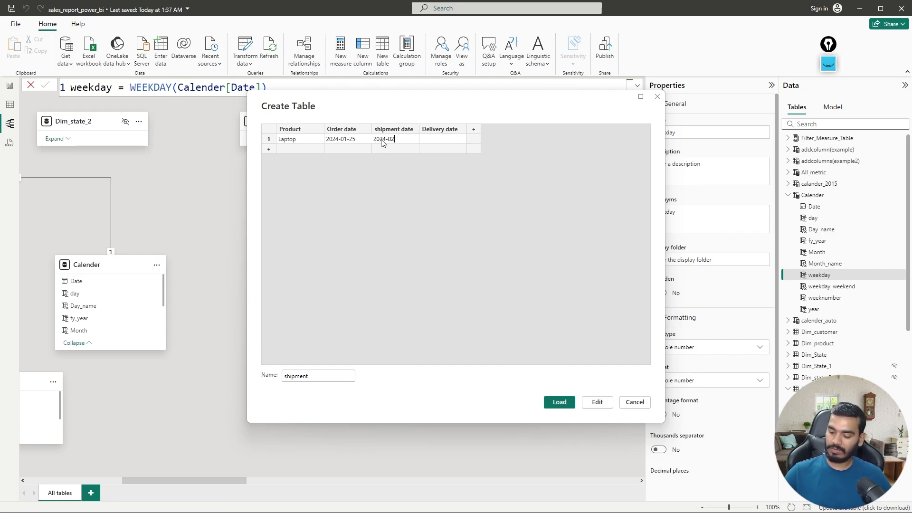
{"action": "type", "text": "-12"}
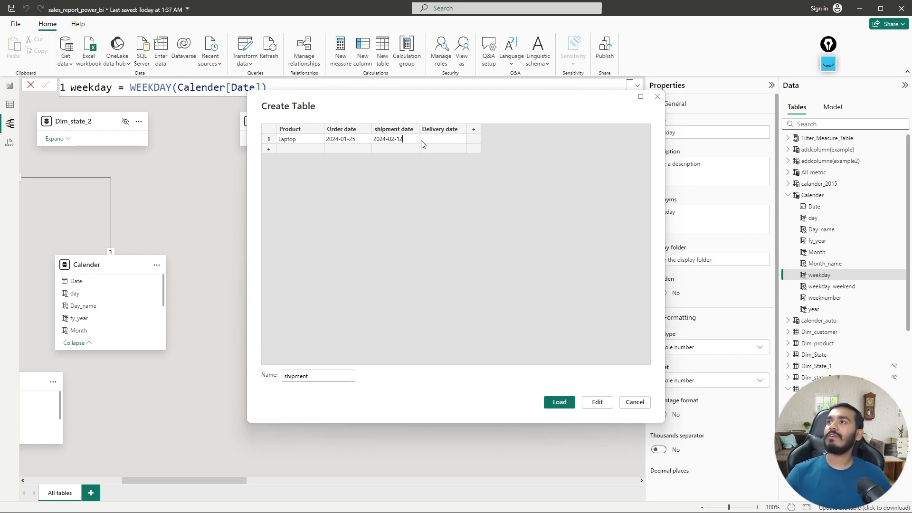
{"action": "left_click", "coordinate": [443, 140]}
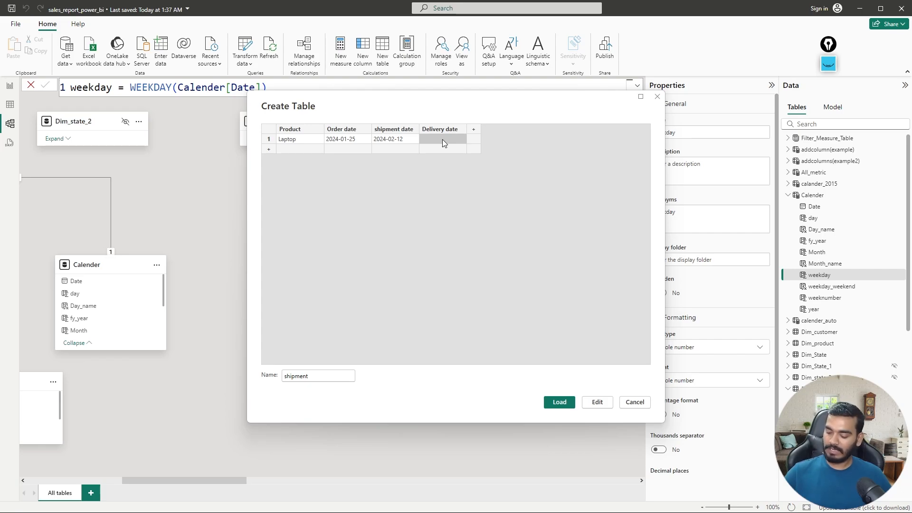
{"action": "type", "text": "2024"}
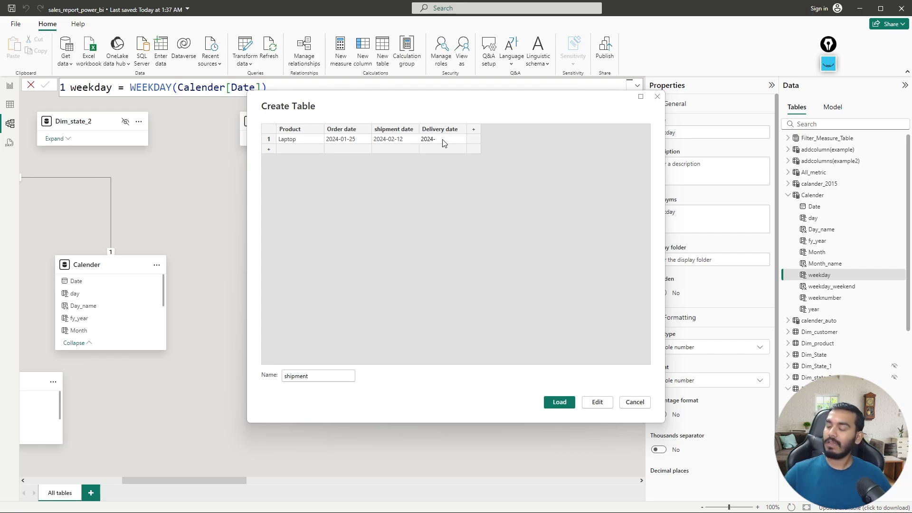
{"action": "type", "text": "-04-1"}
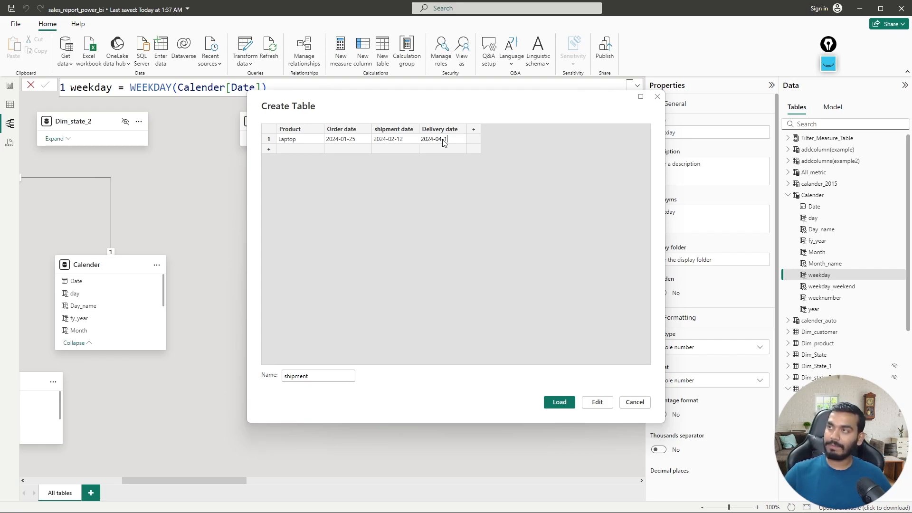
{"action": "type", "text": "5"}
Add a second row to the shipment table with Product Mobile and Order date 2023-01-25.
{"action": "left_click", "coordinate": [289, 149]}
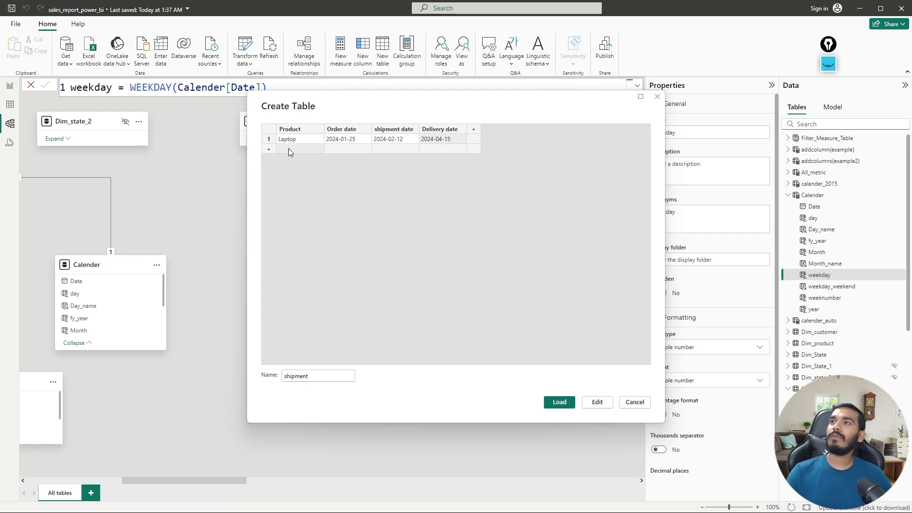
{"action": "left_click", "coordinate": [289, 149]}
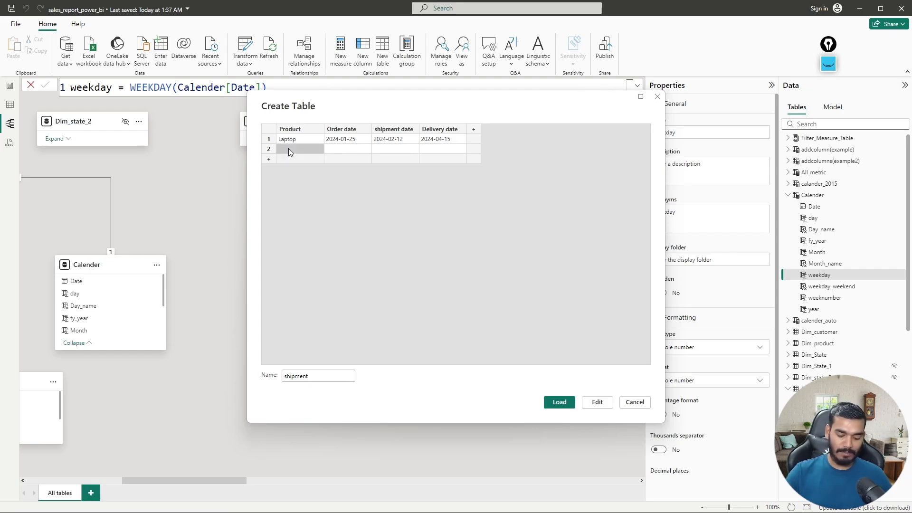
{"action": "type", "text": "Mo"}
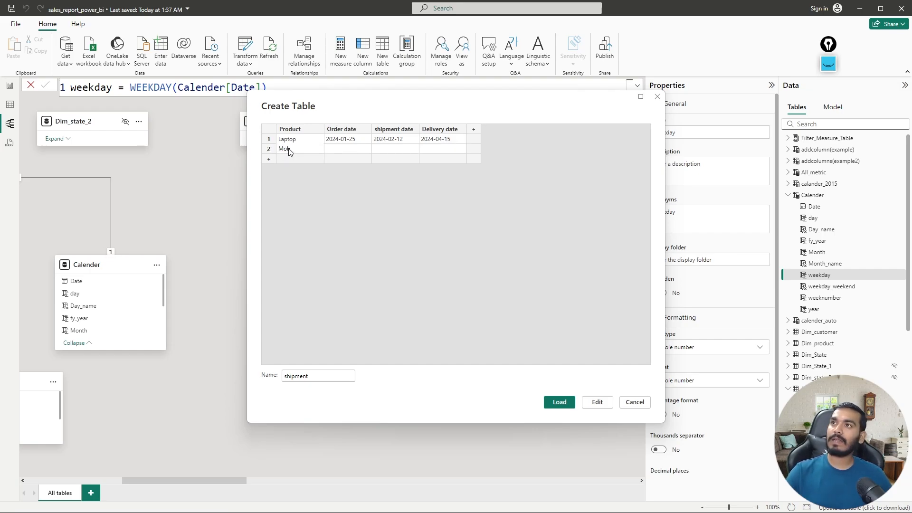
{"action": "type", "text": "bile"}
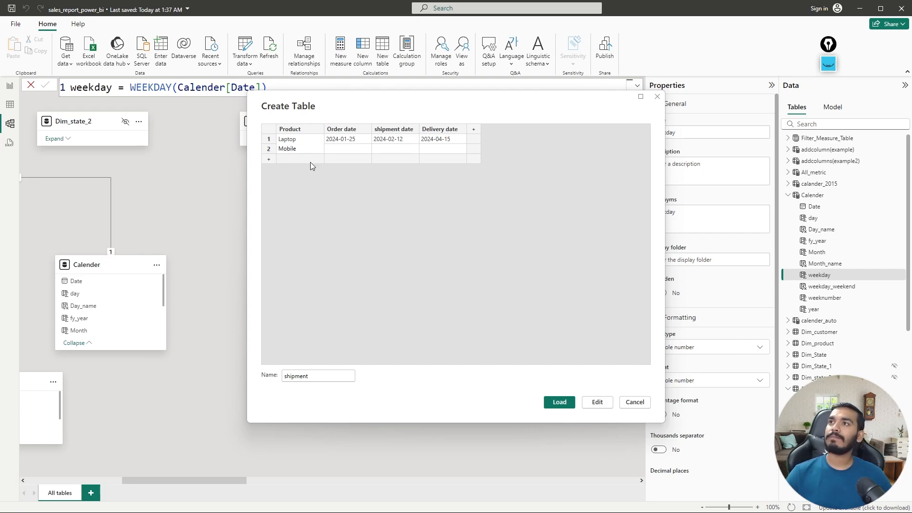
{"action": "left_click", "coordinate": [339, 150]}
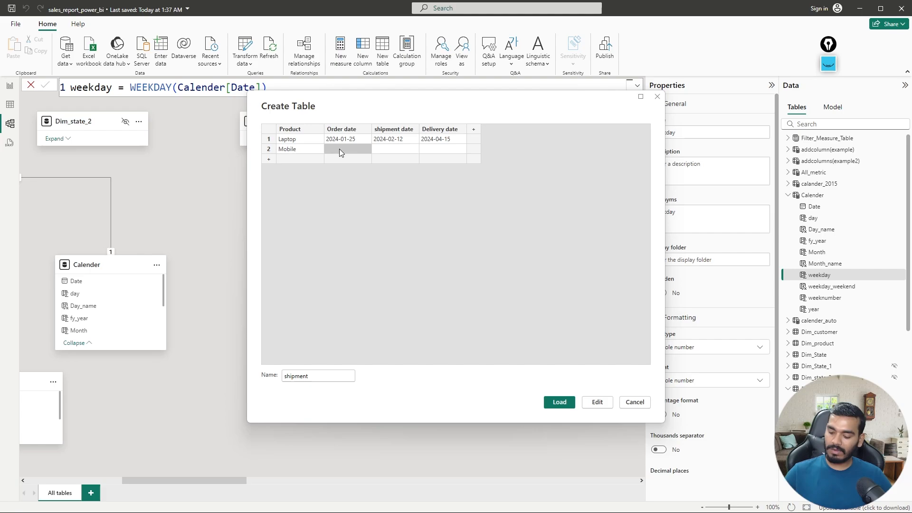
{"action": "type", "text": "2023"}
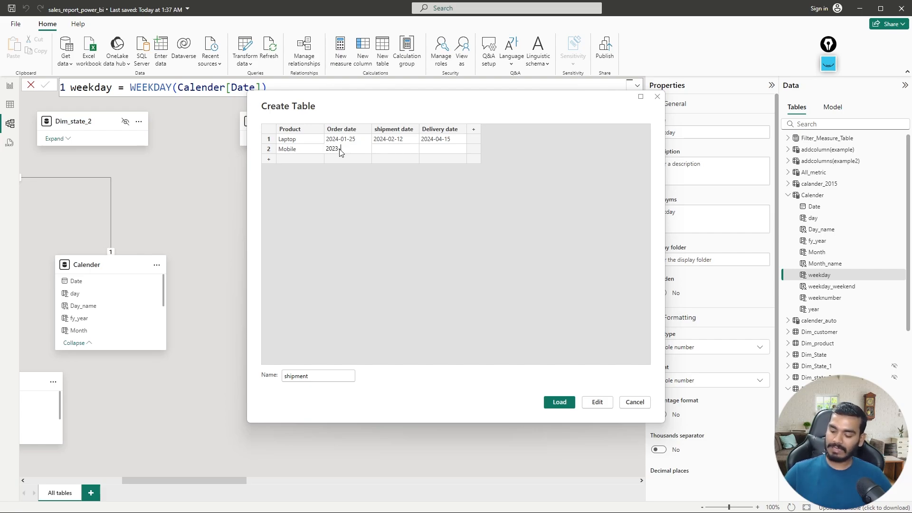
{"action": "type", "text": "-01"}
{"action": "type", "text": "-"}
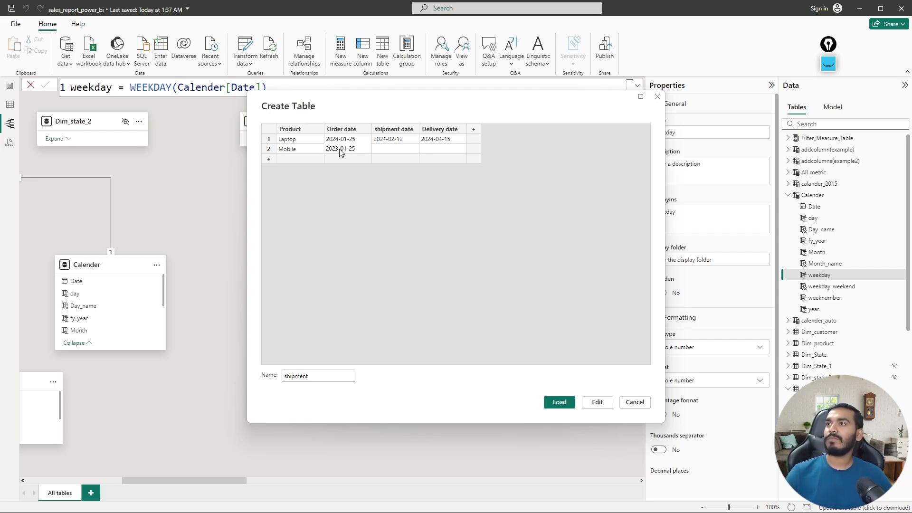
{"action": "type", "text": "25"}
Set the Mobile row's shipment date to 2023-02-15 and its Delivery date to 2024-01-25.
{"action": "left_click", "coordinate": [392, 151]}
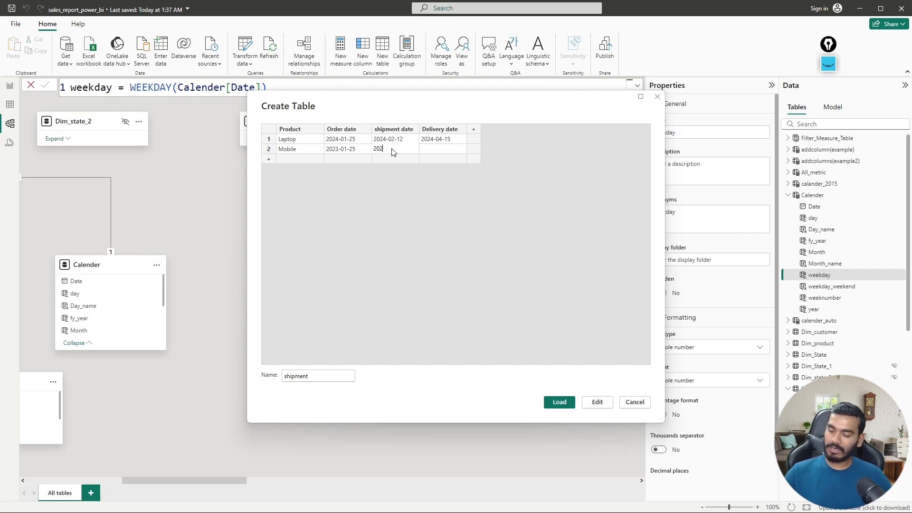
{"action": "type", "text": "2023-"}
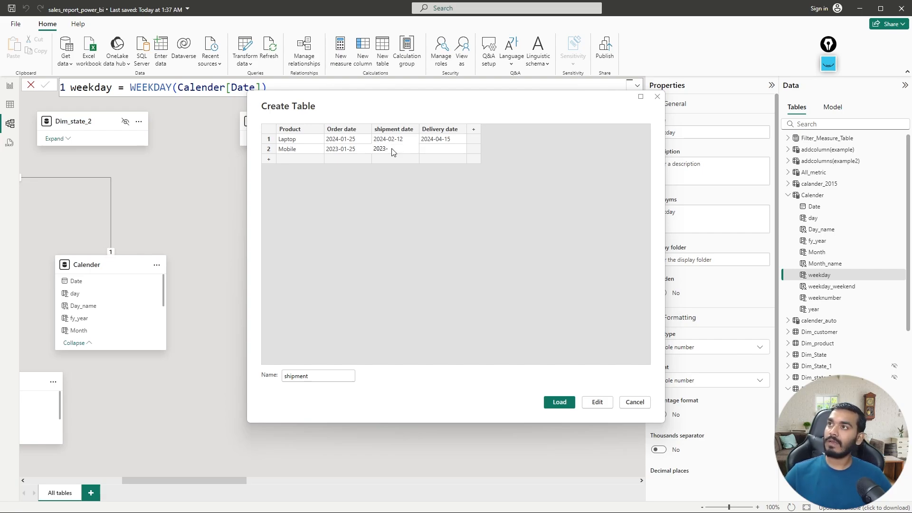
{"action": "type", "text": "02"}
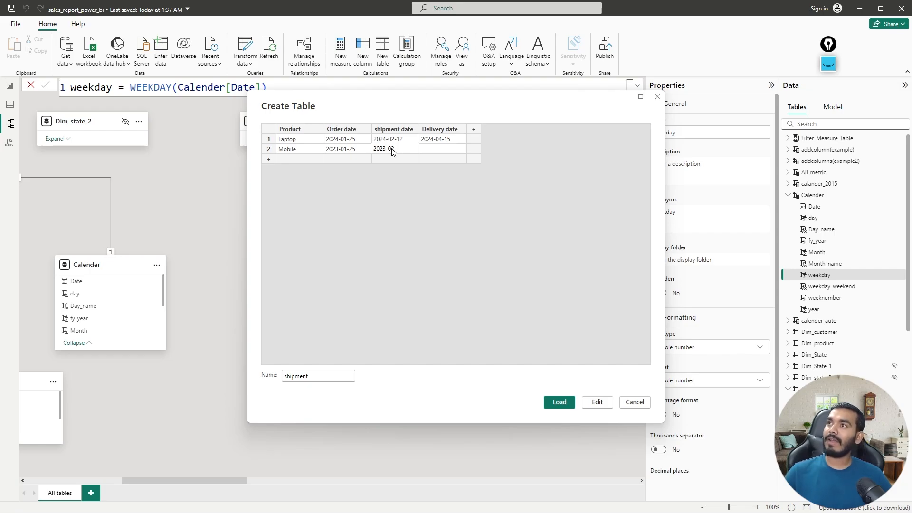
{"action": "type", "text": "-15"}
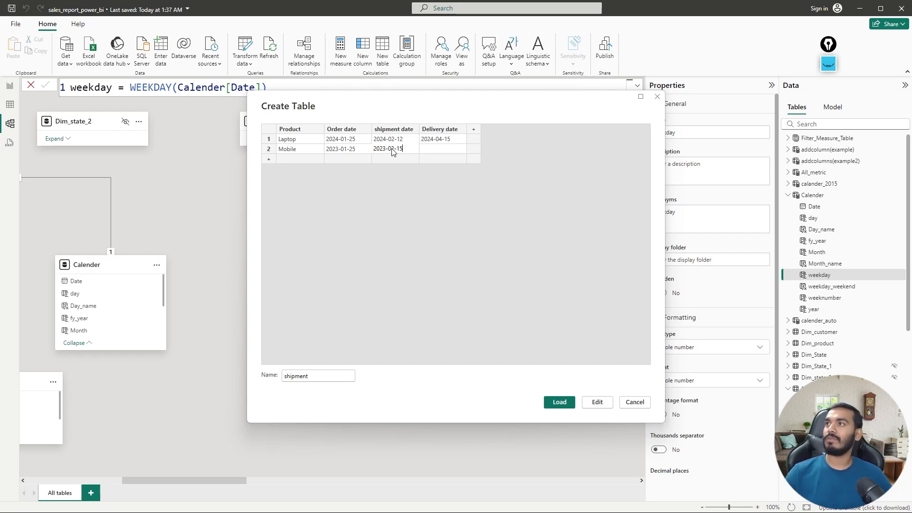
{"action": "left_click", "coordinate": [428, 150]}
{"action": "type", "text": "2024-01-25"}
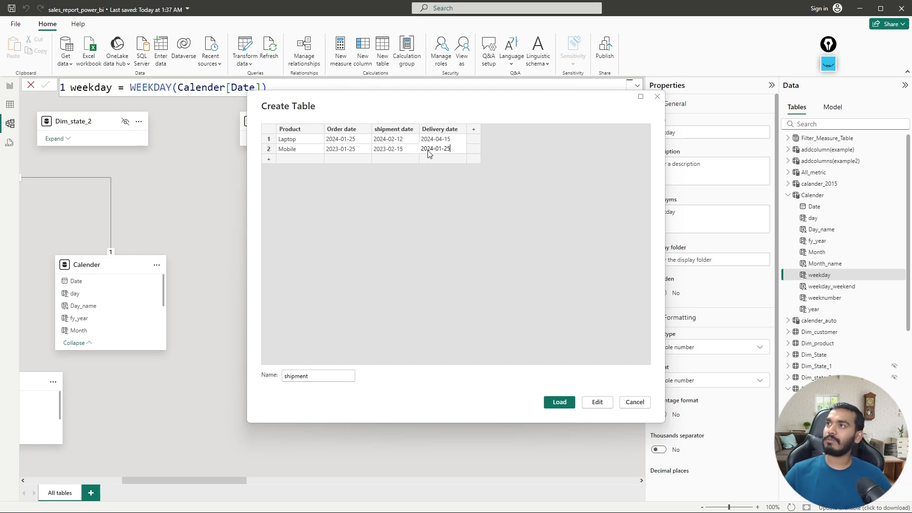
{"action": "left_click", "coordinate": [420, 182]}
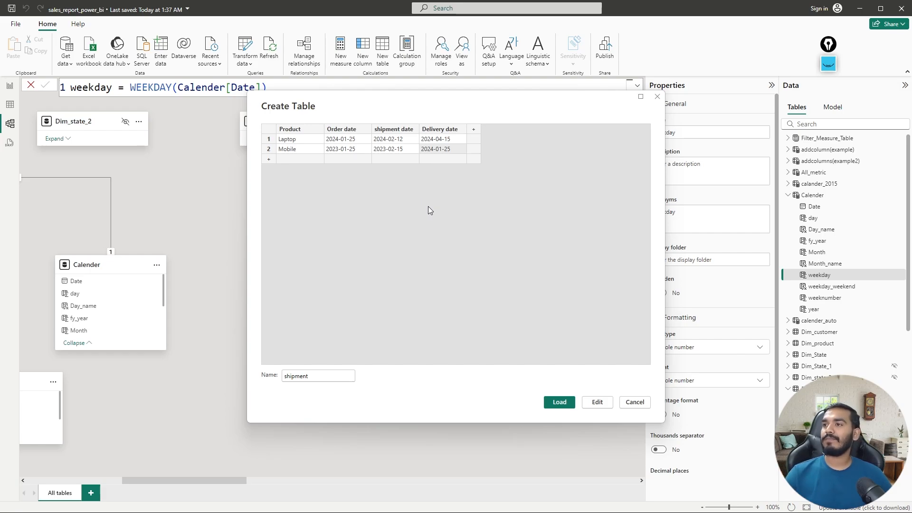
Load the shipment table into the model and locate it among the data tables.
{"action": "left_click", "coordinate": [560, 402]}
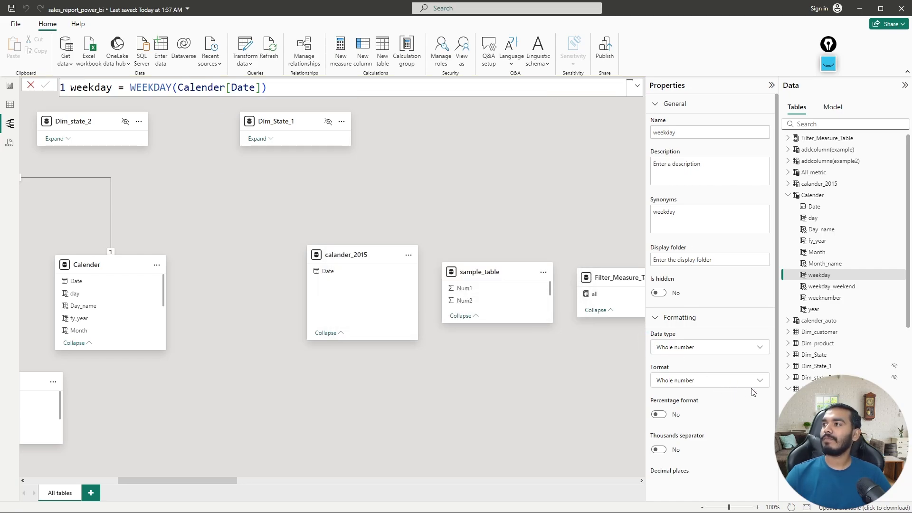
{"action": "scroll", "coordinate": [843, 332], "scroll_direction": "down", "scroll_amount": 10}
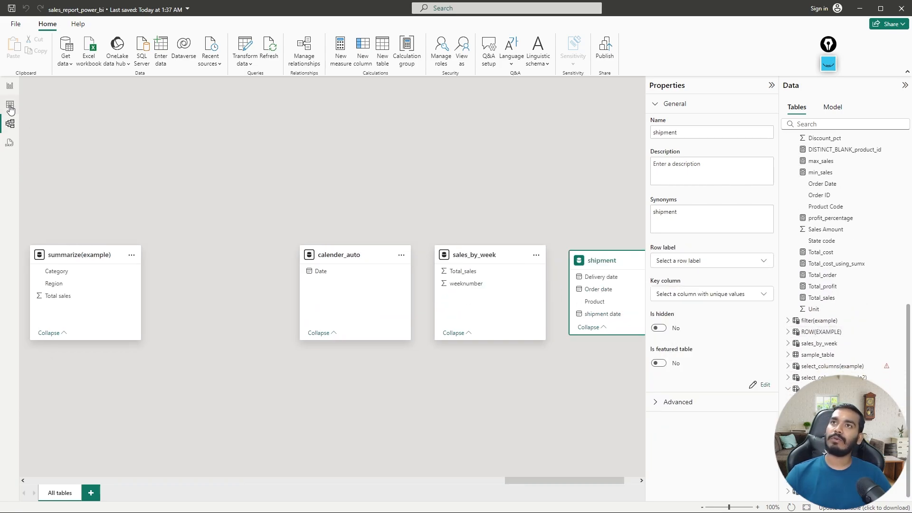
Open the shipment table's data in Table view and add a new calculated column to it.
{"action": "left_click", "coordinate": [10, 105]}
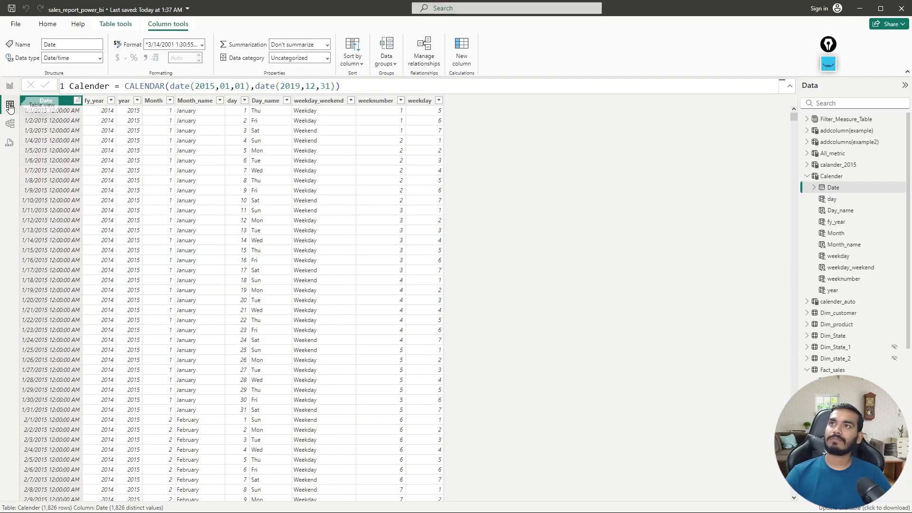
{"action": "scroll", "coordinate": [852, 304], "scroll_direction": "down", "scroll_amount": 5}
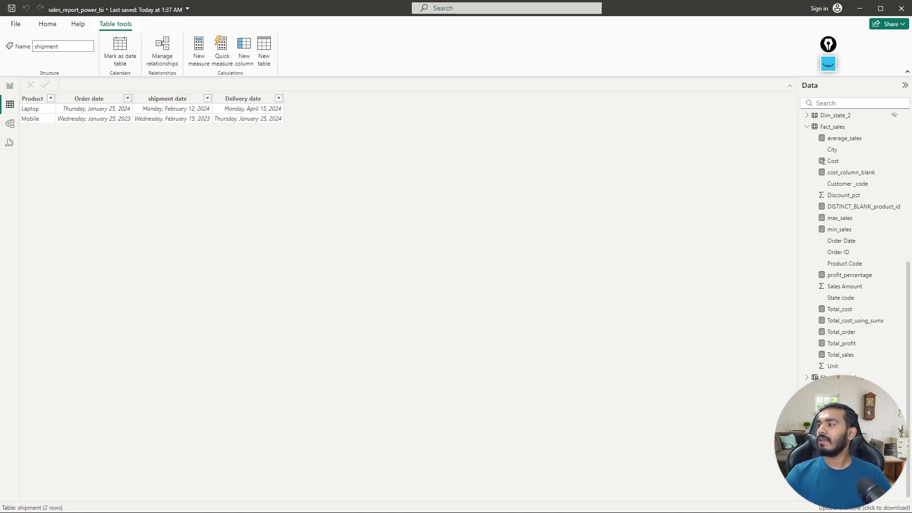
{"action": "right_click", "coordinate": [833, 342]}
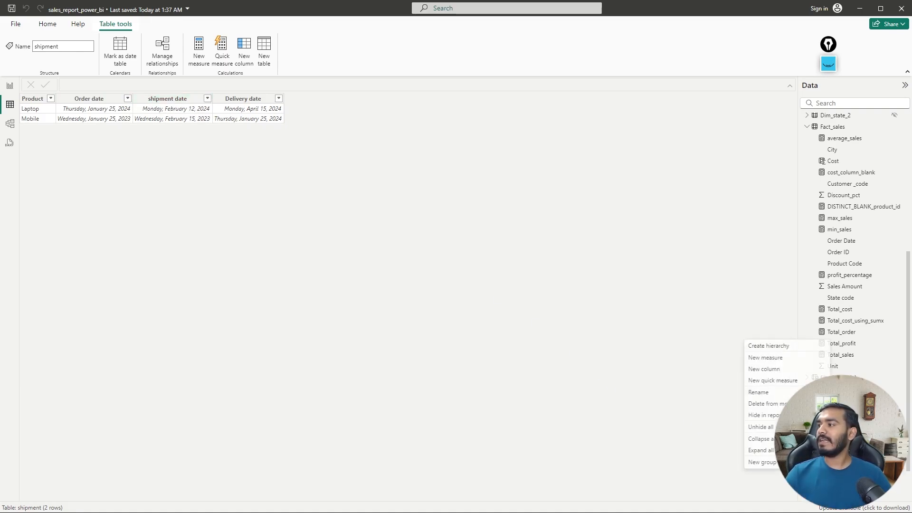
{"action": "left_click", "coordinate": [770, 370]}
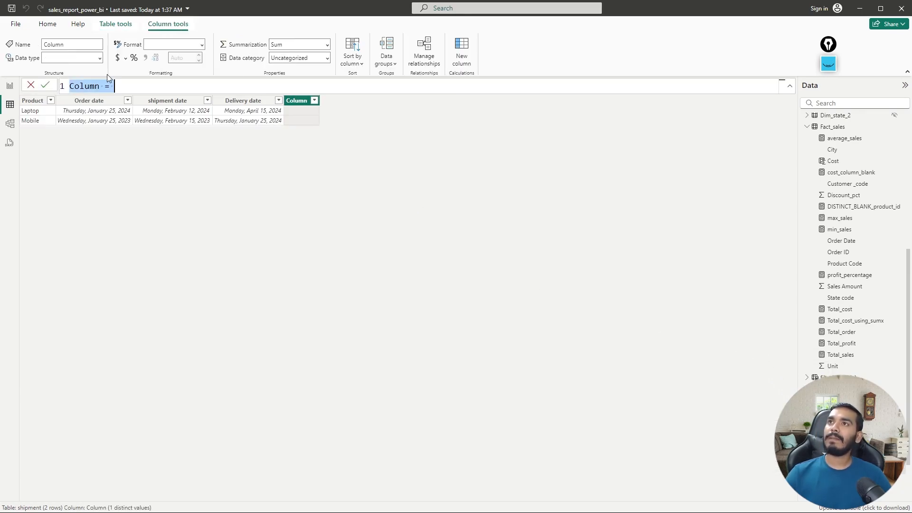
Name the new shipment column date_difference in its formula.
{"action": "double_click", "coordinate": [98, 88]}
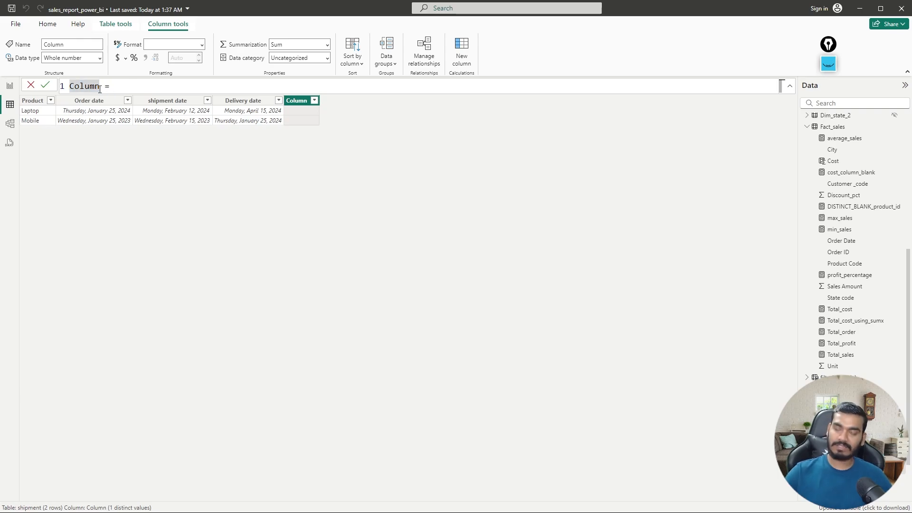
{"action": "left_click", "coordinate": [99, 87]}
{"action": "key", "text": "BackSpace"}
{"action": "key", "text": "BackSpace"}
{"action": "key", "text": "BackSpace"}
{"action": "key", "text": "BackSpace"}
{"action": "key", "text": "BackSpace"}
{"action": "key", "text": "BackSpace"}
{"action": "type", "text": "diff"}
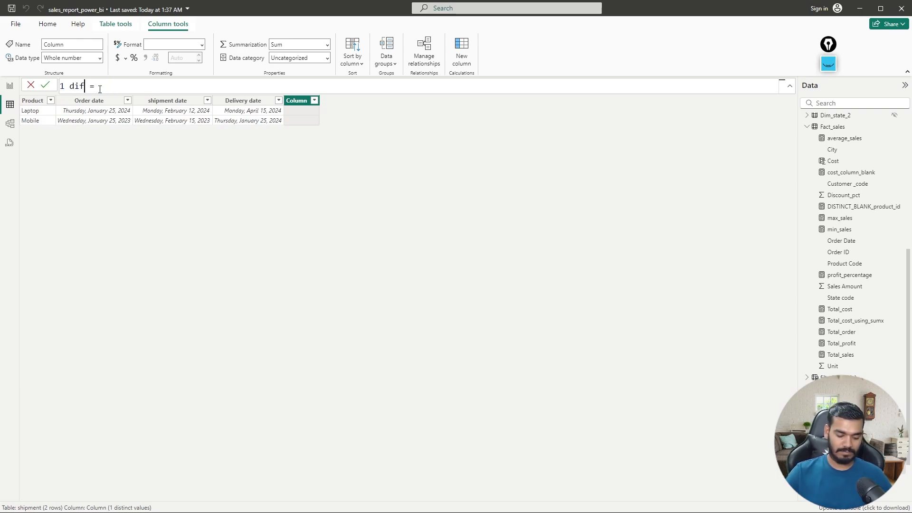
{"action": "key", "text": "BackSpace"}
{"action": "key", "text": "BackSpace"}
{"action": "key", "text": "BackSpace"}
{"action": "key", "text": "BackSpace"}
{"action": "type", "text": "date_d"}
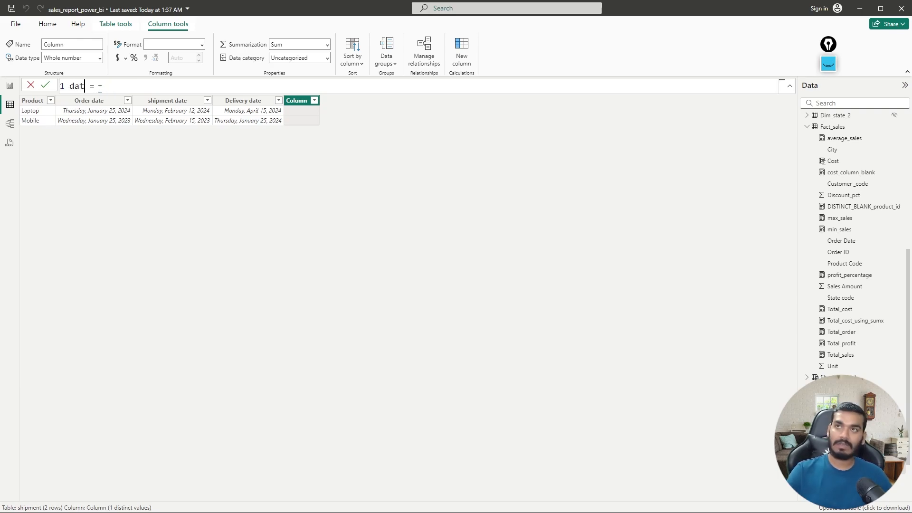
{"action": "type", "text": "ifference"}
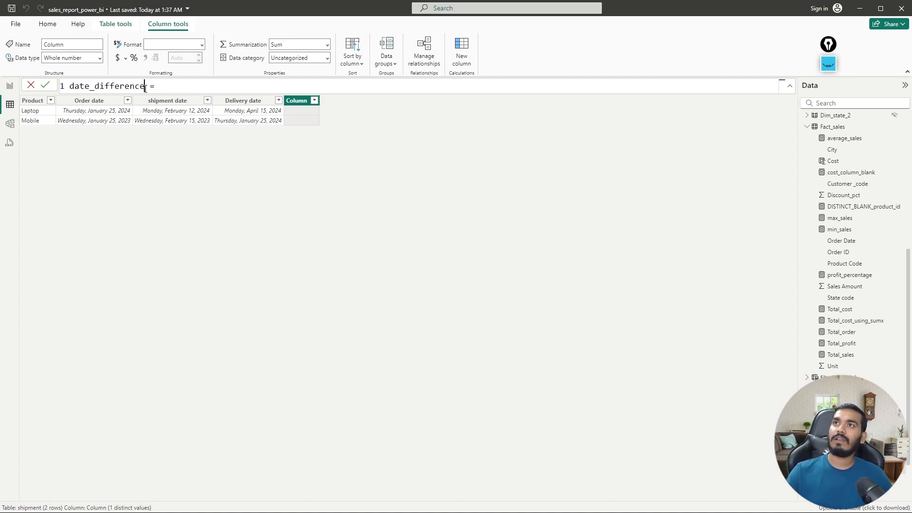
Begin the date_difference formula with DATEDIFF, using shipment[Order date] as the first date.
{"action": "type", "text": " =  "}
{"action": "type", "text": "date"}
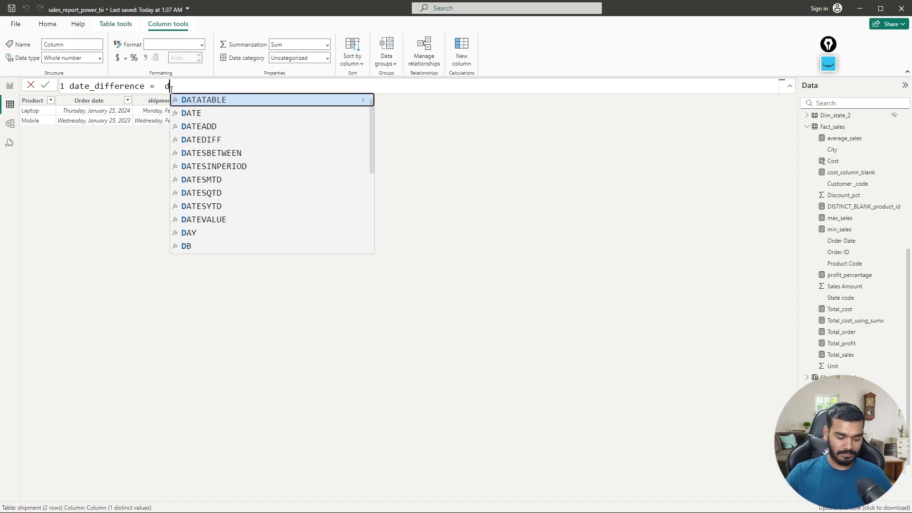
{"action": "key", "text": "Down"}
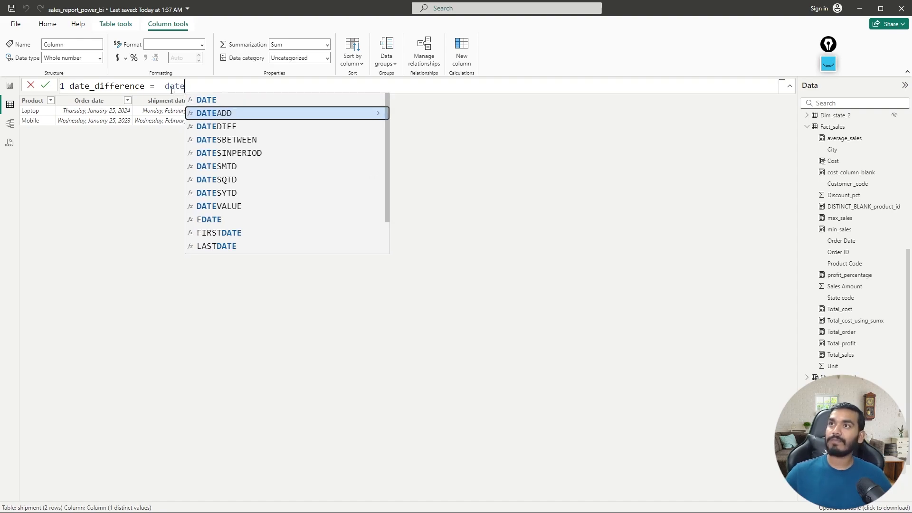
{"action": "key", "text": "Down"}
{"action": "key", "text": "Tab"}
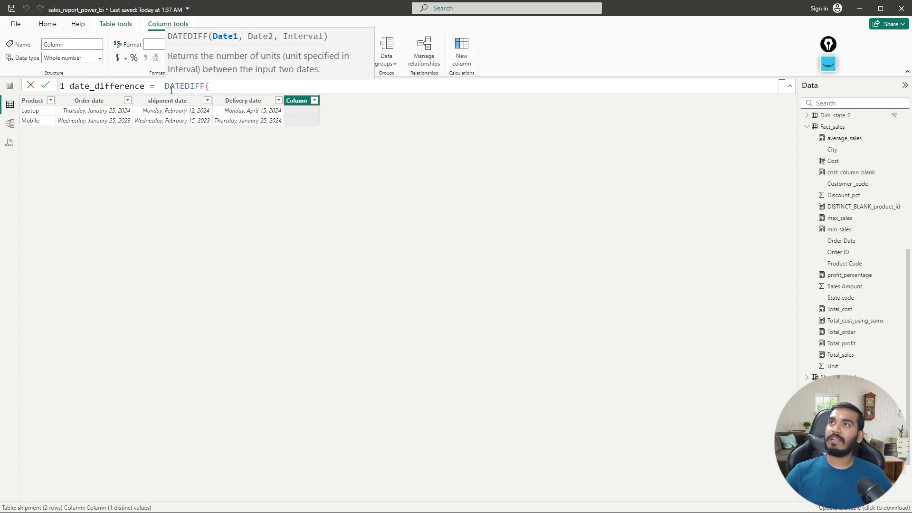
{"action": "type", "text": "or"}
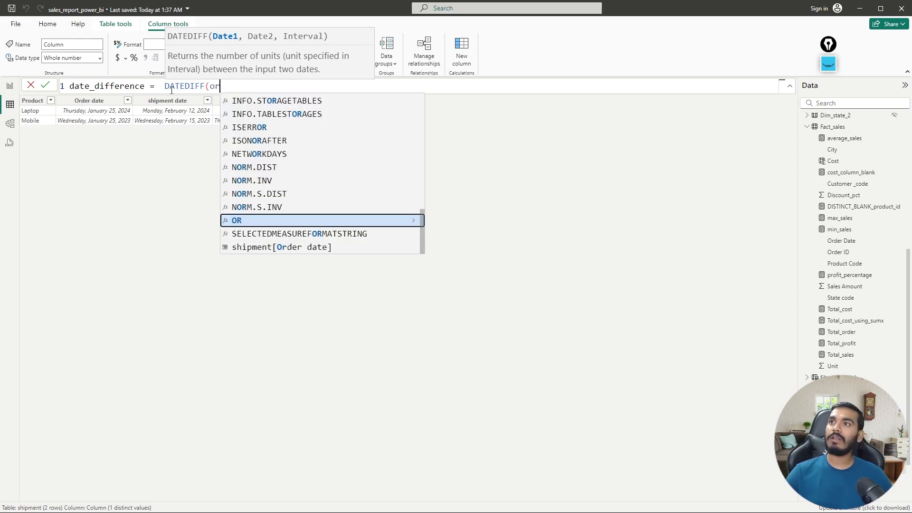
{"action": "type", "text": "der"}
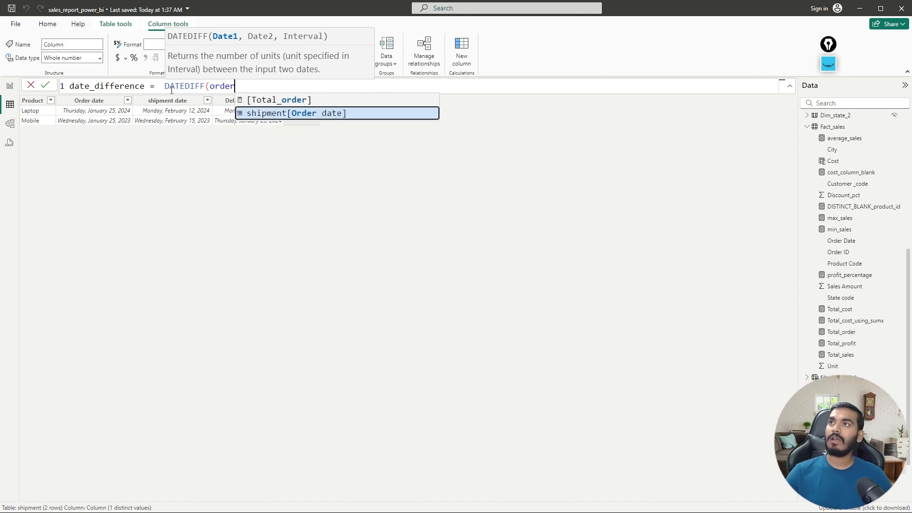
{"action": "key", "text": "Tab"}
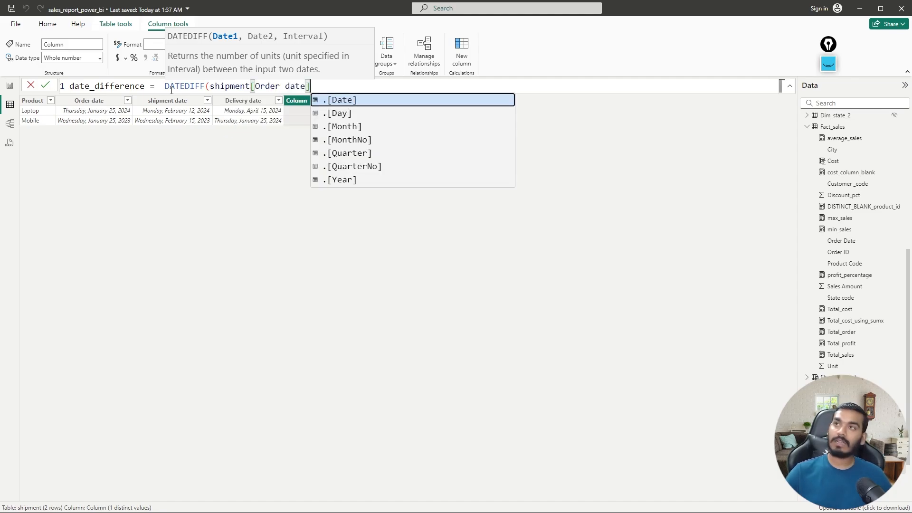
{"action": "type", "text": ","}
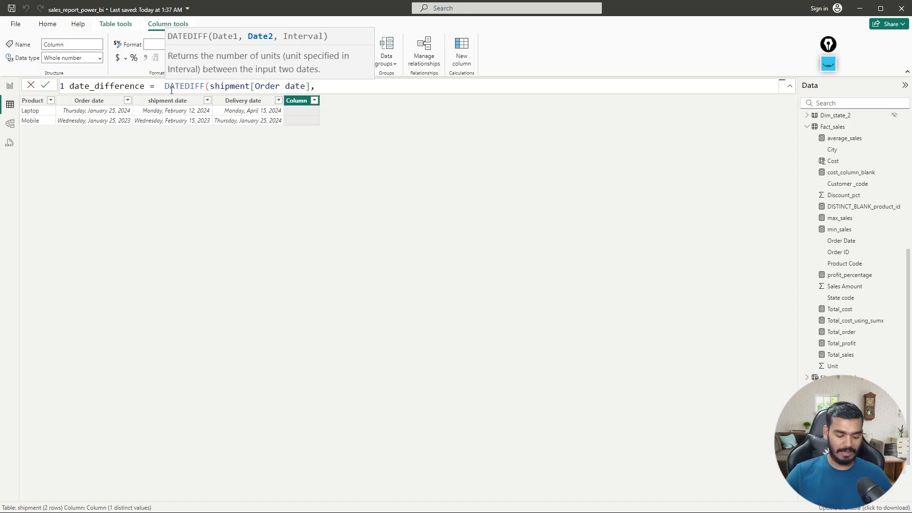
Complete the DATEDIFF formula with shipment[shipment date] as the second date and DAY as the interval, and commit it.
{"action": "type", "text": "shipm"}
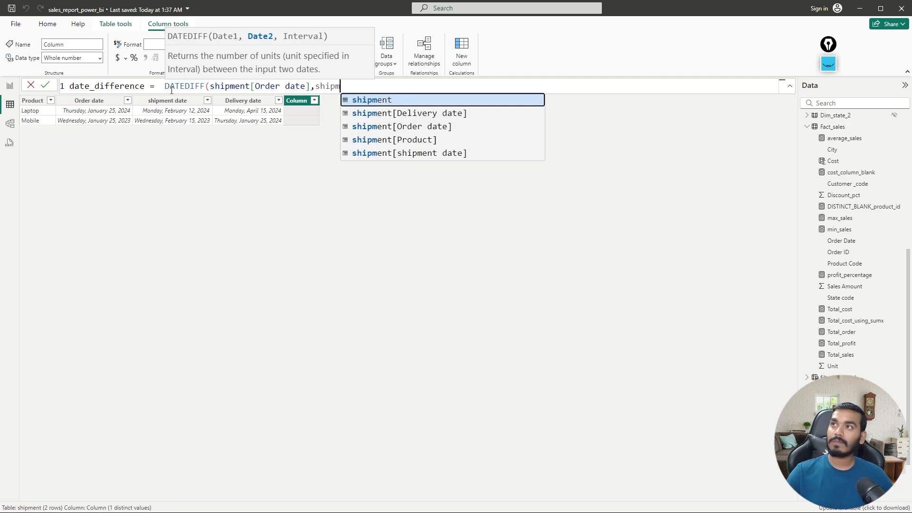
{"action": "key", "text": "Down"}
{"action": "key", "text": "Down"}
{"action": "key", "text": "Down"}
{"action": "key", "text": "Down"}
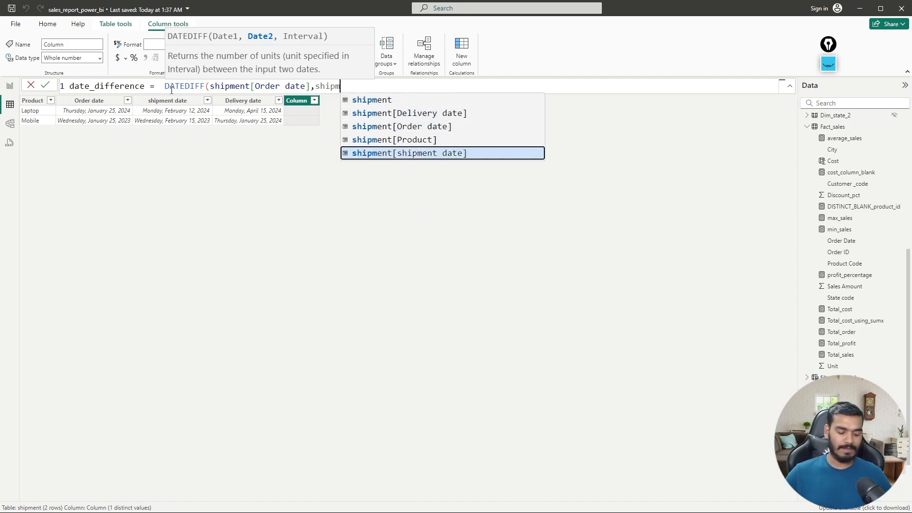
{"action": "key", "text": "Tab"}
{"action": "type", "text": ","}
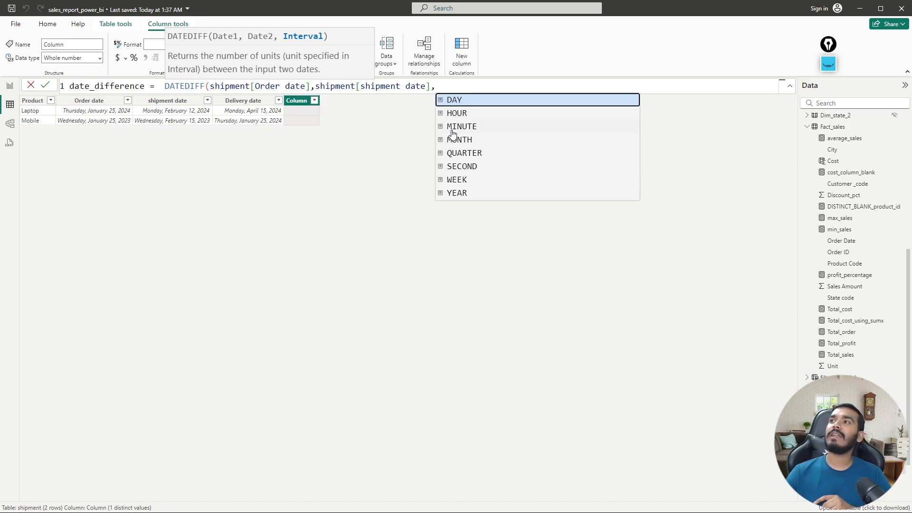
{"action": "left_click", "coordinate": [454, 100]}
{"action": "type", "text": ")"}
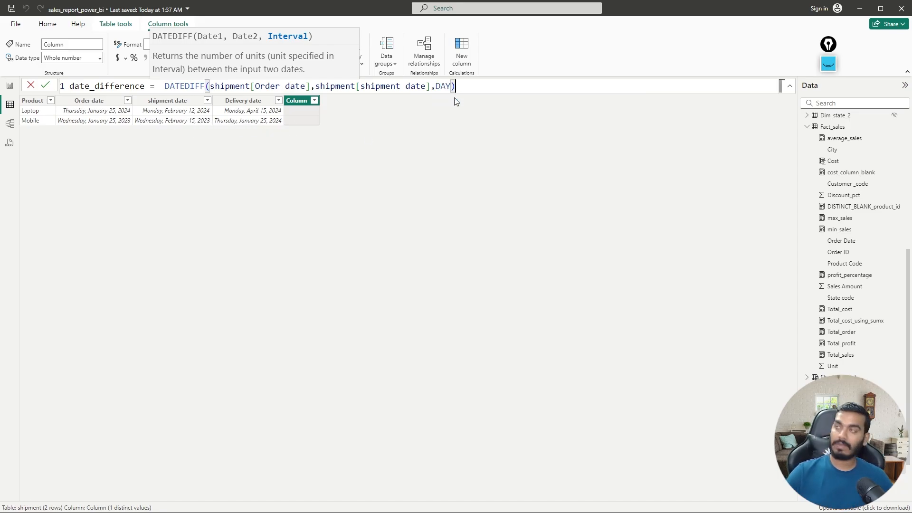
{"action": "key", "text": "Return"}
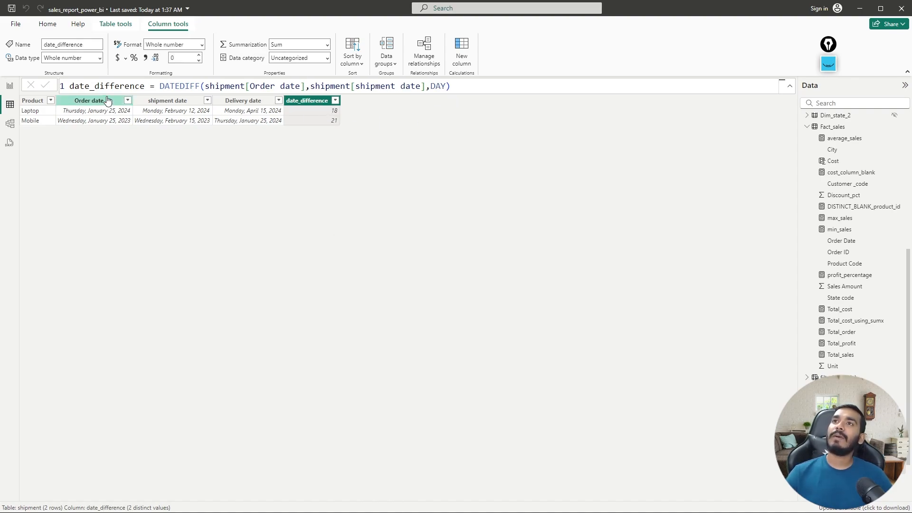
Rename the date_difference column as order_shipment_difference in its formula.
{"action": "double_click", "coordinate": [143, 86]}
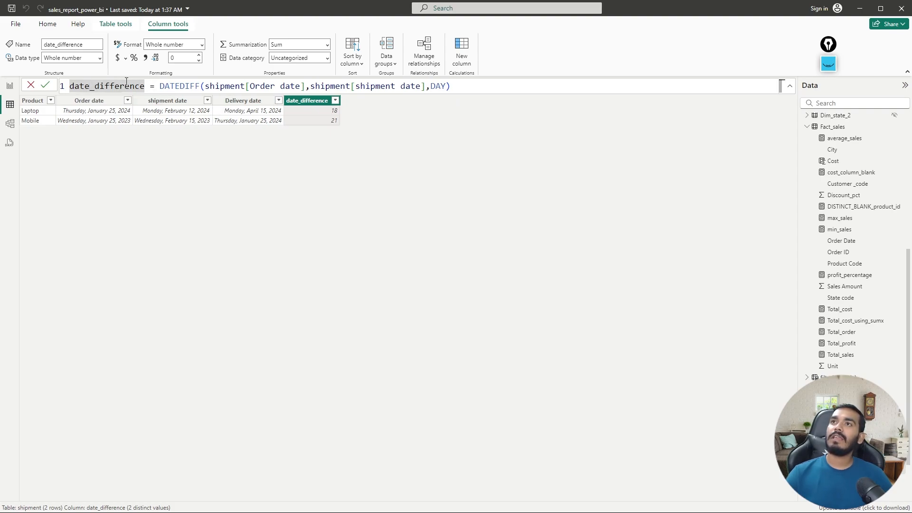
{"action": "left_click", "coordinate": [91, 86]}
{"action": "key", "text": "BackSpace"}
{"action": "key", "text": "BackSpace"}
{"action": "key", "text": "BackSpace"}
{"action": "key", "text": "BackSpace"}
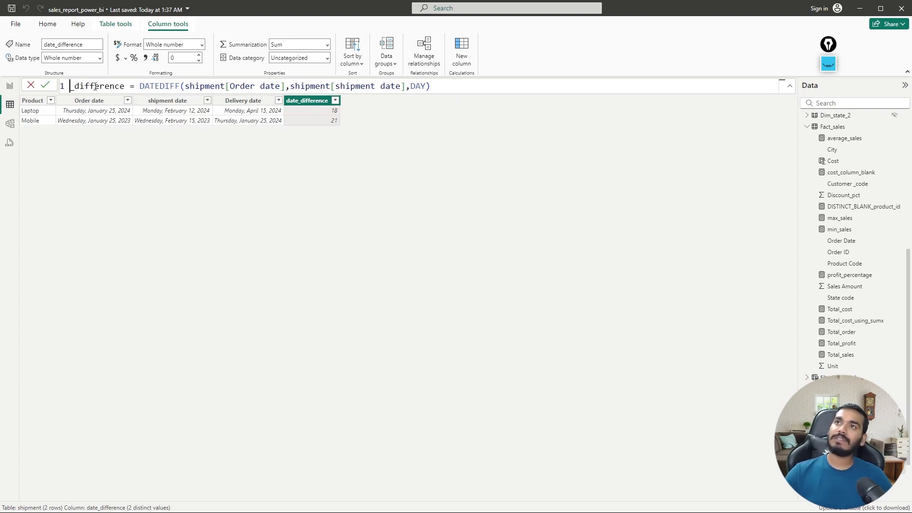
{"action": "type", "text": "order_sh"}
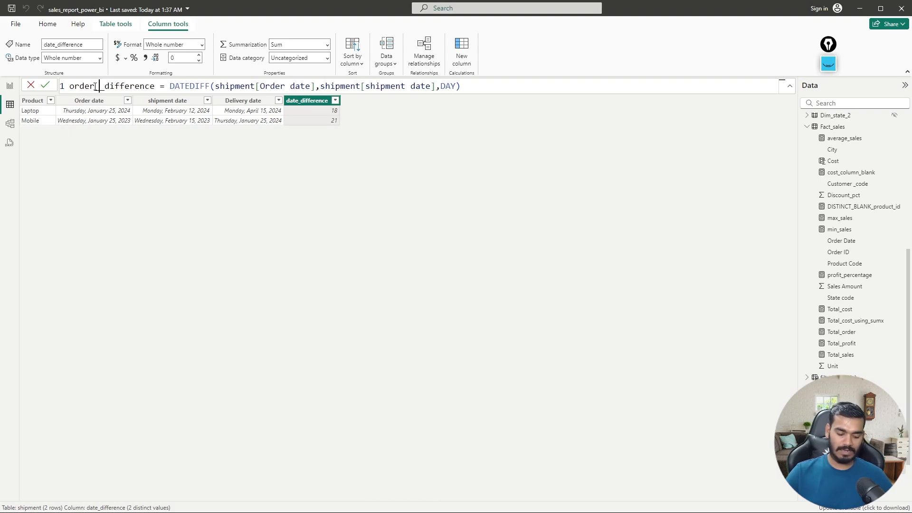
{"action": "type", "text": "ipment"}
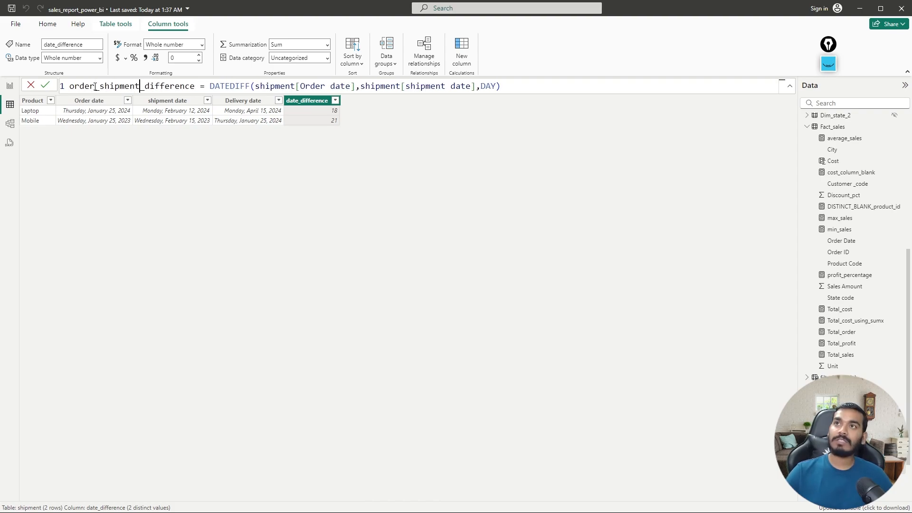
{"action": "key", "text": "Return"}
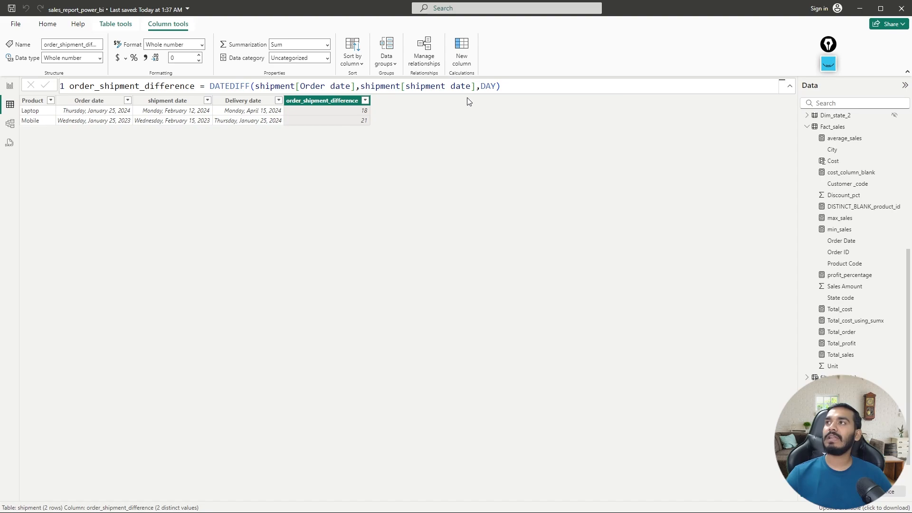
Set the DATEDIFF interval of order_shipment_difference to HOUR.
{"action": "left_click", "coordinate": [494, 88]}
{"action": "double_click", "coordinate": [494, 87]}
{"action": "key", "text": "BackSpace"}
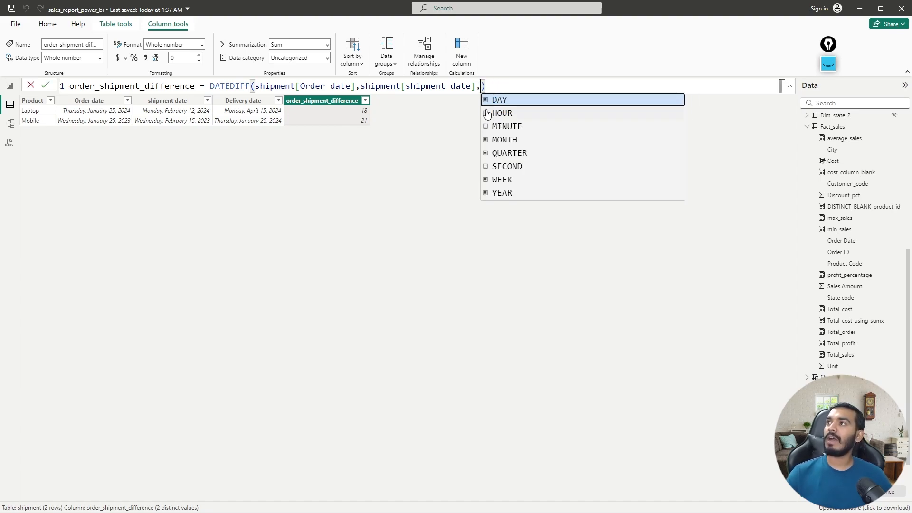
{"action": "left_click", "coordinate": [506, 115]}
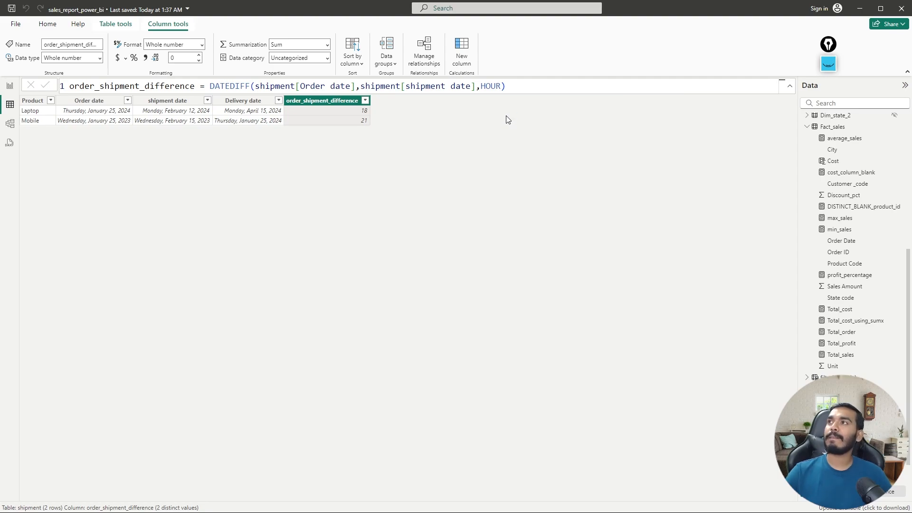
{"action": "key", "text": "Return"}
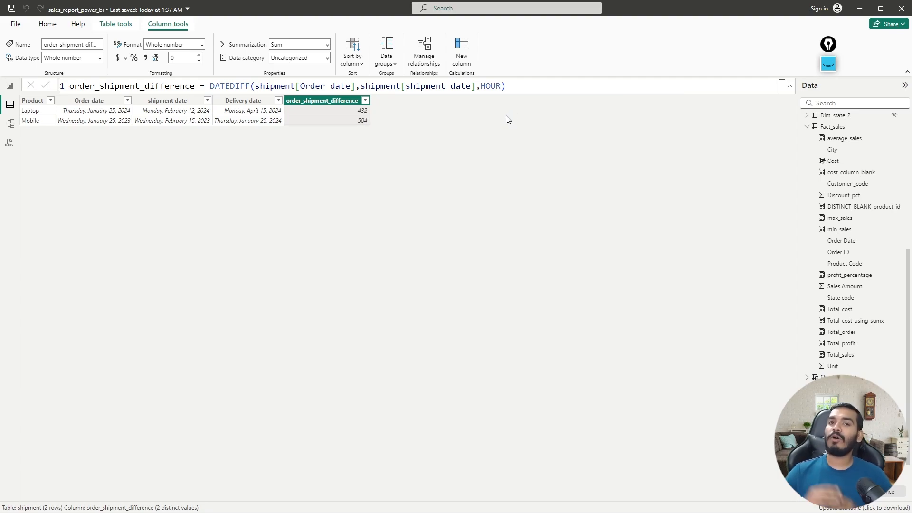
Return the DATEDIFF interval of order_shipment_difference to DAY.
{"action": "double_click", "coordinate": [501, 85]}
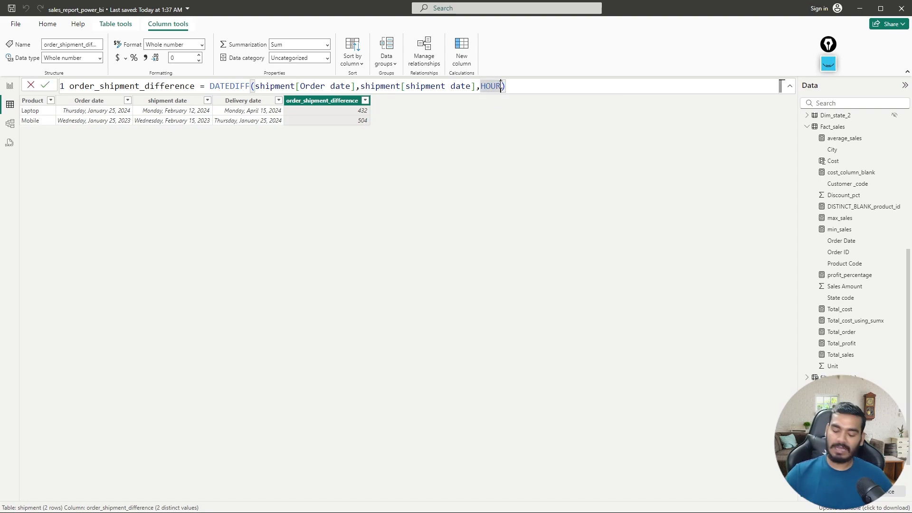
{"action": "key", "text": "BackSpace"}
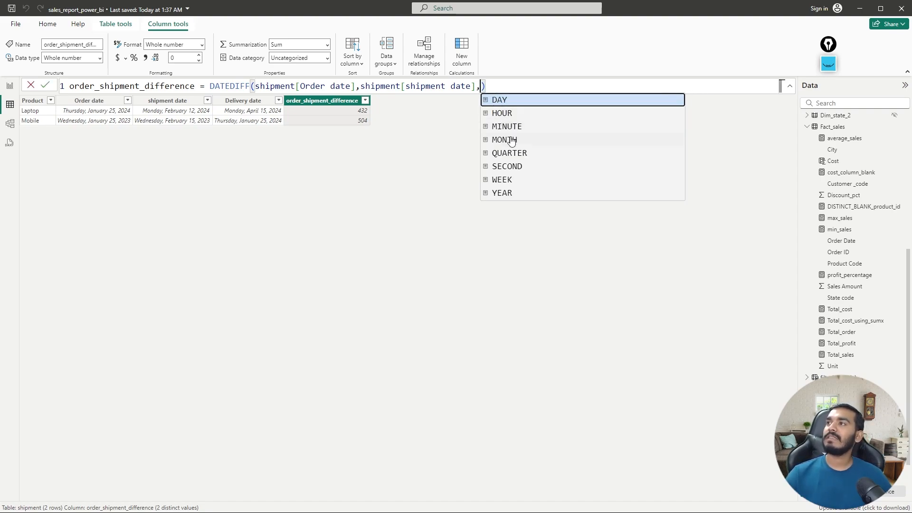
{"action": "left_click", "coordinate": [505, 104]}
{"action": "key", "text": "Return"}
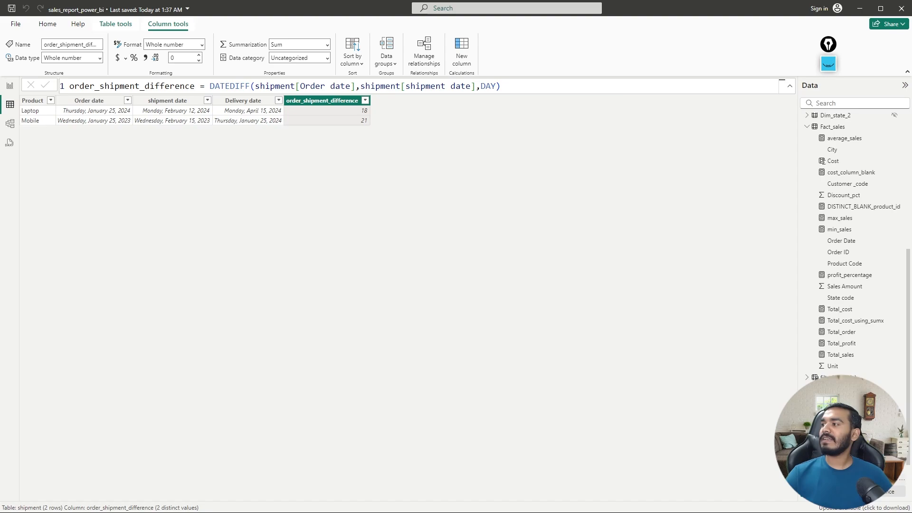
Add a new calculated column to the shipment table and name it order_date_delivery.
{"action": "right_click", "coordinate": [809, 379]}
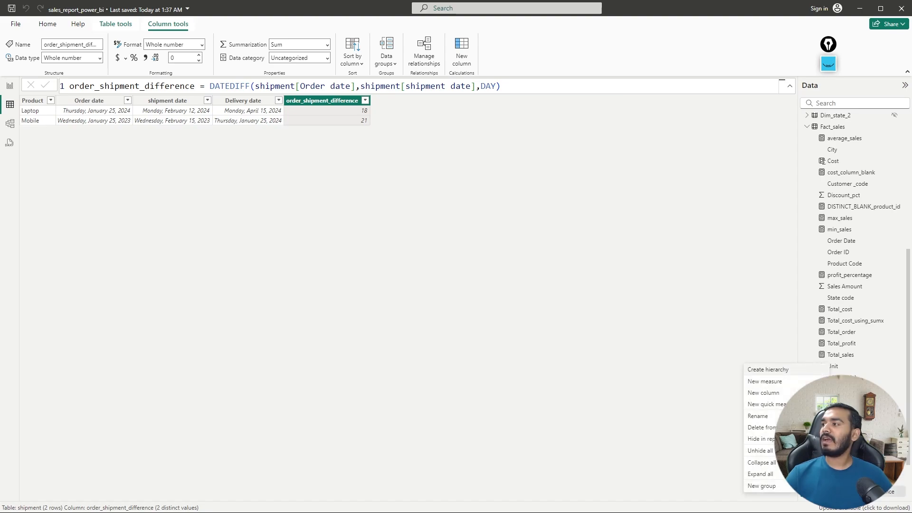
{"action": "left_click", "coordinate": [774, 394]}
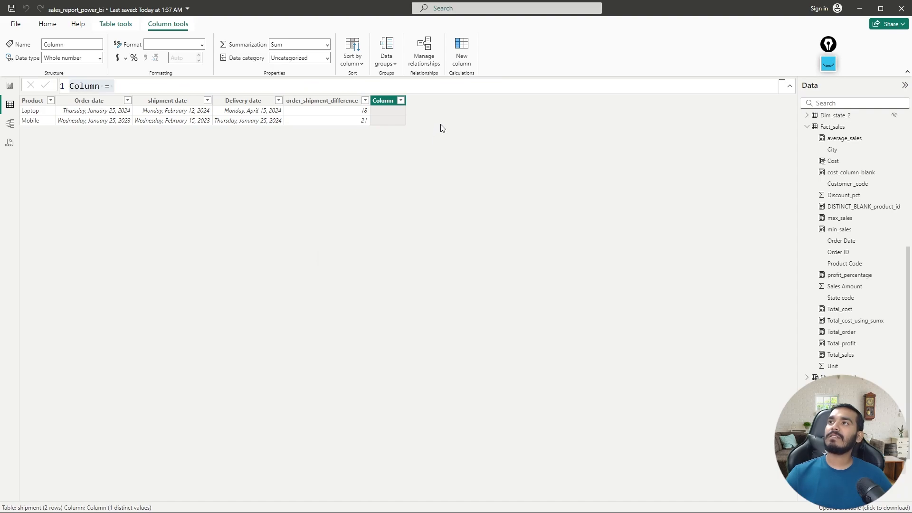
{"action": "key", "text": "BackSpace"}
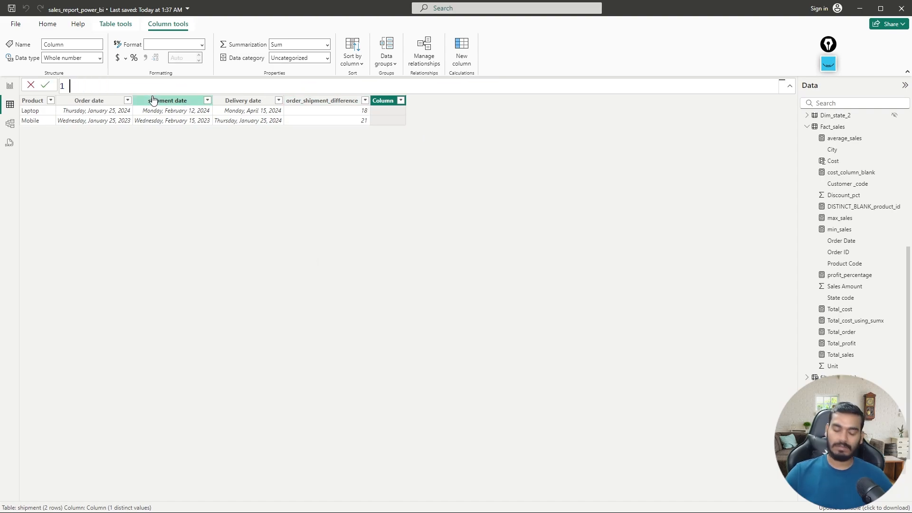
{"action": "type", "text": "date"}
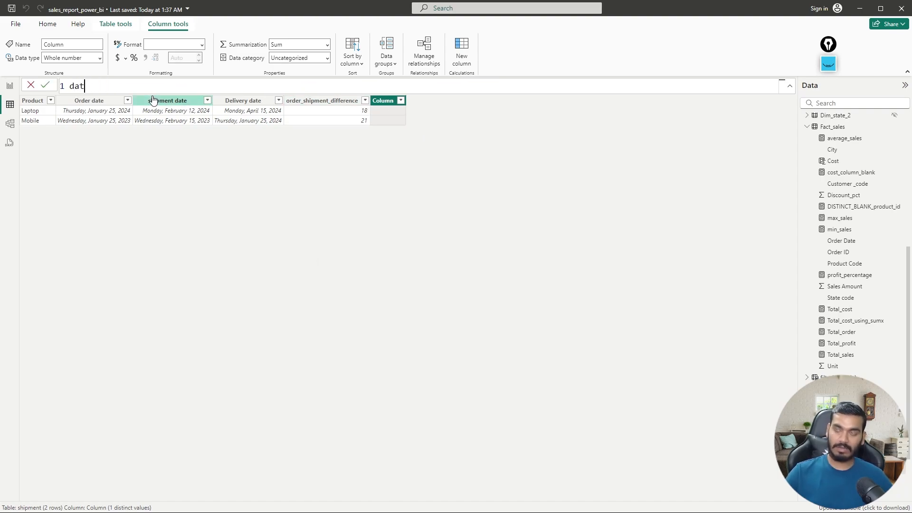
{"action": "key", "text": "BackSpace"}
{"action": "key", "text": "BackSpace"}
{"action": "key", "text": "BackSpace"}
{"action": "type", "text": "order_"}
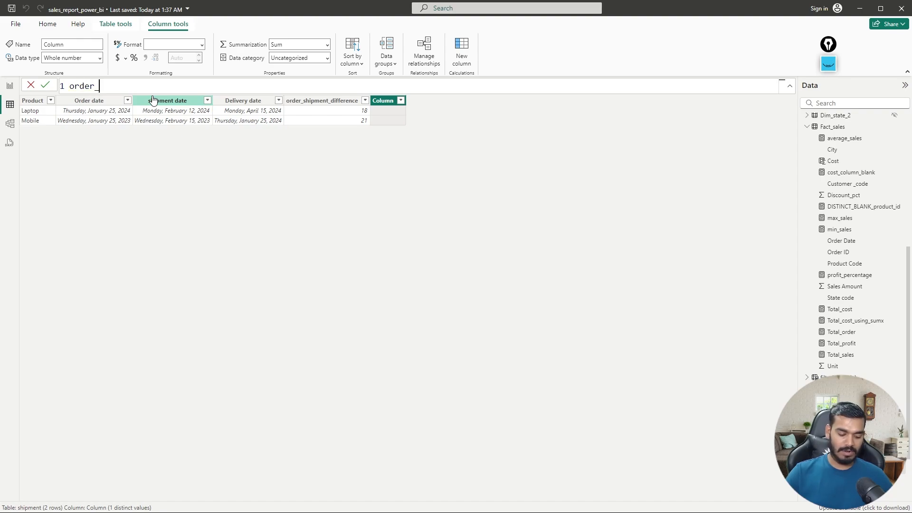
{"action": "type", "text": "date_delivert"}
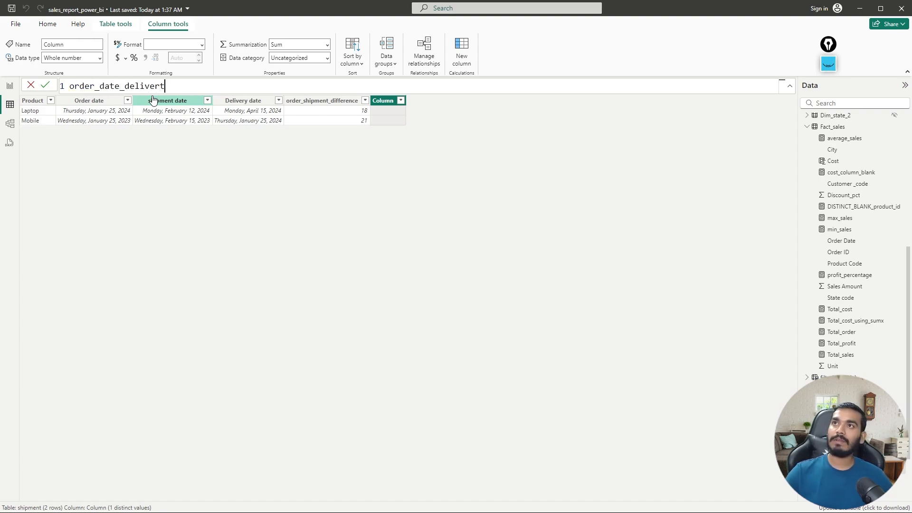
{"action": "key", "text": "BackSpace"}
{"action": "key", "text": "BackSpace"}
{"action": "type", "text": "ry"}
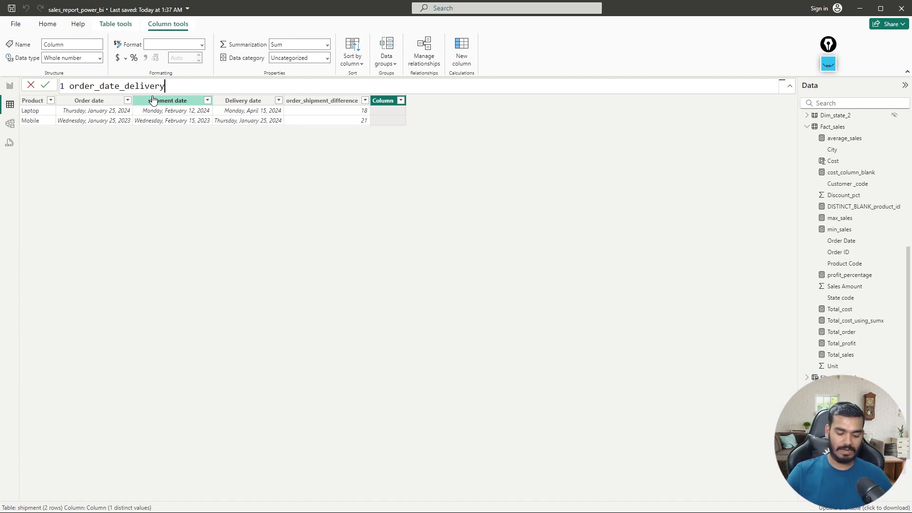
{"action": "type", "text": "= "}
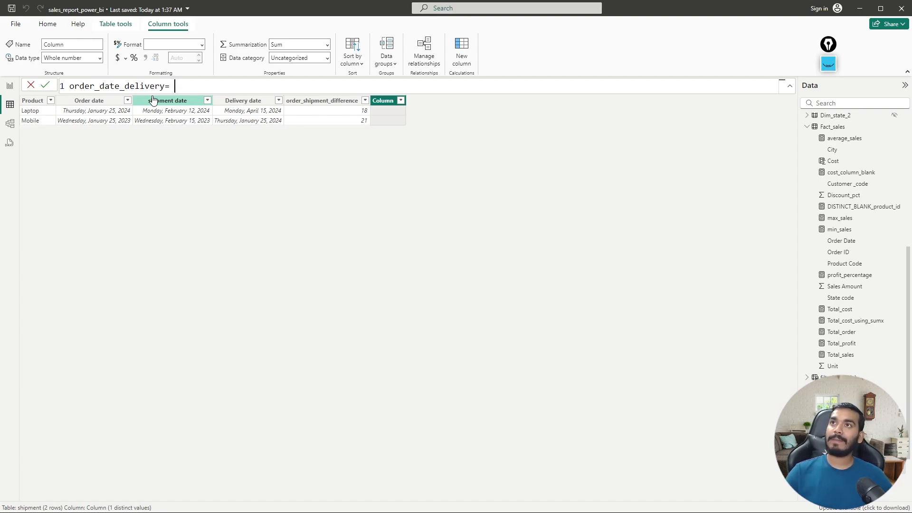
Begin the order_date_delivery formula with DATEDIFF, using shipment[Order date] as the first date.
{"action": "type", "text": "date"}
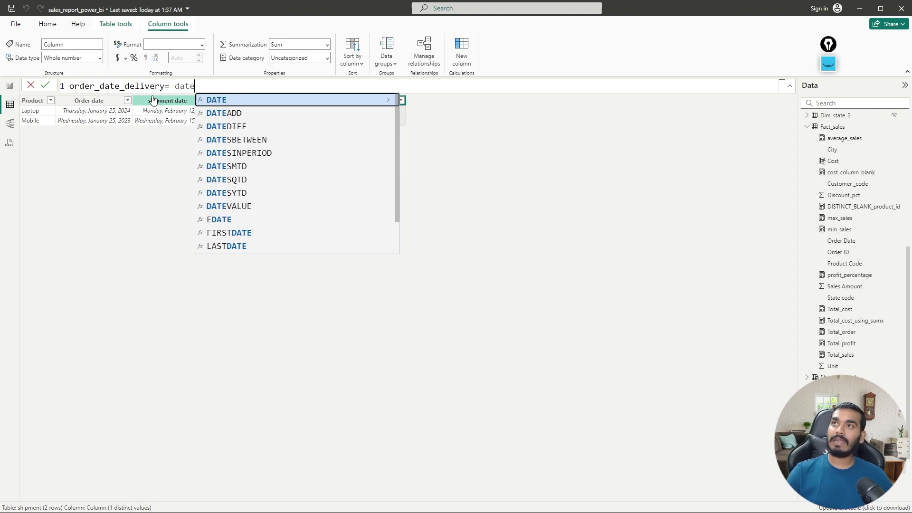
{"action": "key", "text": "Down"}
{"action": "key", "text": "Down"}
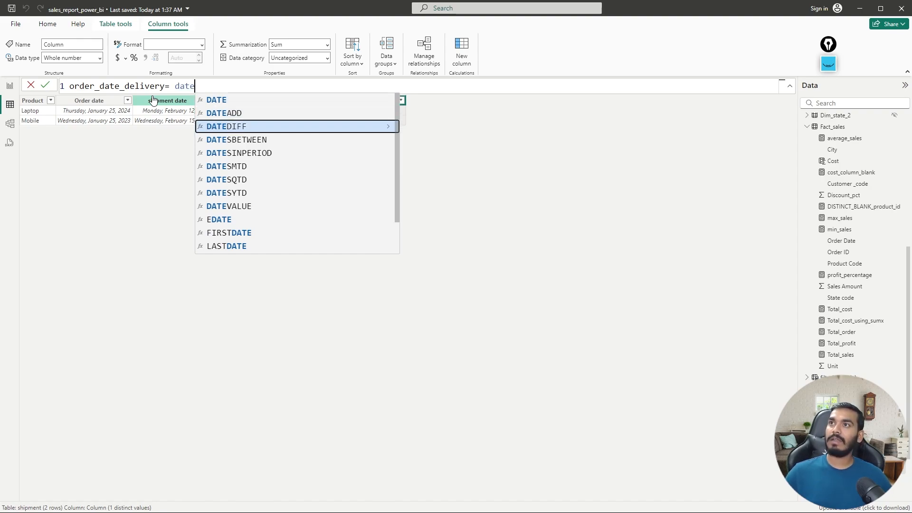
{"action": "key", "text": "Tab"}
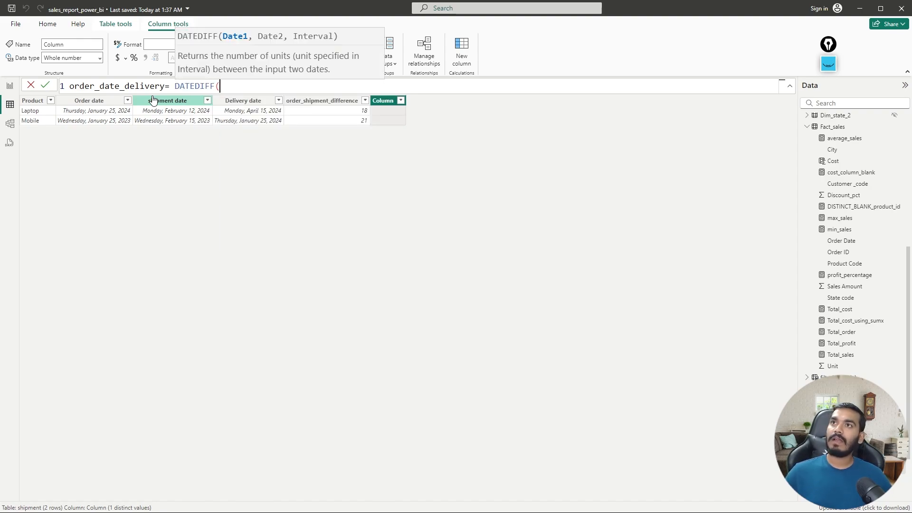
{"action": "type", "text": "ord"}
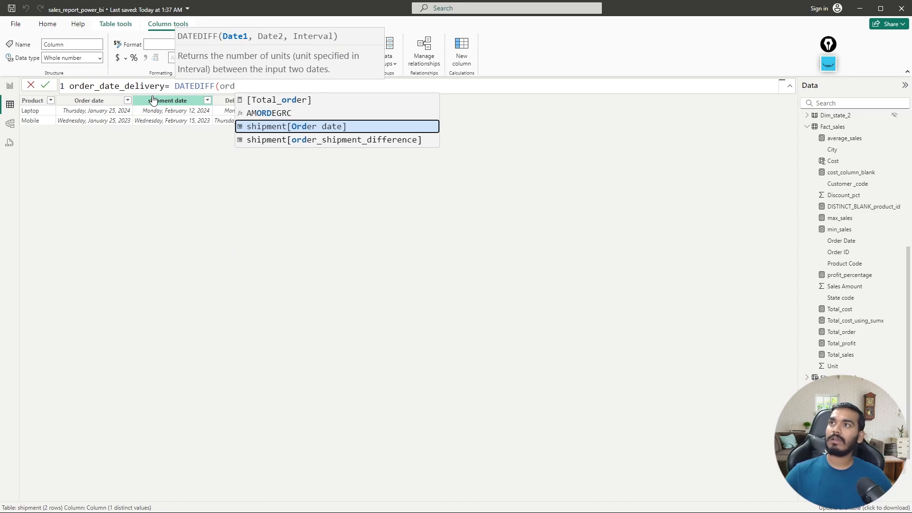
{"action": "key", "text": "Tab"}
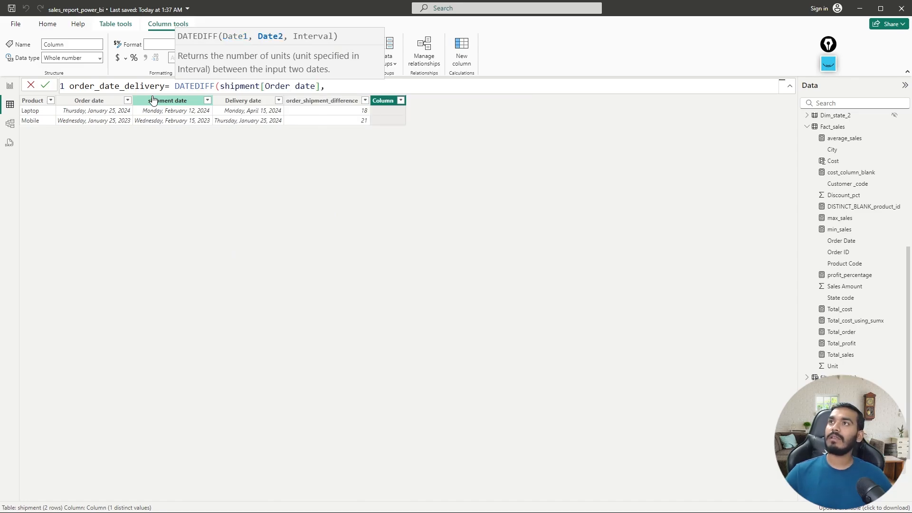
Complete the DATEDIFF formula with shipment[Delivery date] as the second date and DAY as the interval, and commit it.
{"action": "type", "text": "de"}
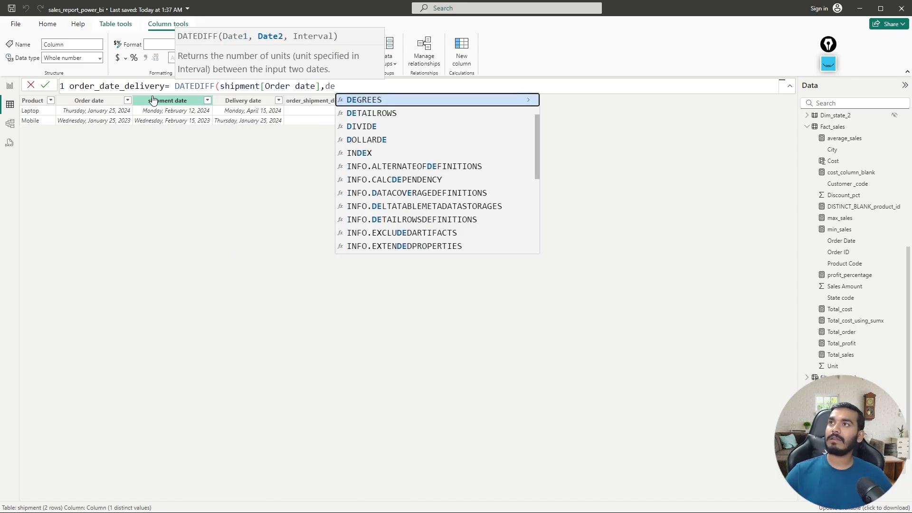
{"action": "type", "text": "li"}
{"action": "key", "text": "Tab"}
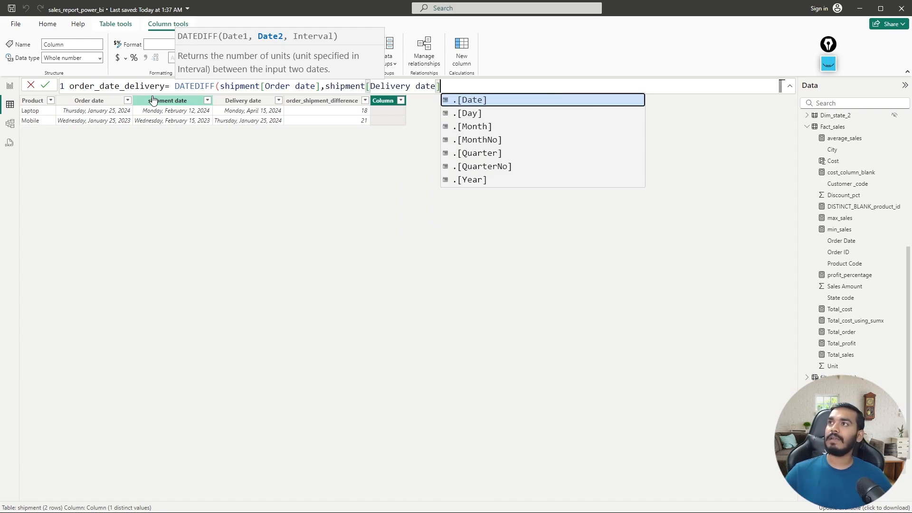
{"action": "type", "text": ","}
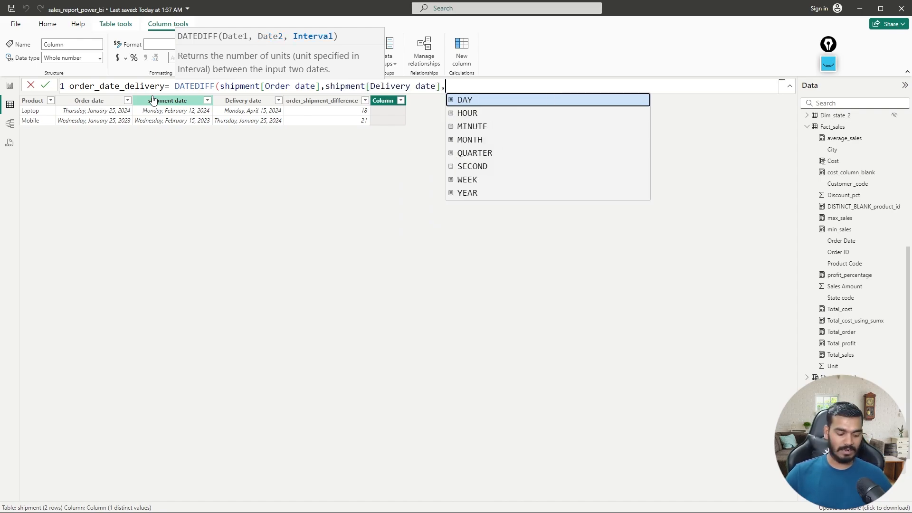
{"action": "key", "text": "Tab"}
{"action": "type", "text": ")"}
{"action": "key", "text": "Return"}
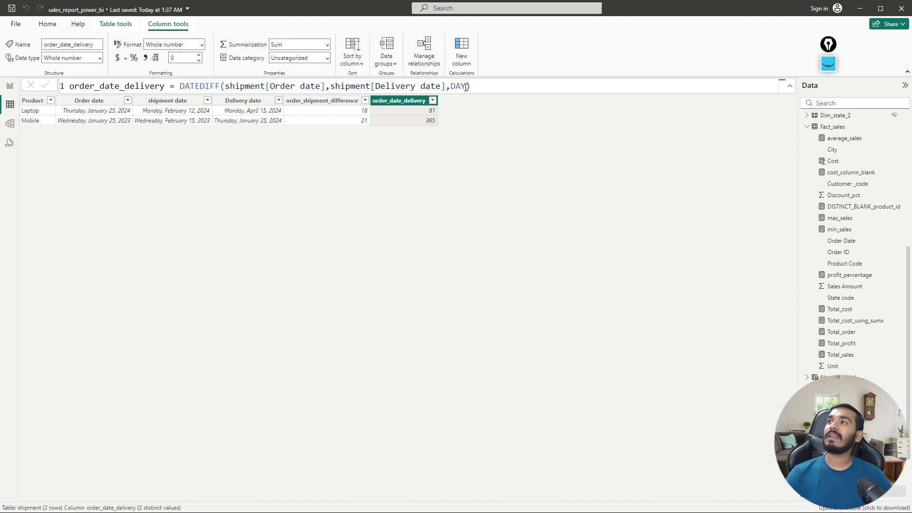
Set the DATEDIFF interval of order_date_delivery to YEAR.
{"action": "left_click", "coordinate": [779, 85]}
{"action": "left_click", "coordinate": [464, 86]}
{"action": "key", "text": "BackSpace"}
{"action": "key", "text": "BackSpace"}
{"action": "key", "text": "BackSpace"}
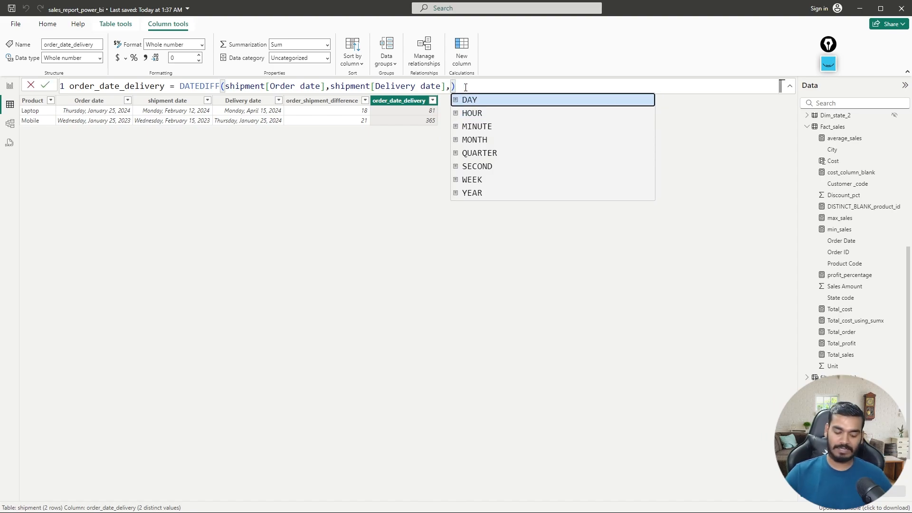
{"action": "left_click", "coordinate": [471, 192]}
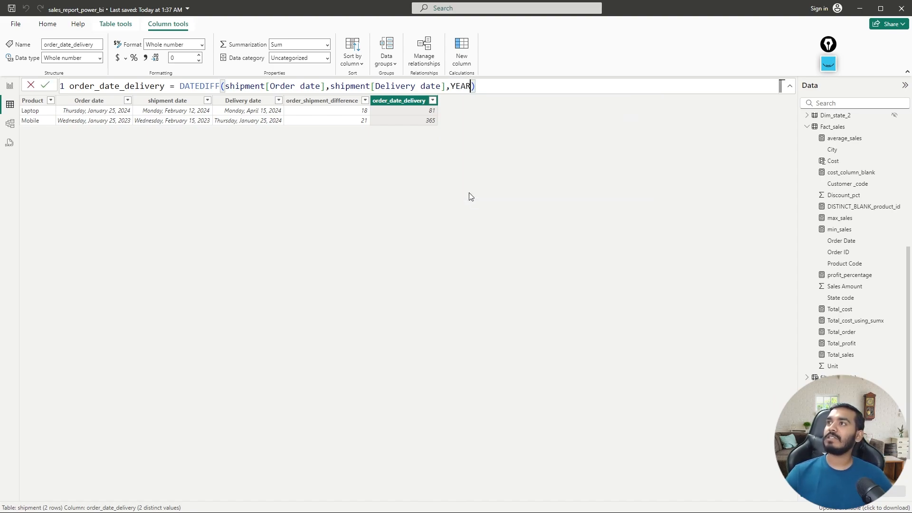
{"action": "key", "text": "Return"}
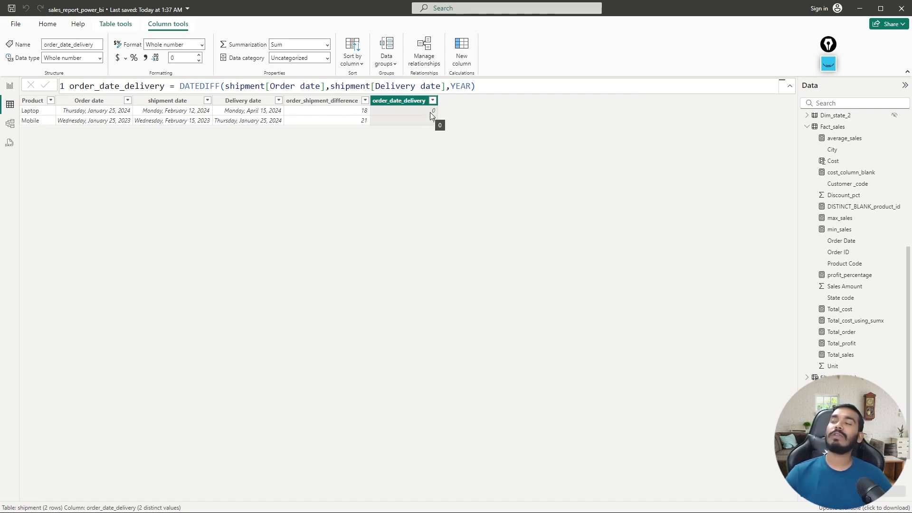
Set the DATEDIFF interval of order_date_delivery to MONTH.
{"action": "double_click", "coordinate": [470, 86]}
{"action": "key", "text": "BackSpace"}
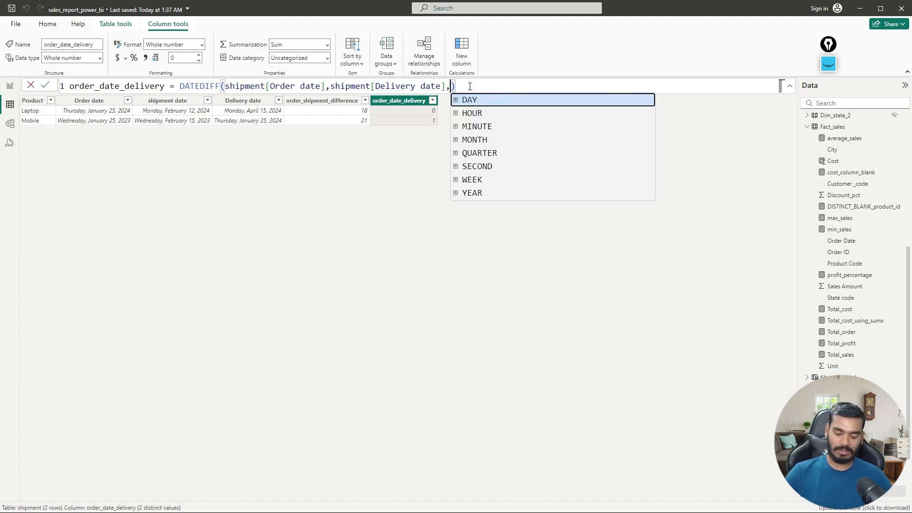
{"action": "type", "text": "m"}
{"action": "left_click", "coordinate": [478, 113]}
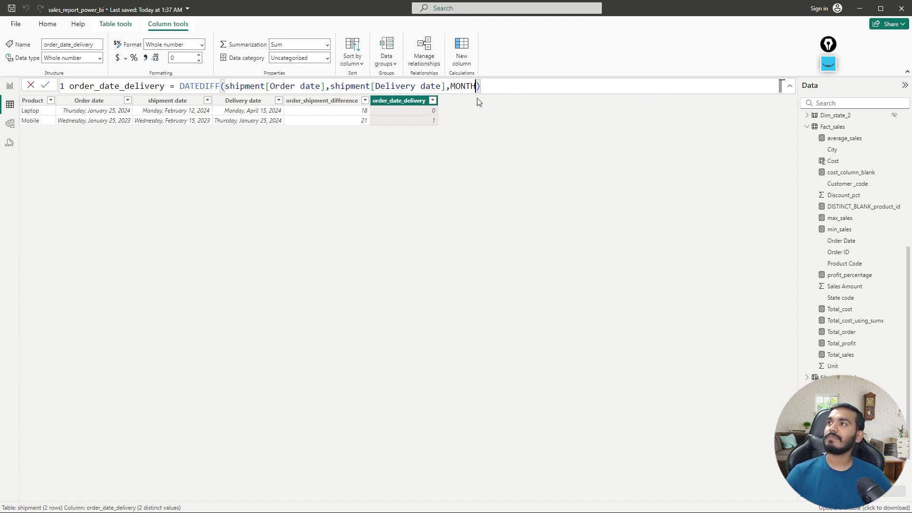
{"action": "key", "text": "Return"}
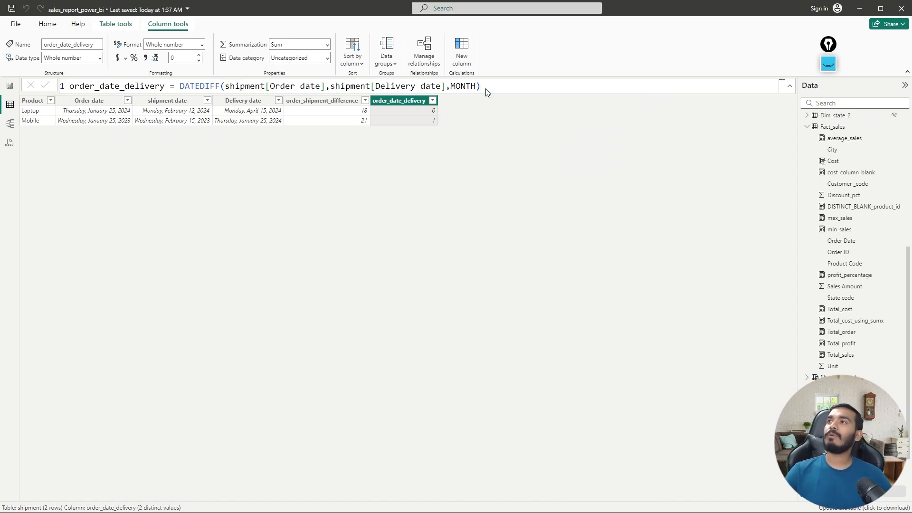
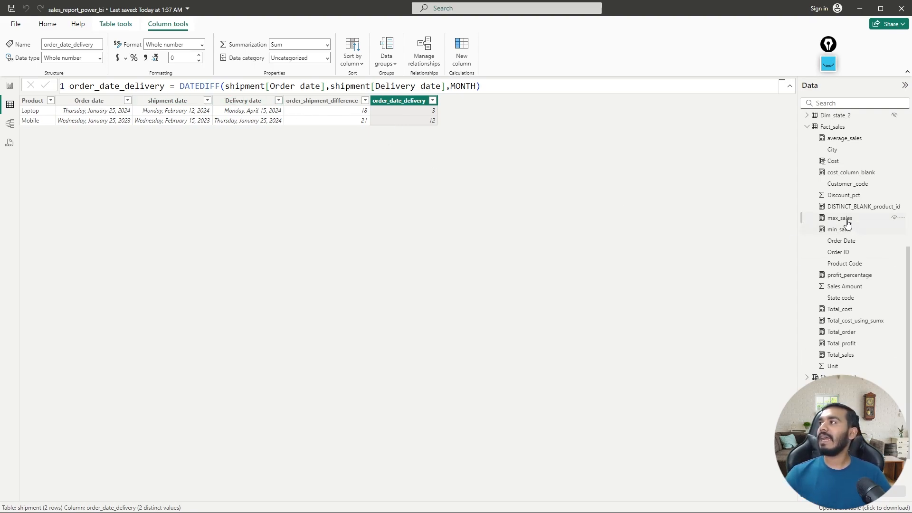
Add a calculated column named dateadd to the Calender table and begin its formula with the DATEADD function.
{"action": "scroll", "coordinate": [848, 223], "scroll_direction": "up", "scroll_amount": 5}
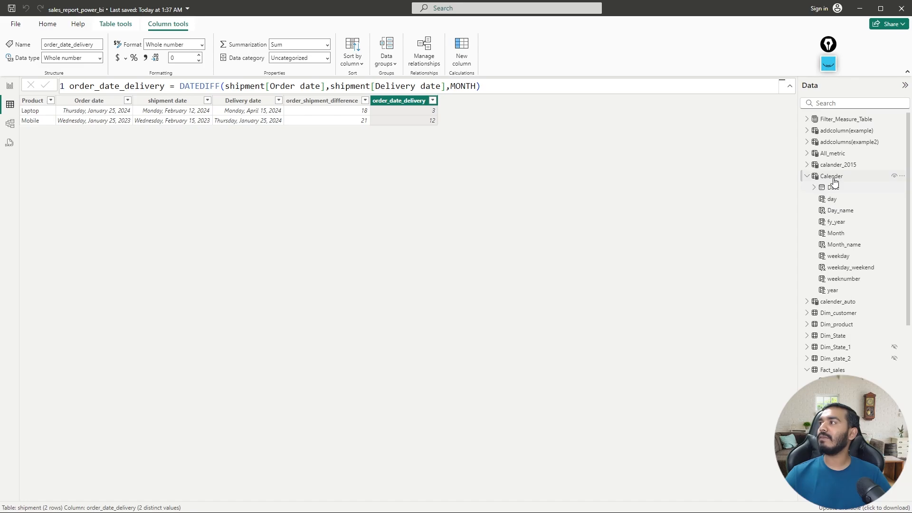
{"action": "left_click", "coordinate": [832, 176]}
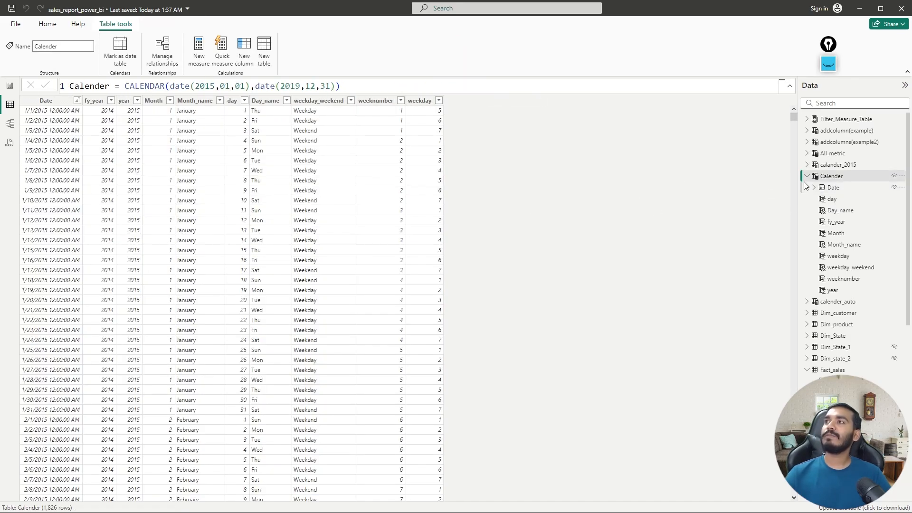
{"action": "right_click", "coordinate": [835, 222]}
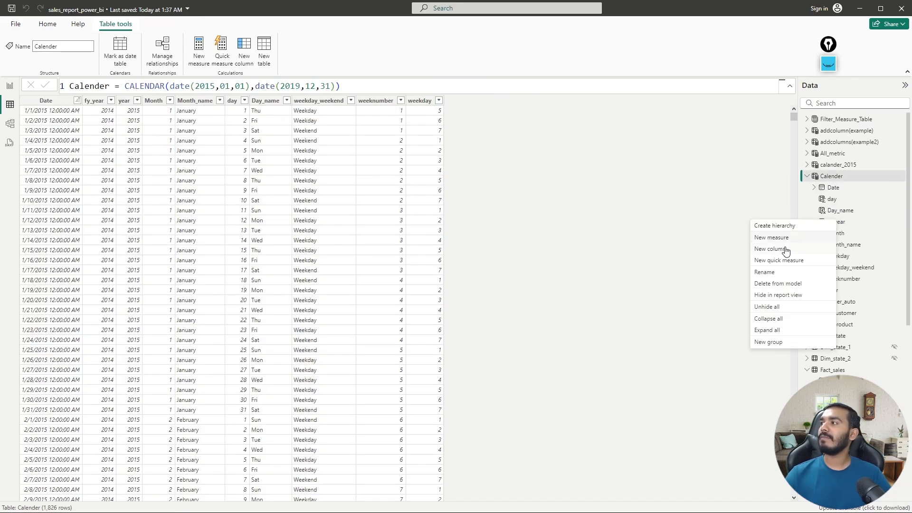
{"action": "key", "text": "Escape"}
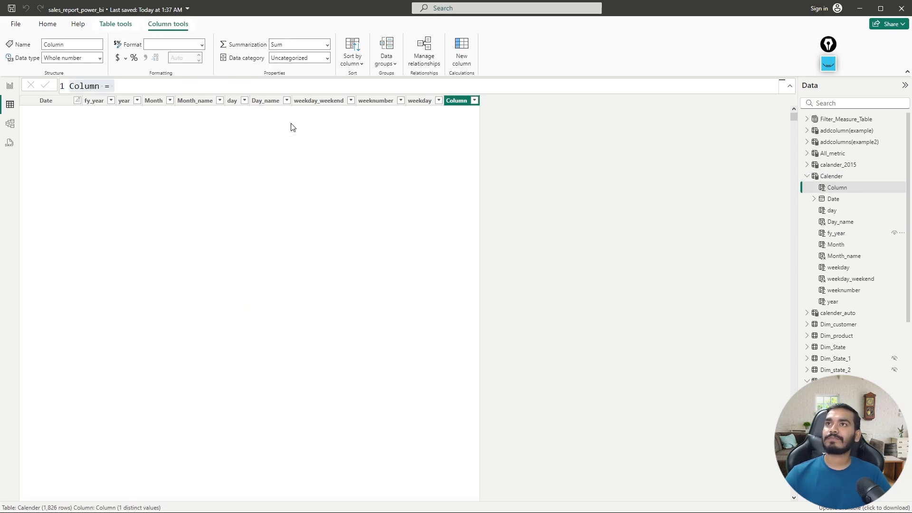
{"action": "key", "text": "BackSpace"}
{"action": "type", "text": "d"}
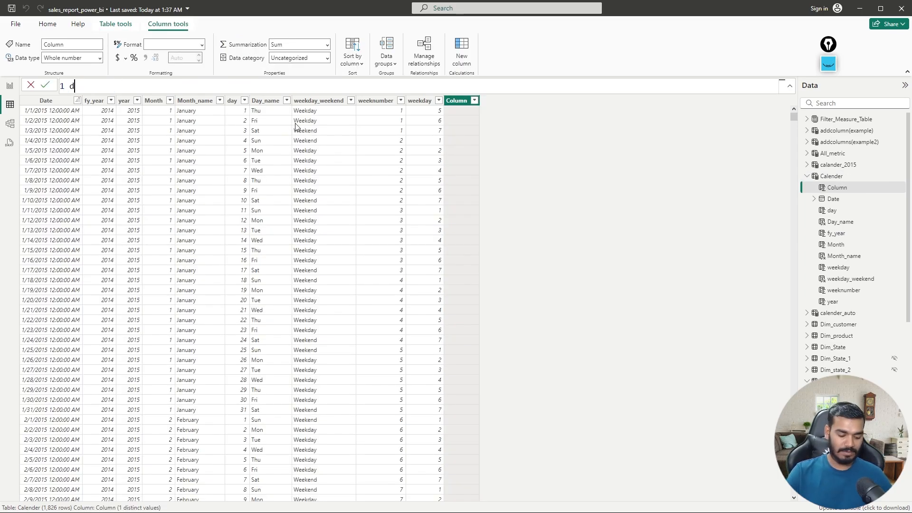
{"action": "type", "text": "ateadd="}
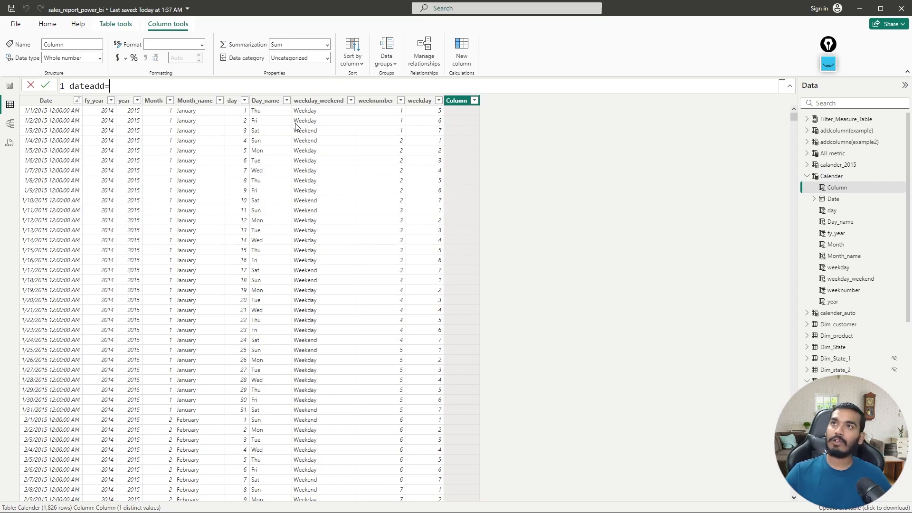
{"action": "type", "text": "date"}
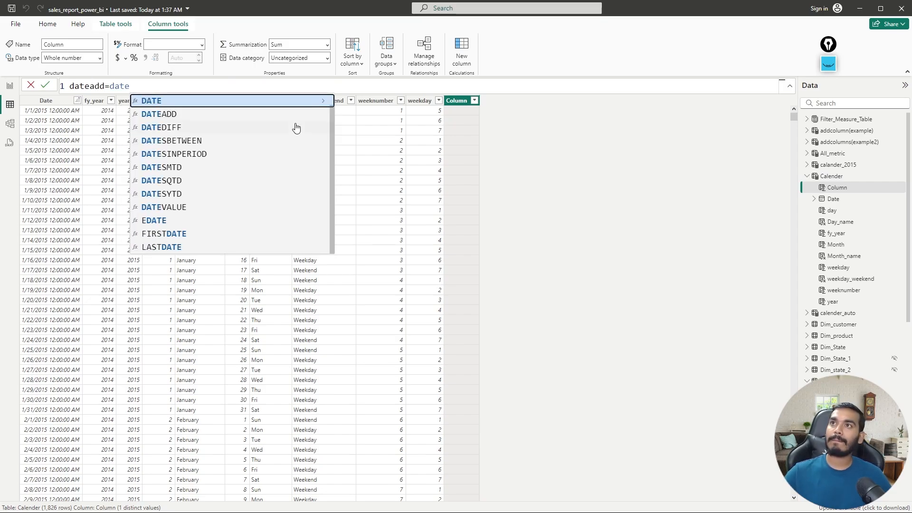
{"action": "key", "text": "Down"}
{"action": "key", "text": "Tab"}
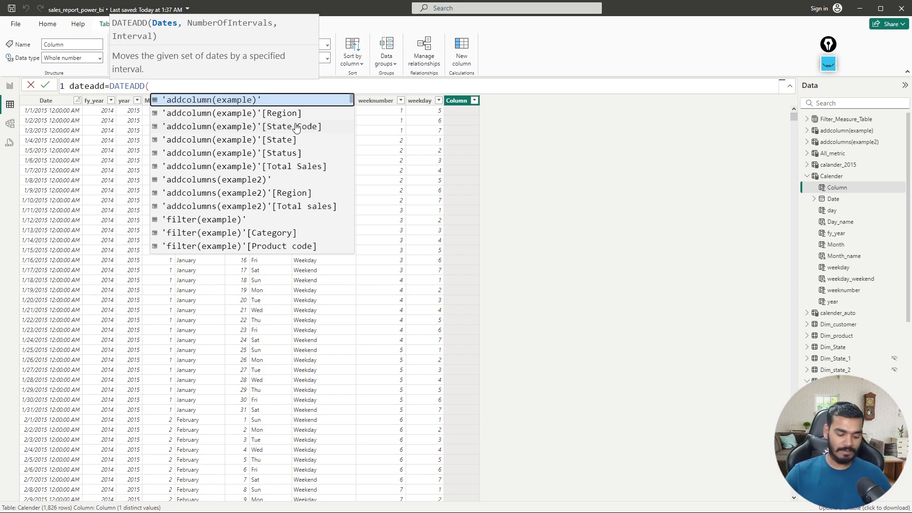
{"action": "type", "text": "date"}
{"action": "key", "text": "Down"}
{"action": "key", "text": "Down"}
{"action": "key", "text": "Down"}
{"action": "key", "text": "Down"}
{"action": "key", "text": "Down"}
{"action": "key", "text": "Down"}
{"action": "key", "text": "Down"}
{"action": "key", "text": "Down"}
{"action": "key", "text": "Down"}
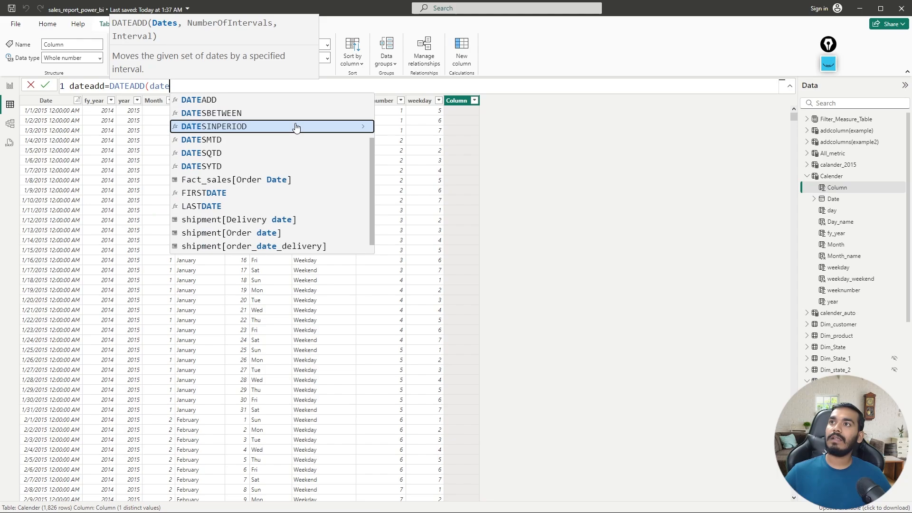
{"action": "key", "text": "Down"}
{"action": "key", "text": "Down"}
{"action": "key", "text": "Down"}
{"action": "key", "text": "Down"}
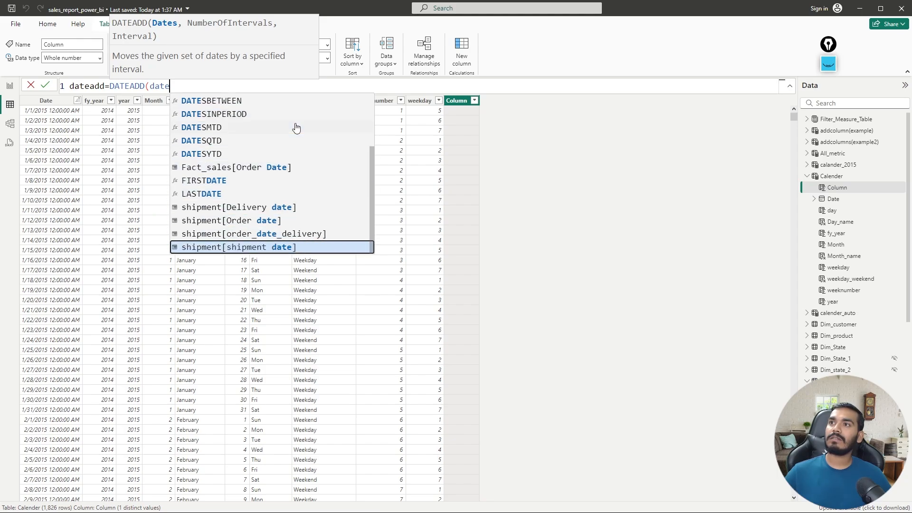
{"action": "key", "text": "Up"}
{"action": "key", "text": "Up"}
{"action": "key", "text": "Up"}
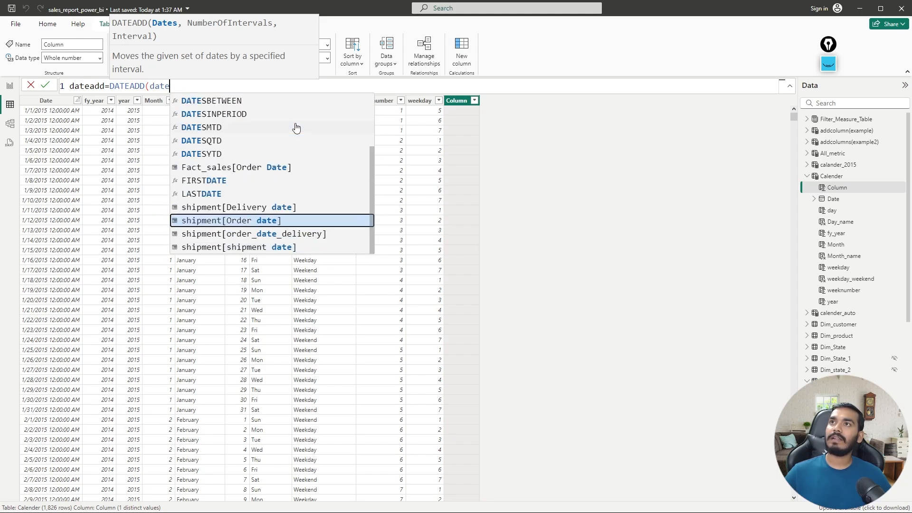
{"action": "key", "text": "BackSpace"}
{"action": "key", "text": "BackSpace"}
{"action": "key", "text": "BackSpace"}
{"action": "key", "text": "BackSpace"}
Enter Calender[Date] as the dates argument of the DATEADD formula.
{"action": "type", "text": "cale"}
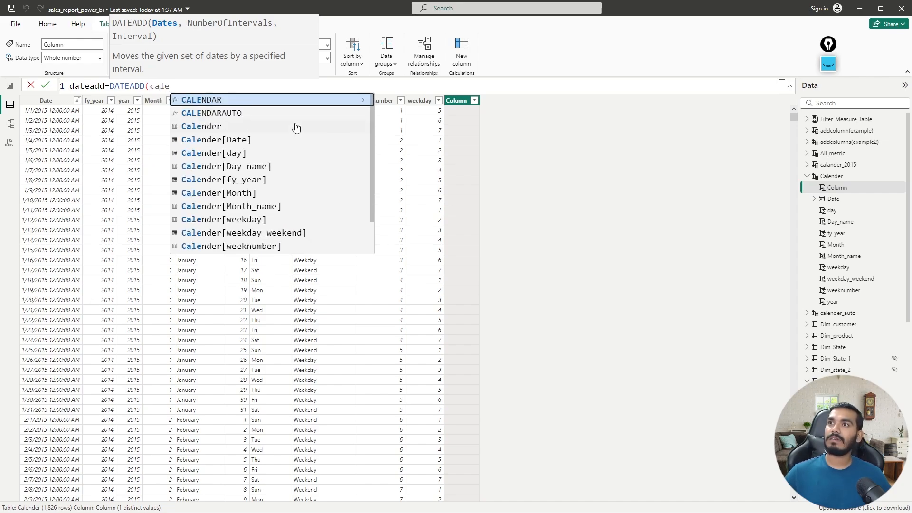
{"action": "key", "text": "Down"}
{"action": "key", "text": "Down"}
{"action": "key", "text": "Down"}
{"action": "key", "text": "Tab"}
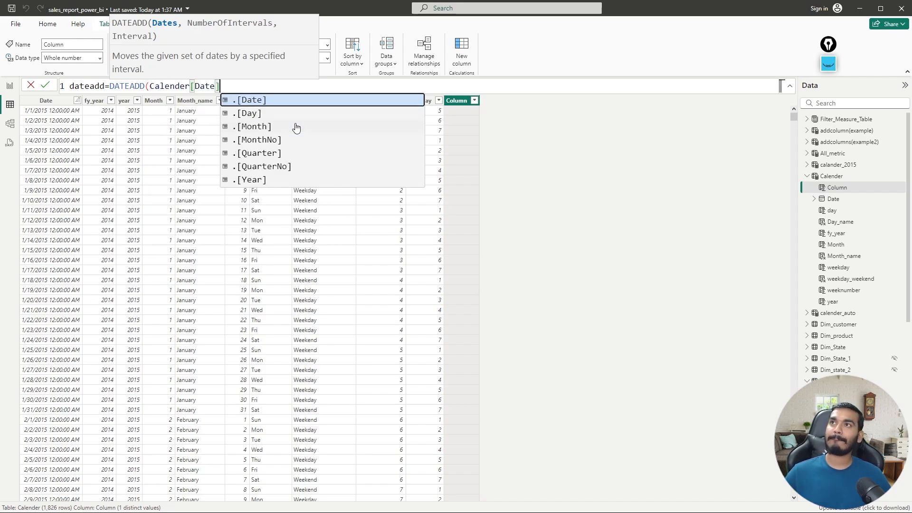
{"action": "type", "text": ","}
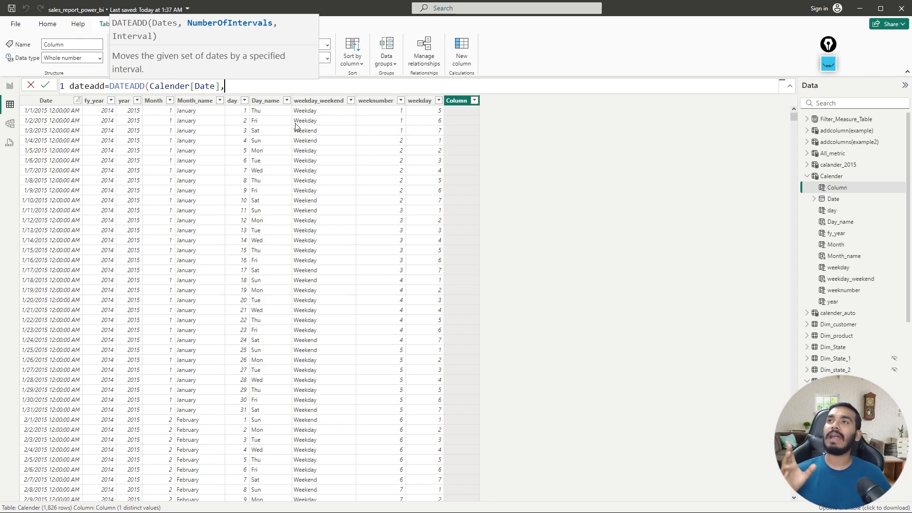
Complete the DATEADD formula with 1 as the number of intervals and YEAR as the interval, and commit it.
{"action": "type", "text": "1,"}
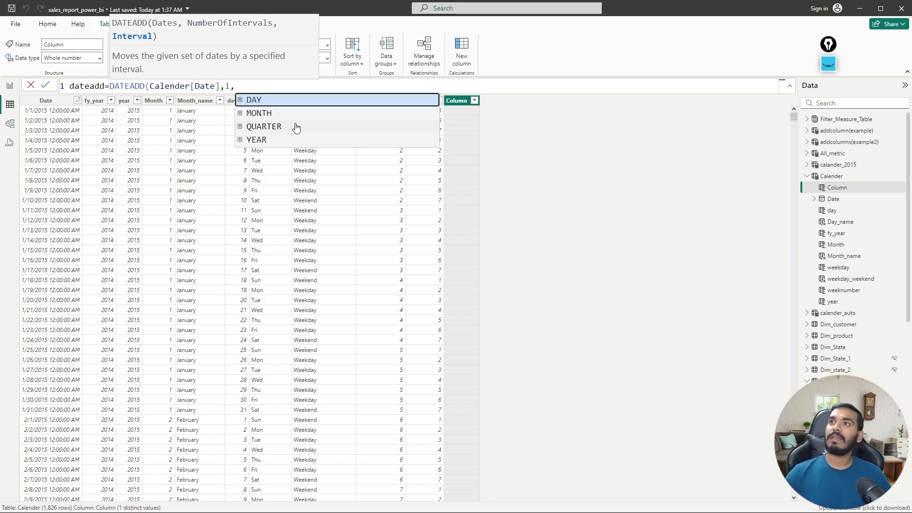
{"action": "key", "text": "Down"}
{"action": "key", "text": "Down"}
{"action": "key", "text": "Down"}
{"action": "key", "text": "Down"}
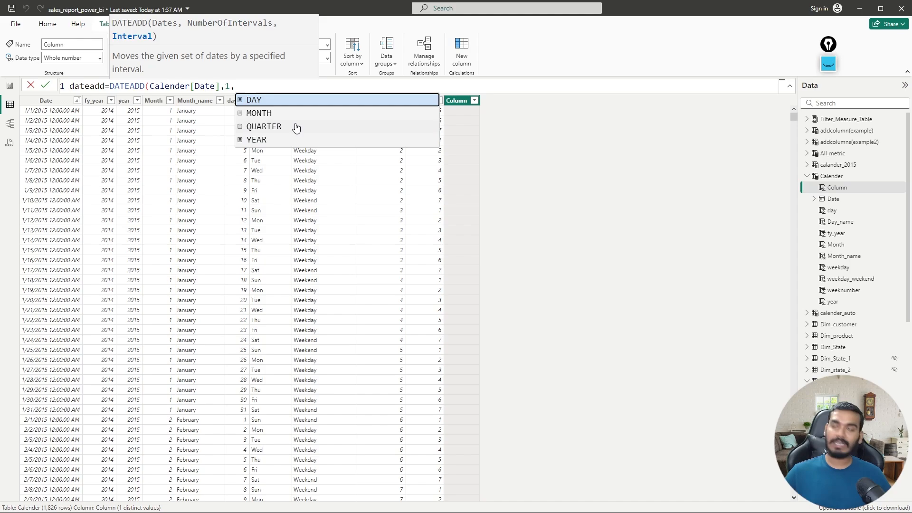
{"action": "key", "text": "Up"}
{"action": "key", "text": "Tab"}
{"action": "type", "text": ")"}
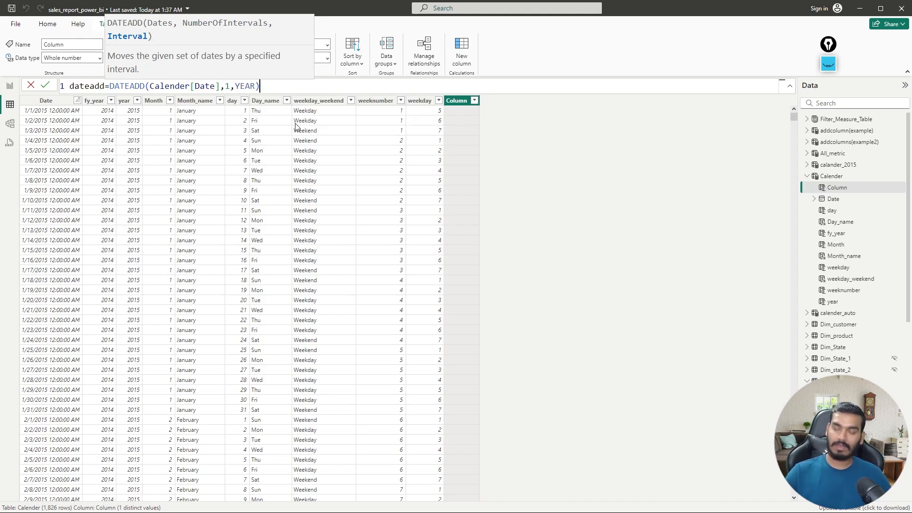
{"action": "key", "text": "Return"}
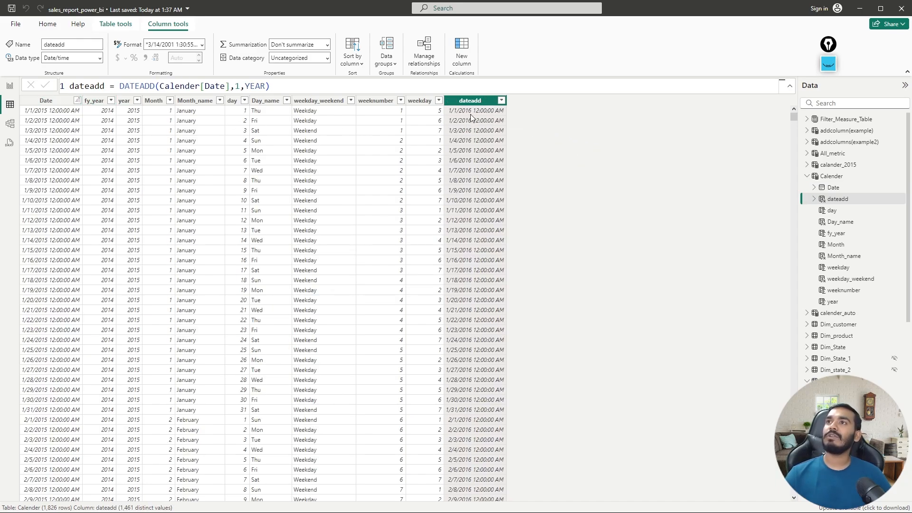
Set the DATEADD interval of the dateadd column to MONTH.
{"action": "left_click", "coordinate": [266, 86]}
{"action": "double_click", "coordinate": [267, 86]}
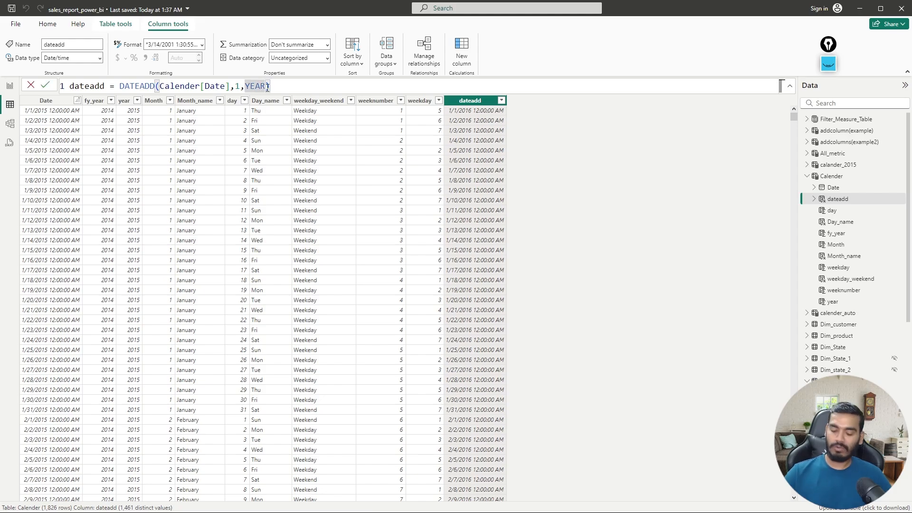
{"action": "key", "text": "BackSpace"}
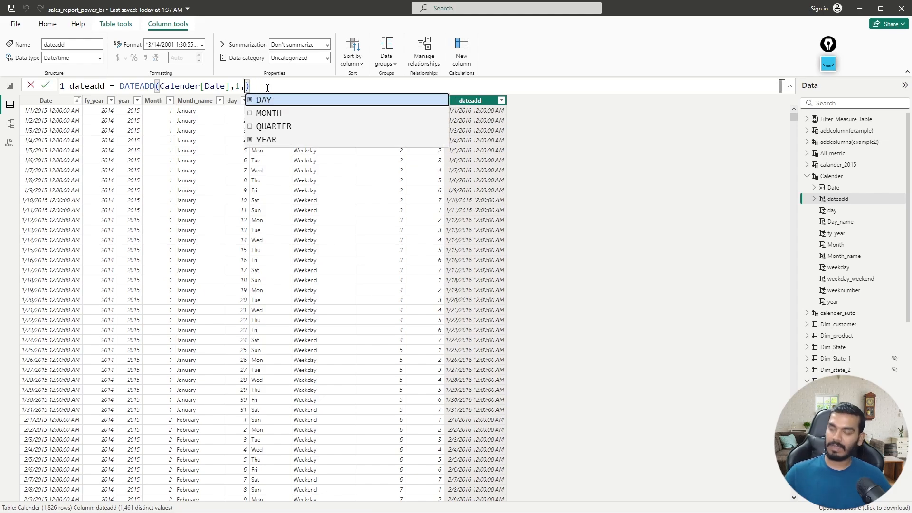
{"action": "key", "text": "Down"}
{"action": "key", "text": "Tab"}
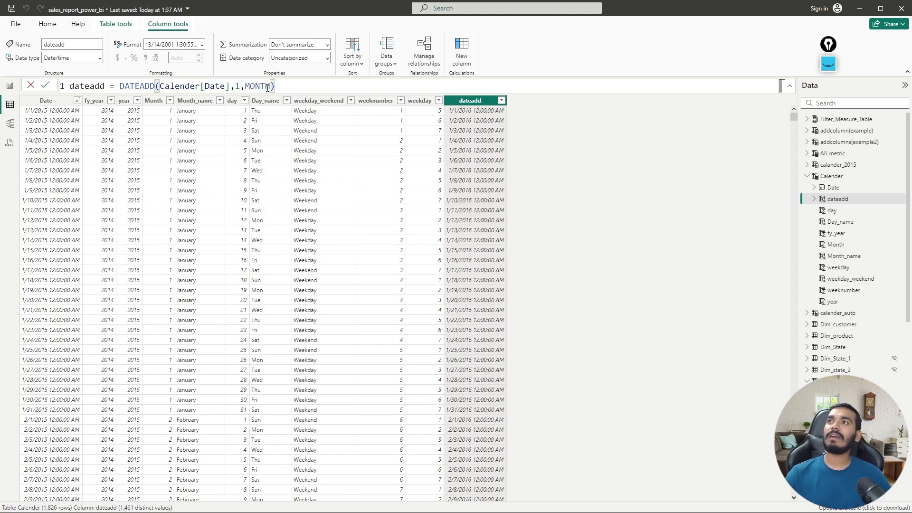
{"action": "key", "text": "Return"}
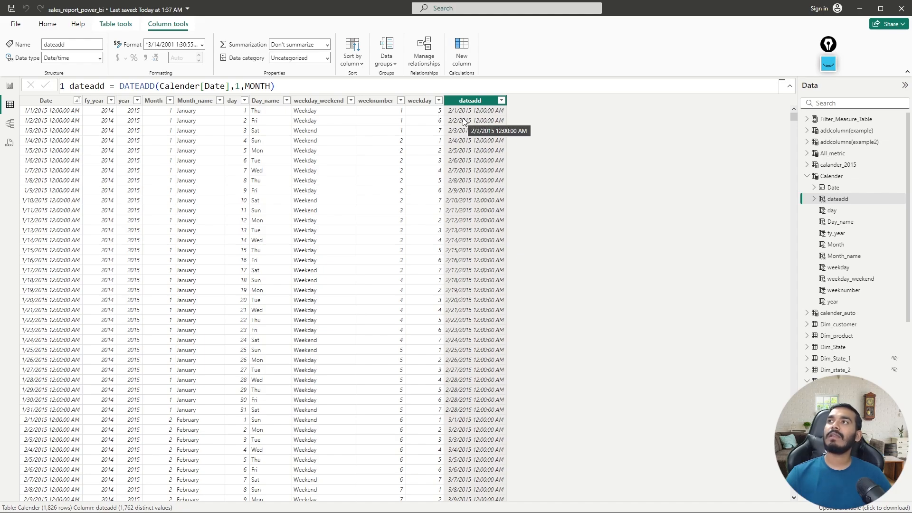
Set the number of intervals in the dateadd formula to -1 and commit it.
{"action": "left_click", "coordinate": [236, 87]}
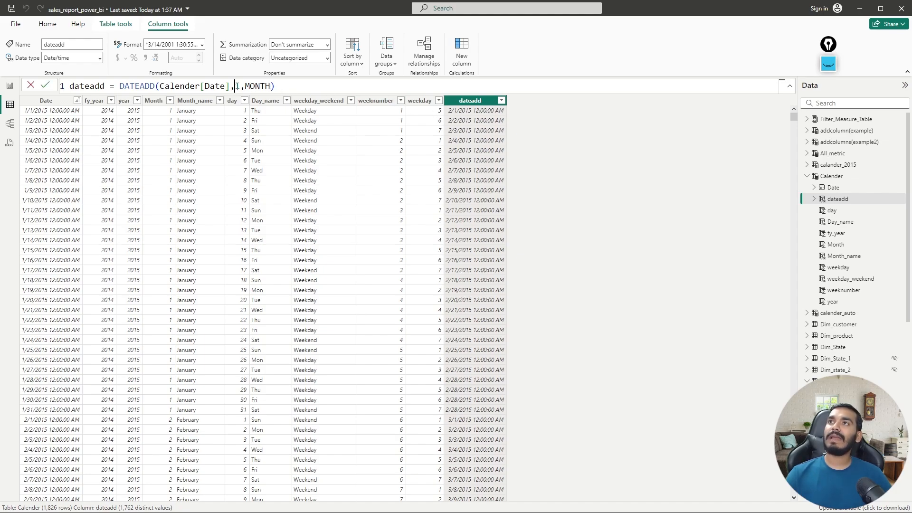
{"action": "type", "text": "-"}
{"action": "key", "text": "Return"}
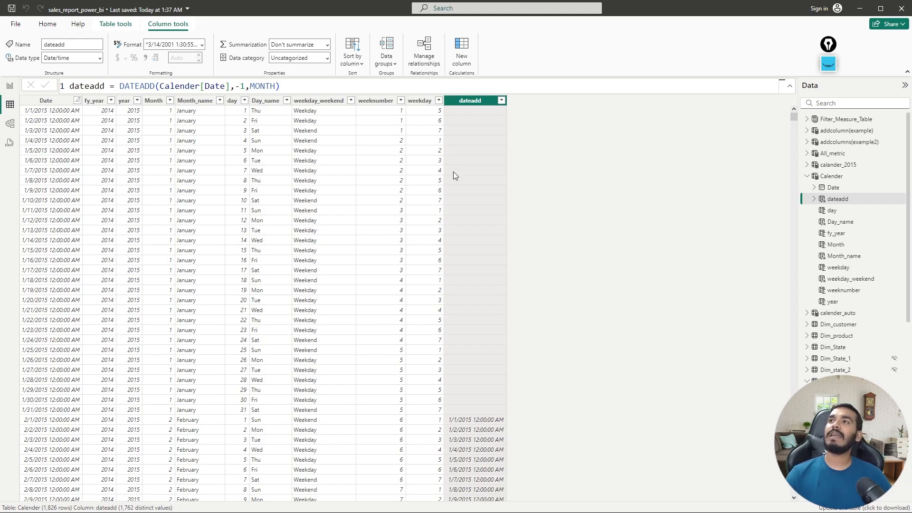
Set the dateadd formula to shift the dates by 1 YEAR and commit it.
{"action": "left_click", "coordinate": [241, 86]}
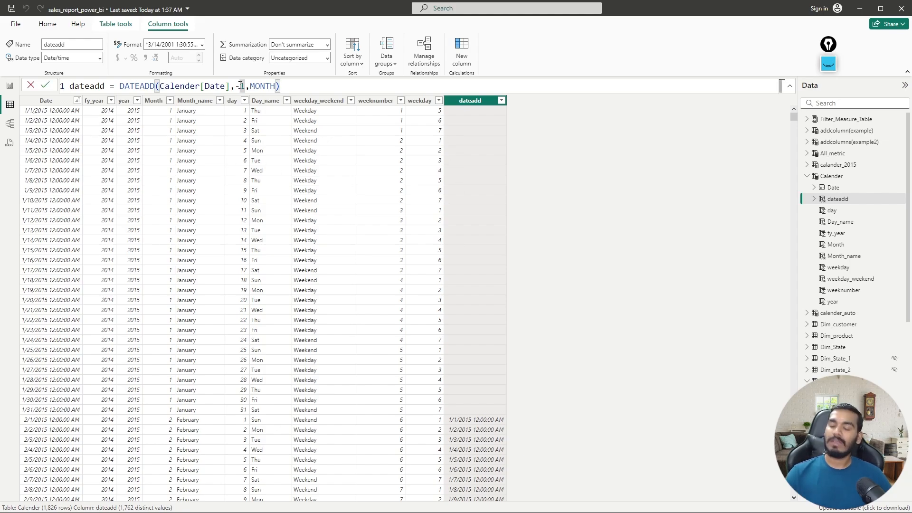
{"action": "key", "text": "BackSpace"}
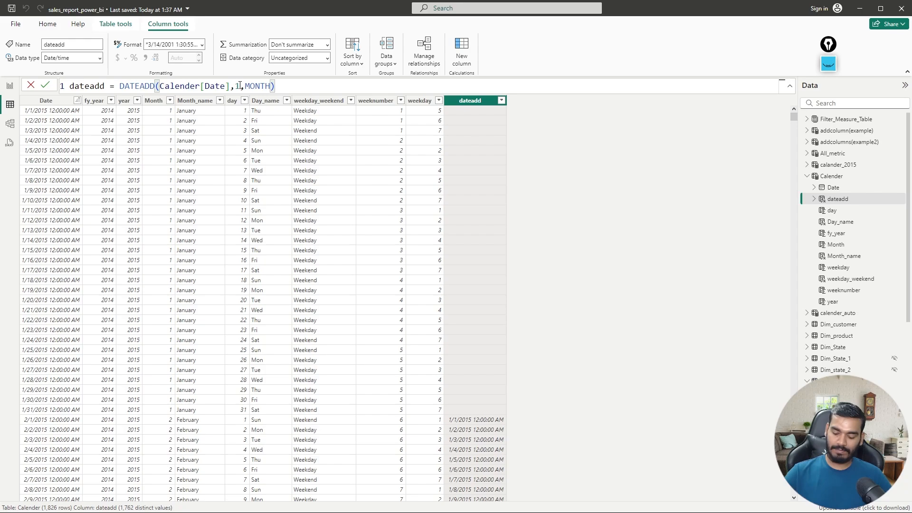
{"action": "key", "text": "BackSpace"}
{"action": "key", "text": "BackSpace"}
{"action": "key", "text": "BackSpace"}
{"action": "key", "text": "BackSpace"}
{"action": "key", "text": "BackSpace"}
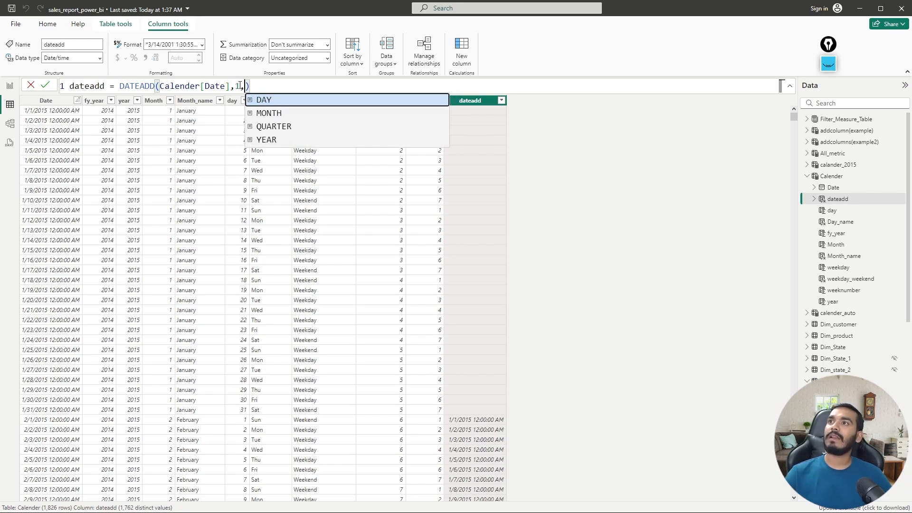
{"action": "left_click", "coordinate": [266, 140]}
{"action": "key", "text": "Return"}
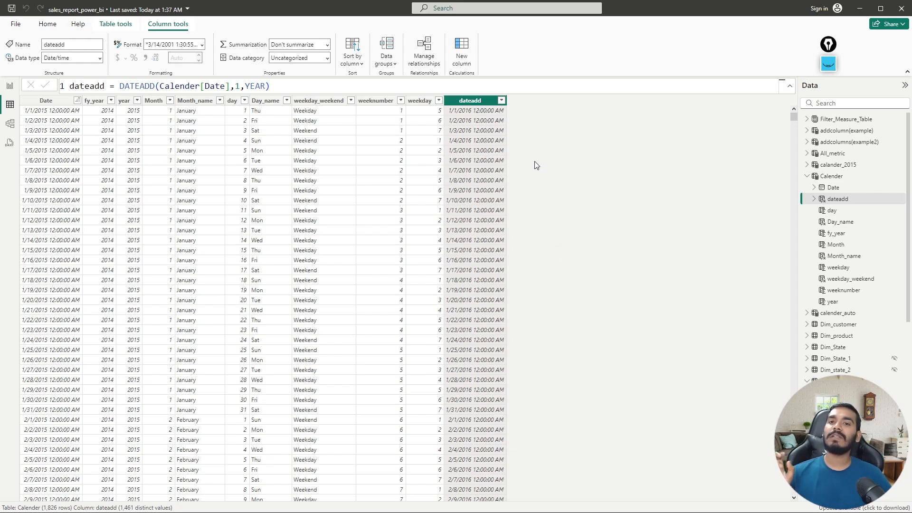
Add a calculated column named date_diff to the Calender table and begin its formula with the DATEDIFF function.
{"action": "right_click", "coordinate": [831, 200]}
{"action": "left_click", "coordinate": [780, 232]}
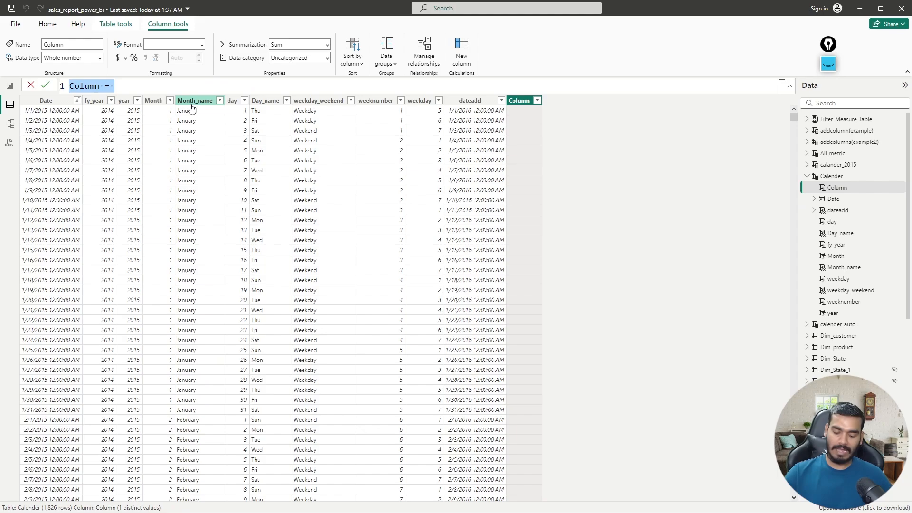
{"action": "type", "text": "date_"}
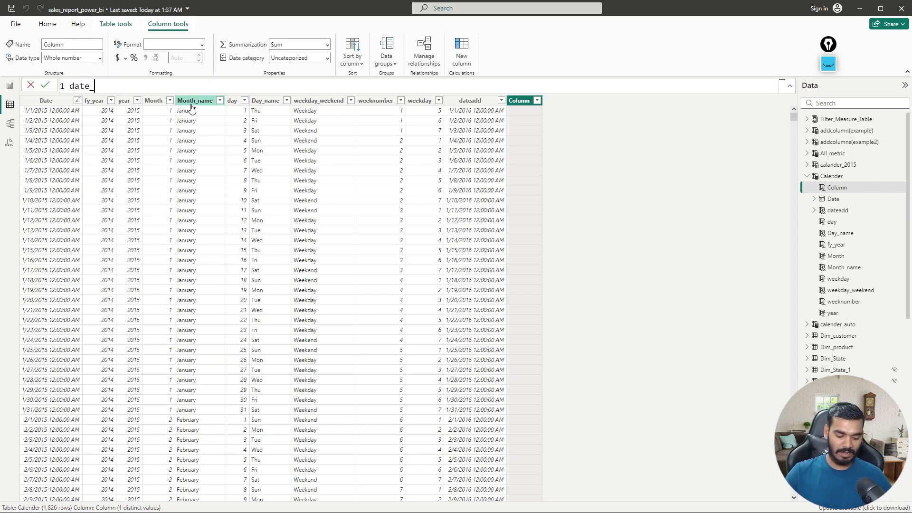
{"action": "type", "text": "diff="}
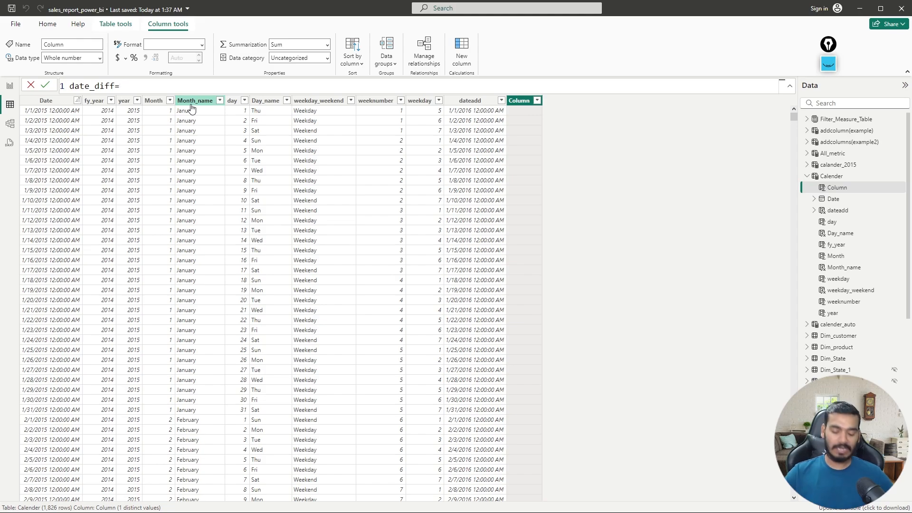
{"action": "type", "text": "da"}
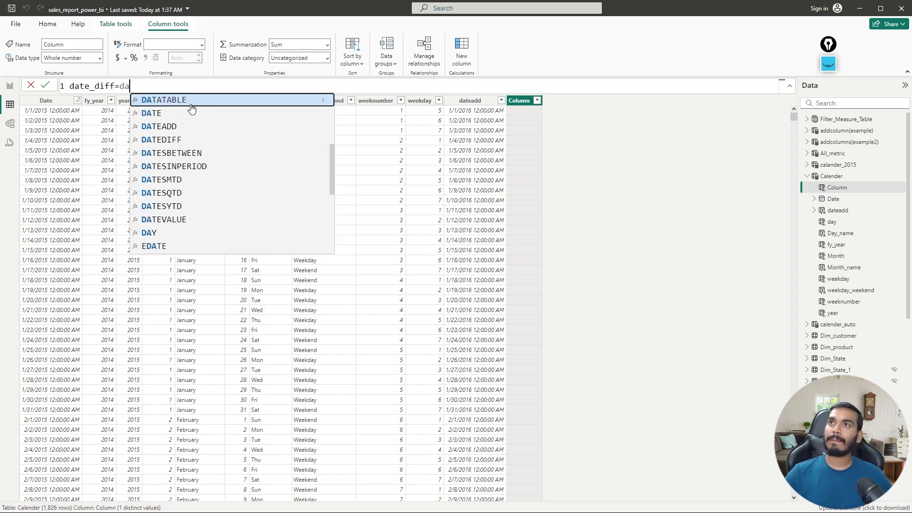
{"action": "type", "text": "te"}
{"action": "key", "text": "Down"}
{"action": "key", "text": "Down"}
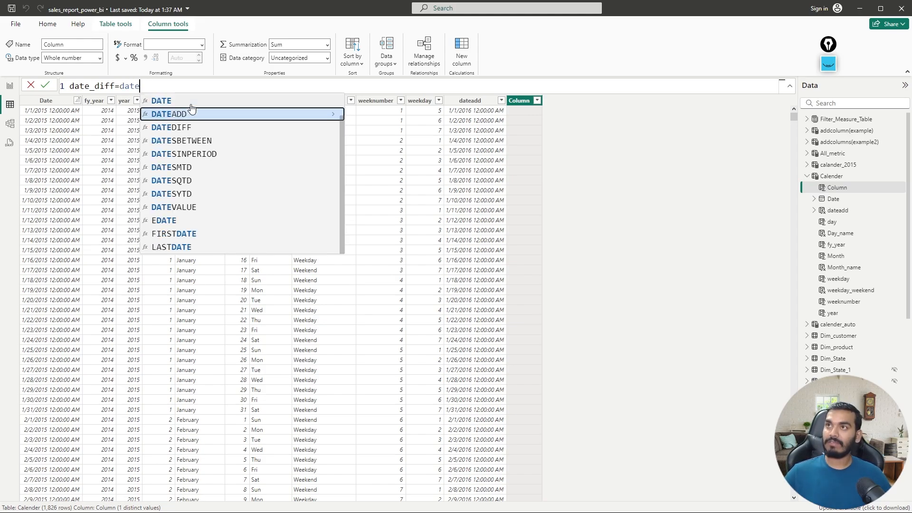
{"action": "key", "text": "Tab"}
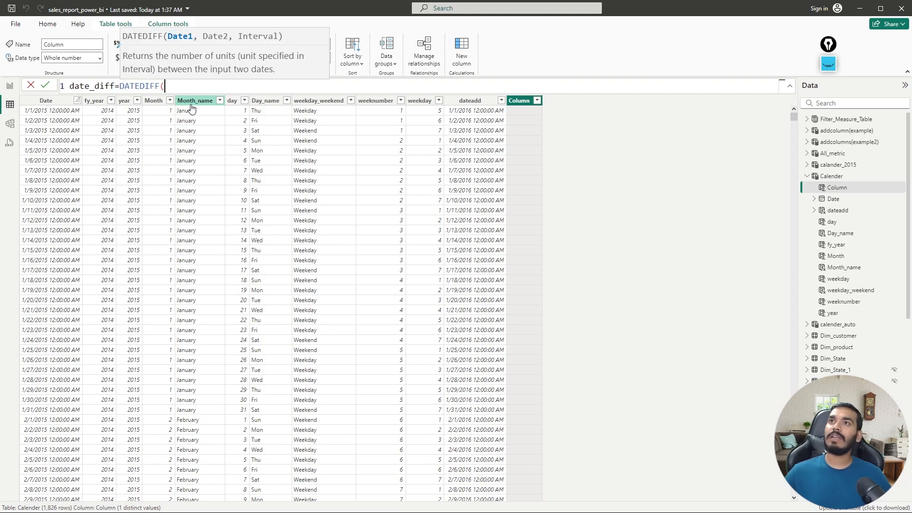
{"action": "type", "text": "date"}
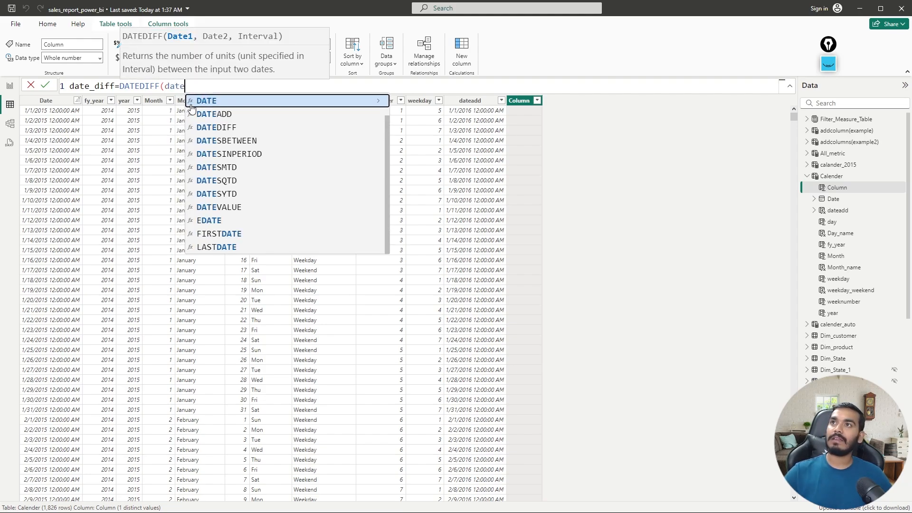
{"action": "key", "text": "BackSpace"}
{"action": "key", "text": "BackSpace"}
{"action": "key", "text": "BackSpace"}
{"action": "key", "text": "BackSpace"}
Enter Calender[Date] as the first date of the date_diff formula.
{"action": "type", "text": "cale"}
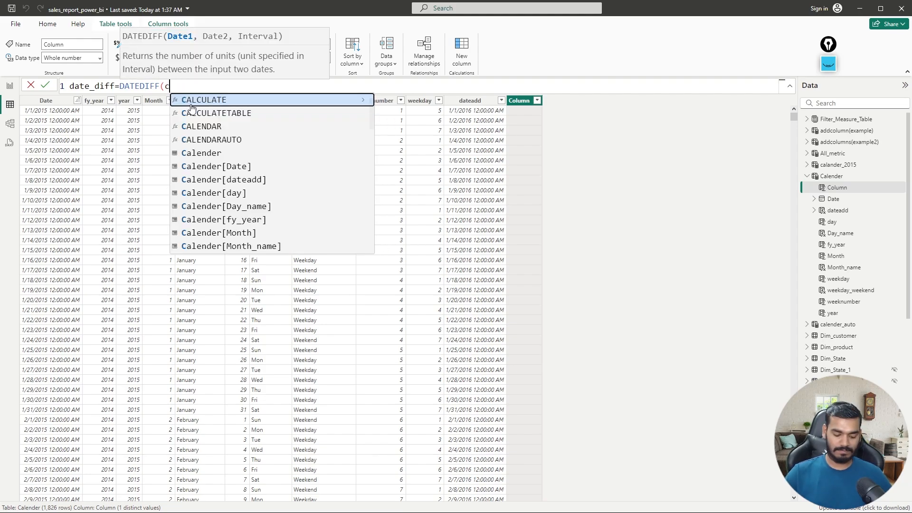
{"action": "key", "text": "Down"}
{"action": "key", "text": "Down"}
{"action": "key", "text": "Down"}
{"action": "key", "text": "Down"}
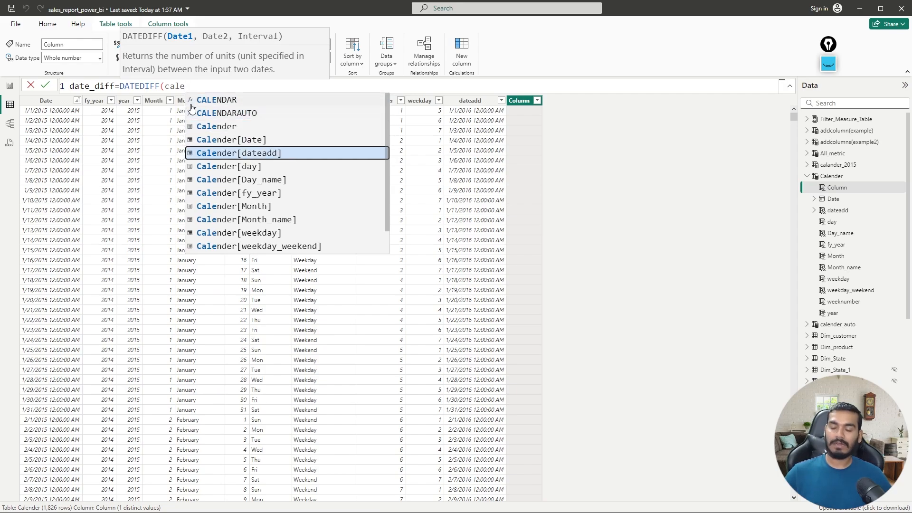
{"action": "key", "text": "Up"}
{"action": "key", "text": "Tab"}
{"action": "type", "text": ","}
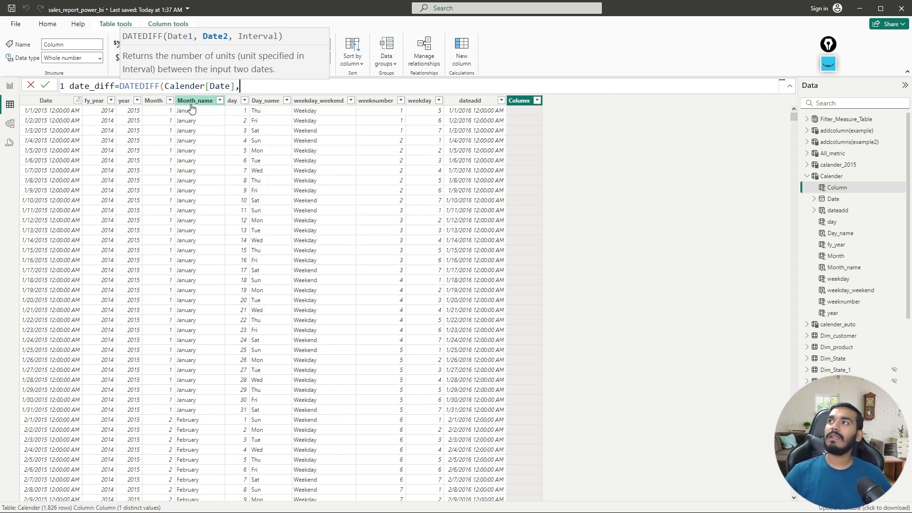
{"action": "type", "text": "date"}
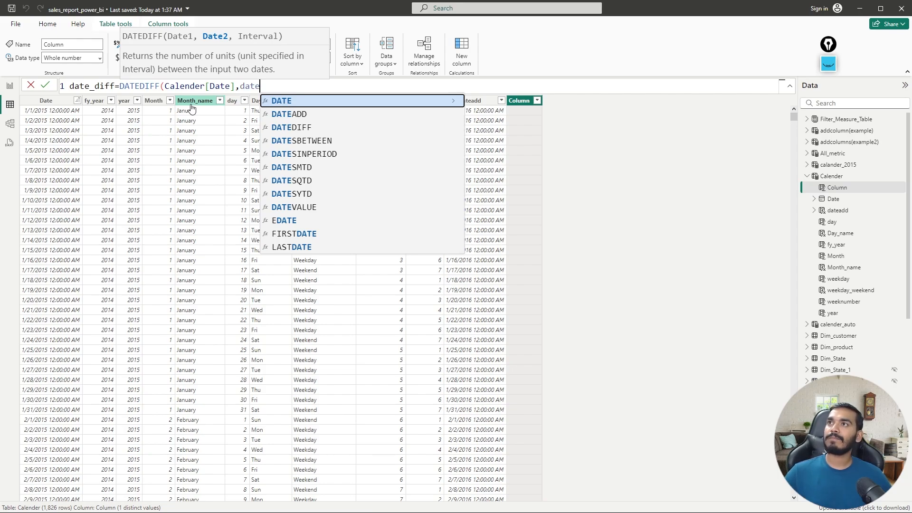
{"action": "key", "text": "BackSpace"}
{"action": "key", "text": "BackSpace"}
{"action": "key", "text": "BackSpace"}
{"action": "key", "text": "BackSpace"}
Enter Calender[dateadd] as the second date of the date_diff formula.
{"action": "type", "text": "cal"}
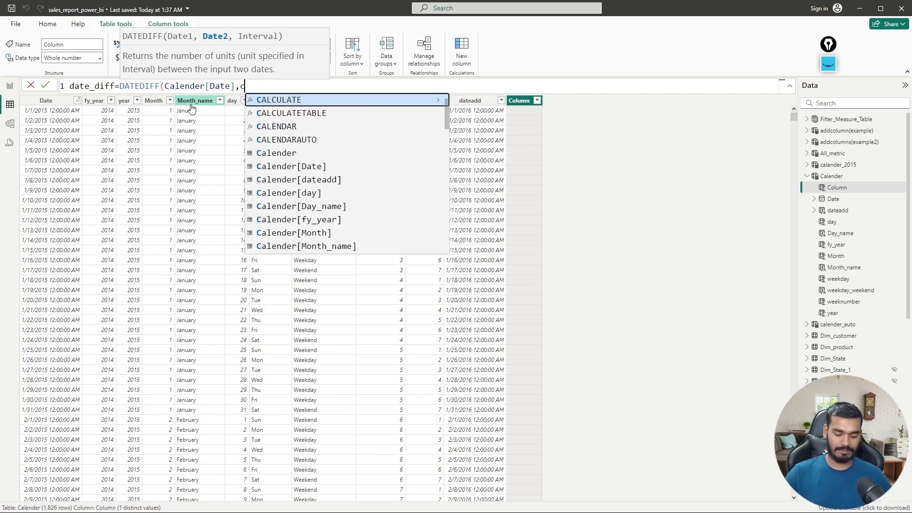
{"action": "key", "text": "Down"}
{"action": "key", "text": "Down"}
{"action": "key", "text": "Down"}
{"action": "key", "text": "Down"}
{"action": "key", "text": "Down"}
{"action": "key", "text": "Down"}
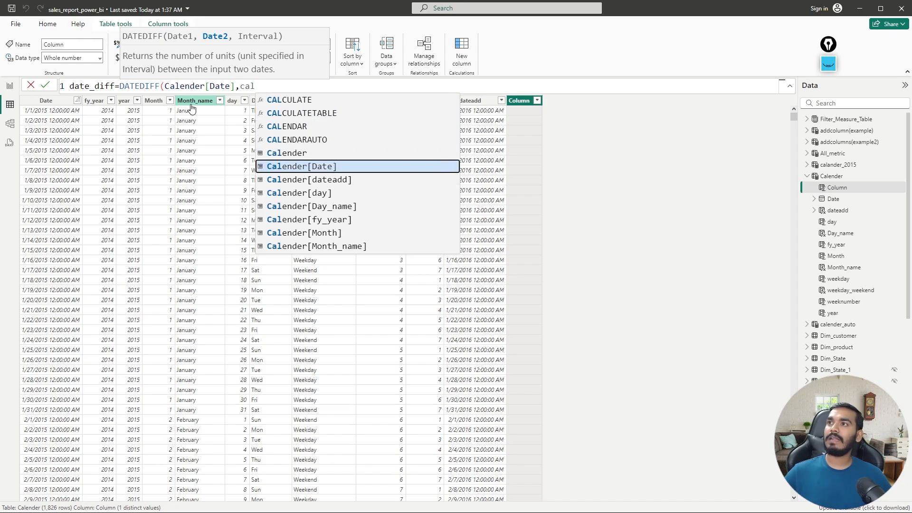
{"action": "key", "text": "Tab"}
{"action": "type", "text": ","}
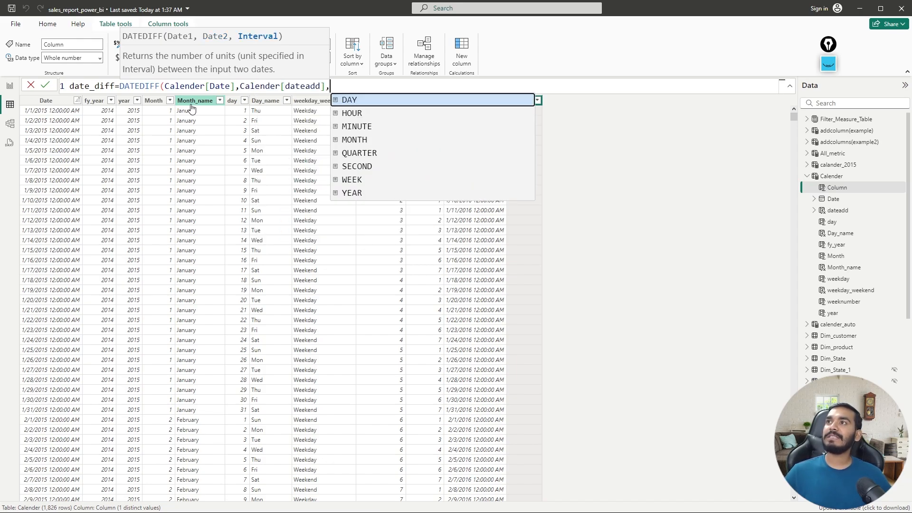
Set the interval of the date_diff formula to DAY, close the function and commit it.
{"action": "key", "text": "Down"}
{"action": "key", "text": "Up"}
{"action": "key", "text": "Tab"}
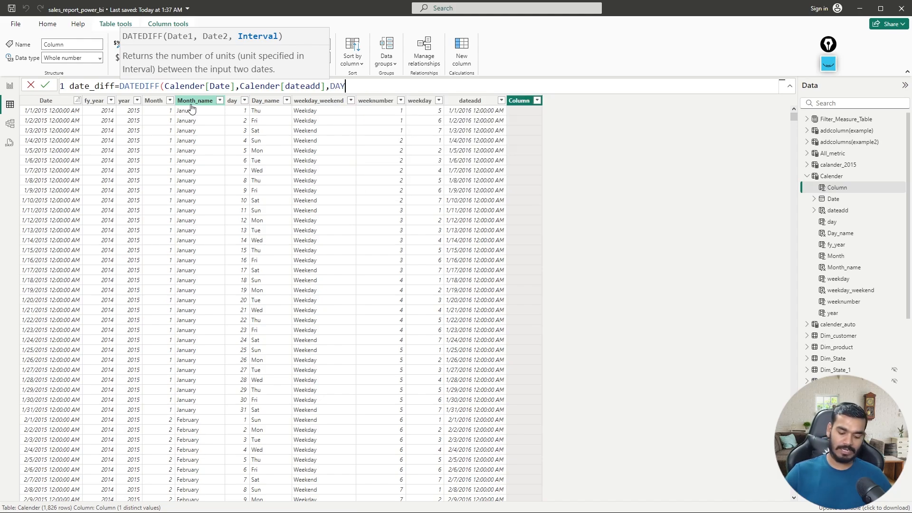
{"action": "type", "text": ")"}
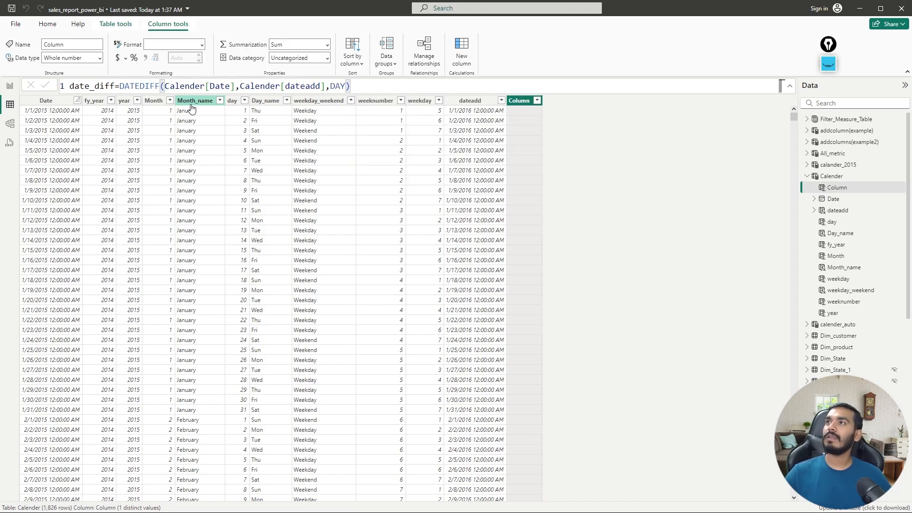
{"action": "key", "text": "Return"}
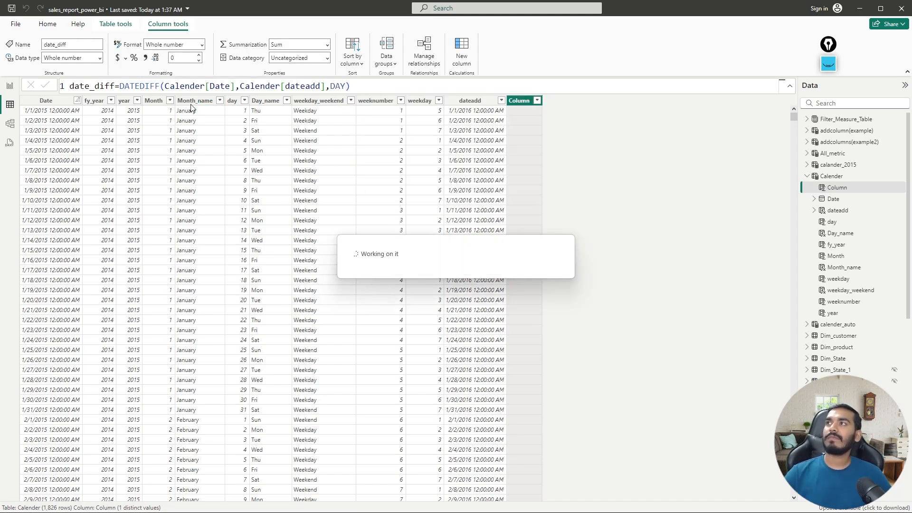
Filter the date_diff column to its blank values only and look through the remaining rows.
{"action": "left_click", "coordinate": [540, 101]}
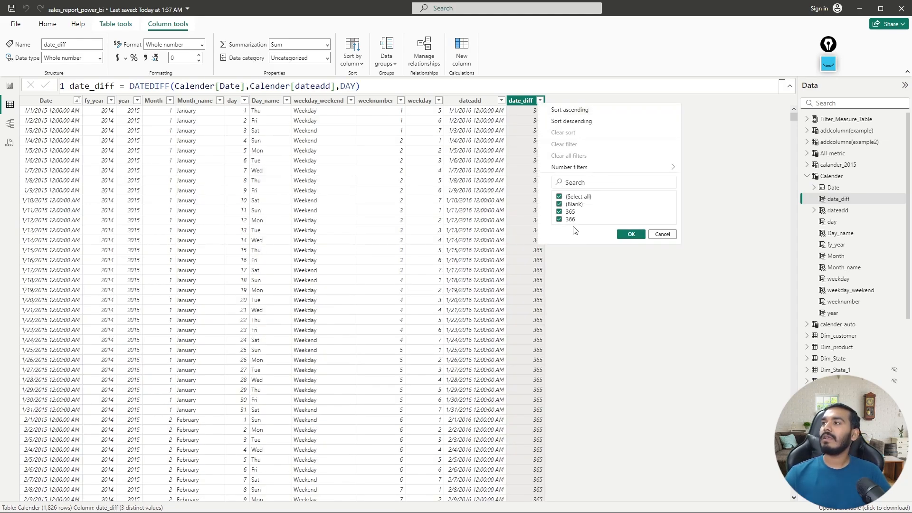
{"action": "left_click", "coordinate": [626, 235]}
{"action": "left_click", "coordinate": [540, 101]}
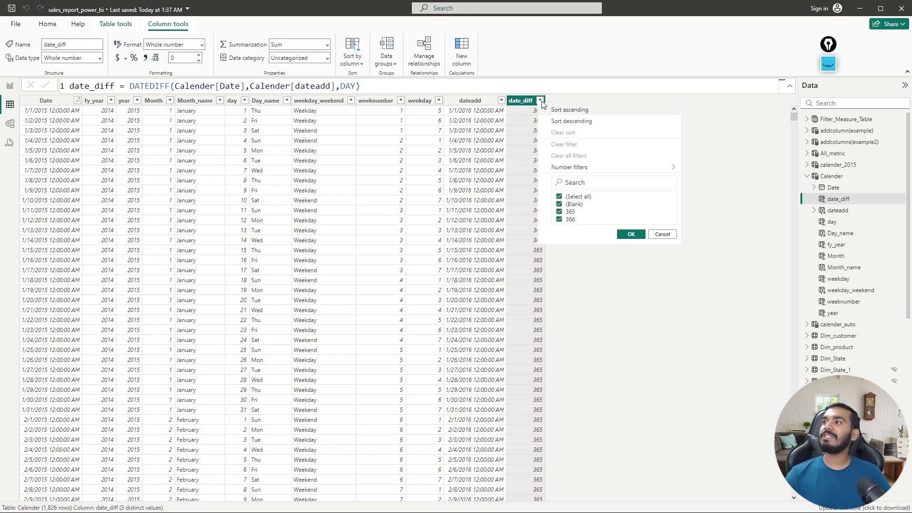
{"action": "left_click", "coordinate": [559, 196]}
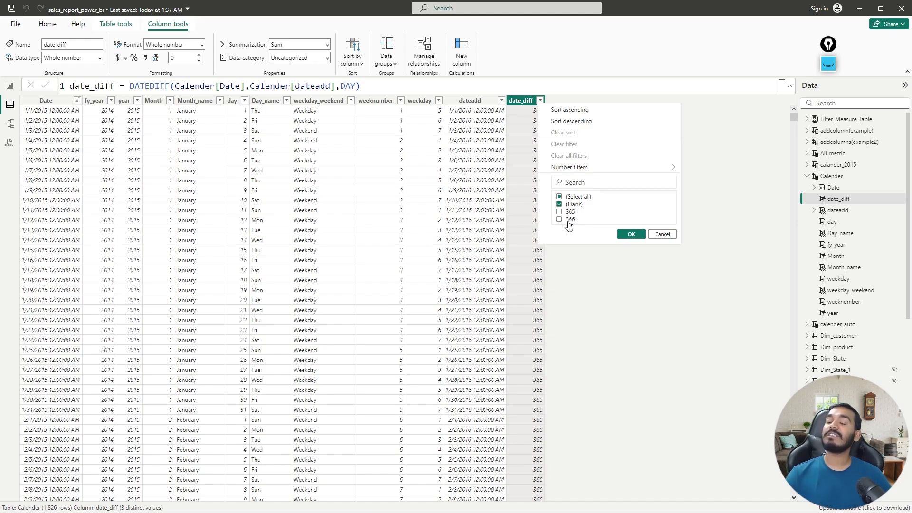
{"action": "left_click", "coordinate": [631, 234]}
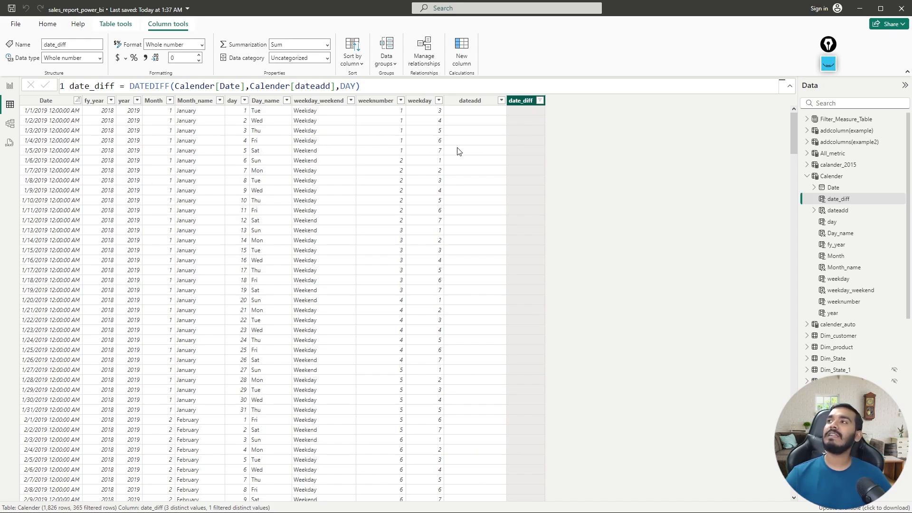
{"action": "scroll", "coordinate": [538, 258], "scroll_direction": "down", "scroll_amount": 20}
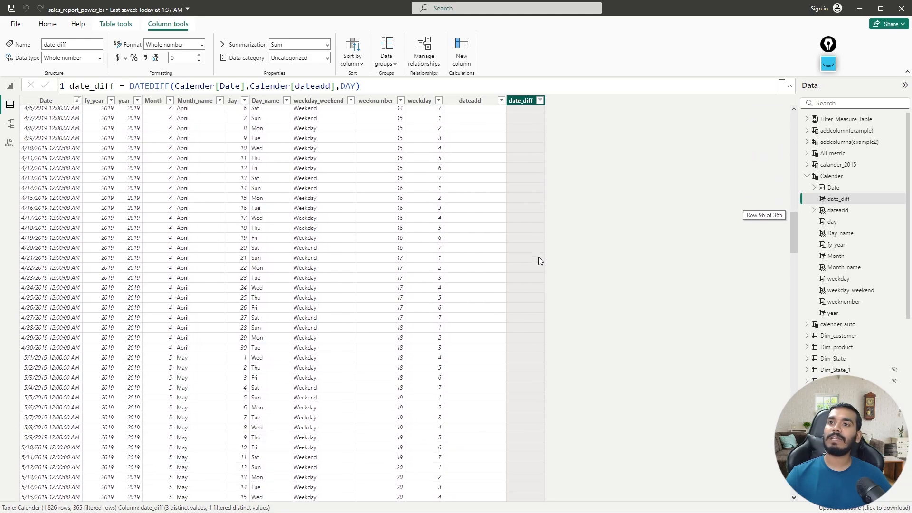
{"action": "scroll", "coordinate": [538, 257], "scroll_direction": "down", "scroll_amount": 20}
{"action": "scroll", "coordinate": [538, 257], "scroll_direction": "up", "scroll_amount": 20}
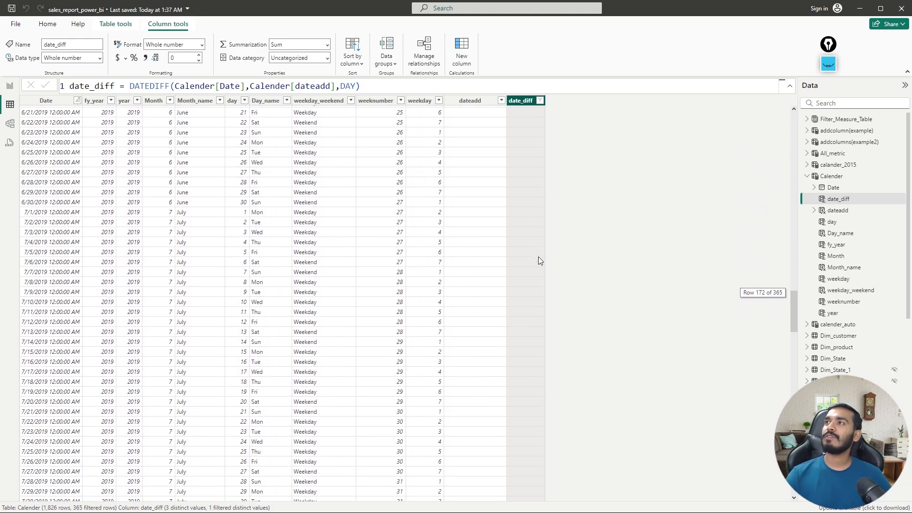
{"action": "scroll", "coordinate": [541, 245], "scroll_direction": "up", "scroll_amount": 20}
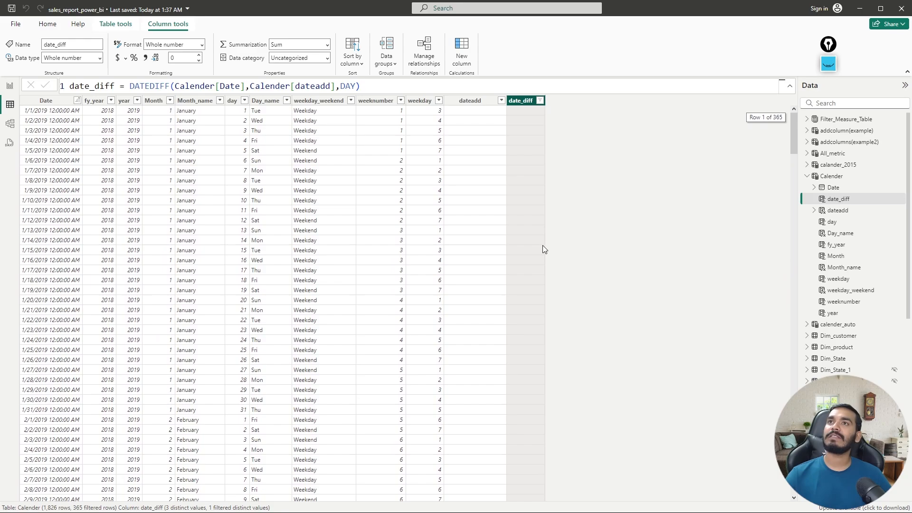
Clear all filters from the Calender table and inspect the rows where 2018 changes to 2019.
{"action": "left_click", "coordinate": [474, 102]}
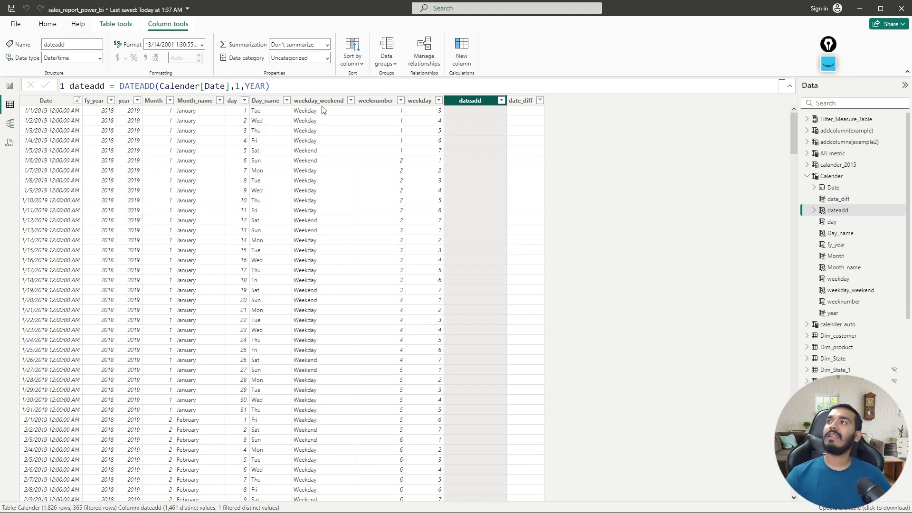
{"action": "left_click", "coordinate": [501, 100]}
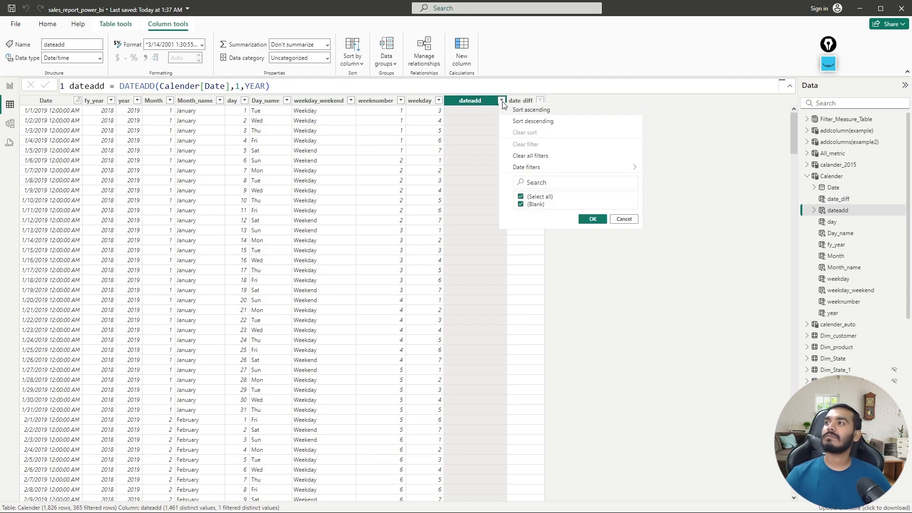
{"action": "left_click", "coordinate": [532, 156]}
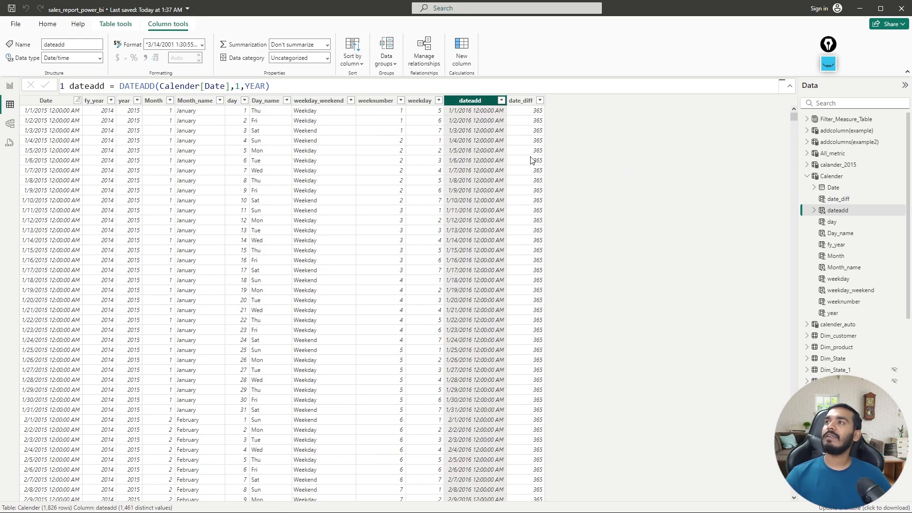
{"action": "scroll", "coordinate": [476, 245], "scroll_direction": "down", "scroll_amount": 10}
{"action": "scroll", "coordinate": [476, 245], "scroll_direction": "down", "scroll_amount": 16}
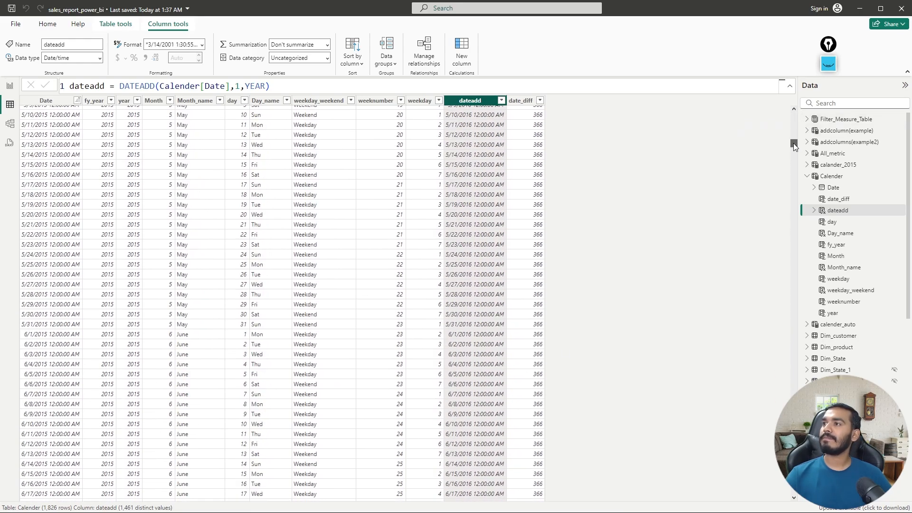
{"action": "left_click_drag", "start_coordinate": [796, 142], "coordinate": [770, 419]}
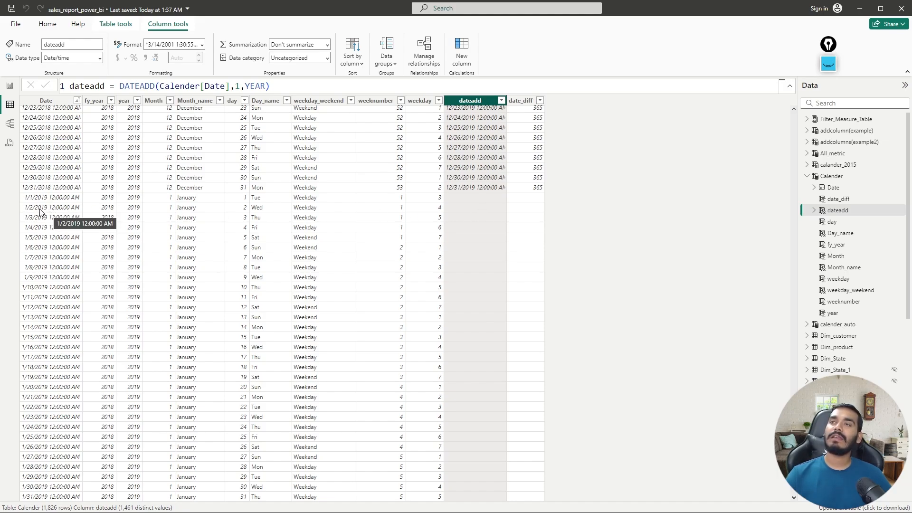
Change the end date in the Calender table's CALENDAR formula to date(2020,12,31) and commit it.
{"action": "left_click", "coordinate": [840, 178]}
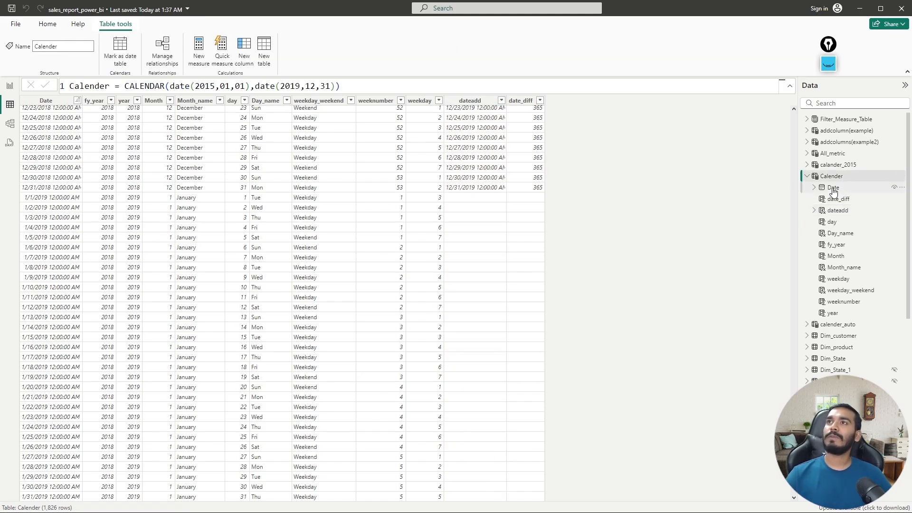
{"action": "left_click", "coordinate": [833, 188]}
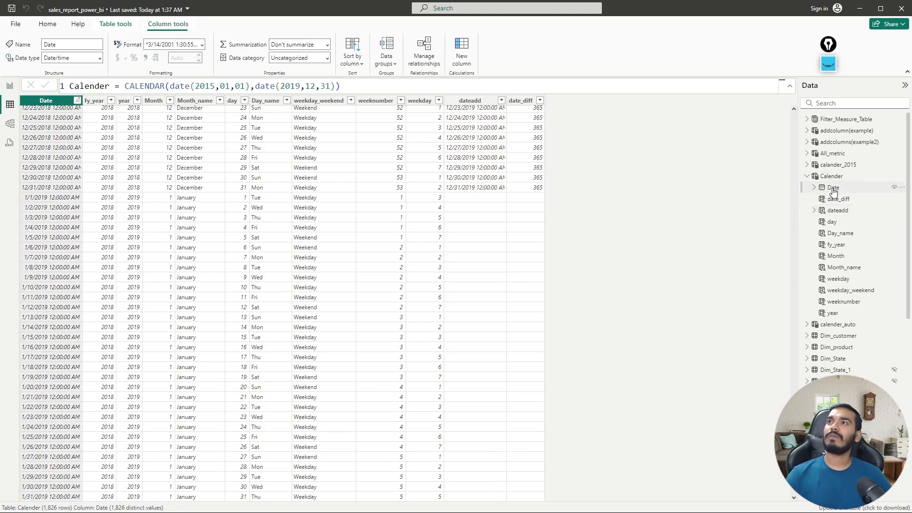
{"action": "left_click", "coordinate": [303, 88]}
{"action": "key", "text": "BackSpace"}
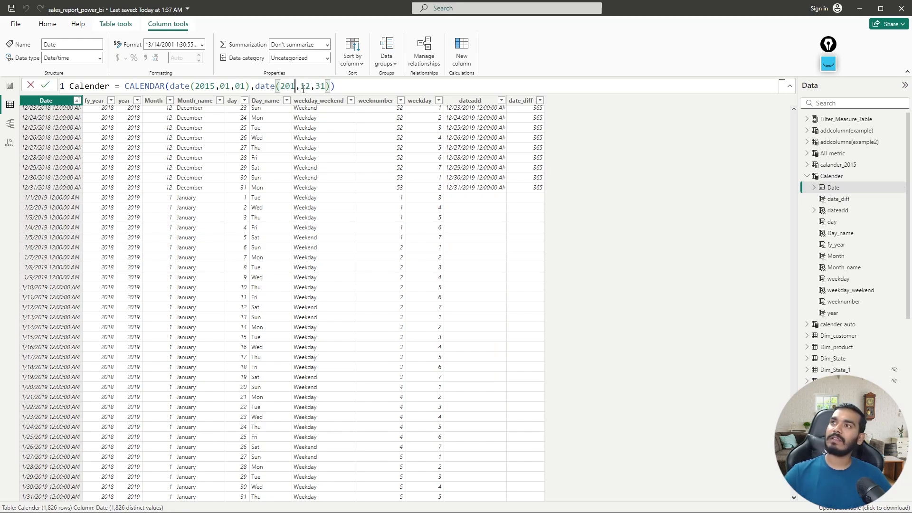
{"action": "key", "text": "BackSpace"}
{"action": "type", "text": "20"}
{"action": "key", "text": "Return"}
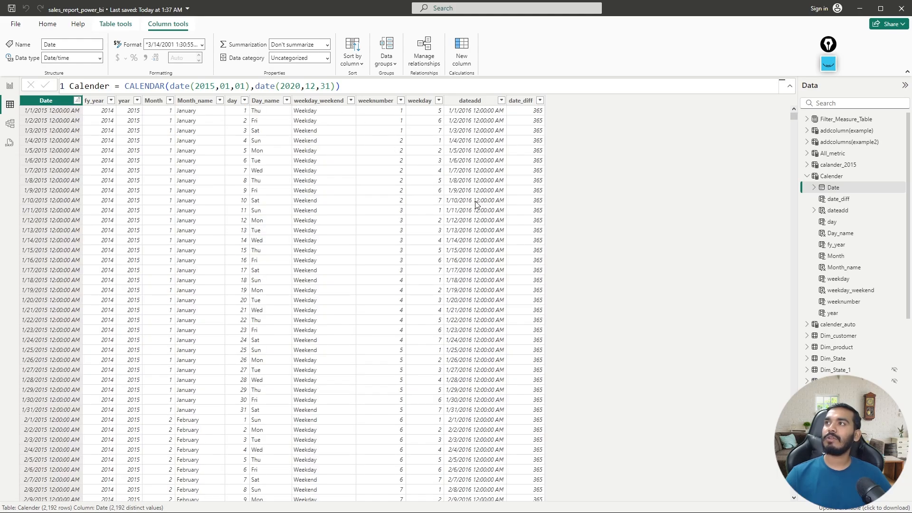
Examine the dateadd and date_diff values in the rows for early 2020 and throughout 2019.
{"action": "scroll", "coordinate": [451, 274], "scroll_direction": "down", "scroll_amount": 1}
{"action": "scroll", "coordinate": [452, 273], "scroll_direction": "down", "scroll_amount": 20}
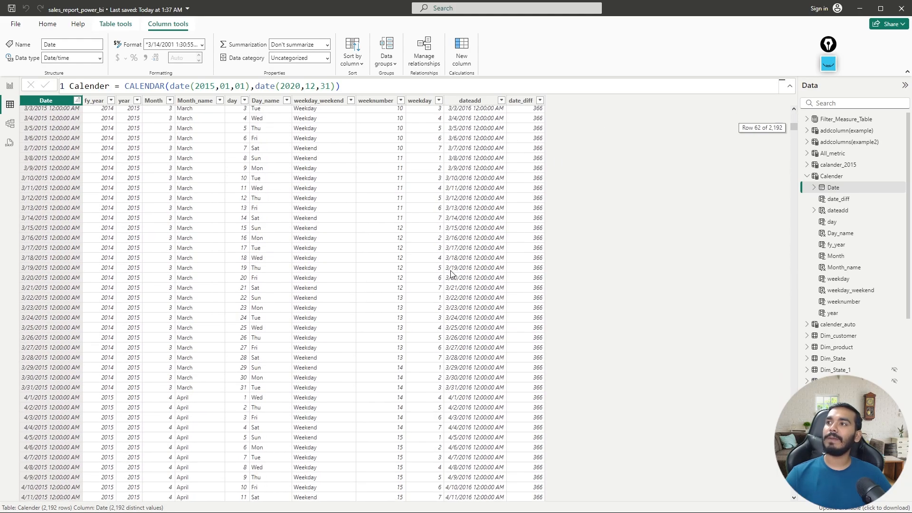
{"action": "left_click_drag", "start_coordinate": [794, 139], "coordinate": [788, 434]}
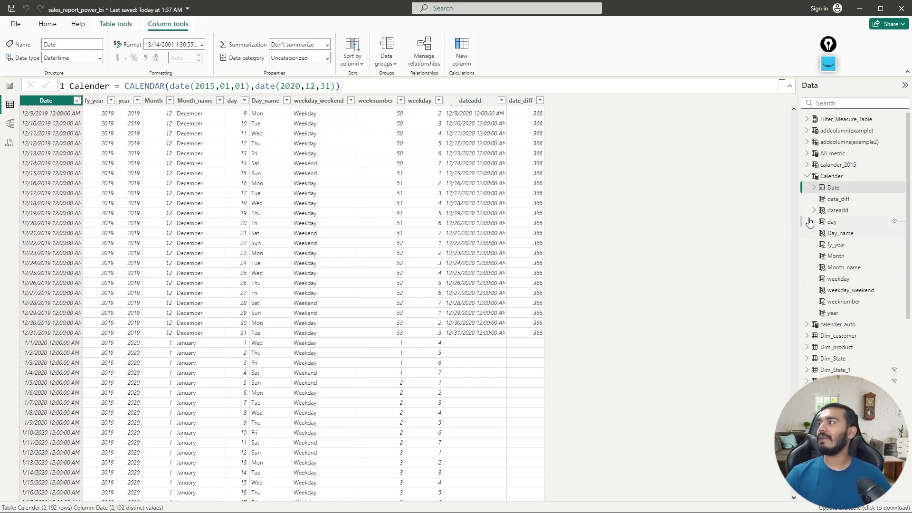
{"action": "left_click", "coordinate": [838, 211]}
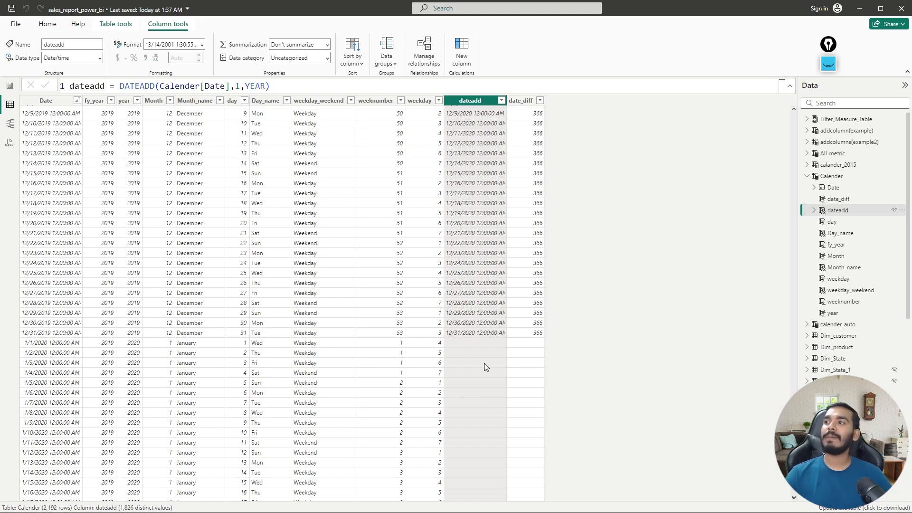
{"action": "scroll", "coordinate": [484, 403], "scroll_direction": "up", "scroll_amount": 20}
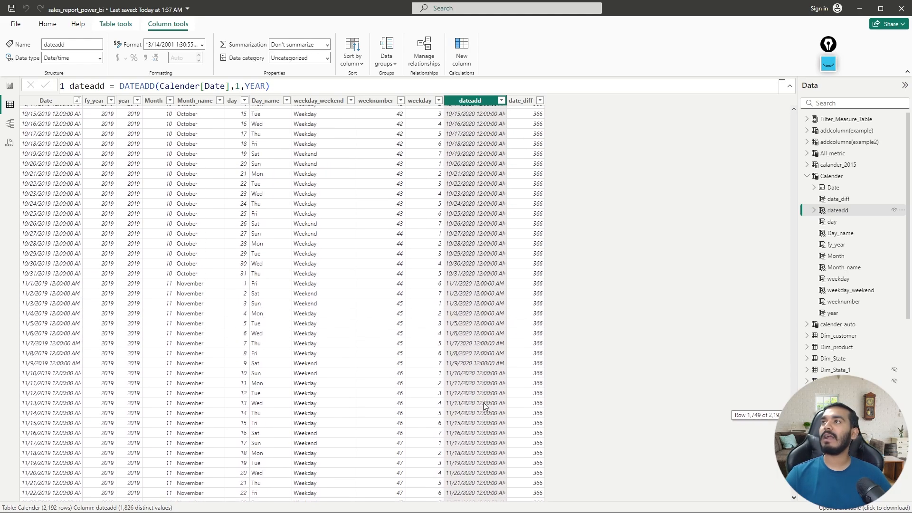
{"action": "scroll", "coordinate": [483, 403], "scroll_direction": "up", "scroll_amount": 20}
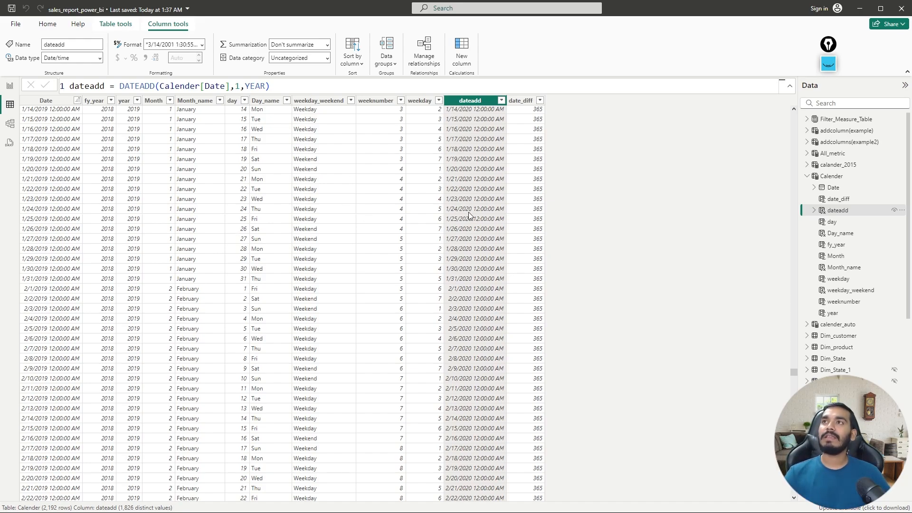
{"action": "scroll", "coordinate": [468, 211], "scroll_direction": "up", "scroll_amount": 5}
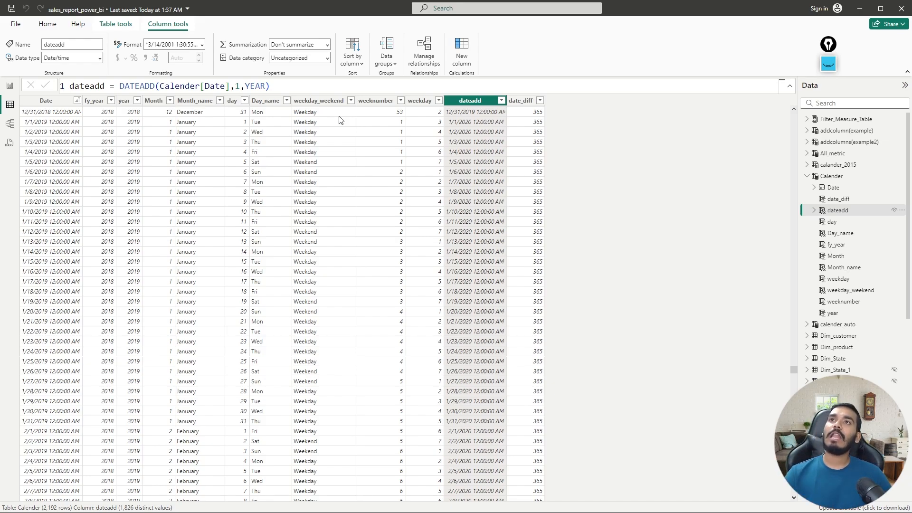
Switch to the report view and create a measure now=now() in the Calender table.
{"action": "left_click", "coordinate": [9, 86]}
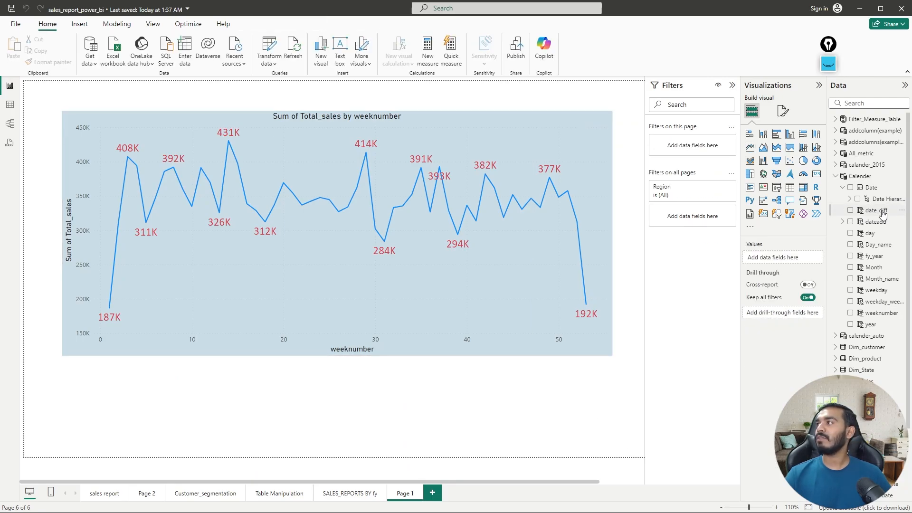
{"action": "right_click", "coordinate": [882, 211]}
{"action": "left_click", "coordinate": [824, 256]}
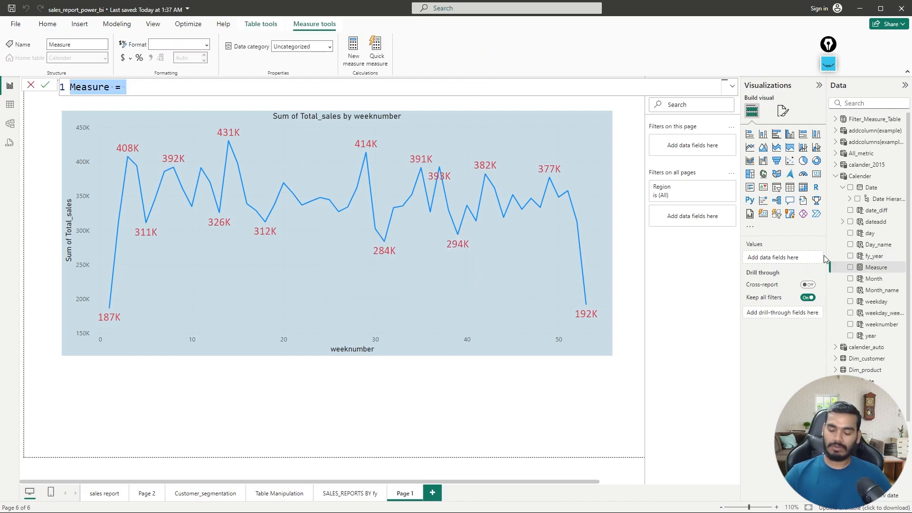
{"action": "key", "text": "BackSpace"}
{"action": "type", "text": "now"}
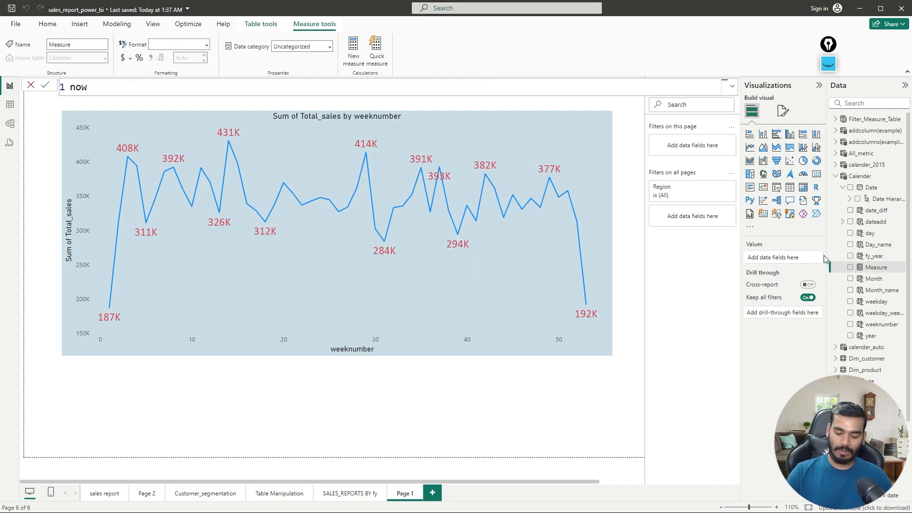
{"action": "type", "text": "=now"}
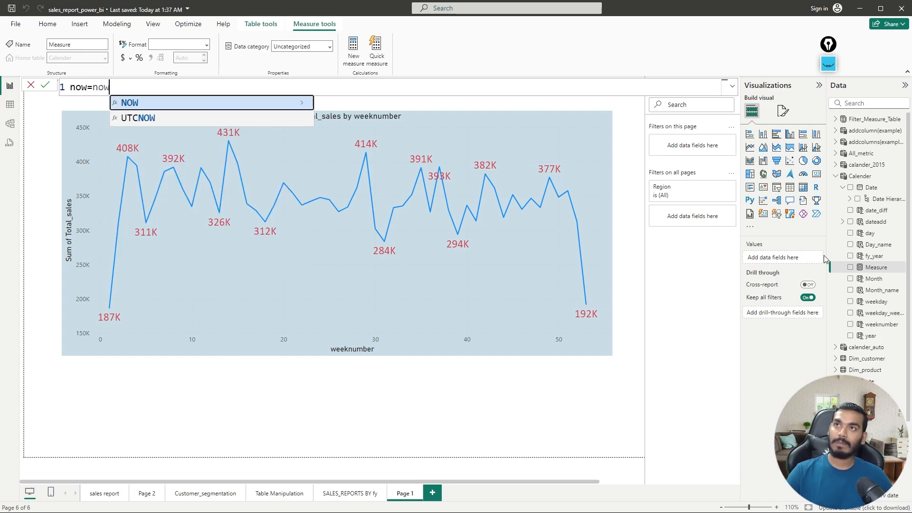
{"action": "type", "text": "()"}
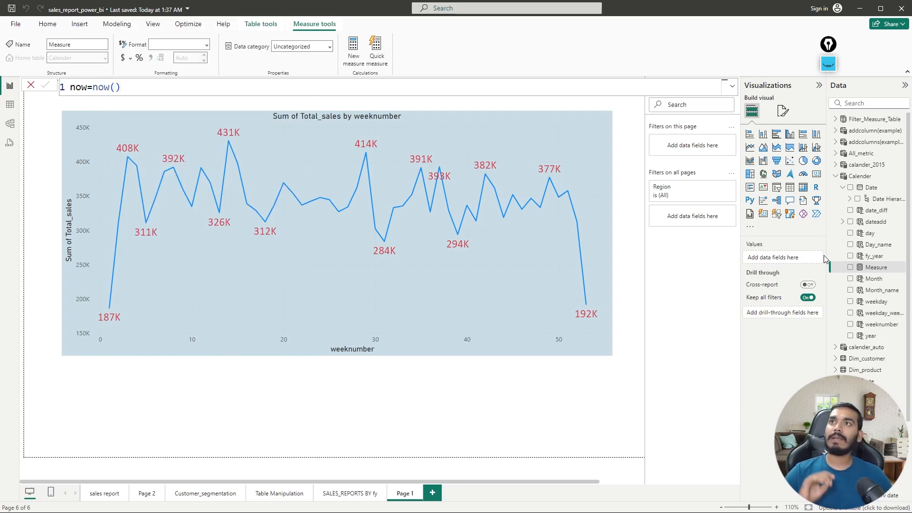
{"action": "key", "text": "Return"}
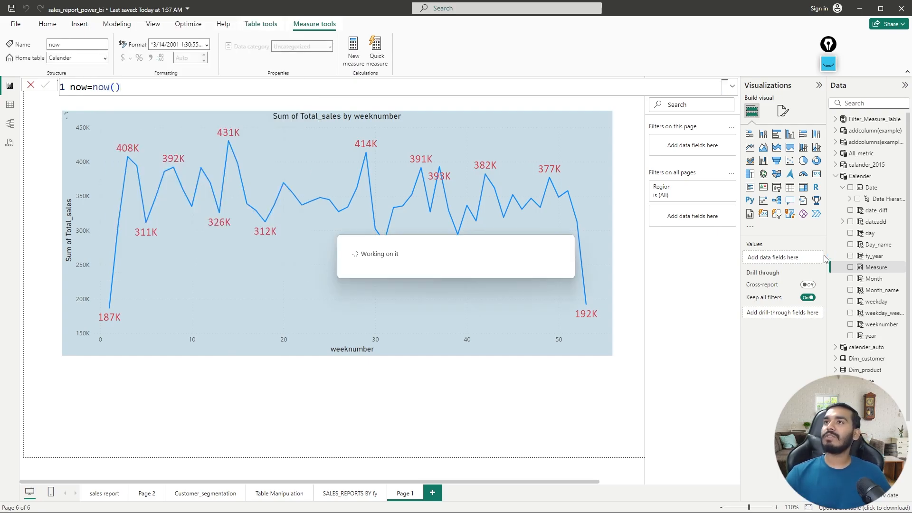
Add a card visual showing the now measure below the weekly sales chart and narrow the card to fit.
{"action": "left_click", "coordinate": [816, 177]}
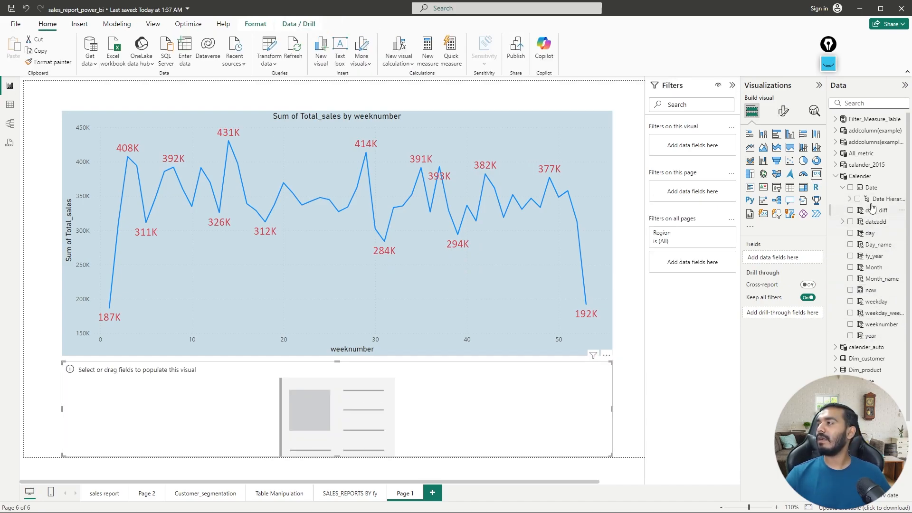
{"action": "left_click_drag", "start_coordinate": [872, 290], "coordinate": [804, 261]}
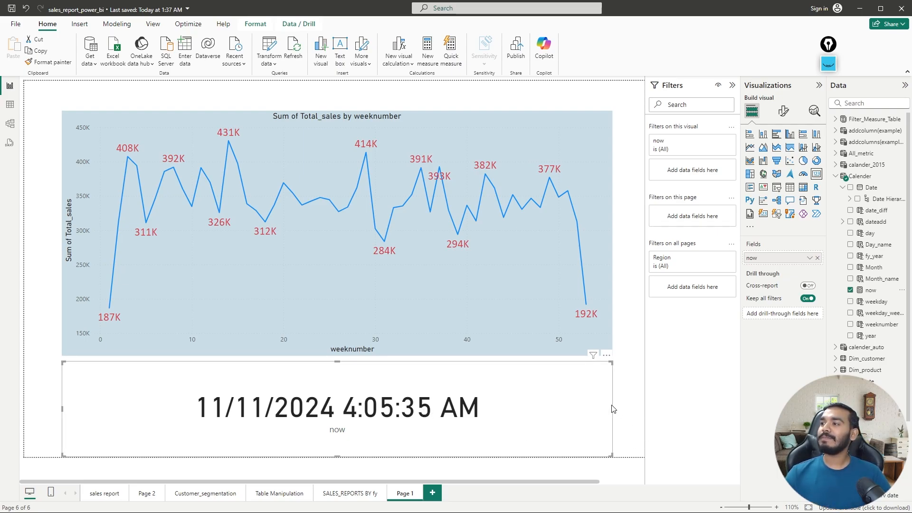
{"action": "left_click_drag", "start_coordinate": [612, 409], "coordinate": [387, 420]}
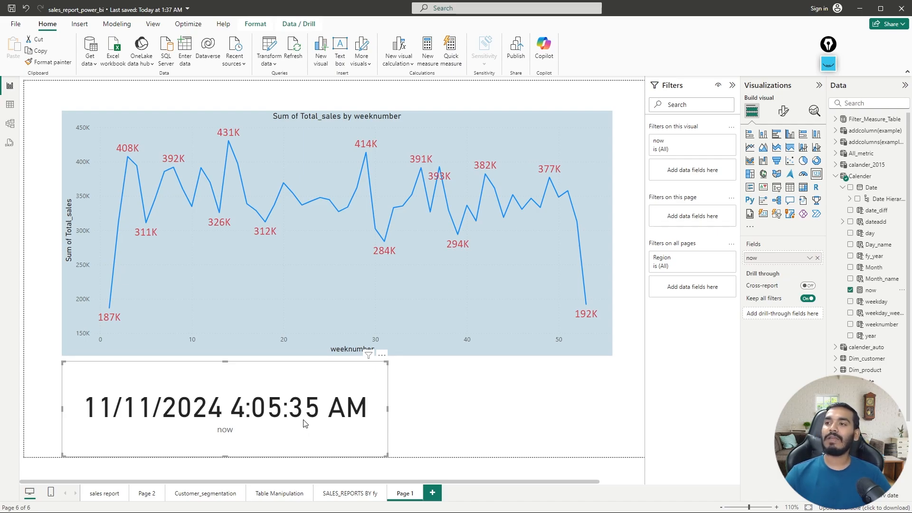
Select the now measure in the Calender table and re-enter its formula as now().
{"action": "left_click", "coordinate": [870, 291]}
{"action": "left_click", "coordinate": [192, 86]}
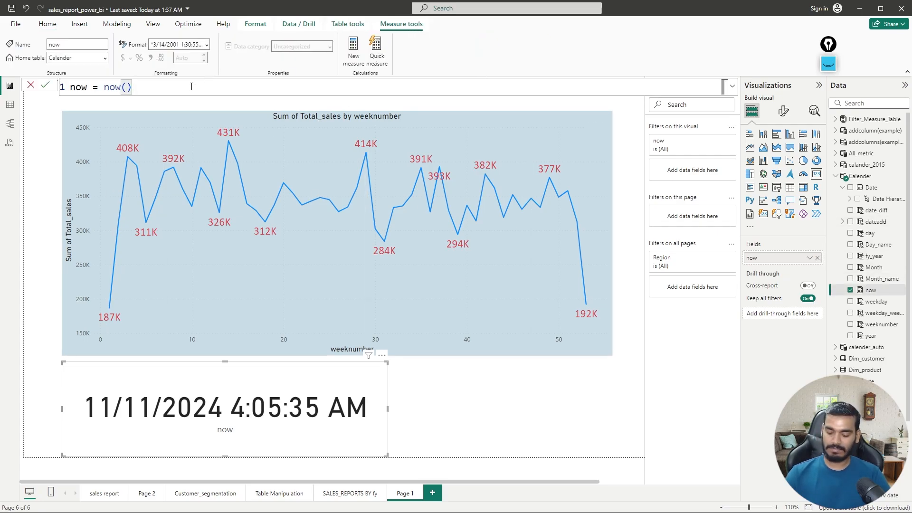
{"action": "key", "text": "Return"}
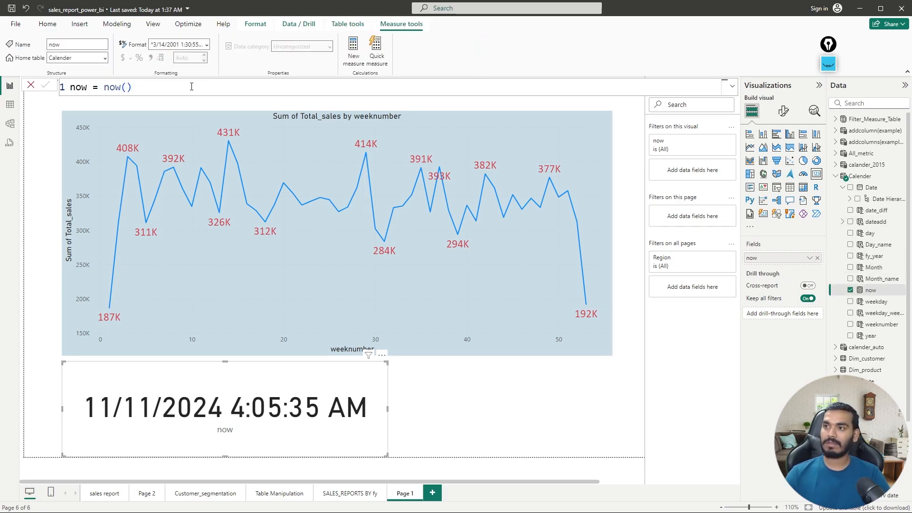
{"action": "left_click", "coordinate": [130, 87]}
{"action": "key", "text": "BackSpace"}
{"action": "key", "text": "BackSpace"}
{"action": "key", "text": "BackSpace"}
{"action": "key", "text": "BackSpace"}
{"action": "key", "text": "BackSpace"}
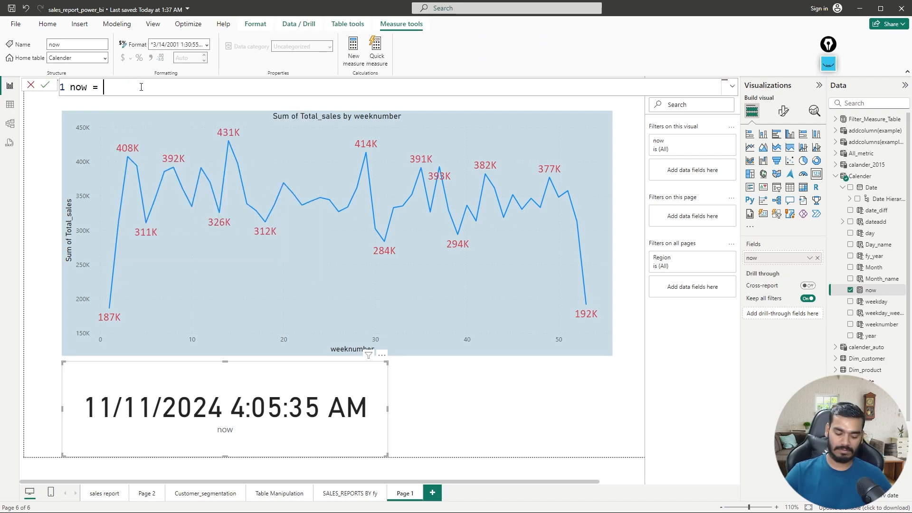
{"action": "type", "text": "now()"}
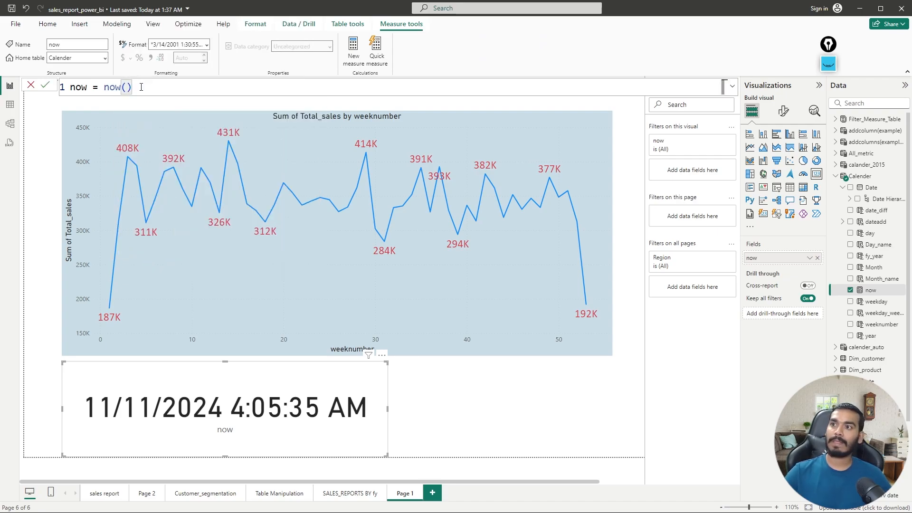
{"action": "key", "text": "Return"}
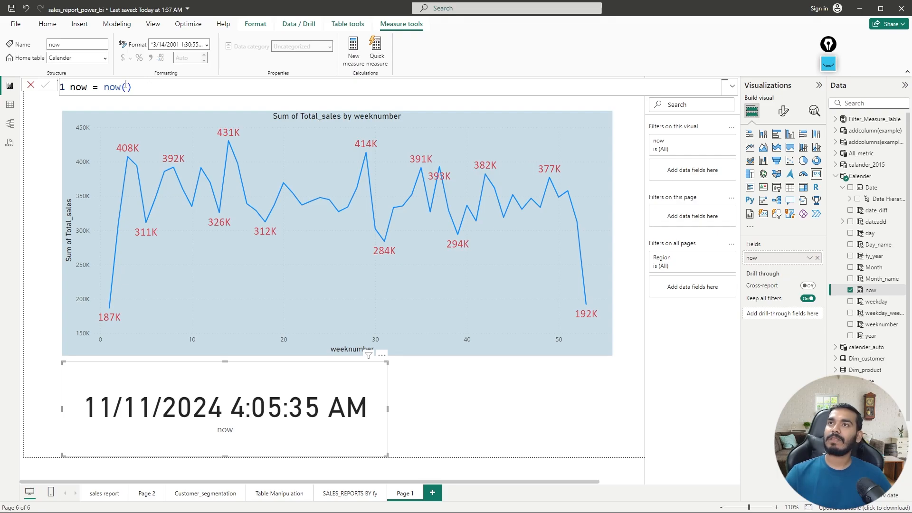
Clear the now measure's expression once more, write now() again and commit it.
{"action": "left_click", "coordinate": [155, 89]}
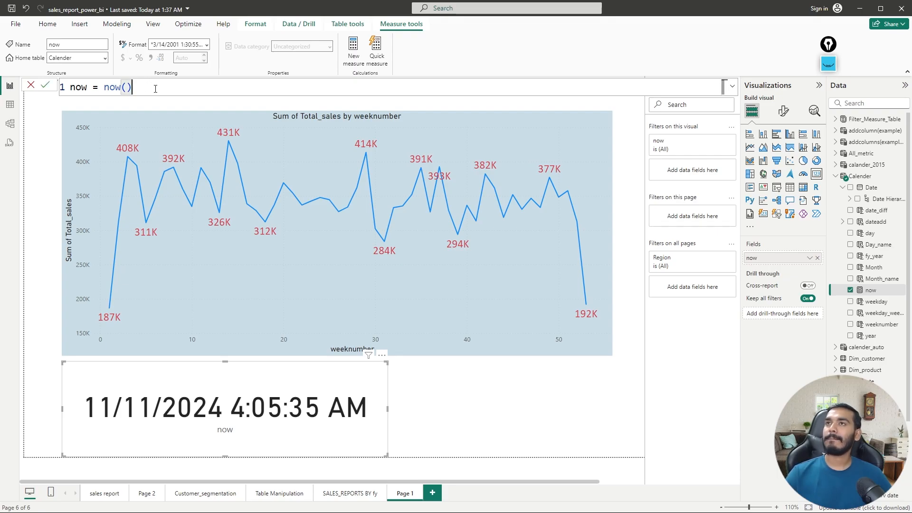
{"action": "key", "text": "BackSpace"}
{"action": "key", "text": "BackSpace"}
{"action": "key", "text": "BackSpace"}
{"action": "key", "text": "BackSpace"}
{"action": "key", "text": "BackSpace"}
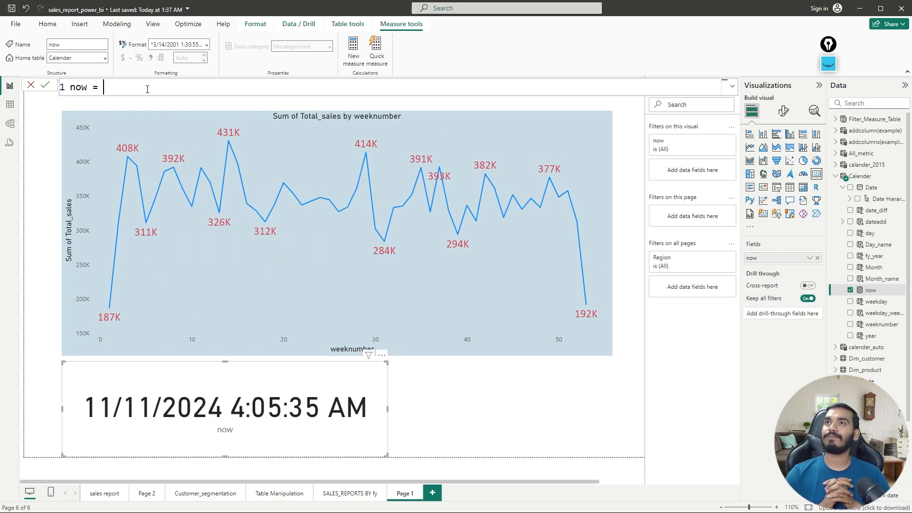
{"action": "type", "text": "now("}
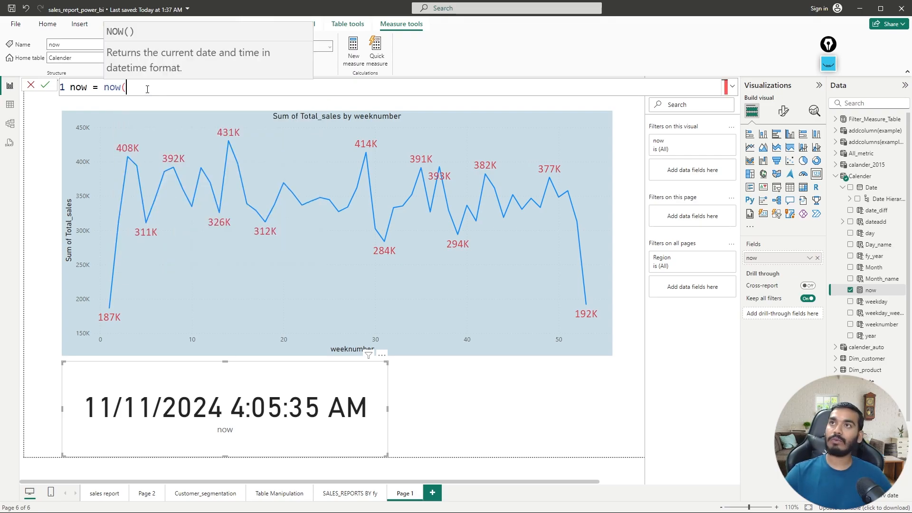
{"action": "type", "text": ")"}
{"action": "key", "text": "Return"}
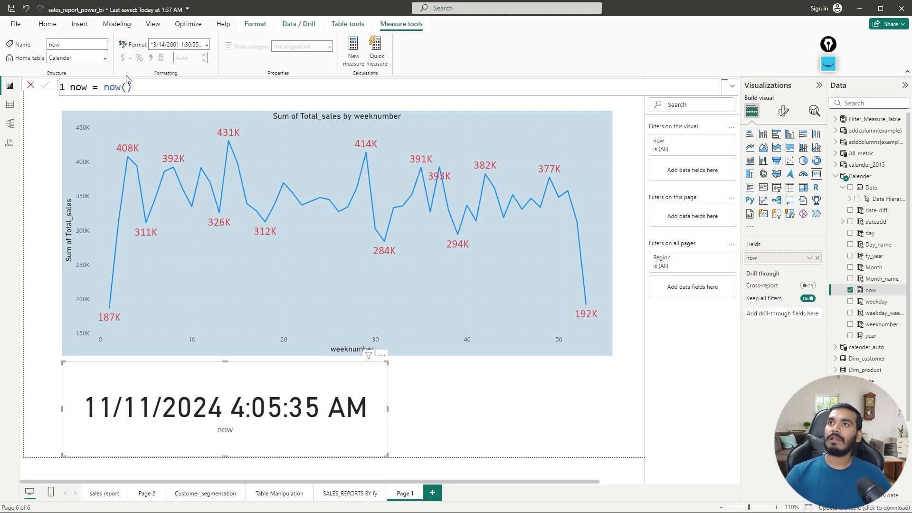
Close the measure's formula and shrink the now card to a smaller size.
{"action": "left_click", "coordinate": [33, 85]}
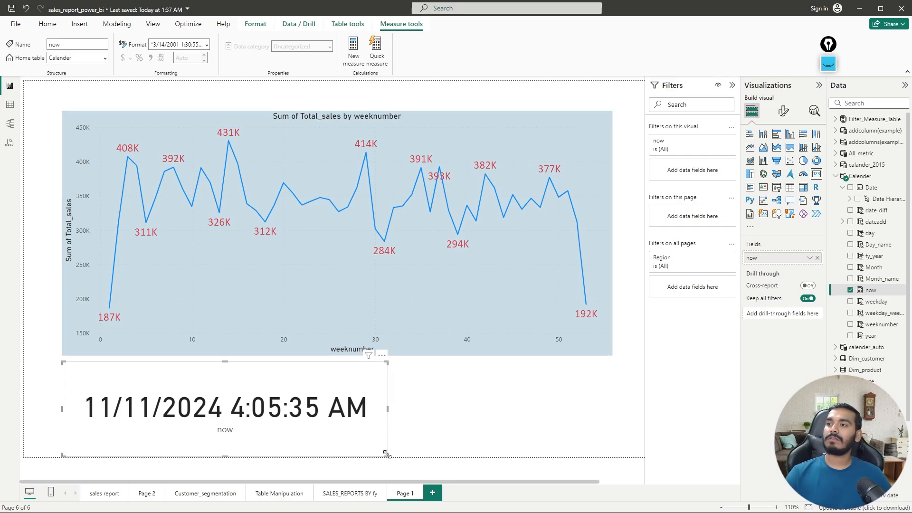
{"action": "left_click_drag", "start_coordinate": [387, 454], "coordinate": [330, 451]}
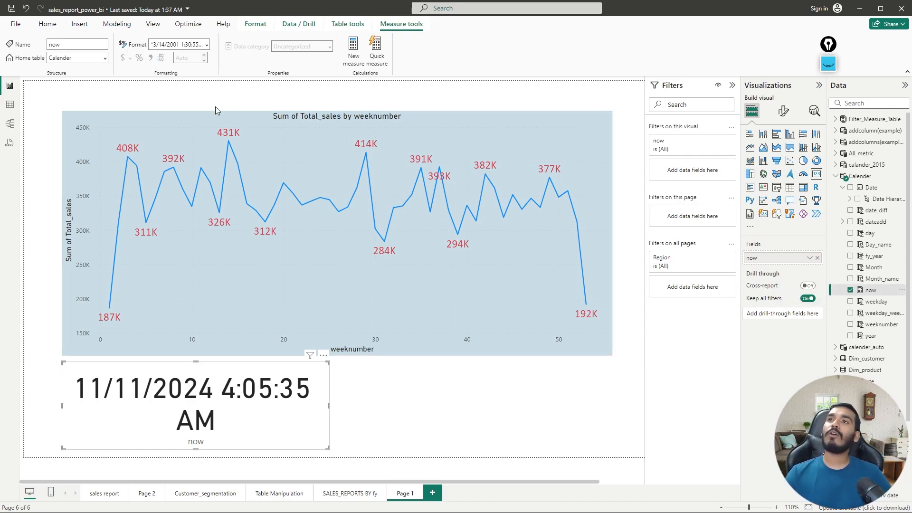
Switch to the table view and add a calculated column nows = now() to the Calender table.
{"action": "left_click", "coordinate": [9, 104]}
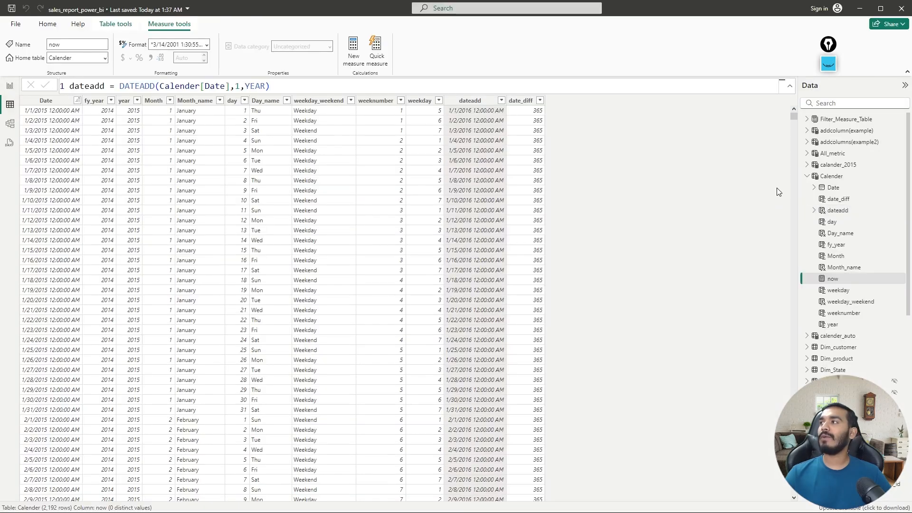
{"action": "right_click", "coordinate": [836, 280]}
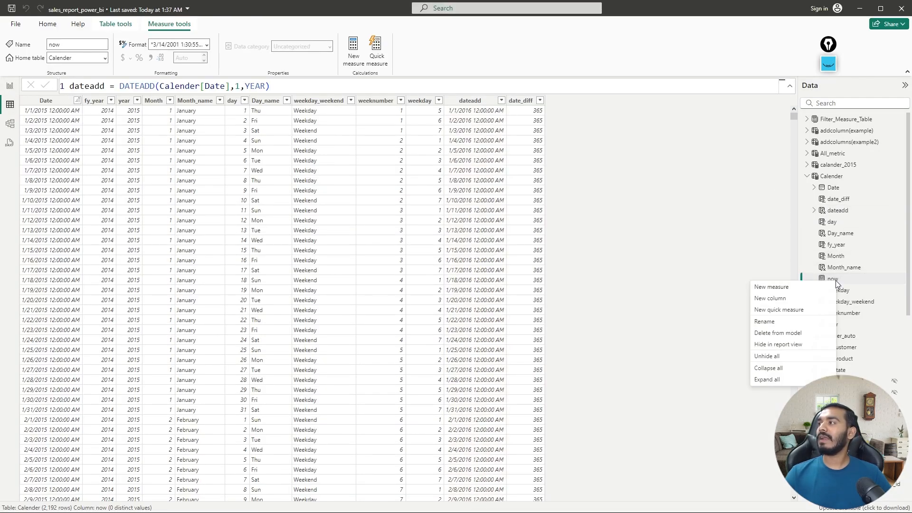
{"action": "left_click", "coordinate": [779, 299]}
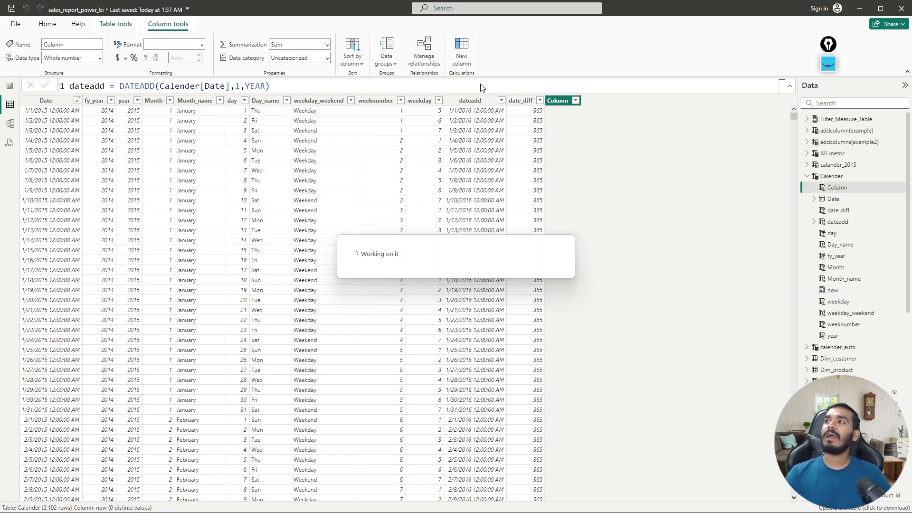
{"action": "type", "text": "n"}
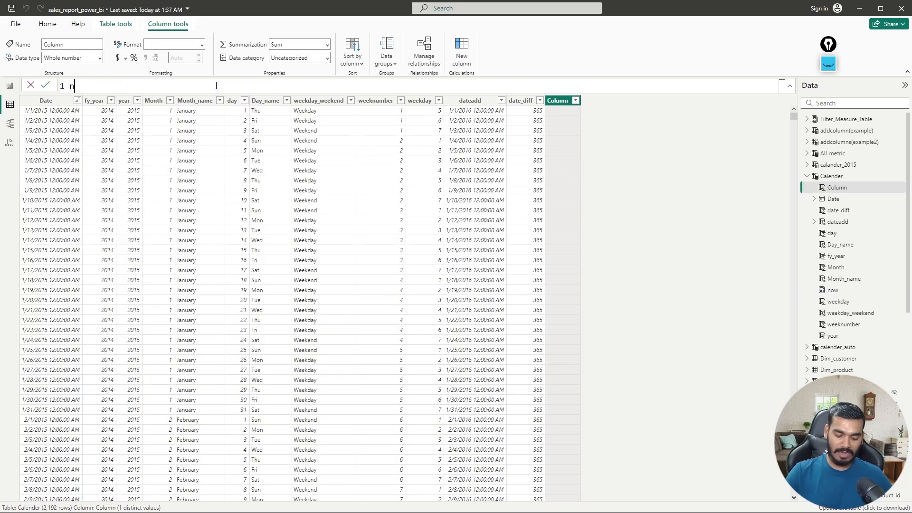
{"action": "type", "text": "ow="}
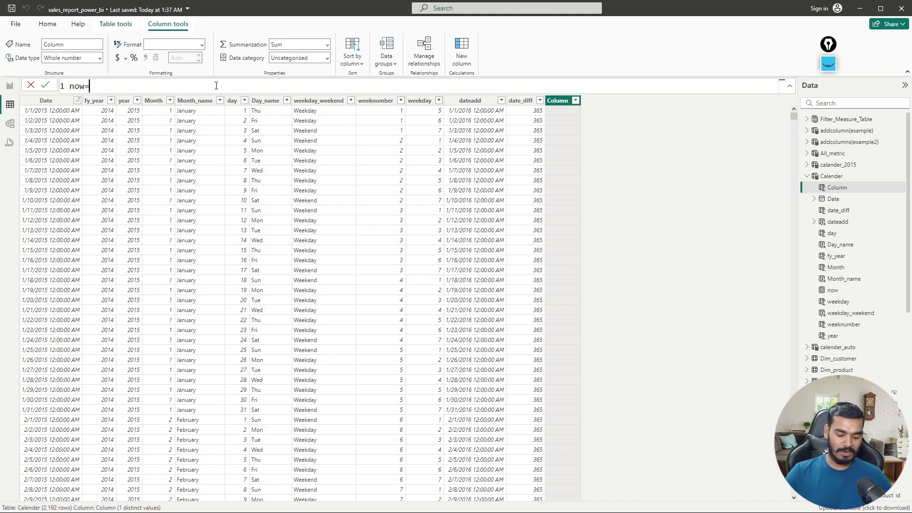
{"action": "type", "text": "no"}
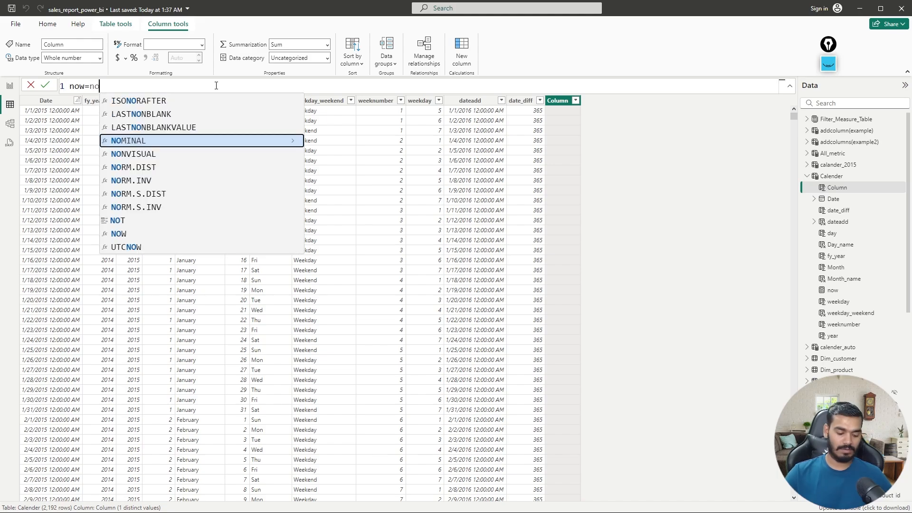
{"action": "type", "text": "w()"}
{"action": "key", "text": "Return"}
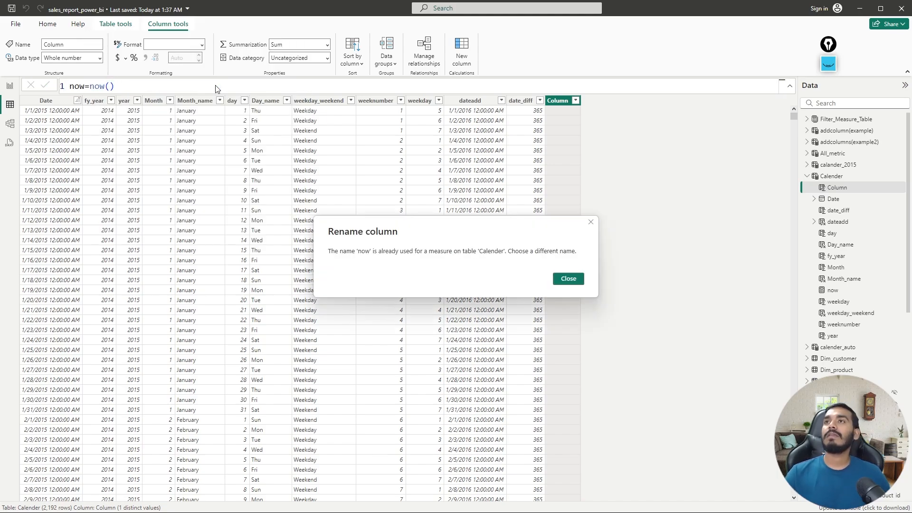
{"action": "left_click", "coordinate": [565, 279]}
{"action": "type", "text": "s"}
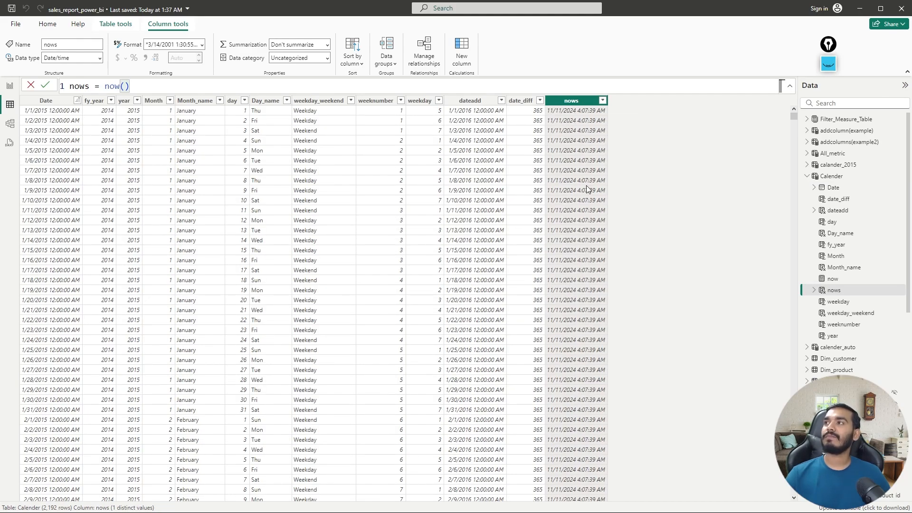
Expand the nows column and its Date Hierarchy to view the levels.
{"action": "right_click", "coordinate": [815, 291]}
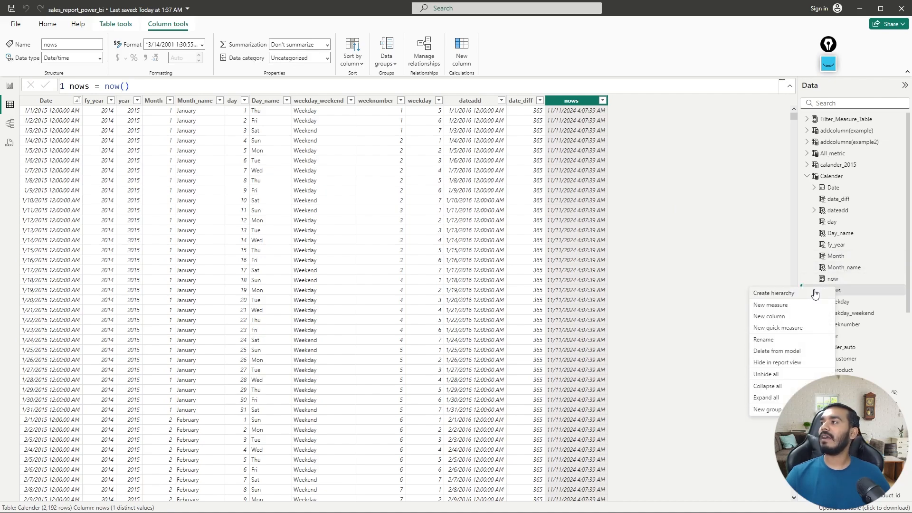
{"action": "key", "text": "Escape"}
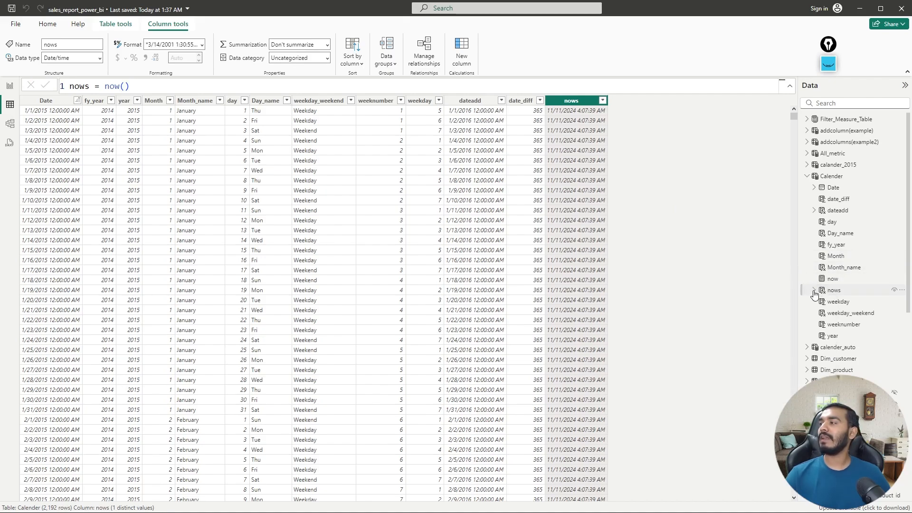
{"action": "left_click", "coordinate": [813, 291]}
{"action": "left_click", "coordinate": [821, 301]}
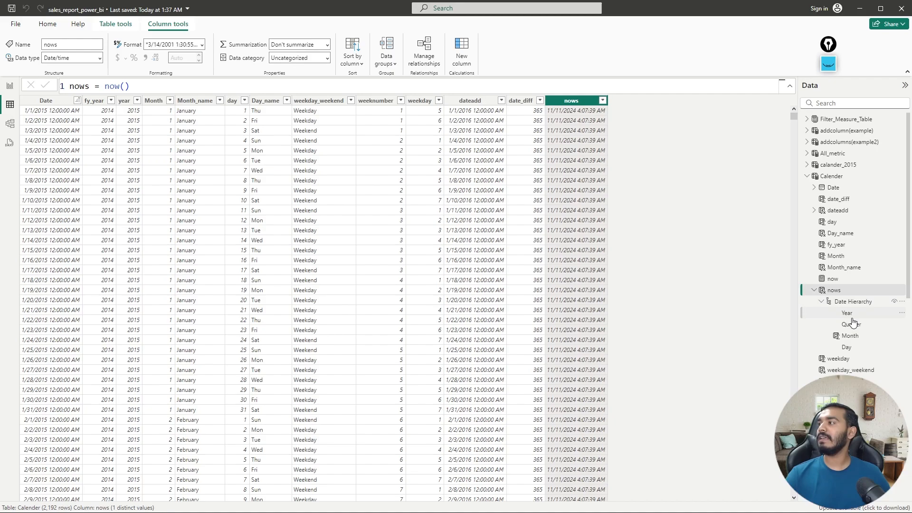
Add a calculated column today=today() to the Calender table.
{"action": "right_click", "coordinate": [817, 291]}
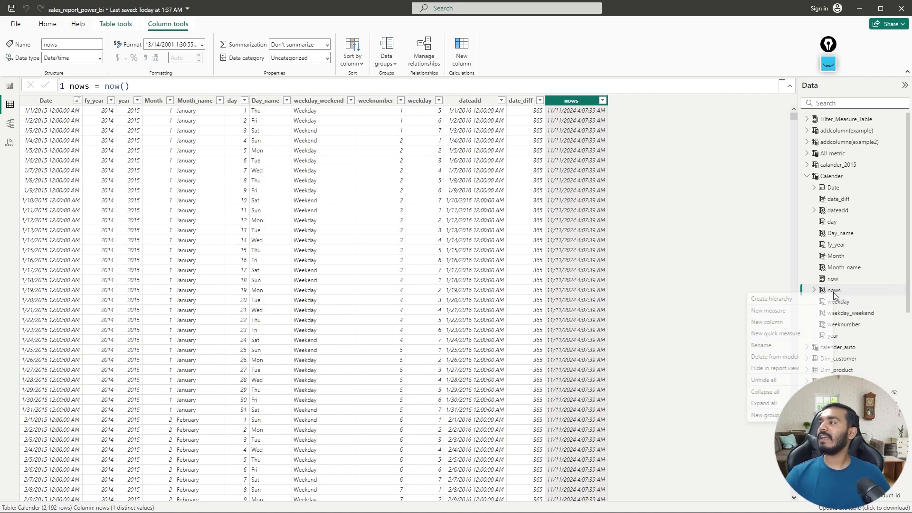
{"action": "left_click", "coordinate": [789, 322]}
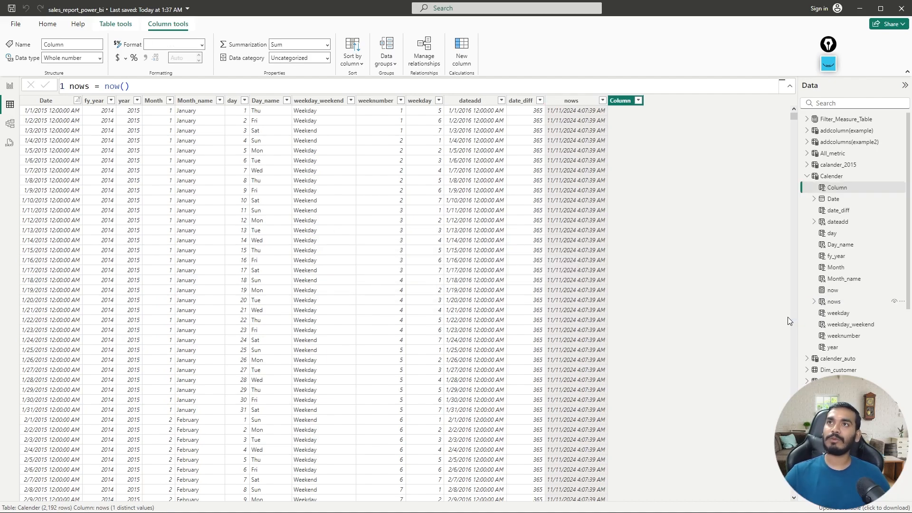
{"action": "key", "text": "BackSpace"}
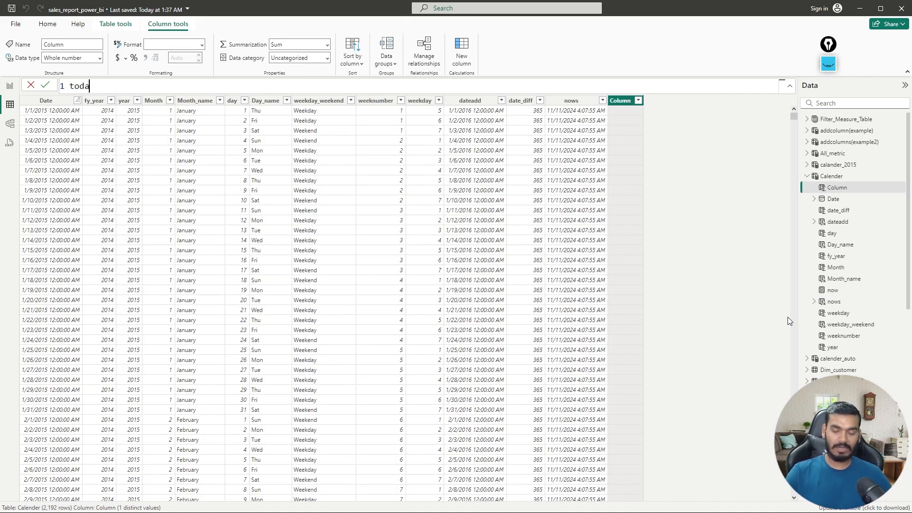
{"action": "type", "text": "today="}
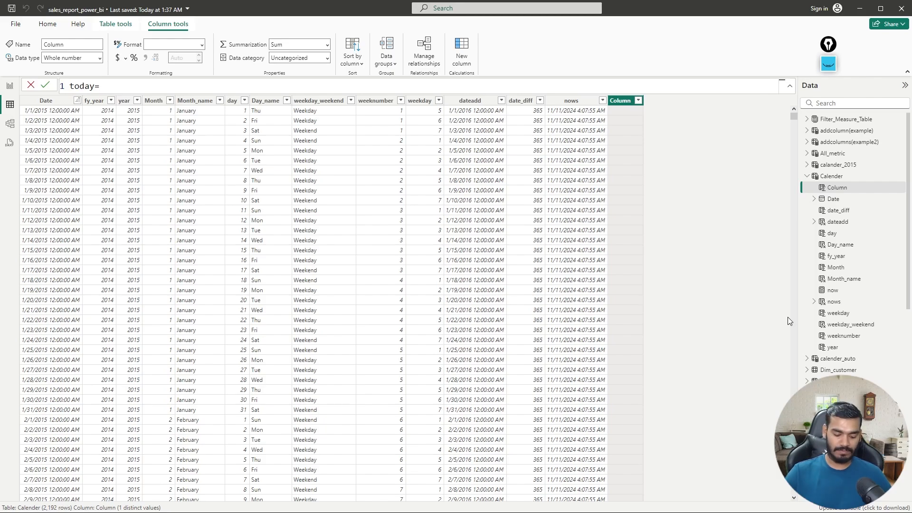
{"action": "type", "text": "today()"}
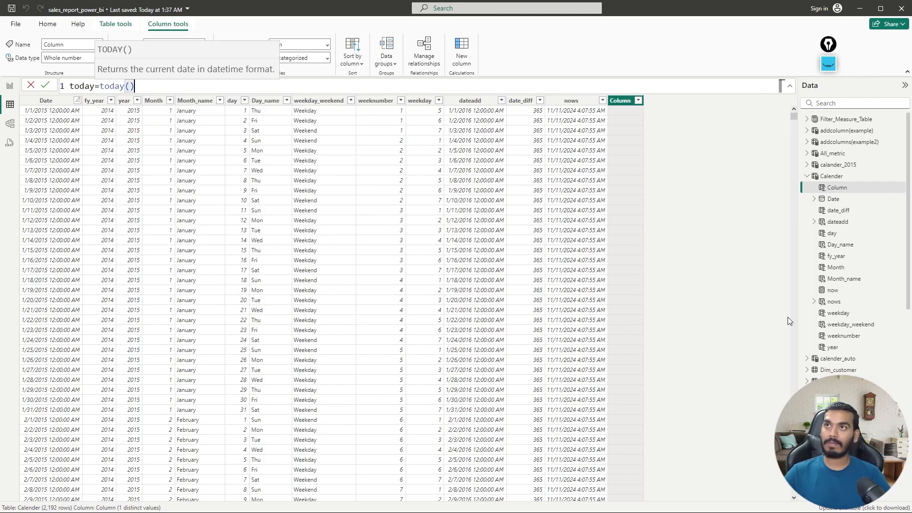
{"action": "key", "text": "Return"}
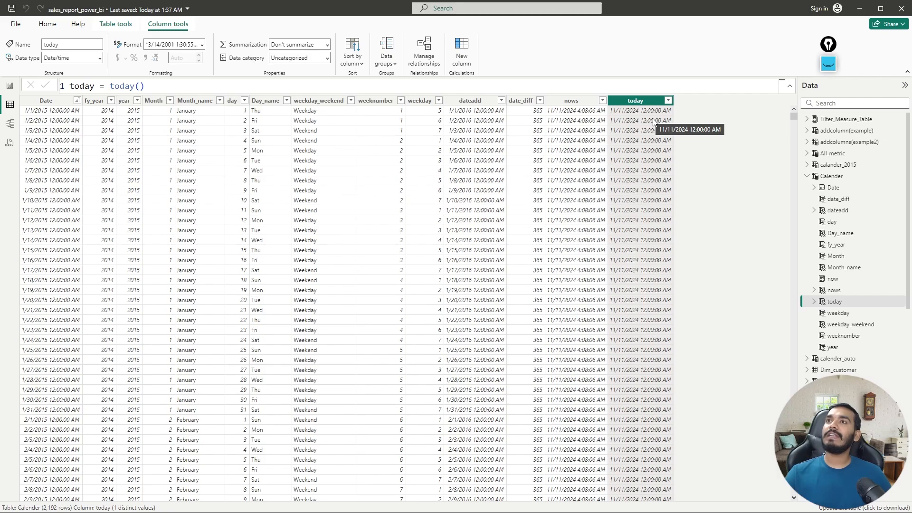
Try the Short Time format on the today column.
{"action": "left_click", "coordinate": [202, 46]}
{"action": "left_click", "coordinate": [202, 46]}
{"action": "left_click", "coordinate": [202, 46]}
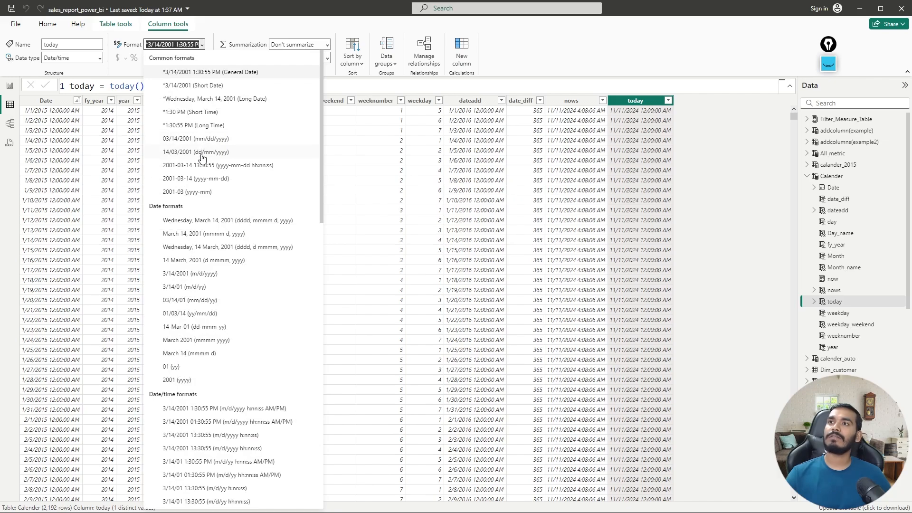
{"action": "left_click", "coordinate": [206, 112]}
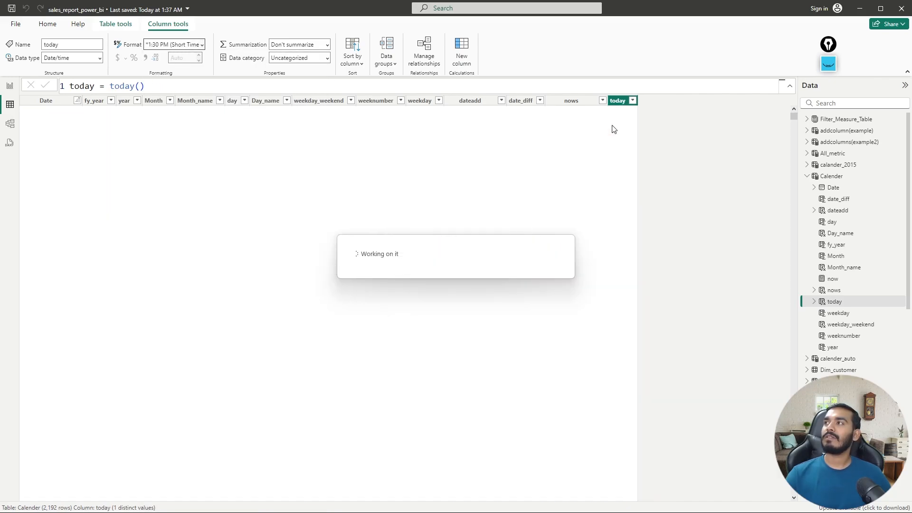
Set the today column's display format to March 14, 2001 (mmmm d, yyyy).
{"action": "left_click", "coordinate": [203, 44]}
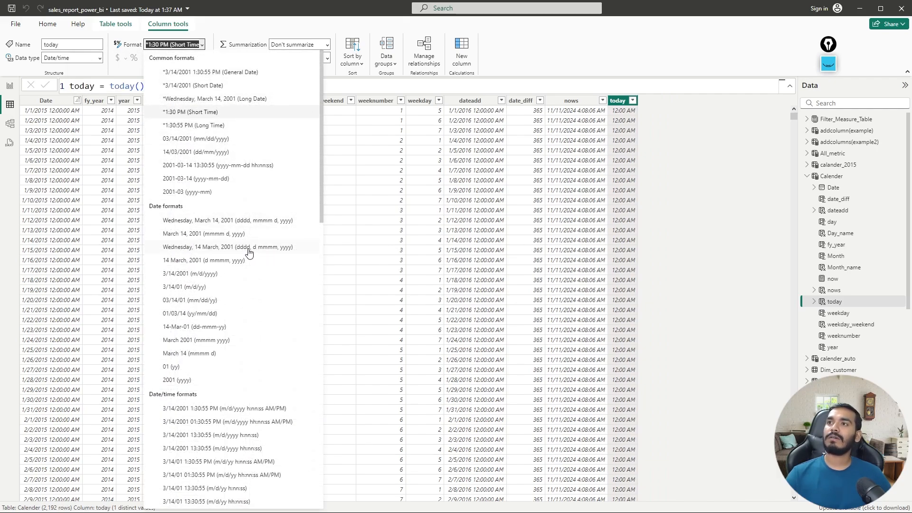
{"action": "key", "text": "Escape"}
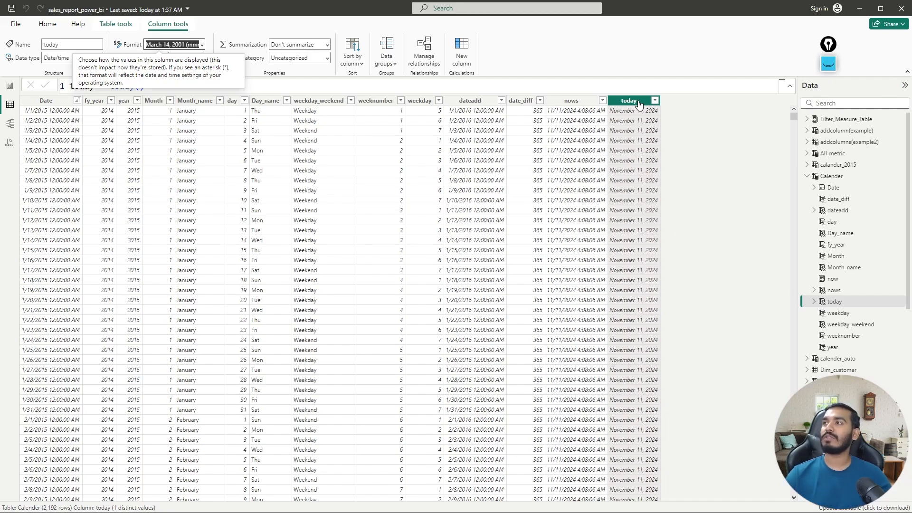
Examine the nows column, compare it with the now card in the report view, and return to the table view.
{"action": "left_click", "coordinate": [570, 102]}
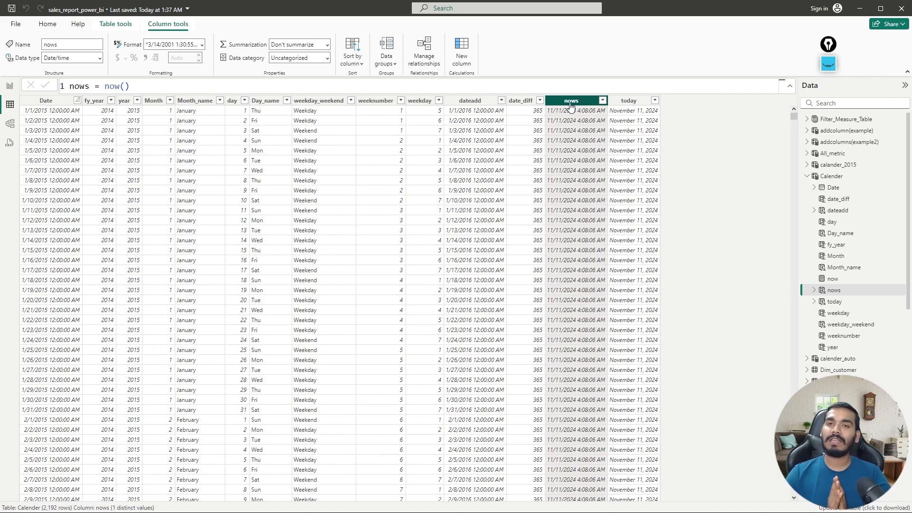
{"action": "left_click", "coordinate": [10, 86]}
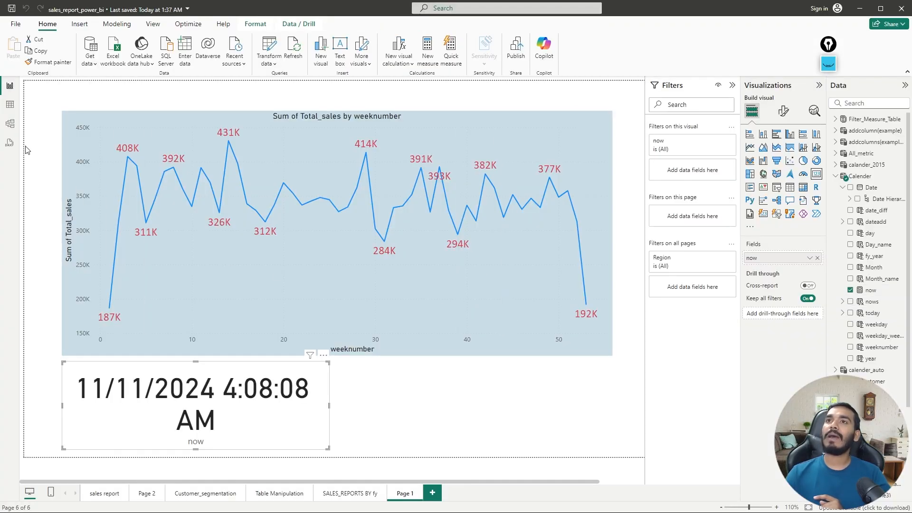
{"action": "left_click", "coordinate": [10, 105]}
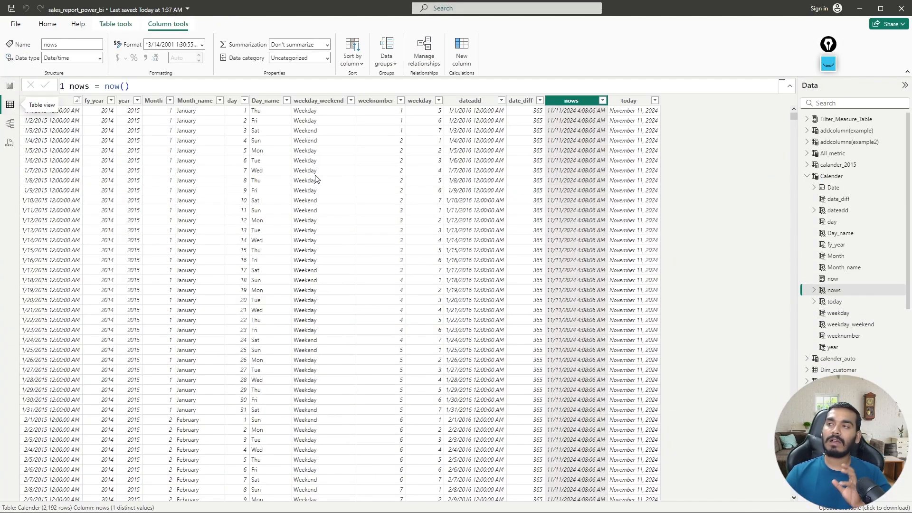